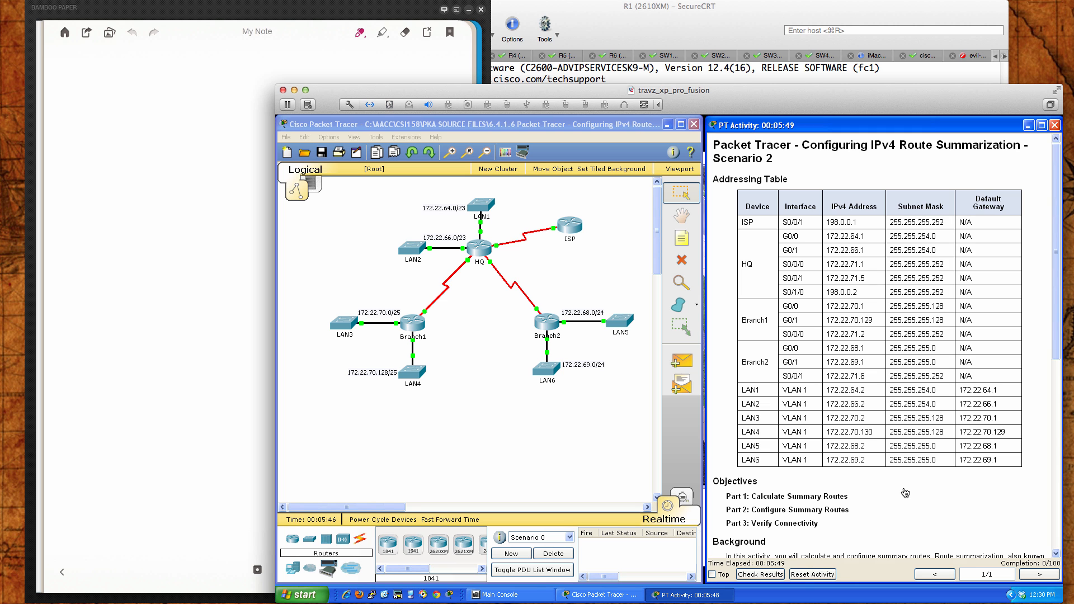
- Review the activity's addressing table, summary-route tasks and the serial links connecting HQ with Branch1, Branch2 and ISP
scroll(906, 492, down, 5)
scroll(908, 494, down, 2)
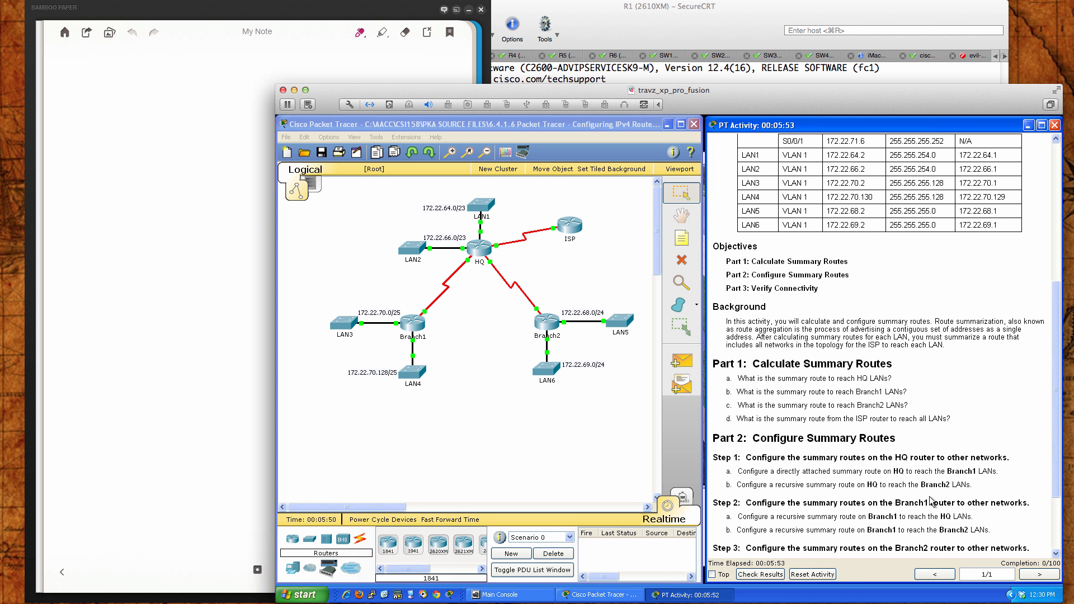
scroll(932, 501, down, 2)
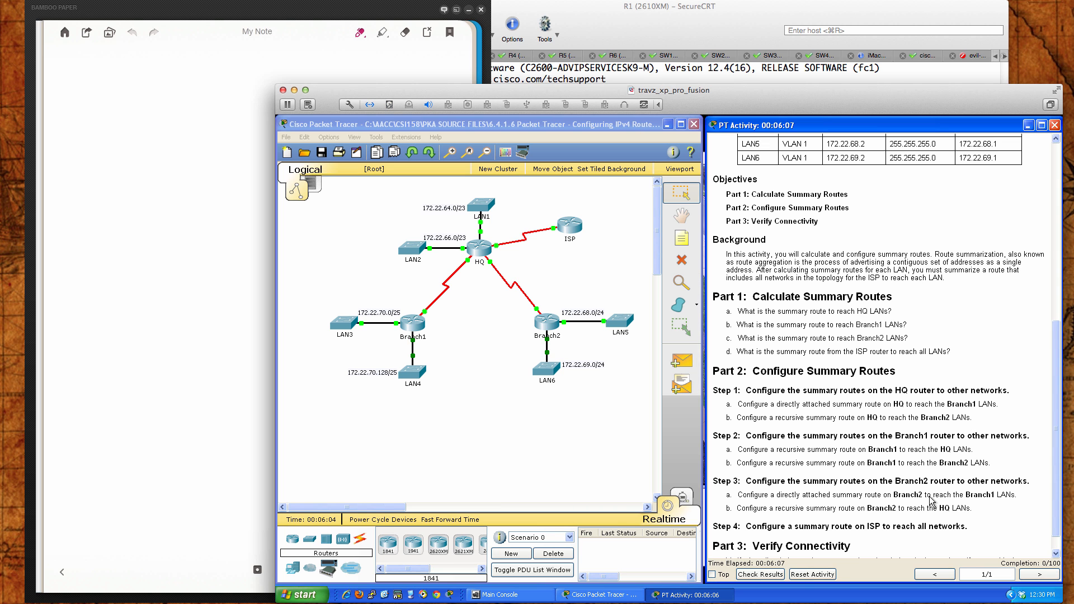
scroll(932, 502, up, 10)
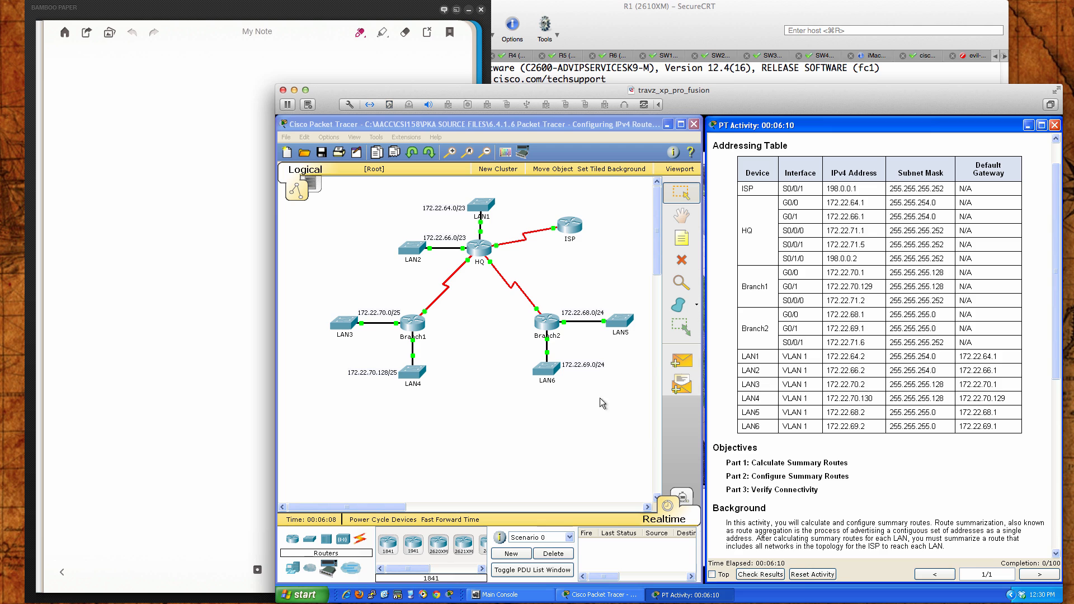
click(499, 327)
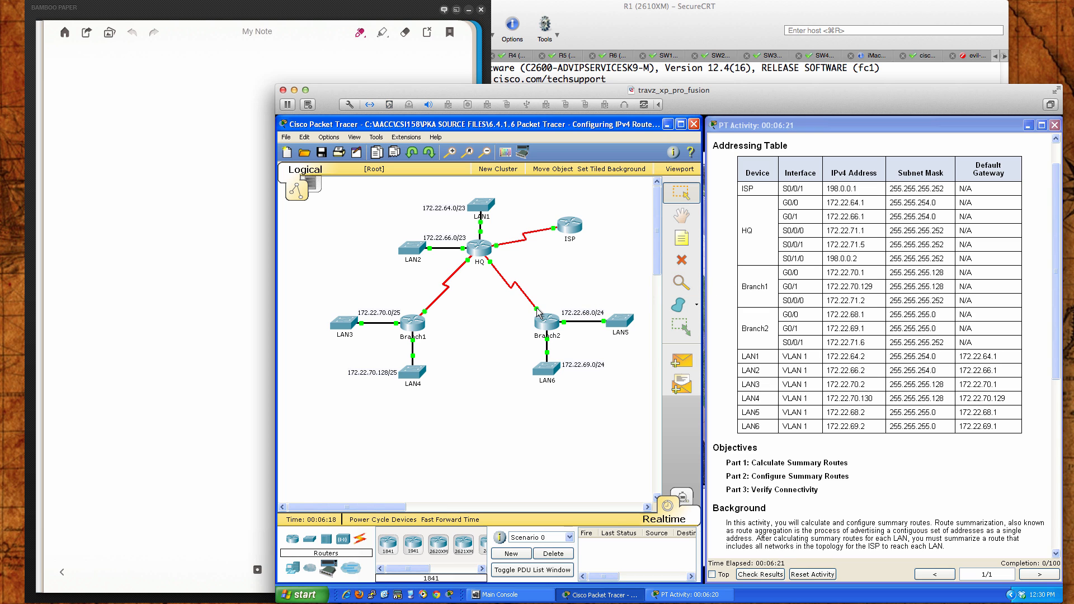
mouse_move(539, 312)
mouse_move(427, 316)
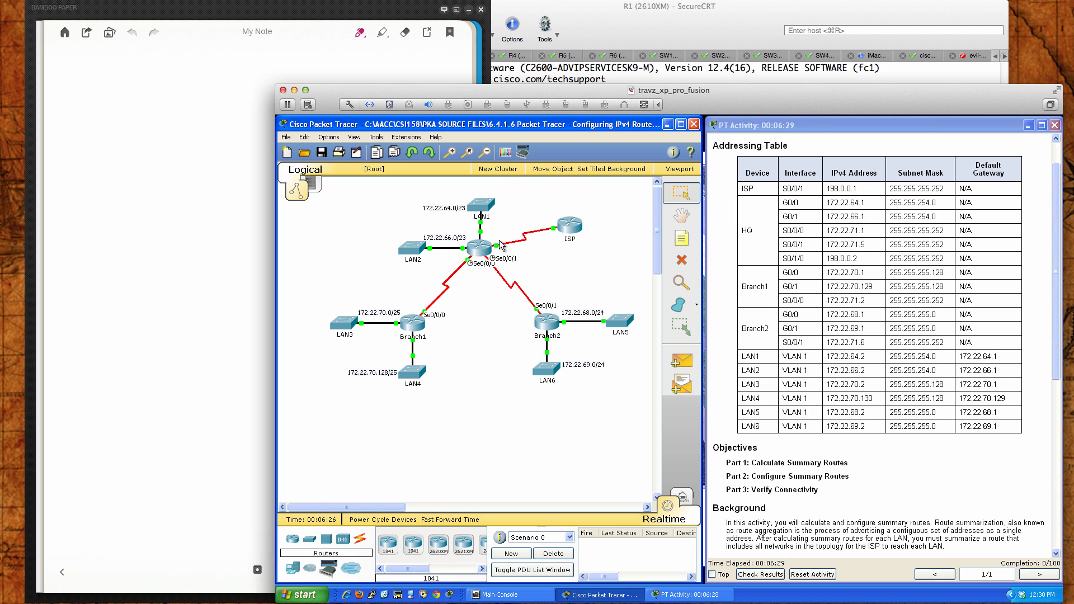
mouse_move(503, 248)
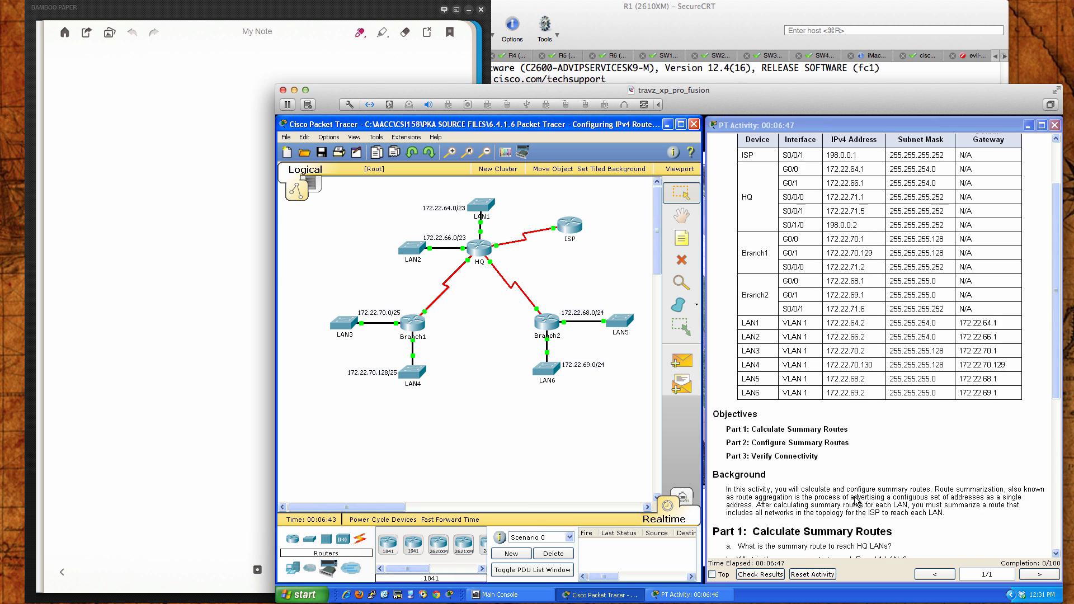
scroll(856, 501, down, 5)
scroll(856, 501, down, 6)
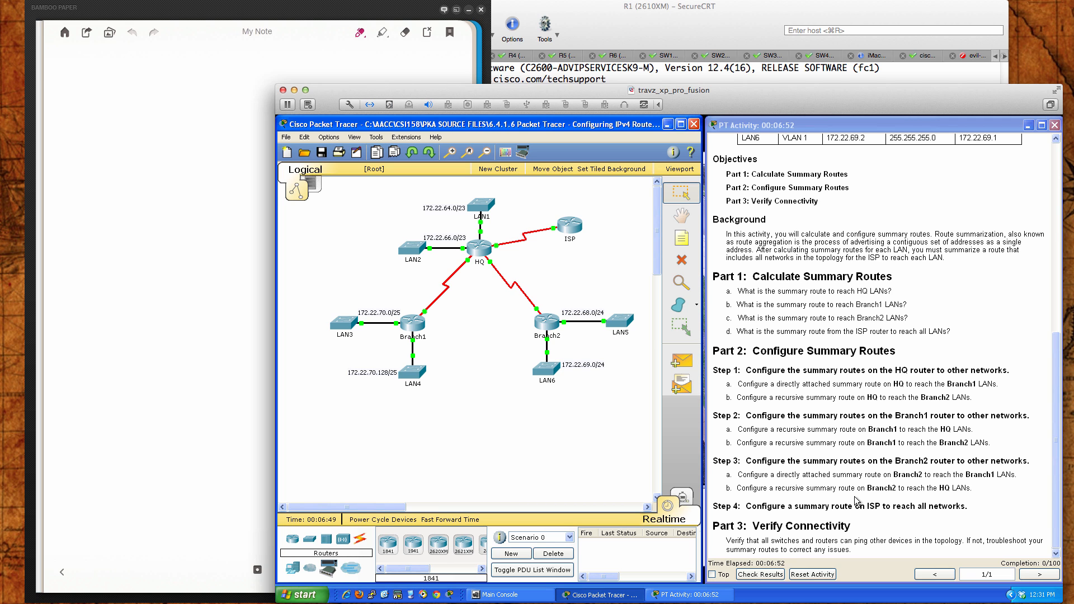
- Switch to Bamboo Paper, choose black ink, and handwrite 172.22.66.0/23 with the heading HQ above it
click(143, 99)
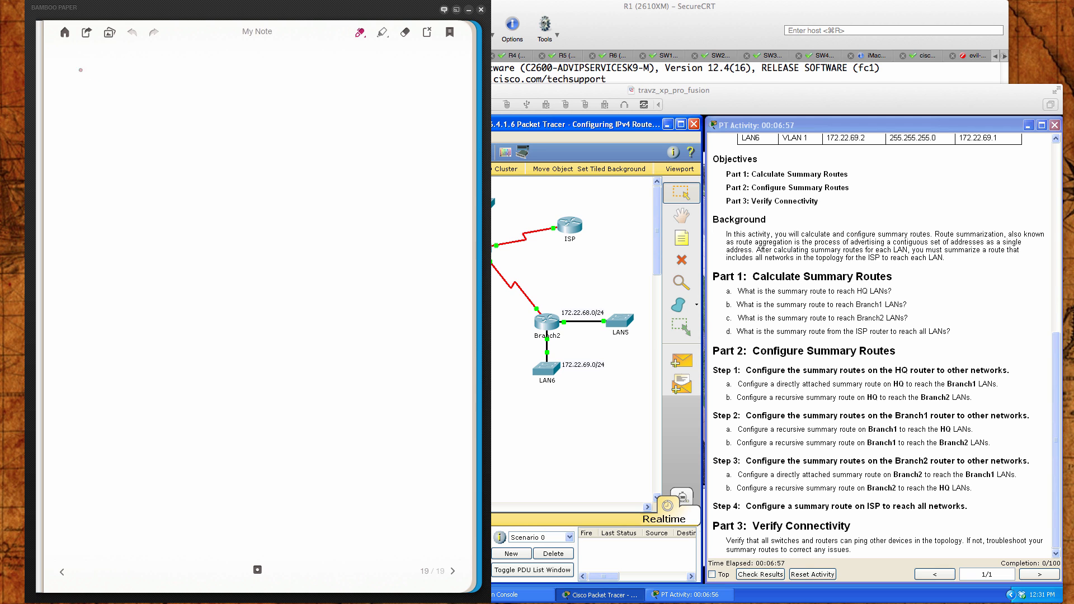
right_click(67, 71)
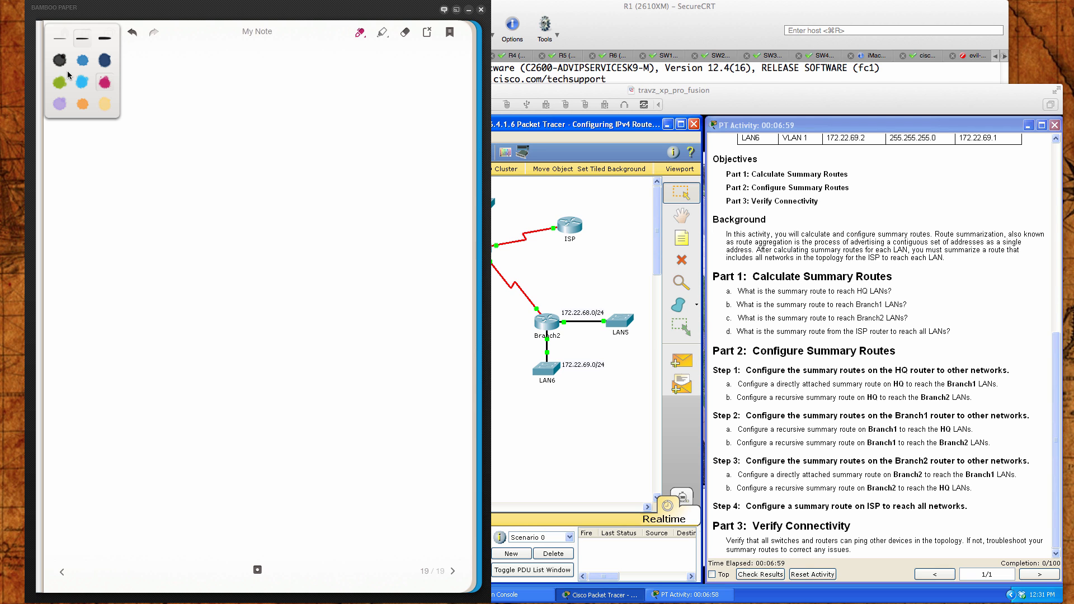
click(61, 62)
click(86, 126)
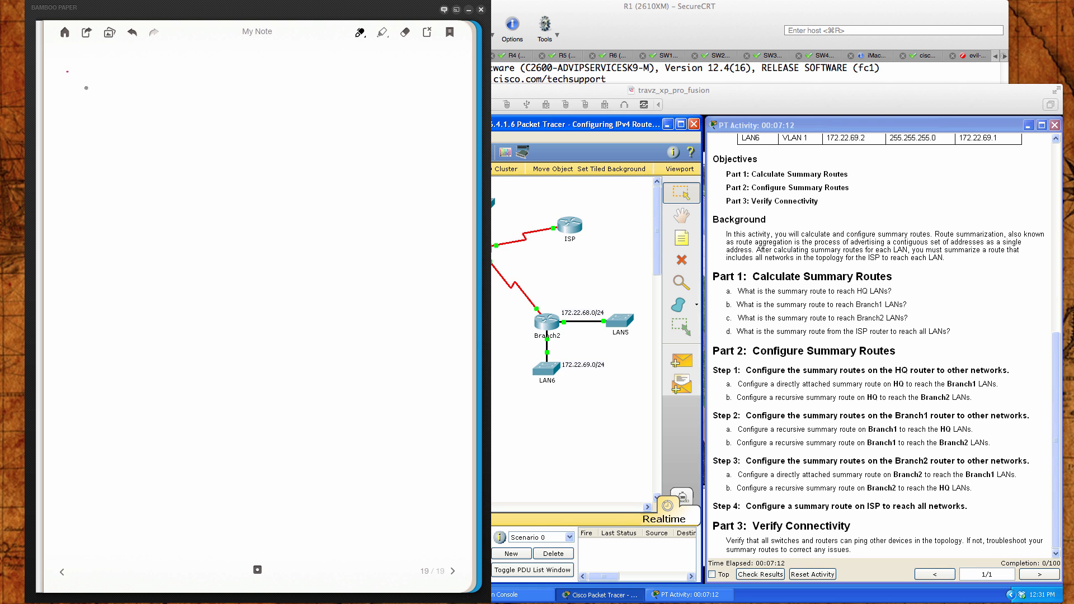
mouse_move(74, 98)
mouse_down()
mouse_move(75, 108)
mouse_move(85, 94)
mouse_move(88, 111)
mouse_move(125, 101)
mouse_move(127, 110)
mouse_up()
mouse_move(130, 95)
mouse_down()
mouse_move(132, 110)
mouse_move(210, 96)
mouse_move(210, 120)
mouse_move(246, 112)
mouse_up()
click(152, 108)
click(194, 109)
mouse_move(250, 92)
mouse_down()
mouse_move(261, 101)
mouse_move(252, 112)
mouse_up()
drag(236, 63, 235, 75)
mouse_move(250, 44)
mouse_down()
mouse_move(247, 72)
mouse_move(258, 50)
mouse_move(273, 87)
mouse_up()
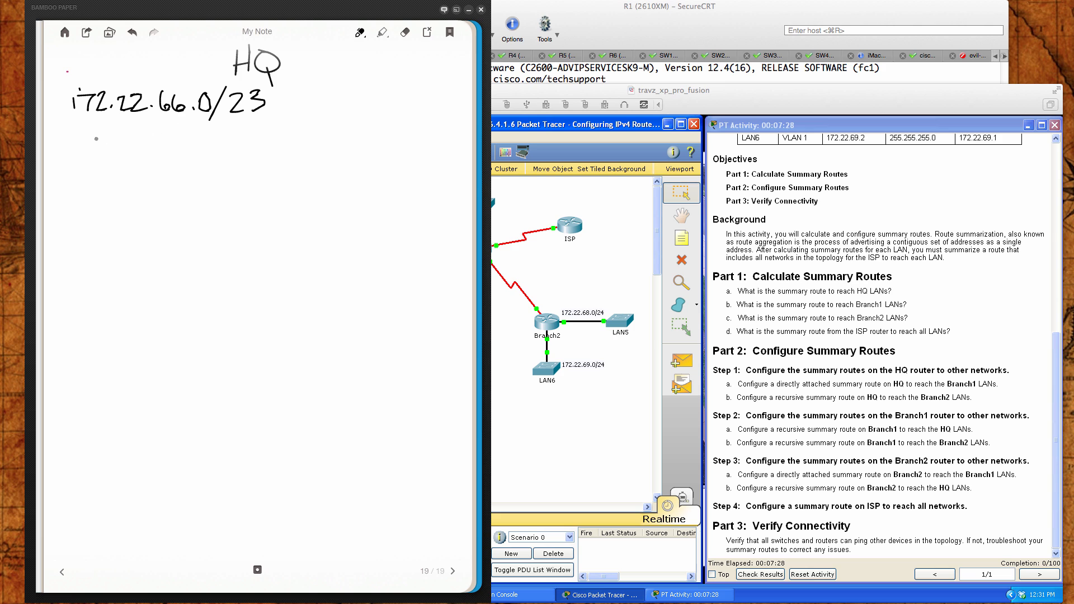
- Handwrite 172.22.64.0/23 below the first HQ network and rule a horizontal line under both addresses
mouse_move(75, 122)
mouse_down()
mouse_move(75, 151)
mouse_move(121, 144)
mouse_up()
drag(126, 126, 140, 140)
click(158, 134)
mouse_move(144, 127)
mouse_down()
mouse_move(164, 143)
mouse_move(187, 135)
mouse_move(187, 159)
mouse_move(205, 145)
mouse_up()
mouse_move(213, 137)
mouse_down()
mouse_move(230, 159)
mouse_move(262, 149)
mouse_up()
drag(259, 124, 261, 147)
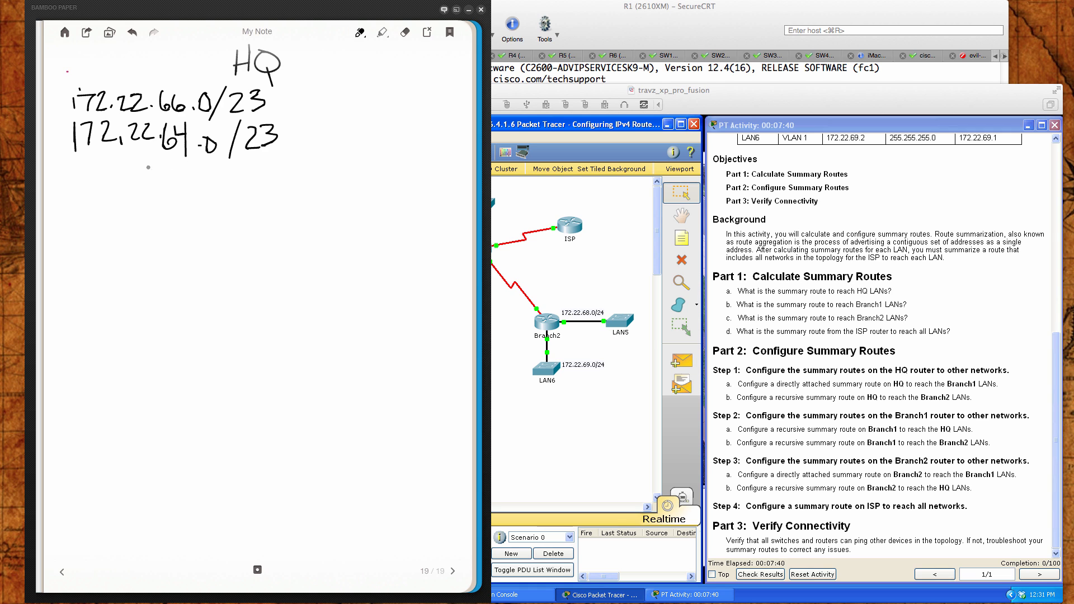
drag(71, 176, 441, 161)
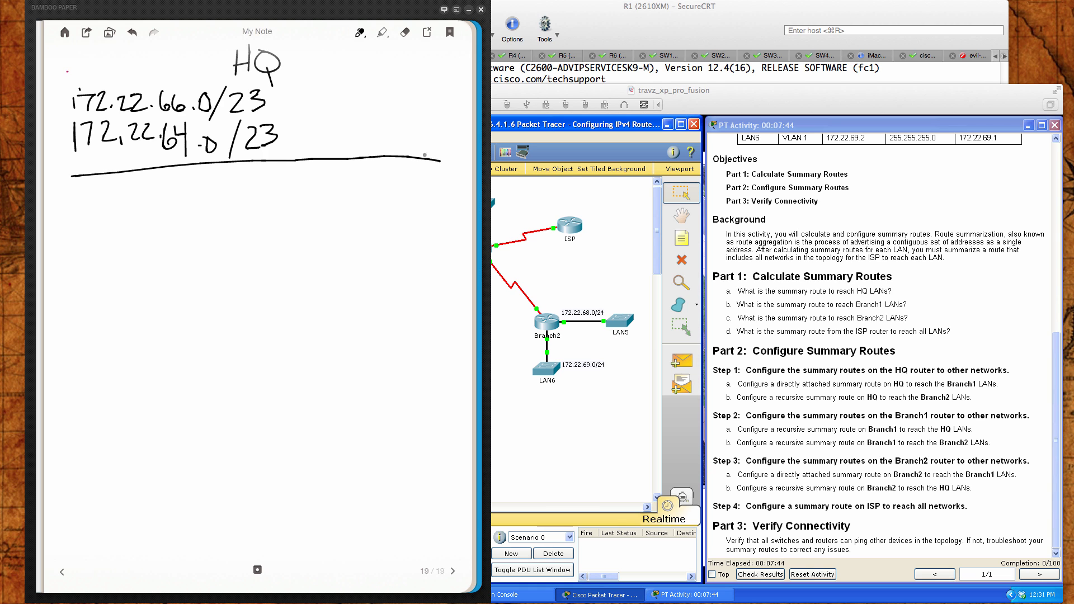
- Circle the prefixes and first three octet columns of the HQ networks, and note "/23 ≤ A" beside a brace with /23 underlined
mouse_move(275, 90)
mouse_down()
mouse_move(300, 121)
mouse_move(284, 155)
mouse_up()
mouse_move(256, 83)
mouse_down()
mouse_move(227, 78)
mouse_move(208, 123)
mouse_move(254, 164)
mouse_move(288, 124)
mouse_move(248, 80)
mouse_up()
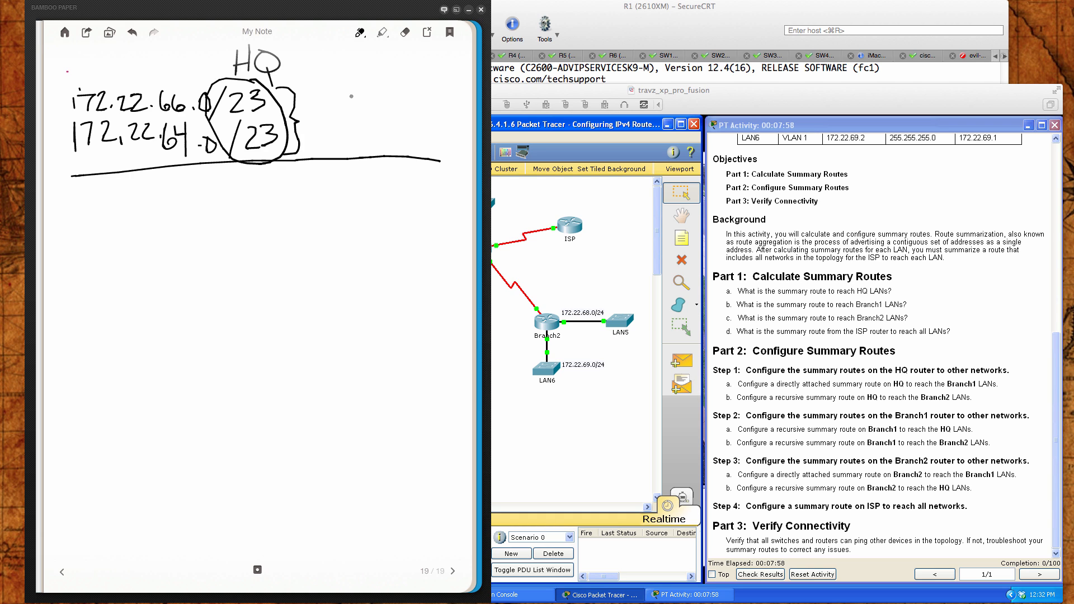
mouse_move(354, 96)
mouse_down()
mouse_move(329, 131)
mouse_move(362, 116)
mouse_move(373, 128)
mouse_up()
mouse_move(417, 99)
mouse_down()
mouse_move(406, 122)
mouse_move(422, 130)
mouse_move(441, 105)
mouse_move(448, 130)
mouse_up()
drag(435, 124, 449, 127)
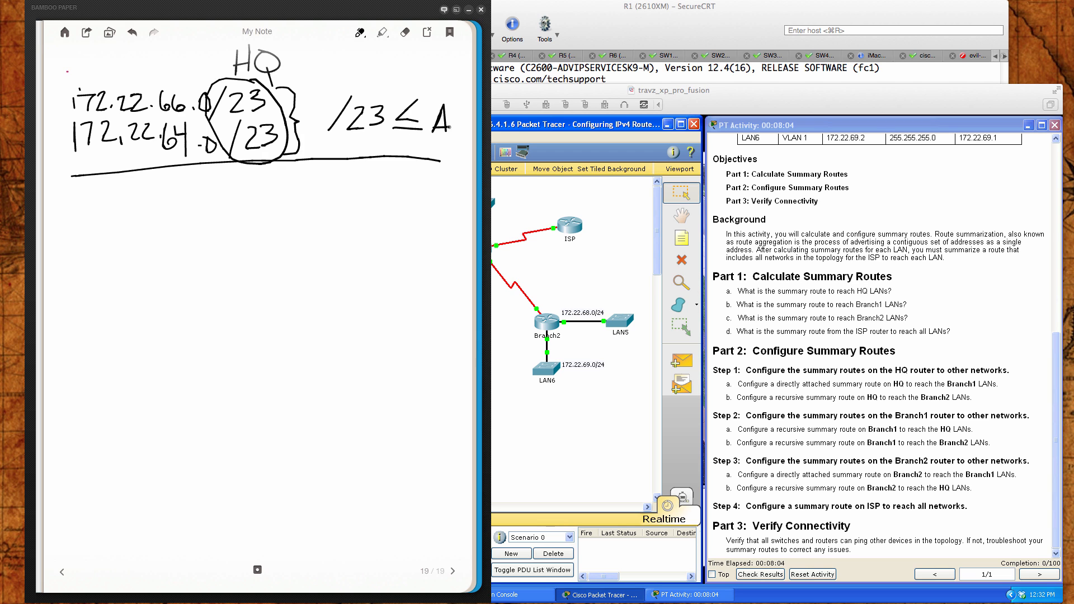
mouse_move(330, 135)
mouse_down()
mouse_move(383, 135)
mouse_move(339, 139)
mouse_move(365, 140)
mouse_up()
mouse_move(92, 83)
mouse_down()
mouse_move(68, 123)
mouse_move(101, 160)
mouse_move(112, 104)
mouse_move(80, 86)
mouse_move(115, 112)
mouse_move(134, 154)
mouse_move(156, 119)
mouse_move(126, 78)
mouse_move(105, 103)
mouse_up()
mouse_move(168, 81)
mouse_down()
mouse_move(158, 88)
mouse_move(162, 161)
mouse_move(196, 136)
mouse_move(170, 88)
mouse_up()
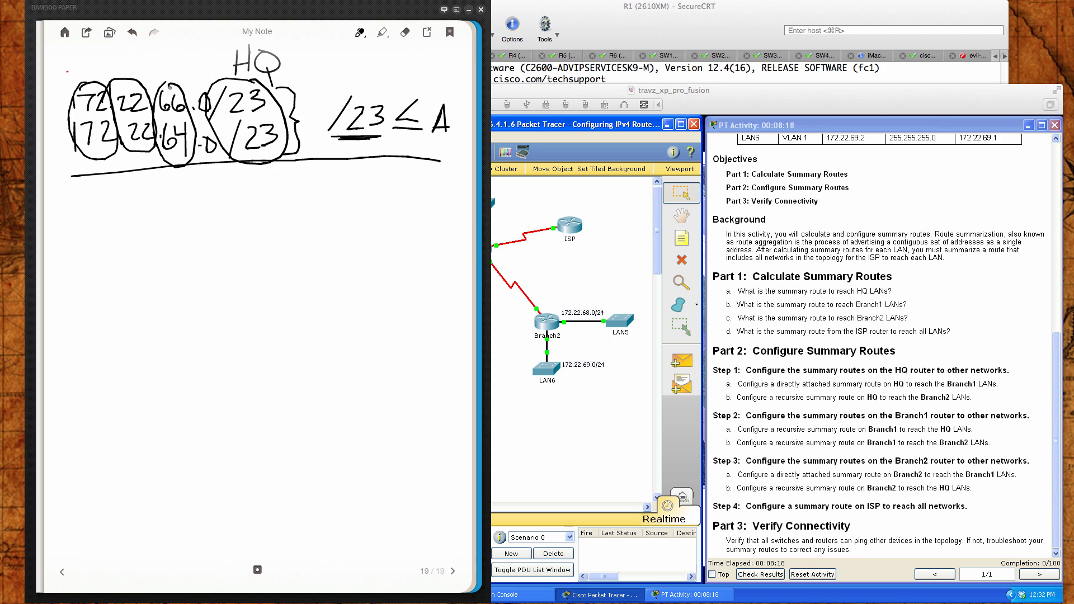
- Draw a downward arrow from the third octet and write its binary conversion 01000010 = 66
drag(183, 167, 182, 203)
mouse_move(175, 192)
mouse_down()
mouse_move(183, 203)
mouse_move(194, 196)
mouse_up()
mouse_move(107, 234)
mouse_down()
mouse_move(116, 257)
mouse_move(101, 236)
mouse_up()
mouse_move(140, 231)
mouse_down()
mouse_move(141, 256)
mouse_move(164, 233)
mouse_move(200, 253)
mouse_move(195, 230)
mouse_move(239, 249)
mouse_move(237, 228)
mouse_move(259, 239)
mouse_move(268, 226)
mouse_move(304, 248)
mouse_move(347, 241)
mouse_move(332, 230)
mouse_move(386, 237)
mouse_up()
drag(368, 241, 428, 239)
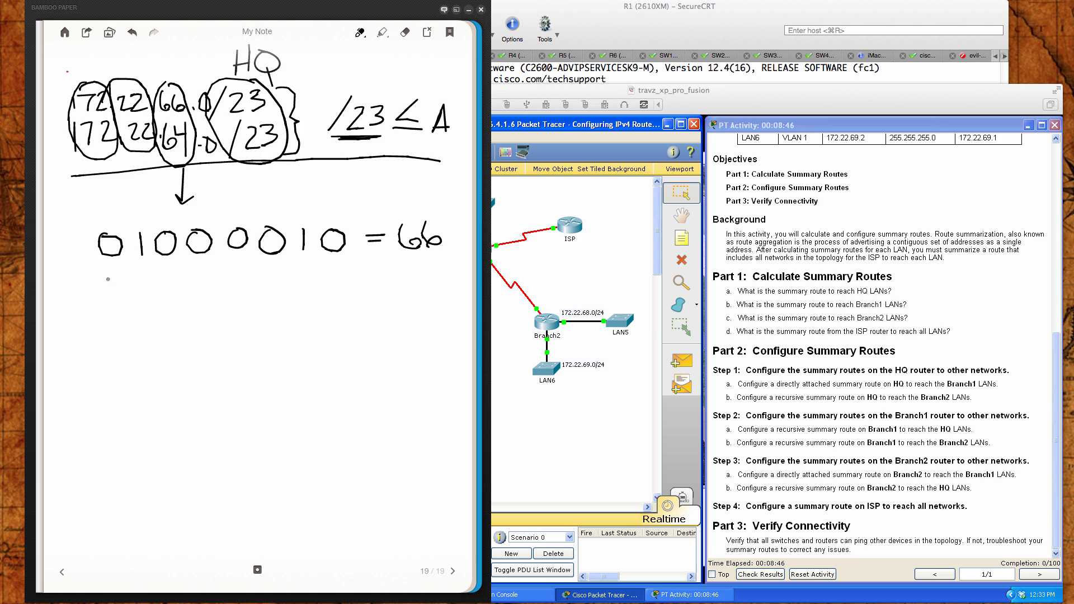
- Write the binary conversion 01000000 = 64 directly below the line for 66
mouse_move(110, 274)
mouse_down()
mouse_move(99, 291)
mouse_move(122, 283)
mouse_move(109, 274)
mouse_up()
right_click(149, 293)
click(220, 273)
mouse_move(147, 274)
mouse_down()
mouse_move(144, 302)
mouse_move(170, 274)
mouse_move(196, 294)
mouse_move(216, 276)
mouse_move(231, 288)
mouse_move(246, 274)
mouse_up()
mouse_move(274, 272)
mouse_down()
mouse_move(264, 283)
mouse_move(286, 274)
mouse_up()
mouse_move(320, 287)
mouse_down()
mouse_move(312, 273)
mouse_move(387, 282)
mouse_up()
mouse_move(409, 264)
mouse_down()
mouse_move(411, 284)
mouse_move(436, 270)
mouse_move(438, 295)
mouse_up()
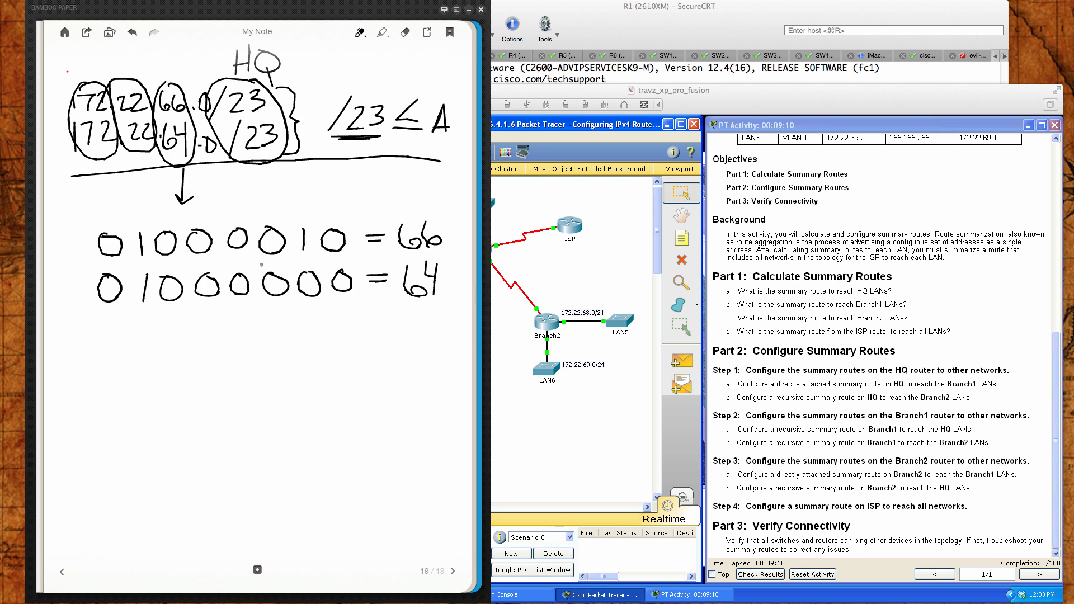
- Draw a dashed divider after the sixth bit, mark the first two octets as a circled 16, and write /22 below
drag(290, 177, 292, 356)
drag(102, 162, 123, 194)
mouse_move(146, 159)
mouse_down()
mouse_move(118, 193)
mouse_move(108, 224)
mouse_move(115, 219)
mouse_move(98, 210)
mouse_move(129, 224)
mouse_move(116, 197)
mouse_up()
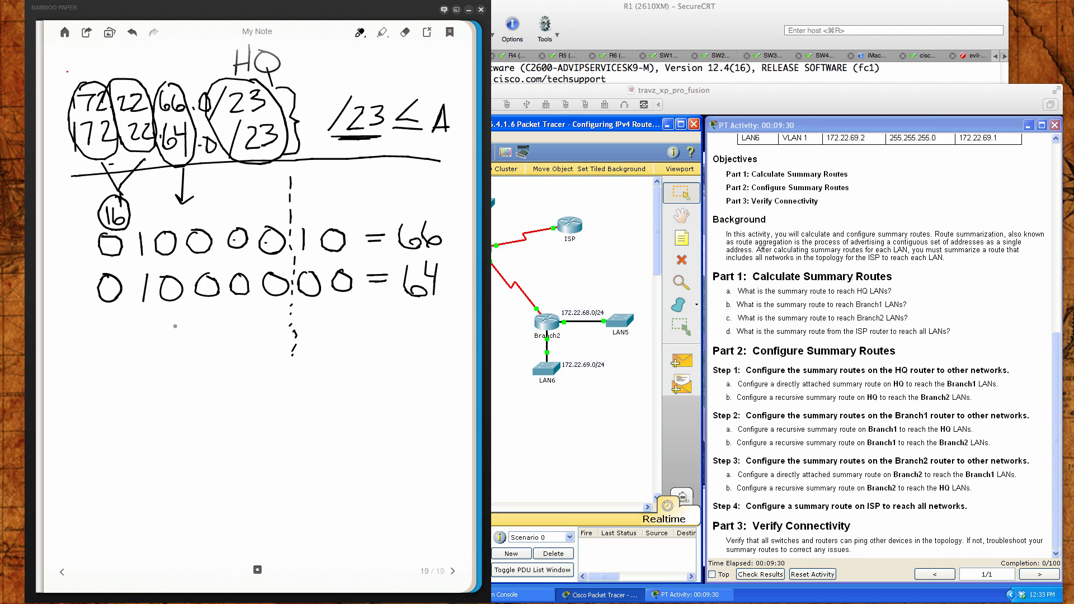
mouse_move(176, 326)
mouse_down()
mouse_move(151, 361)
mouse_move(225, 353)
mouse_up()
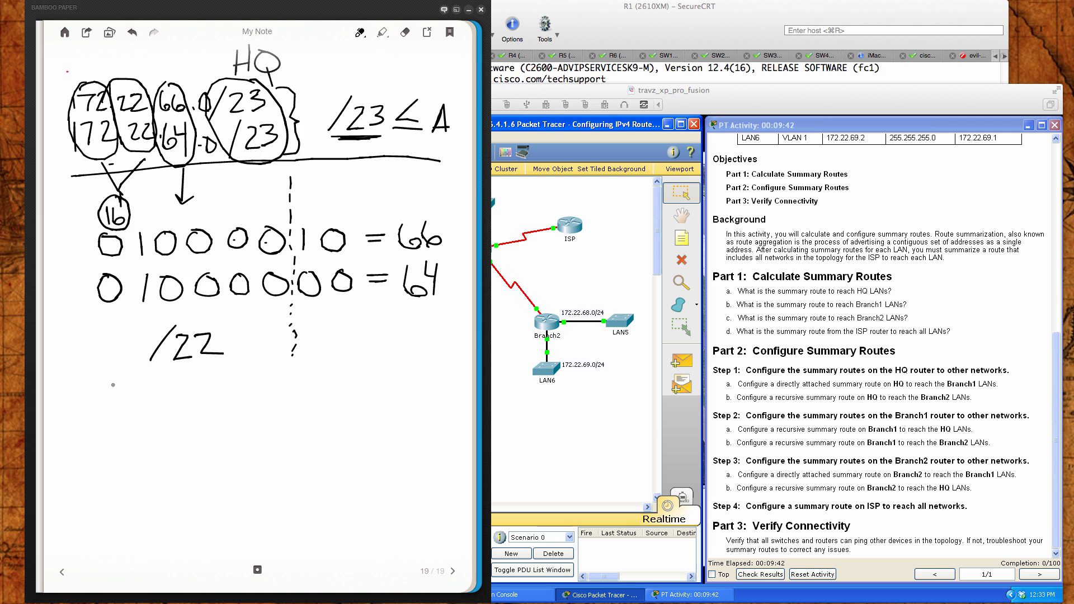
- Handwrite the summary network 172.22.64.0 beneath the /22 and underline its third octet
mouse_move(104, 386)
mouse_down()
mouse_move(102, 409)
mouse_move(126, 392)
mouse_move(120, 411)
mouse_up()
mouse_move(129, 392)
mouse_down()
mouse_move(131, 409)
mouse_move(216, 406)
mouse_up()
click(160, 404)
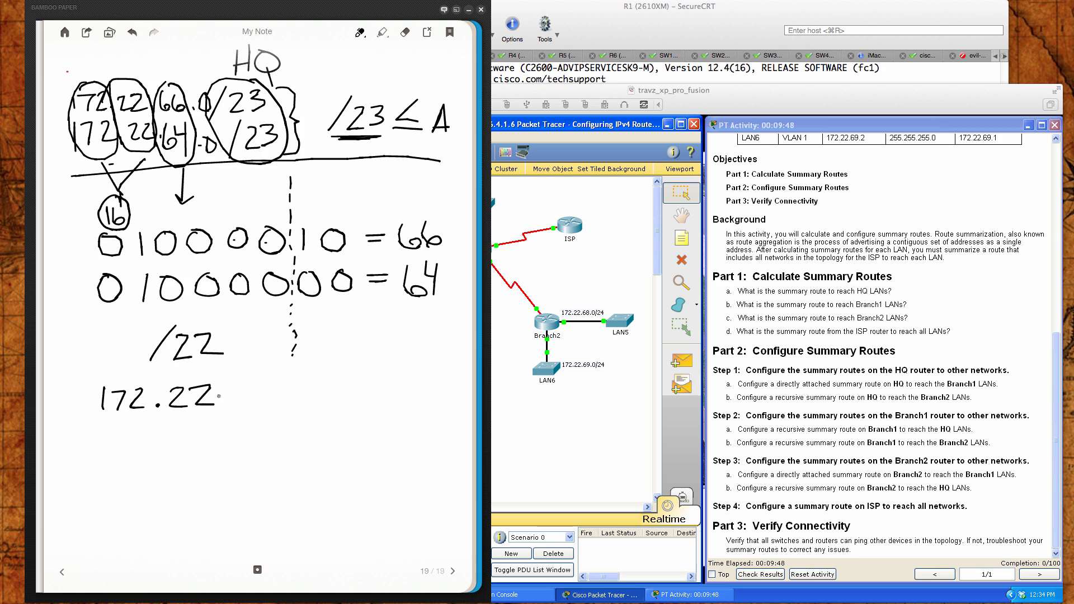
click(232, 404)
mouse_move(247, 382)
mouse_down()
mouse_move(241, 400)
mouse_move(253, 407)
mouse_move(246, 398)
mouse_move(267, 385)
mouse_move(268, 408)
mouse_up()
right_click(281, 405)
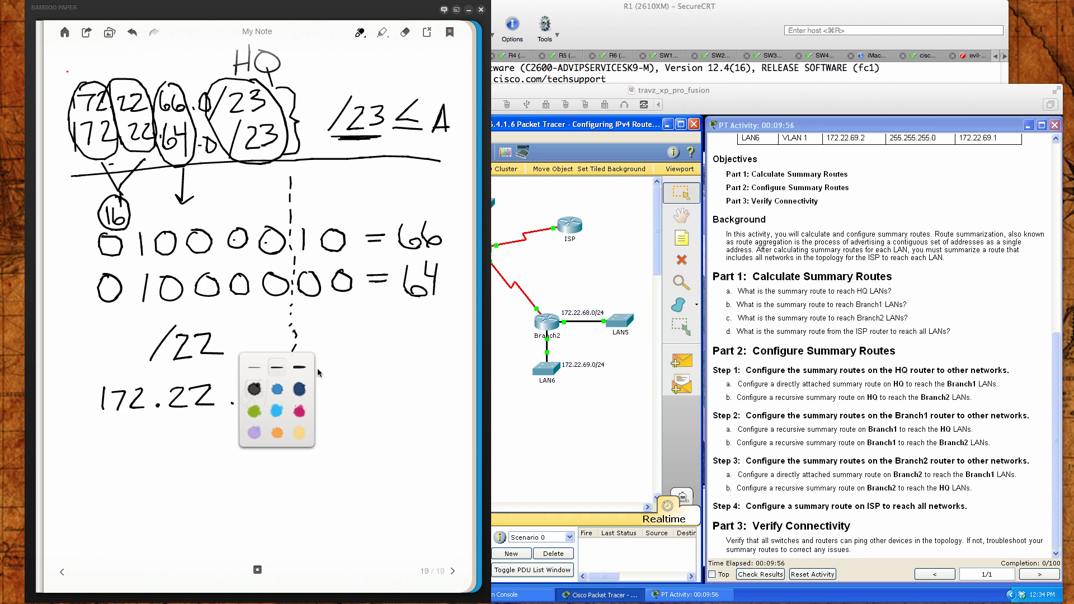
click(319, 374)
click(276, 406)
mouse_move(297, 384)
mouse_down()
mouse_move(304, 404)
mouse_move(299, 385)
mouse_up()
mouse_move(241, 414)
mouse_down()
mouse_move(271, 415)
mouse_move(255, 414)
mouse_up()
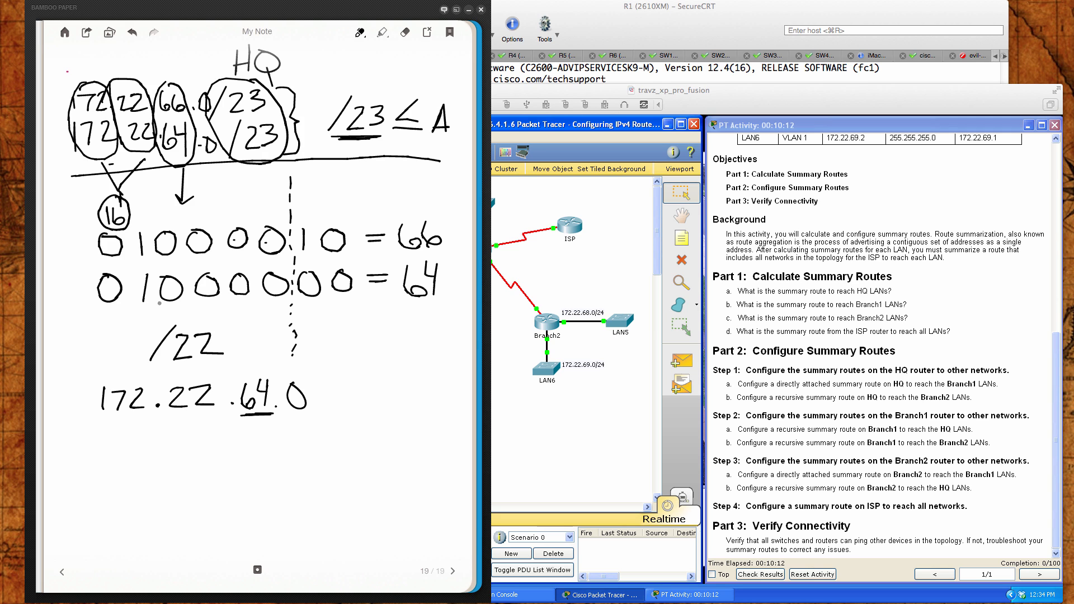
- Append /22 to the summary address, circle the whole route, and underline the prefix
mouse_move(325, 370)
mouse_down()
mouse_move(301, 417)
mouse_move(344, 409)
mouse_up()
drag(352, 390, 378, 409)
mouse_move(356, 357)
mouse_down()
mouse_move(271, 355)
mouse_move(123, 382)
mouse_move(161, 439)
mouse_move(333, 419)
mouse_move(394, 373)
mouse_move(343, 356)
mouse_up()
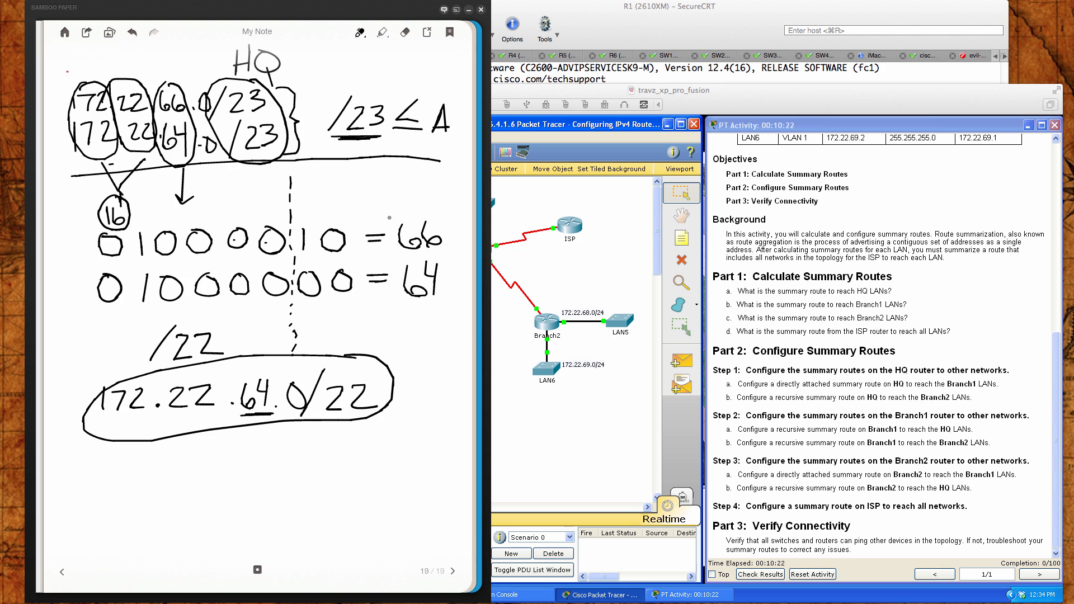
mouse_move(438, 109)
mouse_down()
mouse_move(425, 143)
mouse_move(446, 126)
mouse_move(450, 149)
mouse_move(444, 124)
mouse_up()
mouse_move(351, 422)
mouse_down()
mouse_move(333, 418)
mouse_move(362, 418)
mouse_move(342, 417)
mouse_up()
- Label the circled summary route HQ underneath and scribble out the stray stroke beside the label
mouse_move(220, 449)
mouse_down()
mouse_move(224, 502)
mouse_move(242, 489)
mouse_up()
key(f)
key(e)
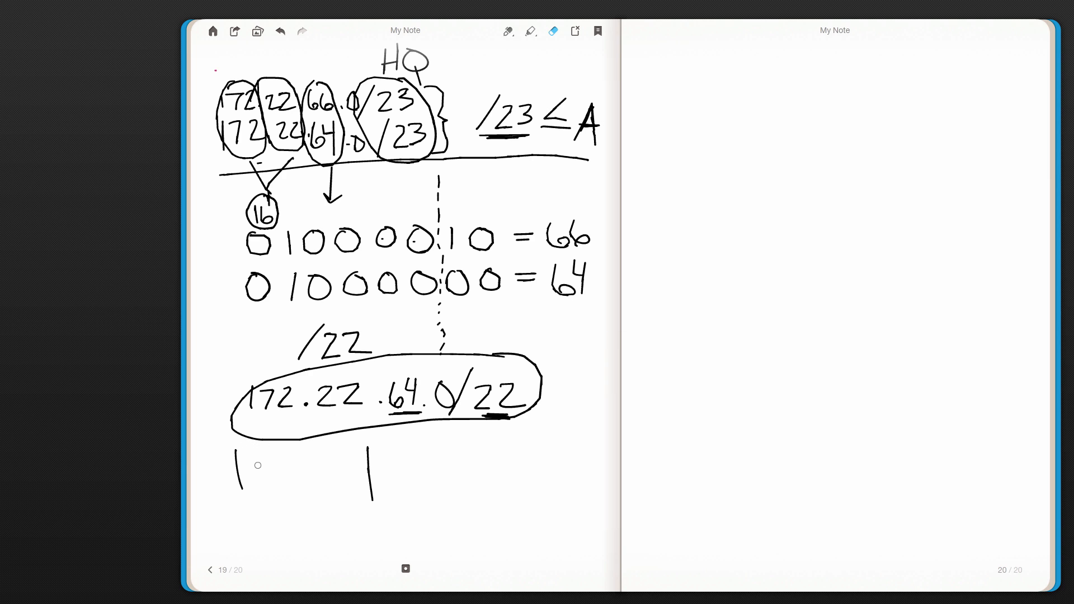
key(Escape)
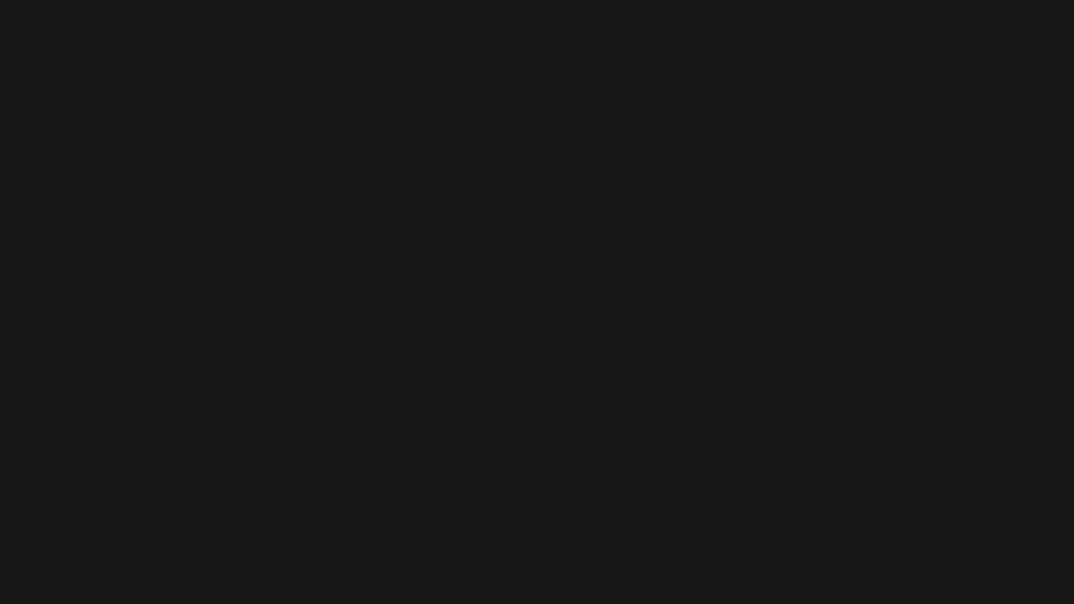
mouse_move(238, 451)
mouse_down()
mouse_move(240, 491)
mouse_move(240, 476)
mouse_move(263, 484)
mouse_move(261, 460)
mouse_up()
drag(258, 478, 269, 505)
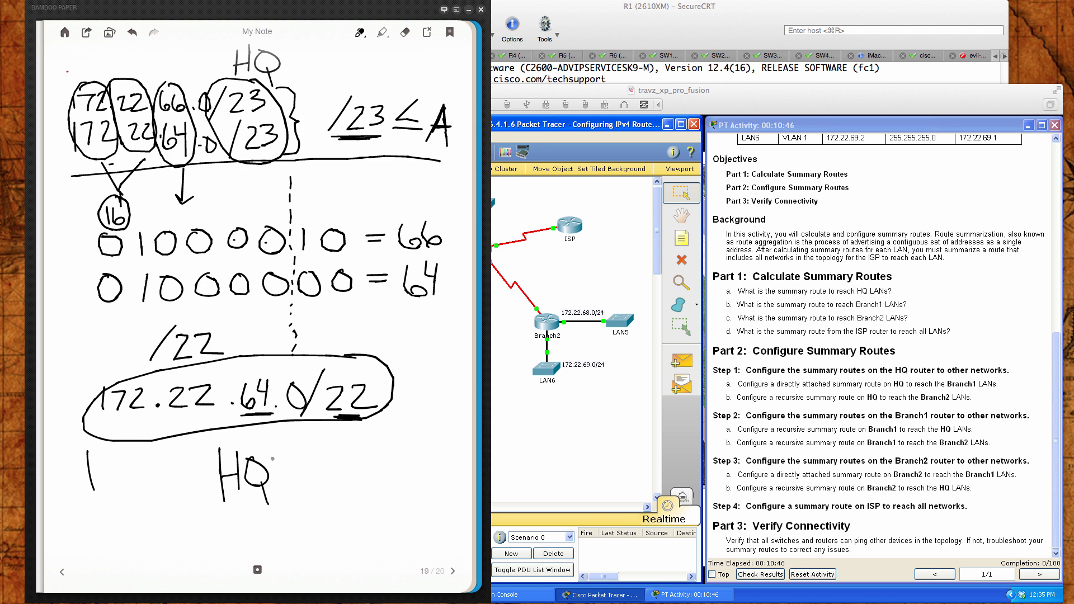
mouse_move(106, 487)
mouse_down()
mouse_move(81, 477)
mouse_move(84, 455)
mouse_up()
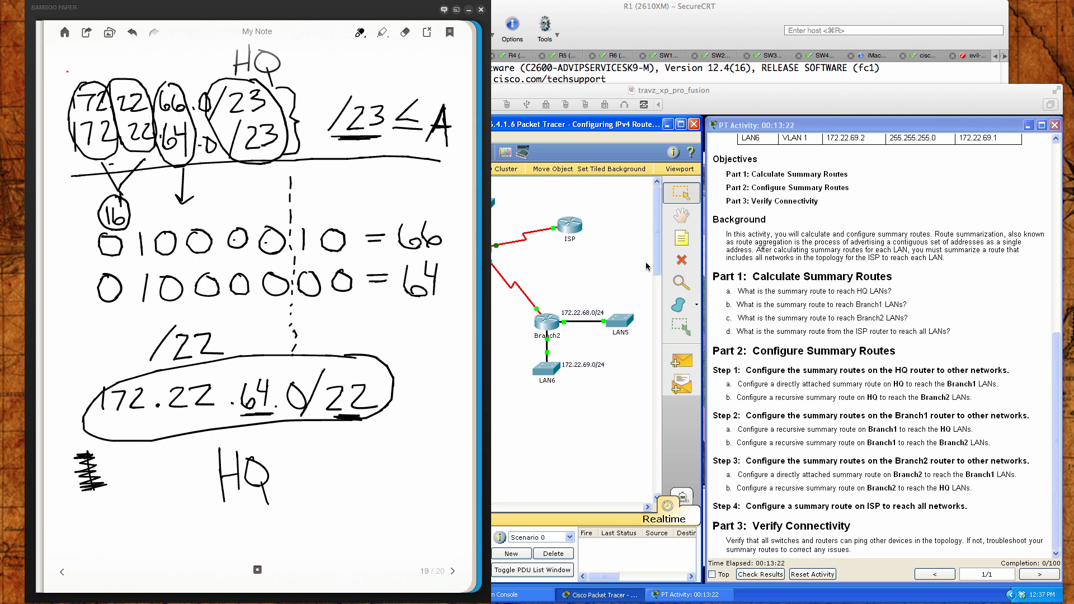
- Go to the next blank note page and head it "B#1" with the number underlined
click(453, 571)
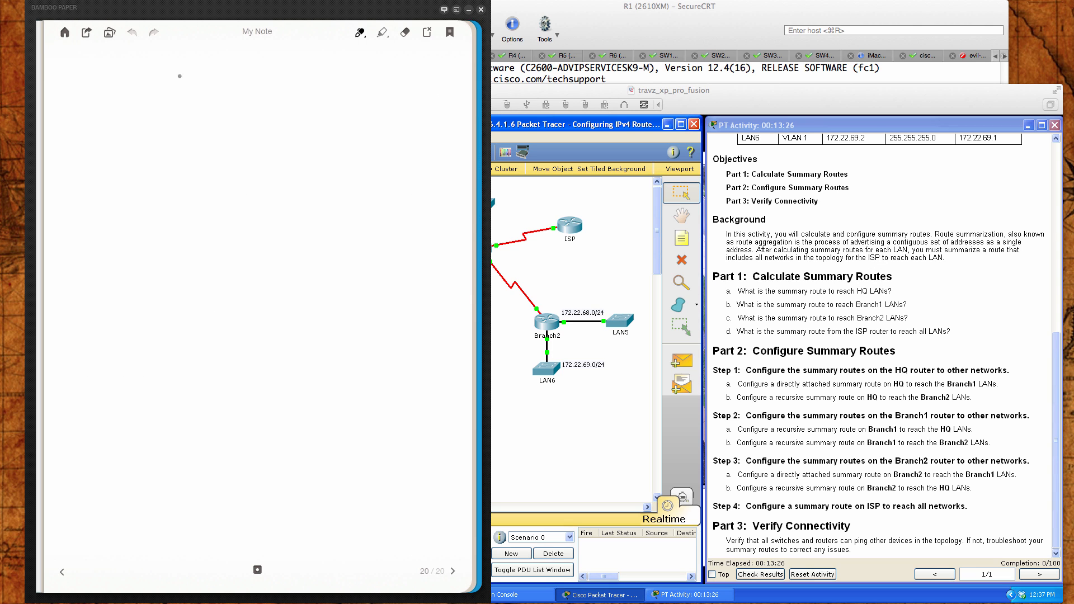
mouse_move(212, 64)
mouse_down()
mouse_move(209, 90)
mouse_move(232, 75)
mouse_up()
mouse_move(245, 48)
mouse_down()
mouse_move(239, 73)
mouse_move(240, 62)
mouse_up()
drag(227, 72, 283, 79)
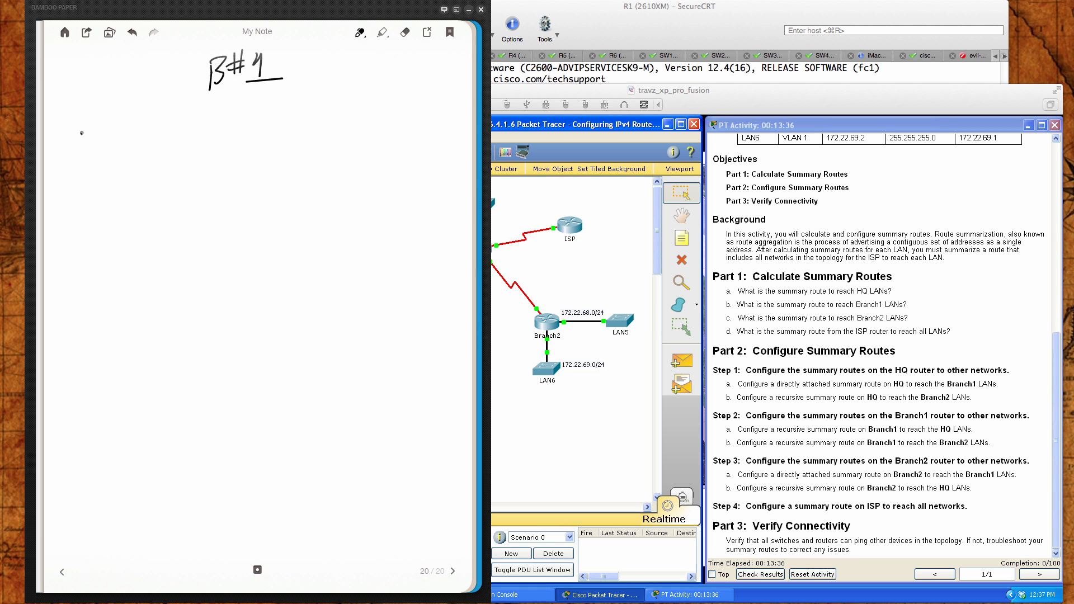
- Handwrite the first Branch1 network as 172.20.70.0/25 below the heading
mouse_move(82, 133)
mouse_down()
mouse_move(82, 152)
mouse_move(122, 147)
mouse_up()
mouse_move(129, 131)
mouse_down()
mouse_move(139, 144)
mouse_move(144, 133)
mouse_up()
click(159, 140)
mouse_move(171, 127)
mouse_down()
mouse_move(179, 141)
mouse_move(202, 135)
mouse_up()
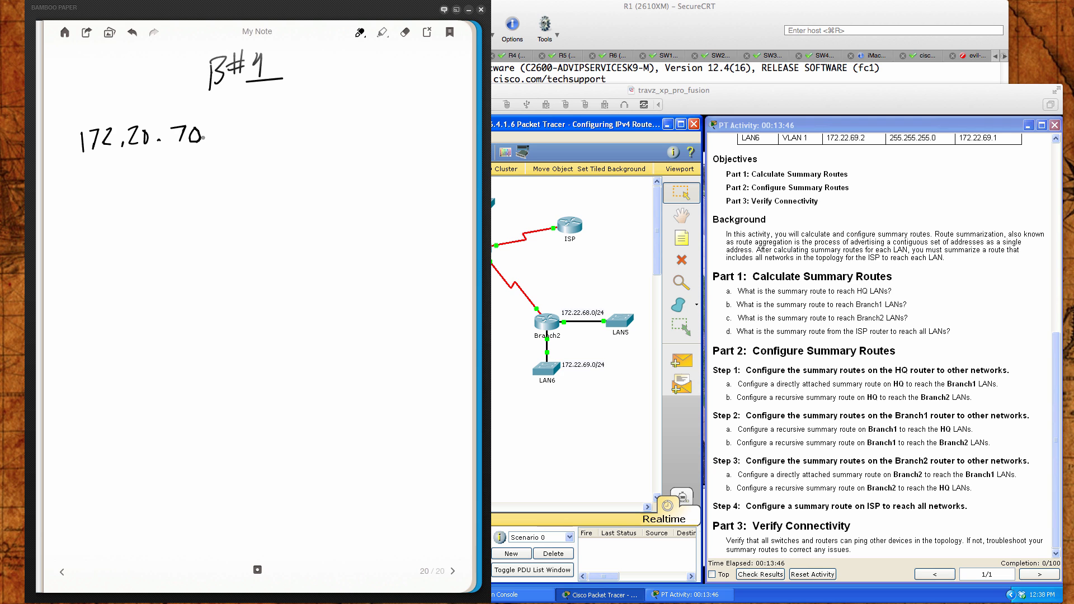
right_click(217, 141)
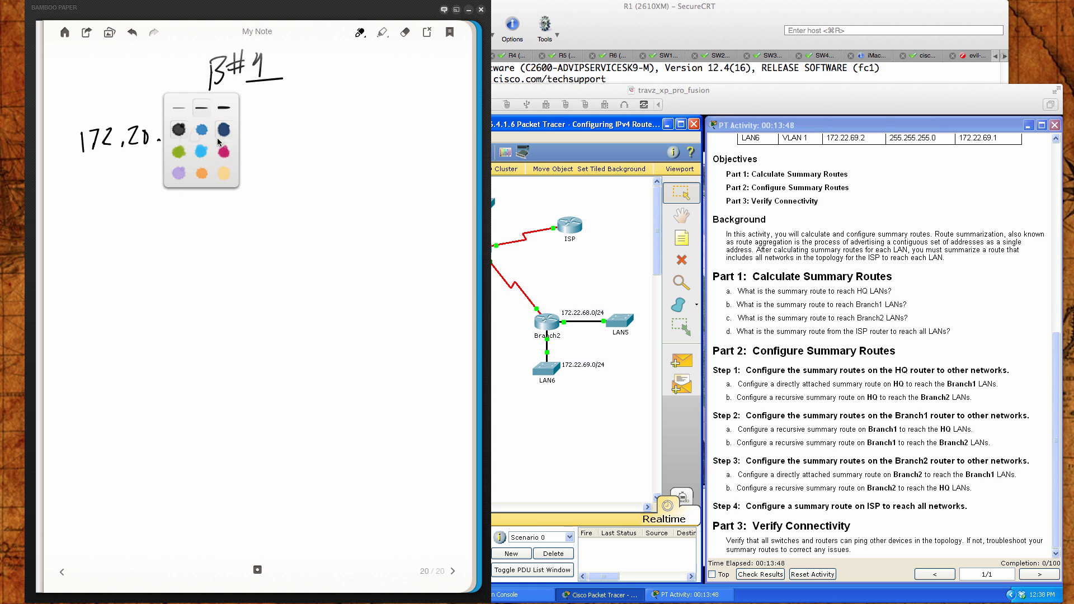
click(248, 136)
mouse_move(222, 126)
mouse_down()
mouse_move(231, 153)
mouse_move(264, 147)
mouse_up()
drag(271, 127, 271, 142)
drag(272, 126, 284, 125)
- Handwrite 172.20.70.128/25 below the first Branch1 network and rule a horizontal line under both addresses
mouse_move(88, 168)
mouse_down()
mouse_move(88, 189)
mouse_move(101, 189)
mouse_up()
mouse_move(109, 172)
mouse_down()
mouse_move(110, 188)
mouse_move(155, 185)
mouse_move(159, 174)
mouse_move(188, 185)
mouse_move(200, 172)
mouse_move(226, 186)
mouse_up()
click(135, 185)
click(174, 183)
mouse_move(234, 170)
mouse_down()
mouse_move(248, 185)
mouse_move(261, 168)
mouse_move(259, 193)
mouse_move(296, 173)
mouse_move(301, 187)
mouse_up()
drag(305, 172, 300, 187)
drag(309, 171, 318, 169)
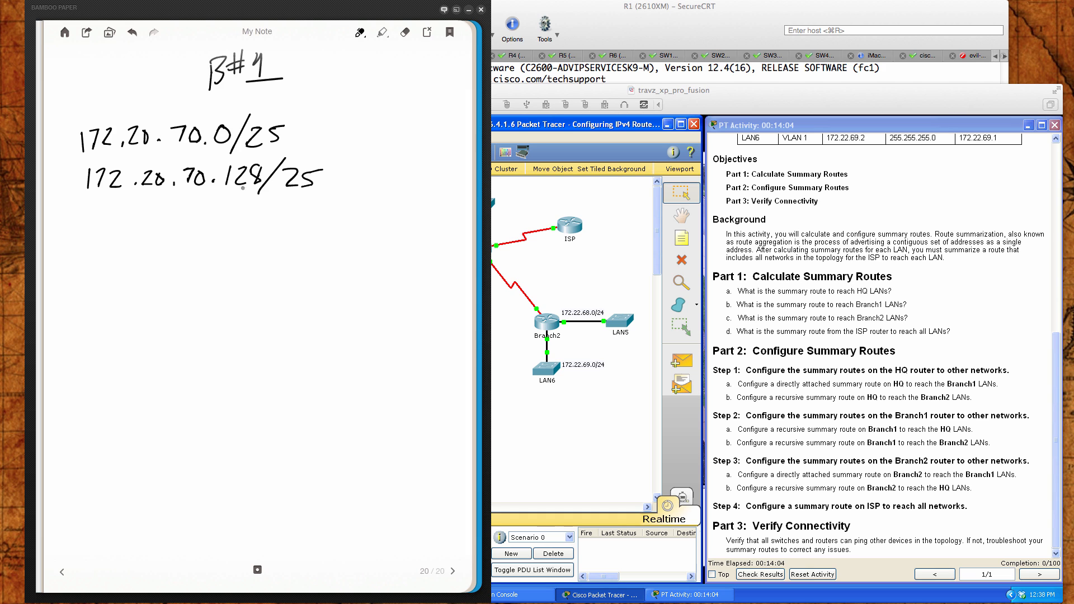
drag(61, 210, 436, 201)
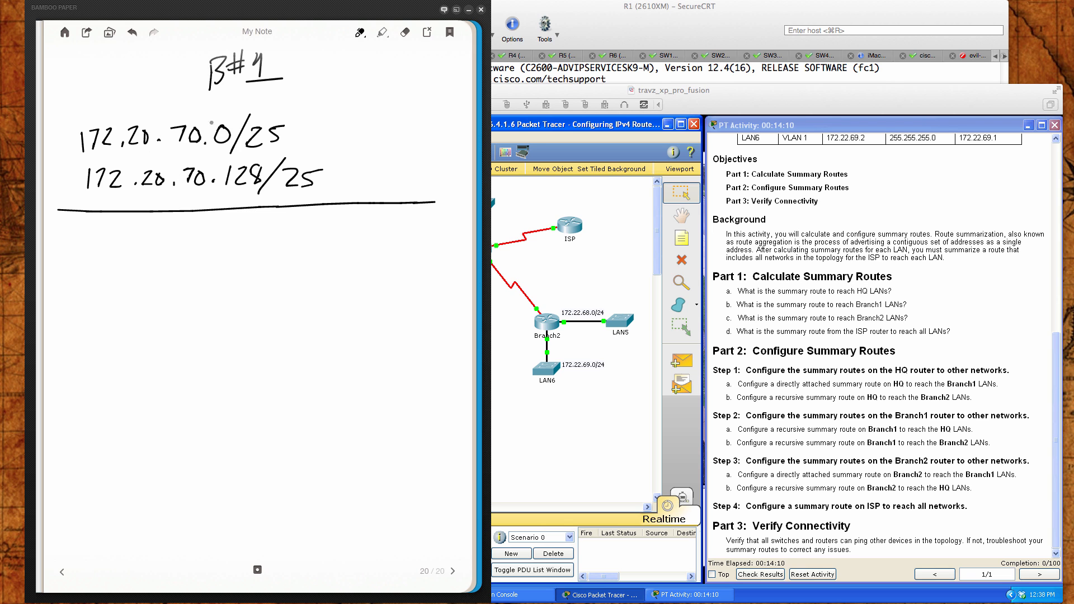
- Mark off the last octet of both Branch1 addresses and write 00000000 = 0 below, with an arrow to the first address
drag(207, 98, 206, 236)
mouse_move(240, 189)
mouse_down()
mouse_move(240, 251)
mouse_move(250, 246)
mouse_up()
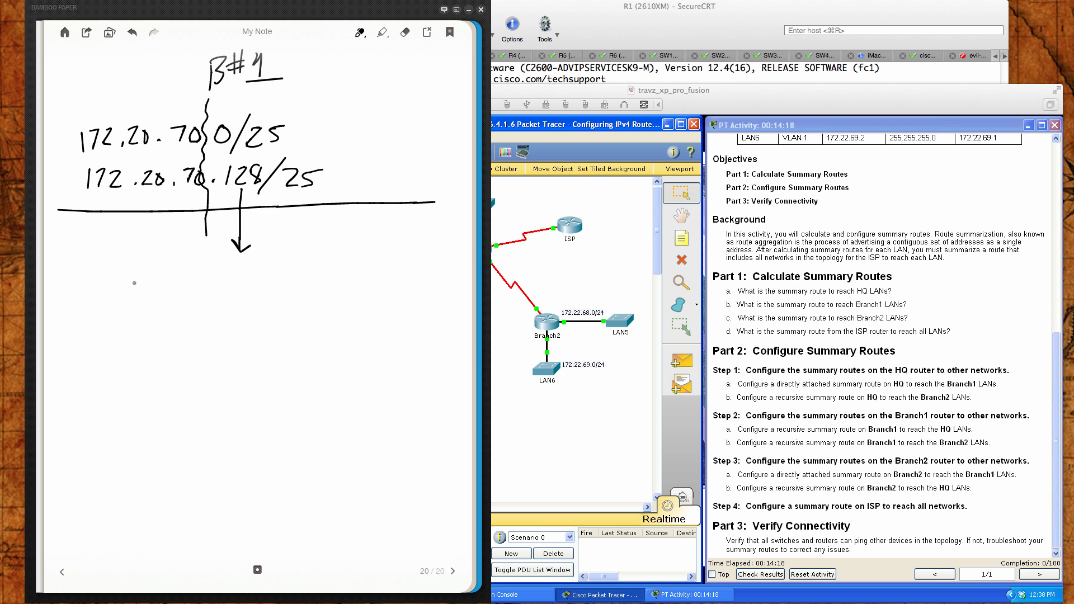
mouse_move(124, 281)
mouse_down()
mouse_move(280, 278)
mouse_move(302, 289)
mouse_move(308, 277)
mouse_up()
mouse_move(344, 274)
mouse_down()
mouse_move(337, 284)
mouse_move(343, 274)
mouse_move(413, 284)
mouse_move(437, 259)
mouse_up()
mouse_move(434, 253)
mouse_down()
mouse_move(444, 175)
mouse_move(376, 140)
mouse_move(290, 129)
mouse_move(303, 138)
mouse_up()
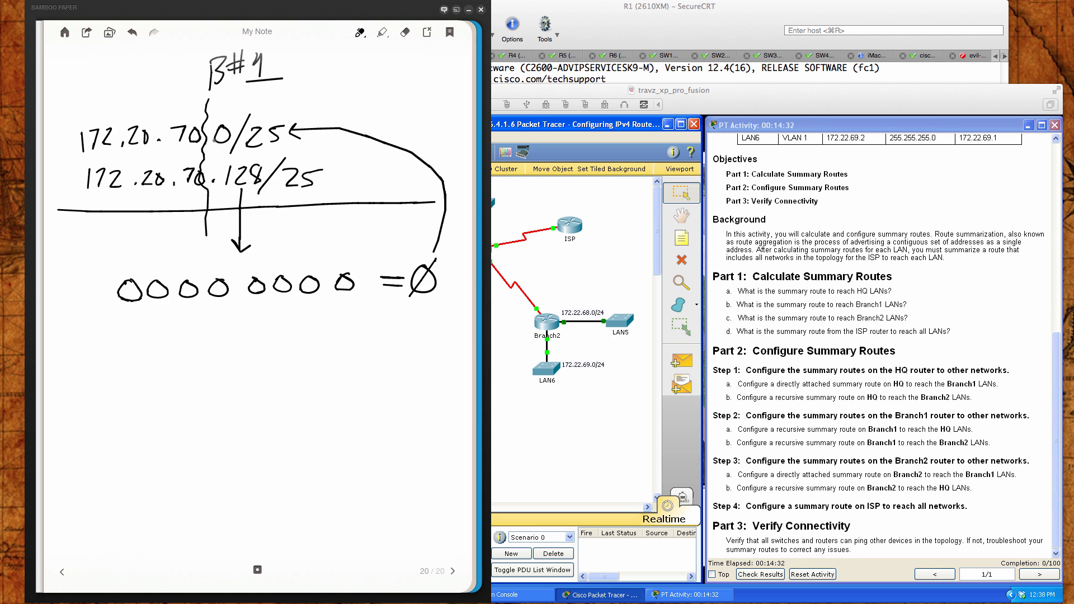
- Underline the 0 octet of the first Branch1 address and write 10000000 = 128 below the first binary row
mouse_move(213, 152)
mouse_down()
mouse_move(230, 148)
mouse_move(219, 149)
mouse_up()
mouse_move(131, 311)
mouse_down()
mouse_move(132, 349)
mouse_move(158, 321)
mouse_move(325, 320)
mouse_move(343, 331)
mouse_move(358, 318)
mouse_up()
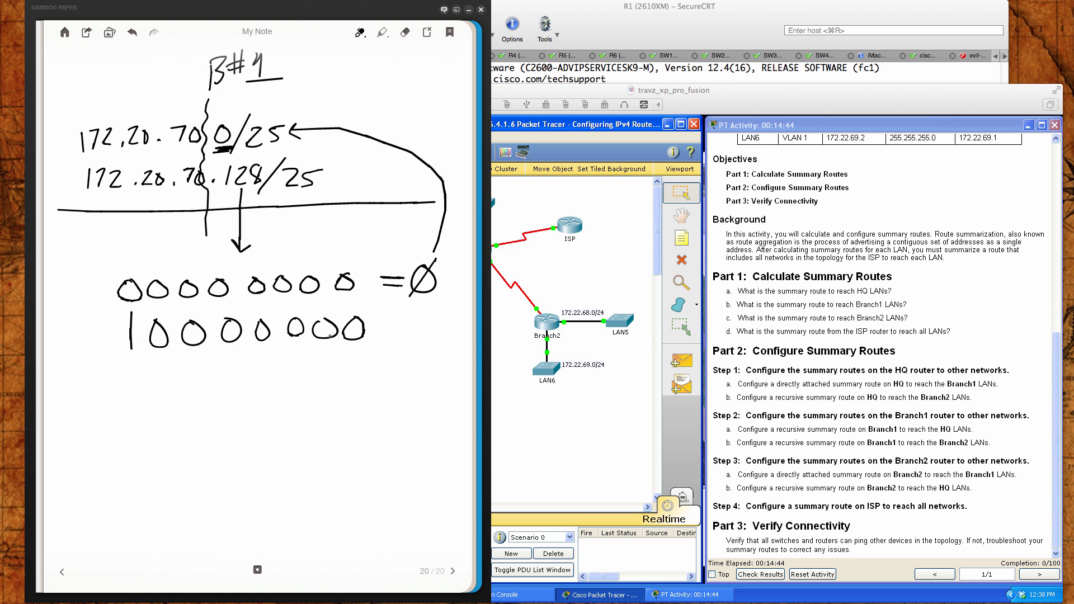
drag(383, 323, 410, 322)
mouse_move(386, 332)
mouse_down()
mouse_move(450, 336)
mouse_move(465, 309)
mouse_up()
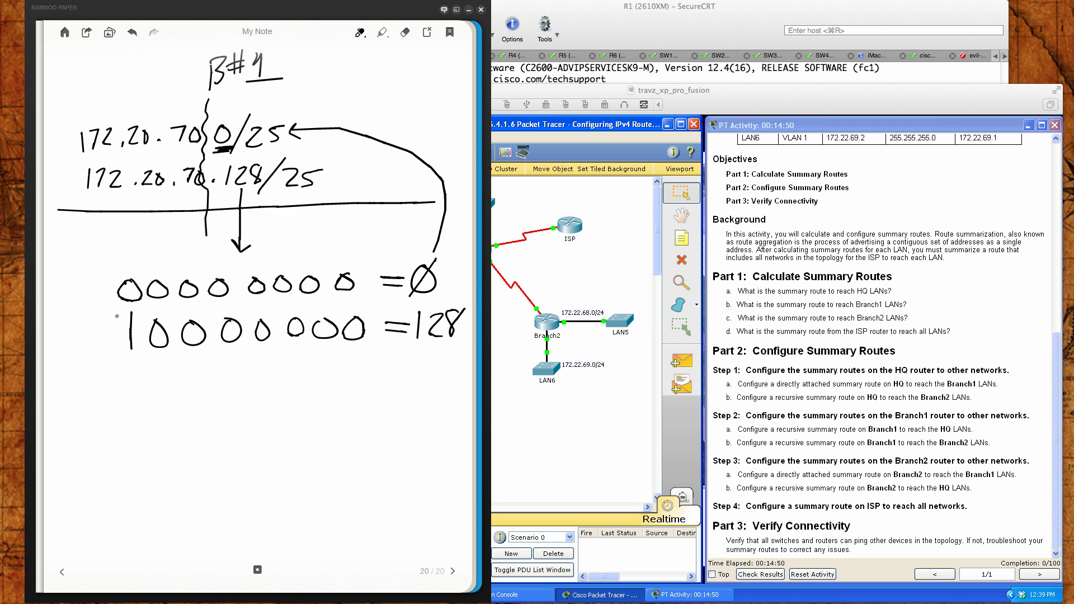
- Draw a dashed vertical line before the binary rows and bracket the first three octets to a circled 24
drag(112, 230, 112, 299)
drag(112, 304, 120, 334)
drag(121, 335, 126, 367)
drag(128, 370, 129, 376)
mouse_move(101, 190)
mouse_down()
mouse_move(161, 208)
mouse_move(152, 233)
mouse_up()
mouse_move(149, 225)
mouse_down()
mouse_move(152, 235)
mouse_move(162, 225)
mouse_move(163, 263)
mouse_up()
mouse_move(154, 231)
mouse_down()
mouse_move(140, 269)
mouse_move(168, 234)
mouse_up()
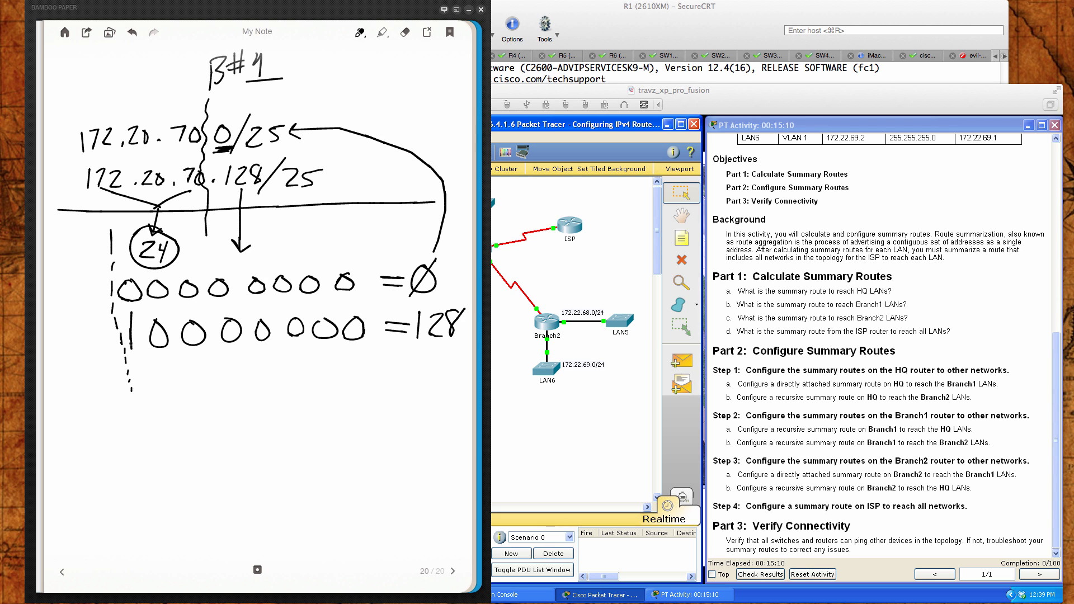
- Write the resulting prefix /24 below the binary rows and circle it
drag(232, 365, 214, 398)
mouse_move(243, 375)
mouse_down()
mouse_move(256, 379)
mouse_move(259, 399)
mouse_up()
mouse_move(267, 373)
mouse_down()
mouse_move(264, 386)
mouse_move(278, 385)
mouse_up()
drag(275, 371, 275, 400)
mouse_move(288, 352)
mouse_down()
mouse_move(208, 406)
mouse_move(306, 378)
mouse_move(277, 354)
mouse_up()
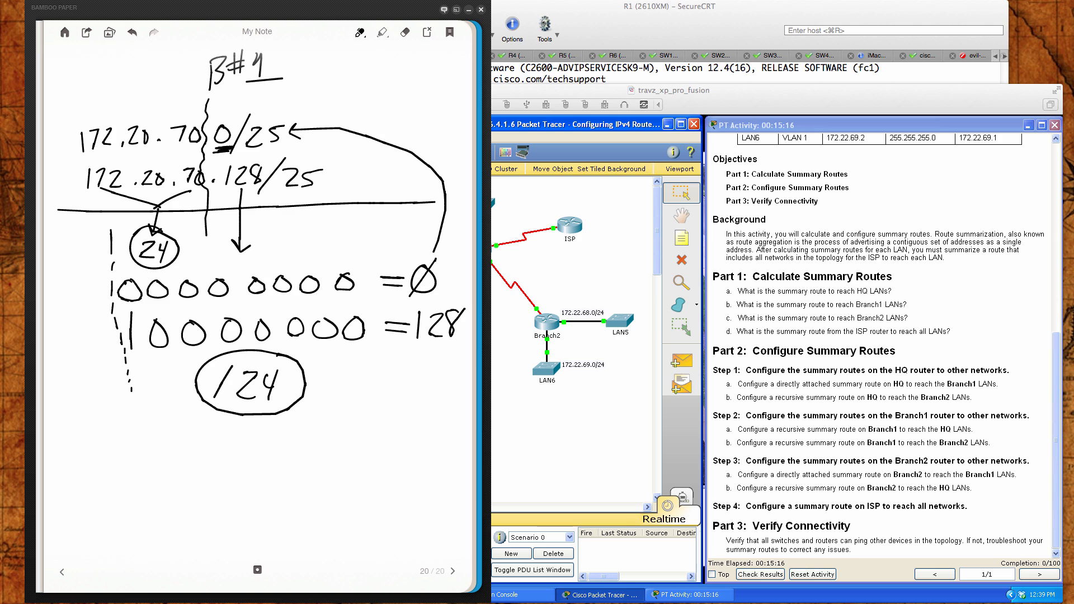
- Handwrite the Branch1 summary route 172.20.70.0/24 below the circled prefix
mouse_move(89, 447)
mouse_down()
mouse_move(90, 476)
mouse_move(123, 445)
mouse_move(116, 469)
mouse_up()
mouse_move(136, 446)
mouse_down()
mouse_move(152, 468)
mouse_move(189, 444)
mouse_move(201, 467)
mouse_up()
click(163, 464)
mouse_move(218, 443)
mouse_down()
mouse_move(212, 461)
mouse_move(220, 443)
mouse_move(266, 464)
mouse_move(290, 442)
mouse_move(382, 426)
mouse_move(357, 477)
mouse_move(403, 467)
mouse_up()
mouse_move(410, 445)
mouse_down()
mouse_move(408, 454)
mouse_move(424, 450)
mouse_up()
drag(422, 435, 417, 474)
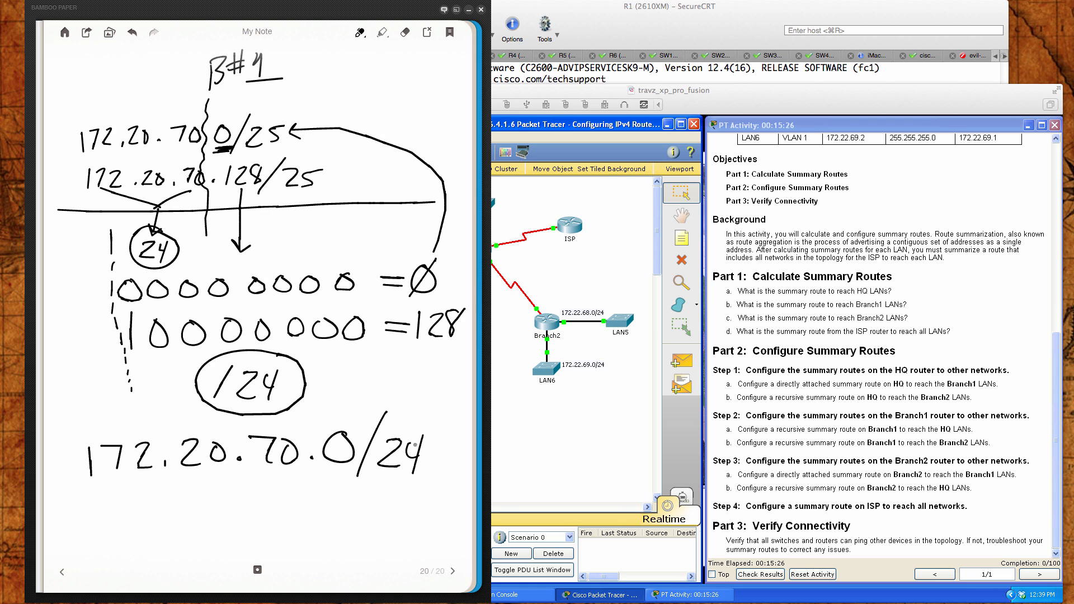
- Label the summary route B#1 underneath and draw a horizontal line along the base of the label
drag(220, 500, 218, 531)
drag(258, 486, 255, 515)
drag(241, 507, 284, 496)
drag(284, 495, 282, 520)
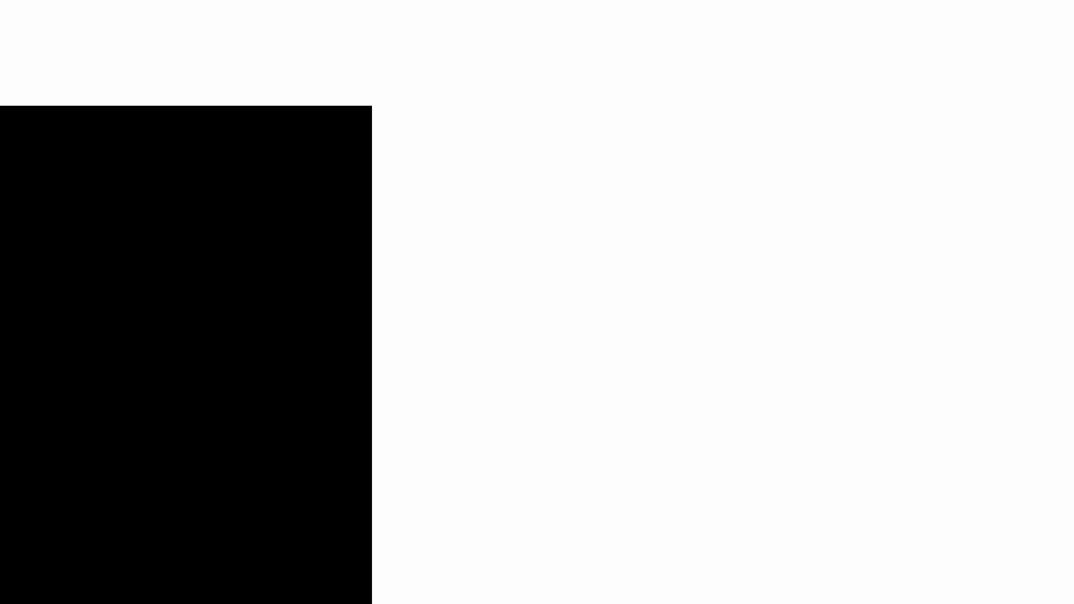
drag(282, 520, 43, 521)
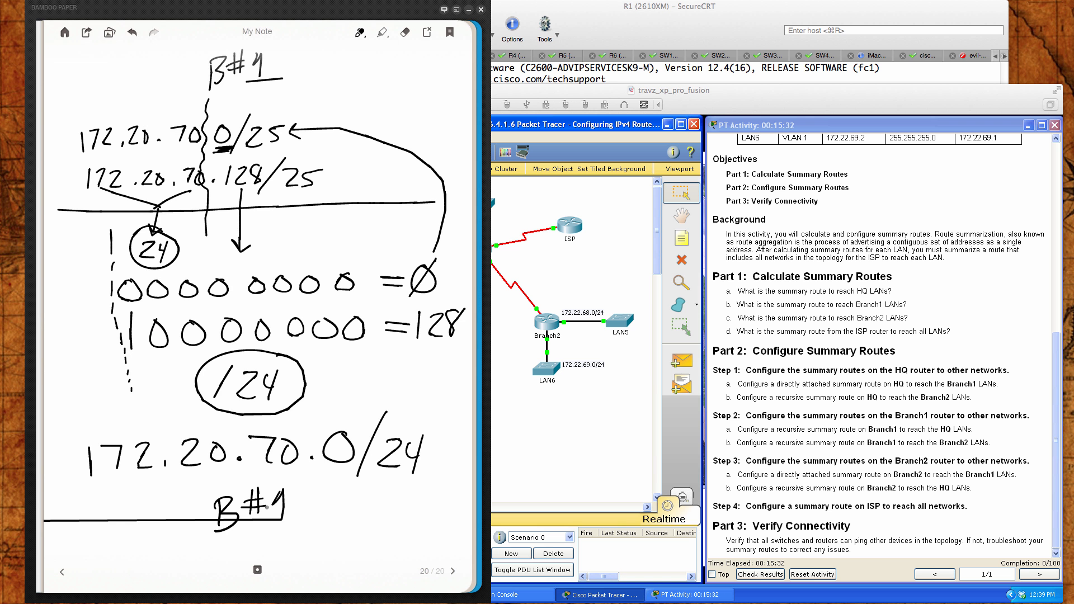
drag(280, 521, 298, 521)
mouse_move(109, 511)
mouse_down()
mouse_move(127, 521)
mouse_move(214, 518)
mouse_up()
- Go to the next blank note page and head it "B#2" with an underline
click(453, 571)
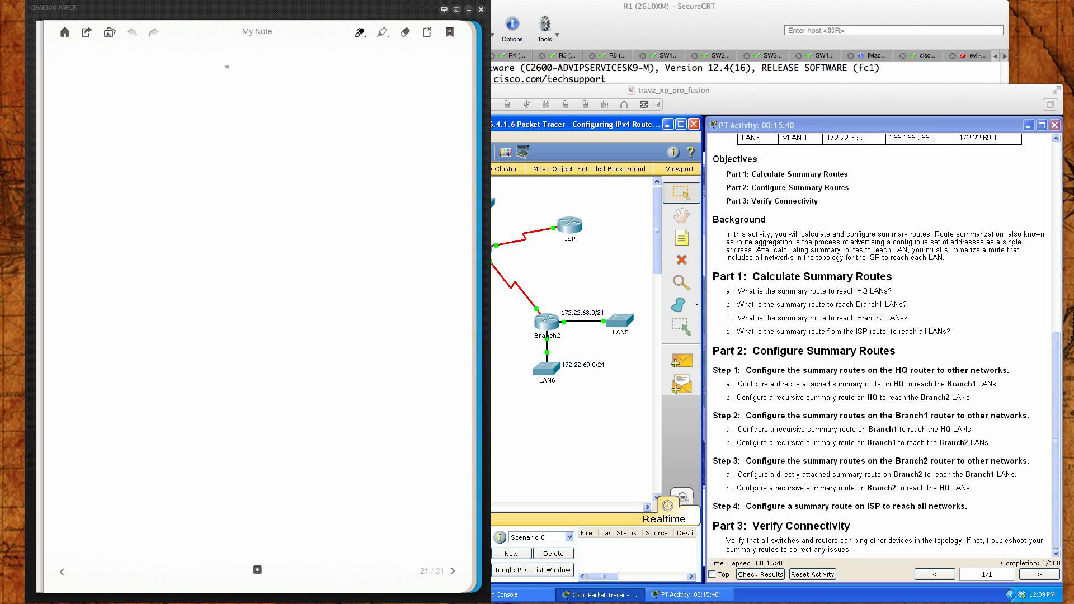
mouse_move(229, 63)
mouse_down()
mouse_move(233, 92)
mouse_move(262, 83)
mouse_up()
drag(250, 70, 271, 77)
mouse_move(276, 66)
mouse_down()
mouse_move(294, 64)
mouse_move(301, 89)
mouse_up()
drag(209, 107, 310, 101)
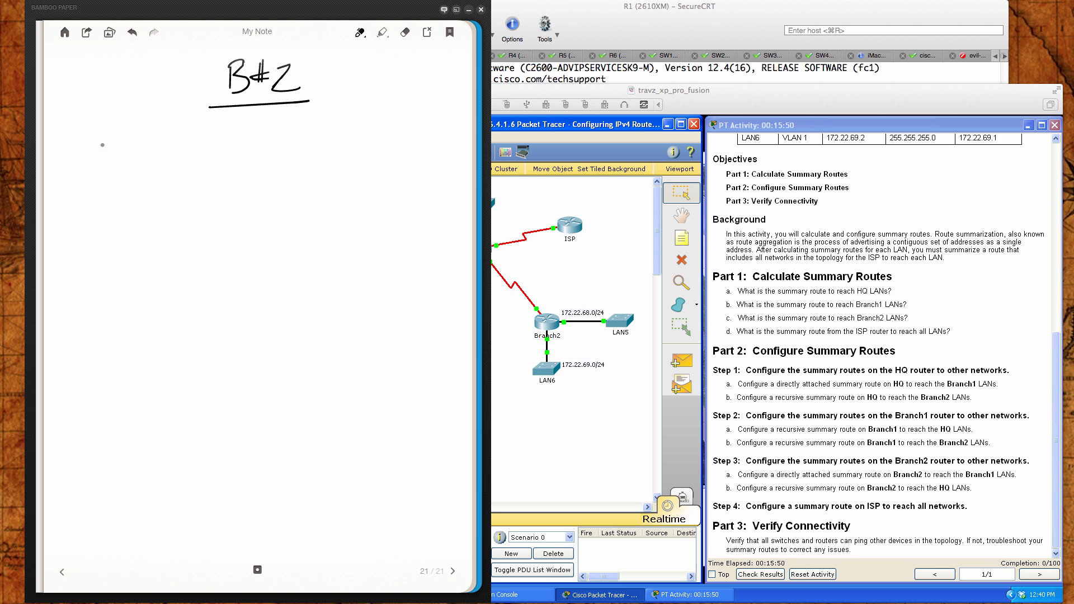
- Handwrite the first Branch2 network as 172.22.68.0/24 below the heading
mouse_move(83, 149)
mouse_down()
mouse_move(82, 175)
mouse_move(98, 169)
mouse_up()
mouse_move(112, 147)
mouse_down()
mouse_move(122, 169)
mouse_move(158, 150)
mouse_move(159, 166)
mouse_up()
click(132, 151)
mouse_move(161, 148)
mouse_down()
mouse_move(176, 166)
mouse_move(211, 159)
mouse_move(226, 141)
mouse_move(237, 161)
mouse_move(249, 147)
mouse_up()
click(184, 160)
click(233, 163)
mouse_move(273, 137)
mouse_down()
mouse_move(257, 176)
mouse_move(284, 152)
mouse_move(287, 167)
mouse_up()
drag(295, 144, 301, 172)
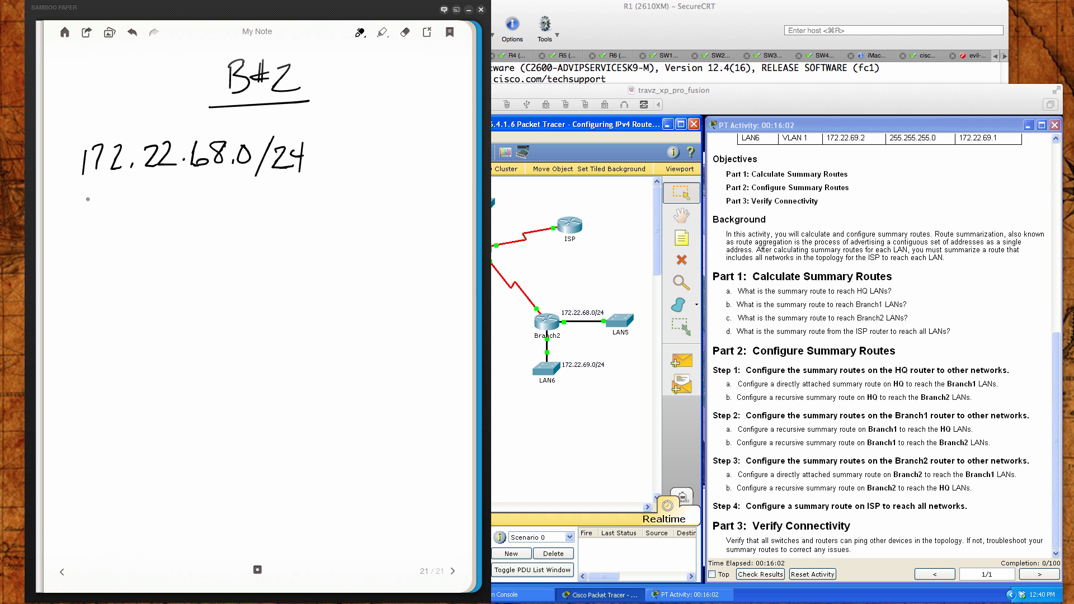
- Handwrite 172.22.69.0/24 below the first Branch2 network, erasing and correcting the last digit of the third octet
drag(87, 195, 85, 221)
mouse_move(95, 197)
mouse_down()
mouse_move(100, 219)
mouse_move(161, 210)
mouse_up()
mouse_move(162, 191)
mouse_down()
mouse_move(171, 208)
mouse_move(217, 204)
mouse_up()
click(175, 200)
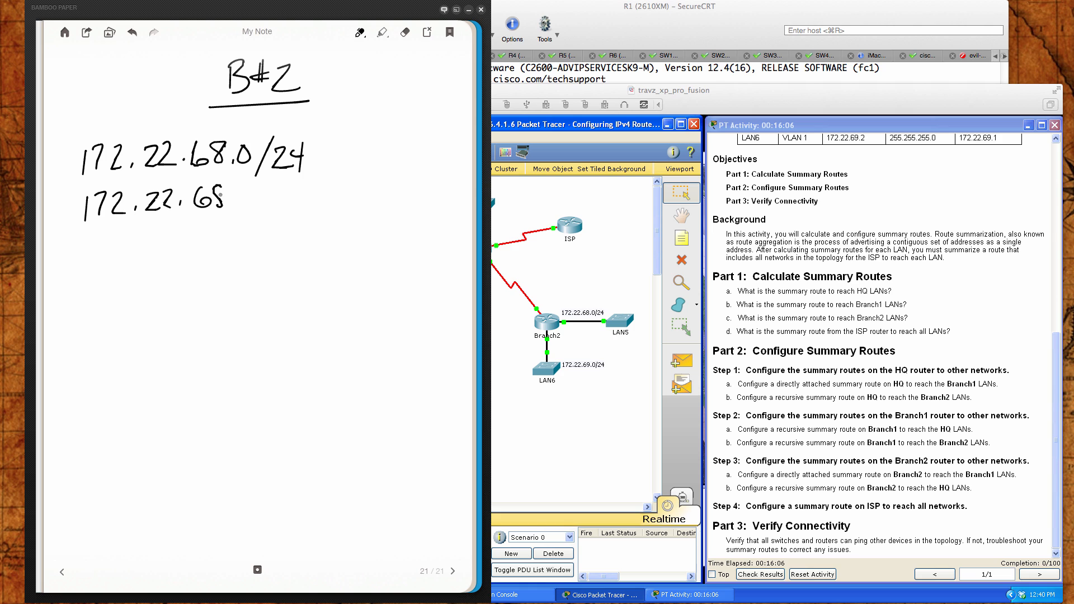
click(405, 32)
mouse_move(216, 191)
mouse_down()
mouse_move(224, 205)
mouse_move(218, 197)
mouse_up()
click(360, 32)
mouse_move(227, 189)
mouse_down()
mouse_move(224, 211)
mouse_move(234, 212)
mouse_move(246, 189)
mouse_up()
drag(272, 182, 258, 222)
drag(276, 190, 295, 207)
drag(300, 183, 309, 201)
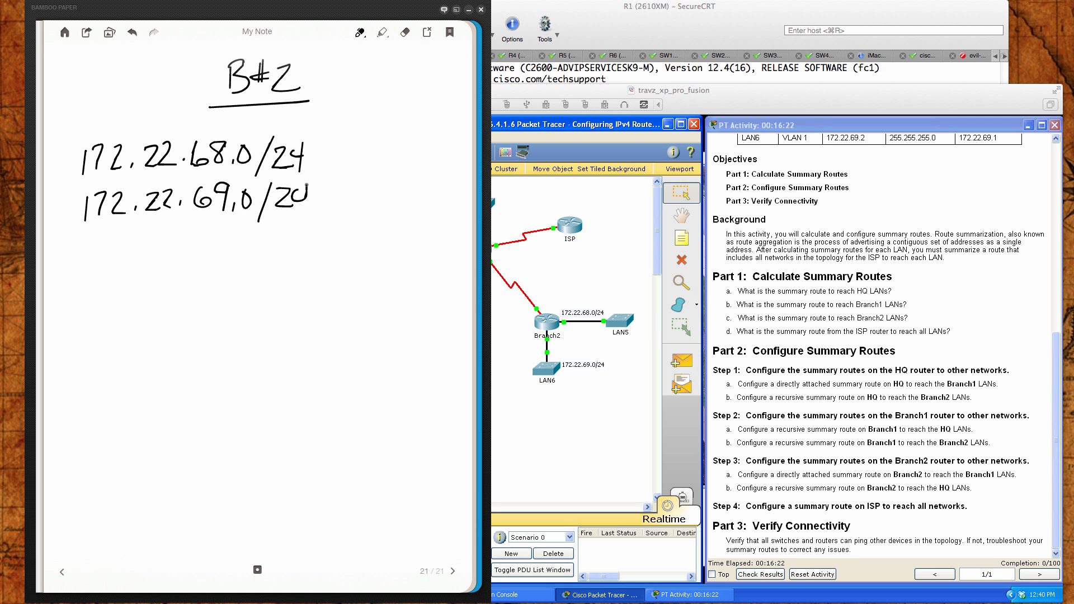
- Undo the stray line on the new note page and head that page "B#2"
drag(305, 184, 303, 218)
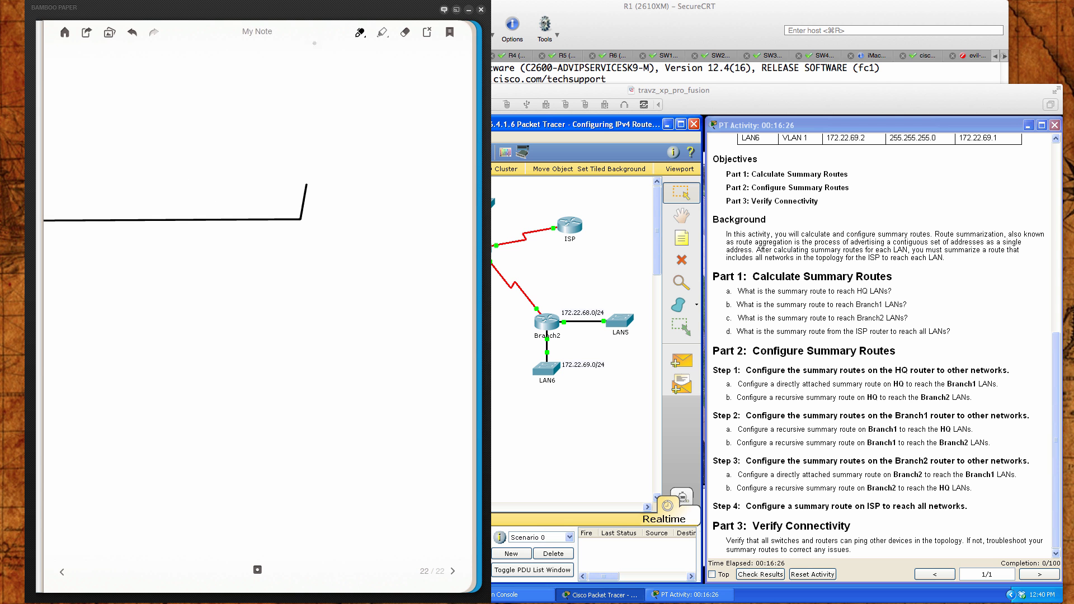
click(132, 33)
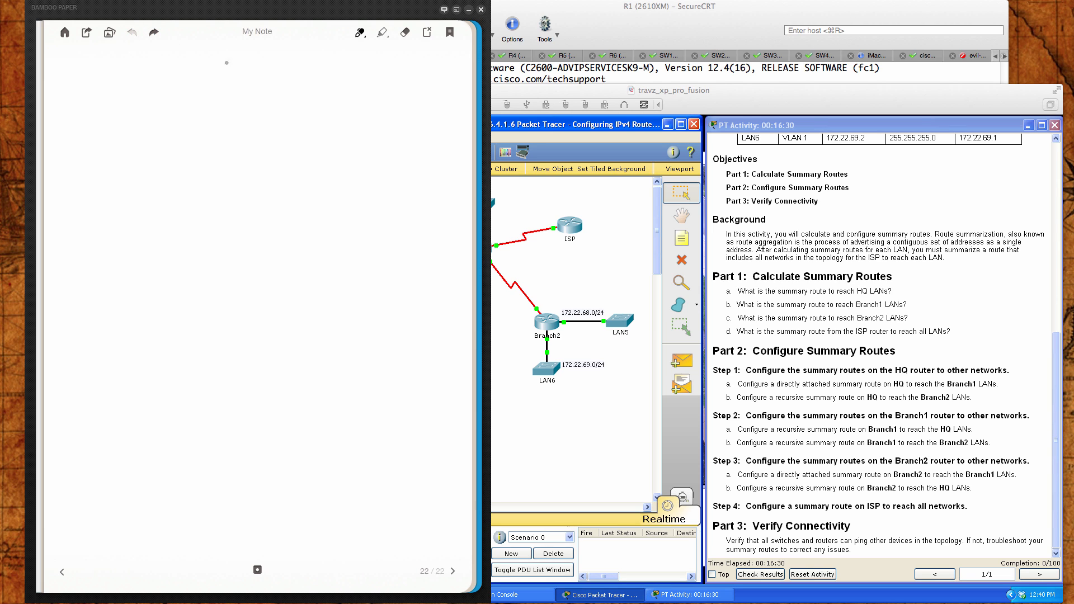
mouse_move(226, 53)
mouse_down()
mouse_move(228, 79)
mouse_move(250, 66)
mouse_up()
mouse_move(258, 48)
mouse_down()
mouse_move(256, 65)
mouse_move(263, 56)
mouse_up()
drag(247, 62, 262, 60)
drag(270, 56, 289, 71)
- Handwrite 172.22.68.0/24 below the new heading, changing the pen colour to magenta after the first octet
drag(74, 123, 75, 144)
drag(85, 124, 89, 143)
drag(98, 125, 110, 141)
right_click(129, 122)
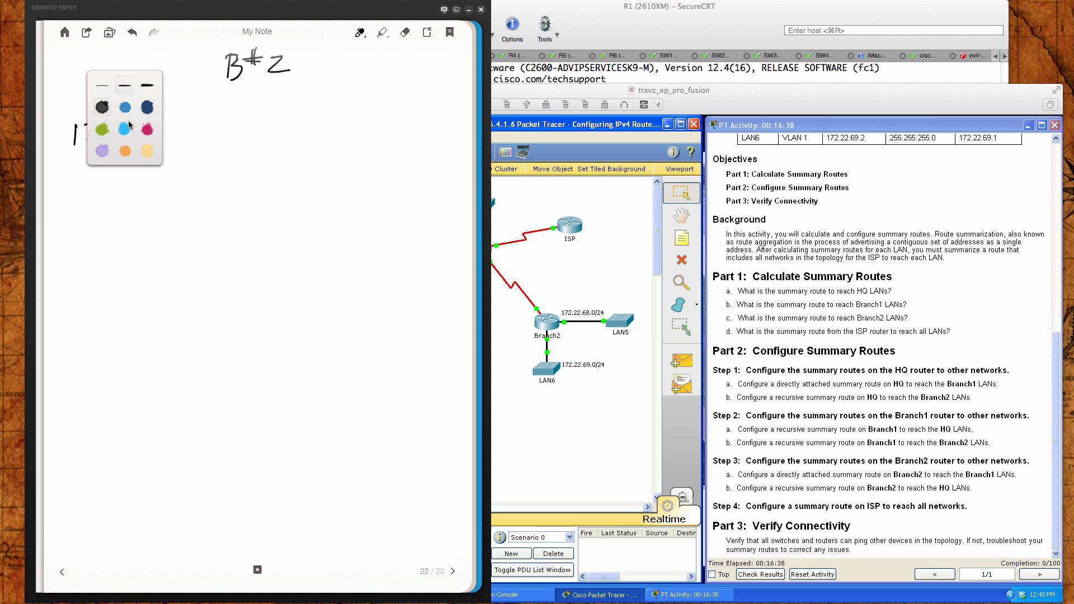
click(145, 129)
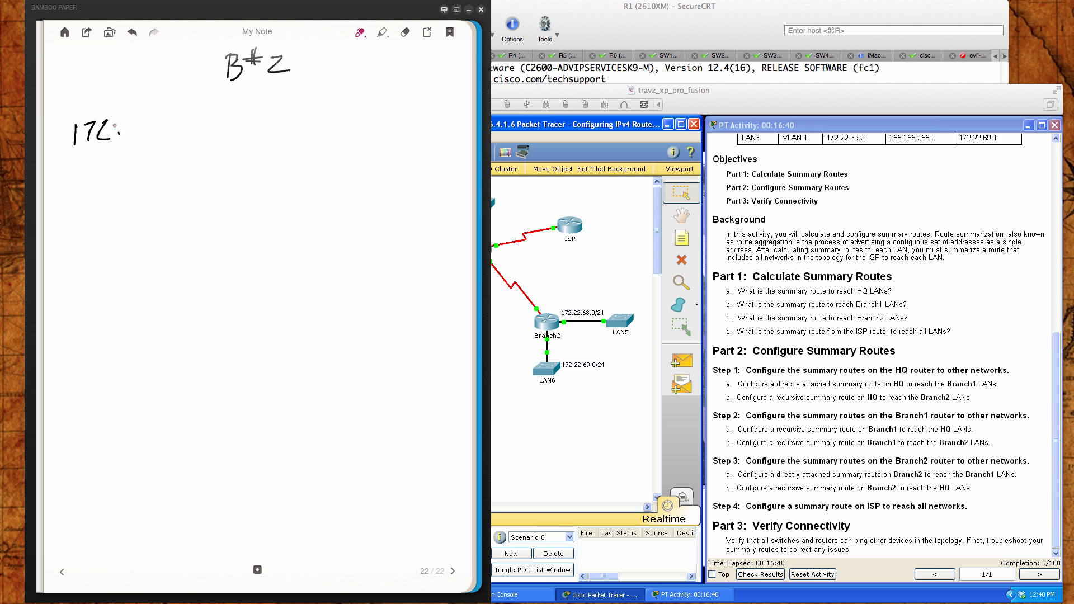
mouse_move(130, 120)
mouse_down()
mouse_move(143, 136)
mouse_move(180, 130)
mouse_up()
click(168, 133)
mouse_move(201, 117)
mouse_down()
mouse_move(197, 133)
mouse_move(200, 116)
mouse_move(224, 121)
mouse_up()
click(218, 141)
drag(257, 108, 242, 148)
drag(261, 120, 286, 139)
- Handwrite the second Branch2 network, 172.22.69.0/24, in magenta below the first one
drag(83, 167, 84, 192)
drag(93, 169, 96, 189)
mouse_move(115, 169)
mouse_down()
mouse_move(127, 185)
mouse_move(152, 172)
mouse_move(158, 180)
mouse_up()
mouse_move(161, 163)
mouse_down()
mouse_move(171, 179)
mouse_move(216, 165)
mouse_move(212, 183)
mouse_move(234, 167)
mouse_move(243, 192)
mouse_up()
click(135, 181)
click(177, 177)
click(225, 180)
drag(260, 167, 279, 184)
mouse_move(283, 161)
mouse_down()
mouse_move(279, 175)
mouse_move(295, 174)
mouse_move(286, 197)
mouse_up()
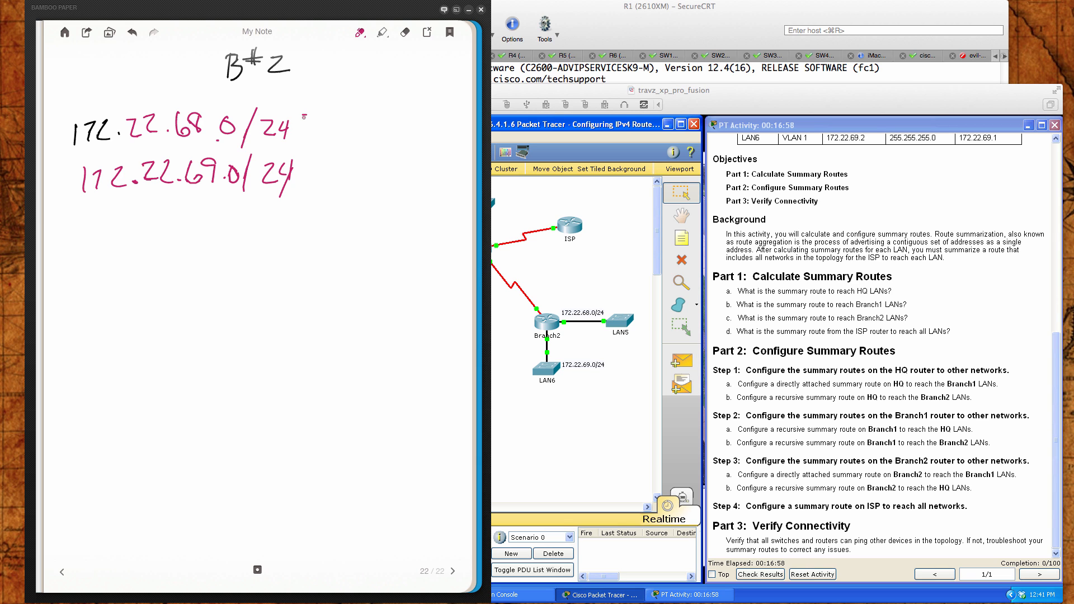
- Join both Branch2 networks with a closing brace and write "/24 ≤ A" beside it, underlined
mouse_move(304, 117)
mouse_down()
mouse_move(320, 168)
mouse_move(318, 190)
mouse_move(305, 193)
mouse_up()
mouse_move(358, 143)
mouse_down()
mouse_move(341, 175)
mouse_move(418, 164)
mouse_move(445, 177)
mouse_up()
drag(424, 168, 441, 165)
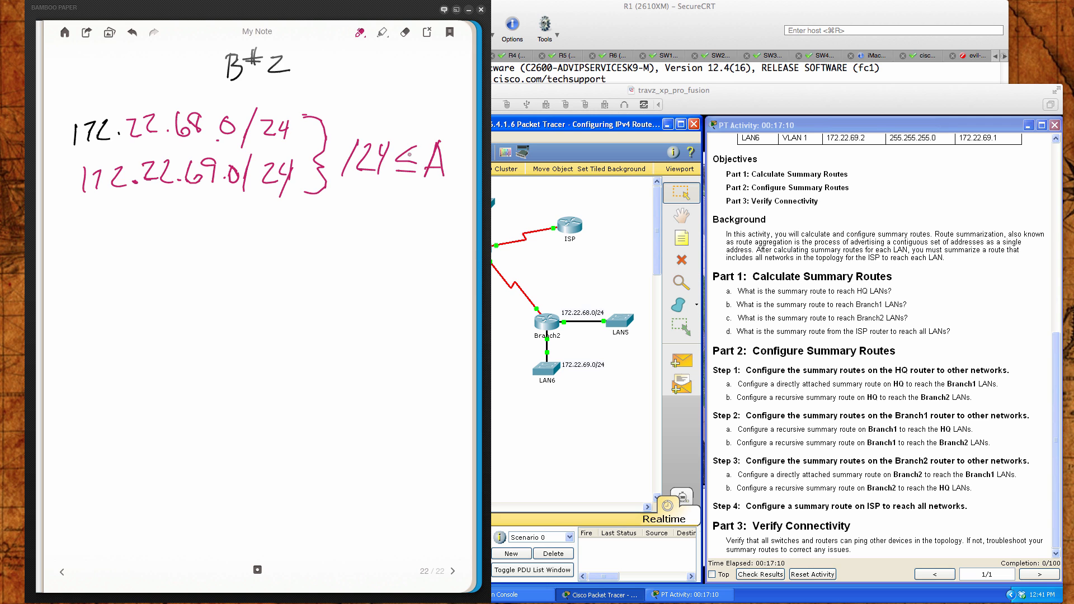
drag(344, 188, 442, 186)
- Draw a vertical line after the second octets with a circled 16 below, underline 69, and rule a horizontal line underneath
drag(161, 103, 176, 217)
mouse_move(105, 213)
mouse_down()
mouse_move(106, 237)
mouse_move(142, 215)
mouse_move(112, 204)
mouse_up()
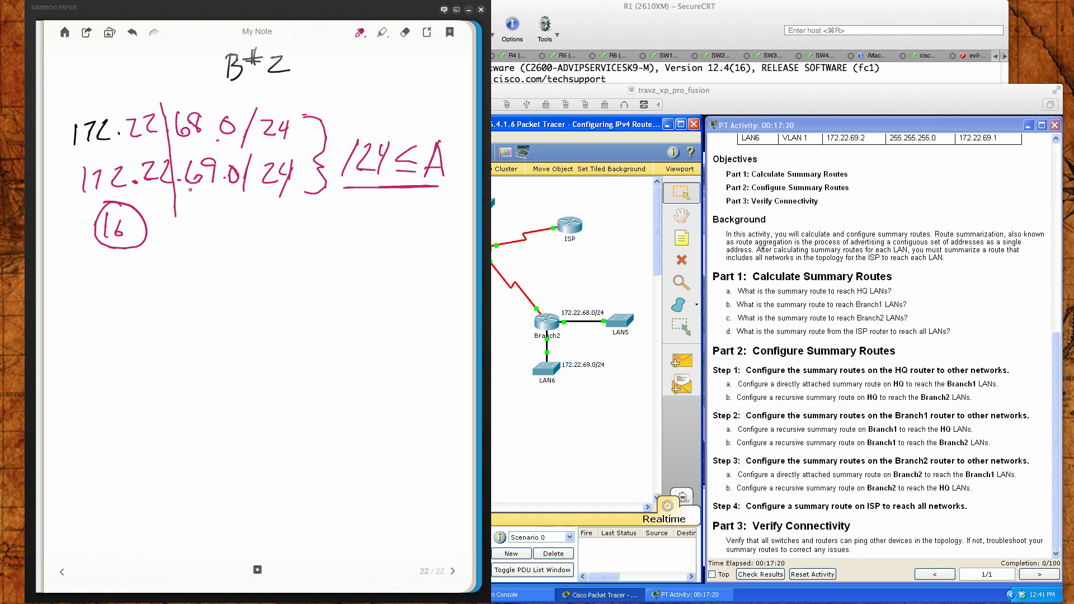
mouse_move(216, 189)
mouse_down()
mouse_move(183, 194)
mouse_move(218, 193)
mouse_up()
drag(67, 251, 423, 249)
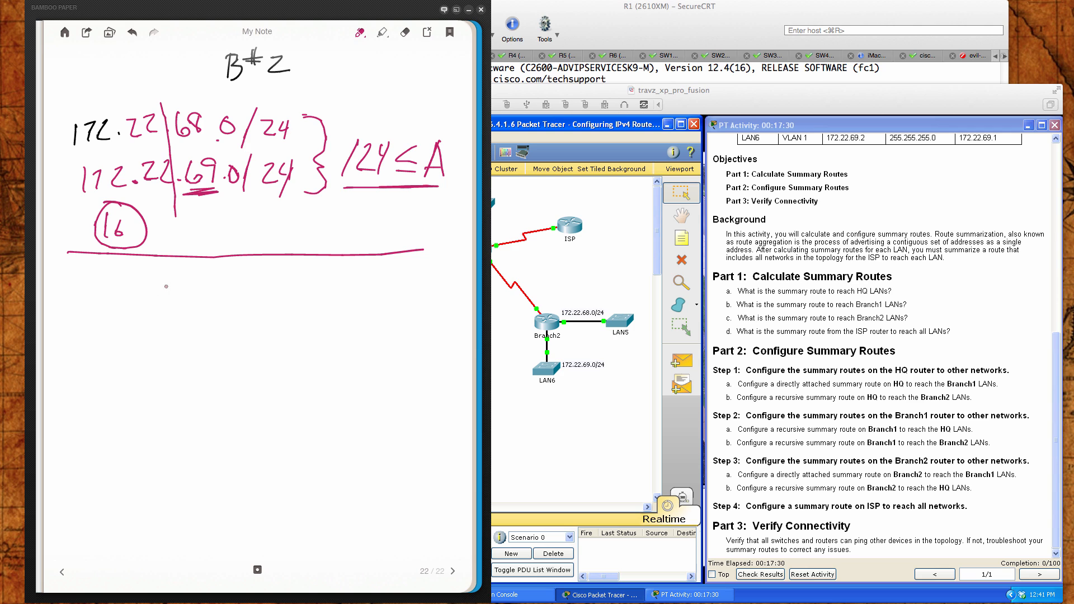
- Write the third octet of the first Branch2 network in binary as 01000100 = 68
drag(119, 290, 120, 290)
mouse_move(159, 287)
mouse_down()
mouse_move(161, 310)
mouse_move(186, 310)
mouse_move(191, 290)
mouse_move(225, 292)
mouse_up()
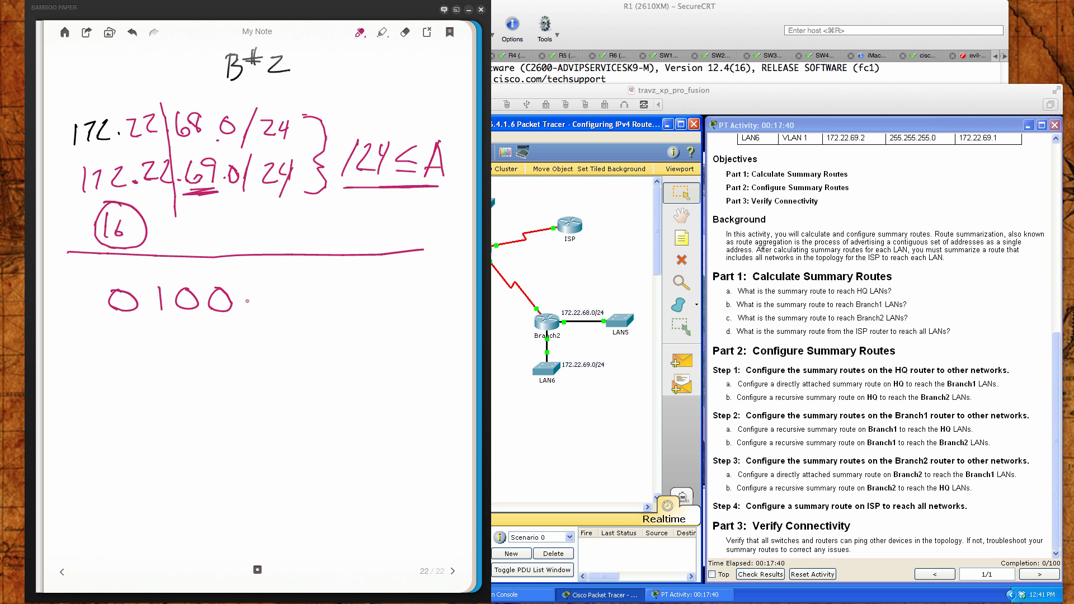
mouse_move(262, 289)
mouse_down()
mouse_move(246, 308)
mouse_move(264, 291)
mouse_move(284, 309)
mouse_up()
mouse_move(309, 287)
mouse_down()
mouse_move(301, 293)
mouse_move(395, 296)
mouse_move(410, 311)
mouse_move(417, 302)
mouse_up()
drag(439, 284, 425, 294)
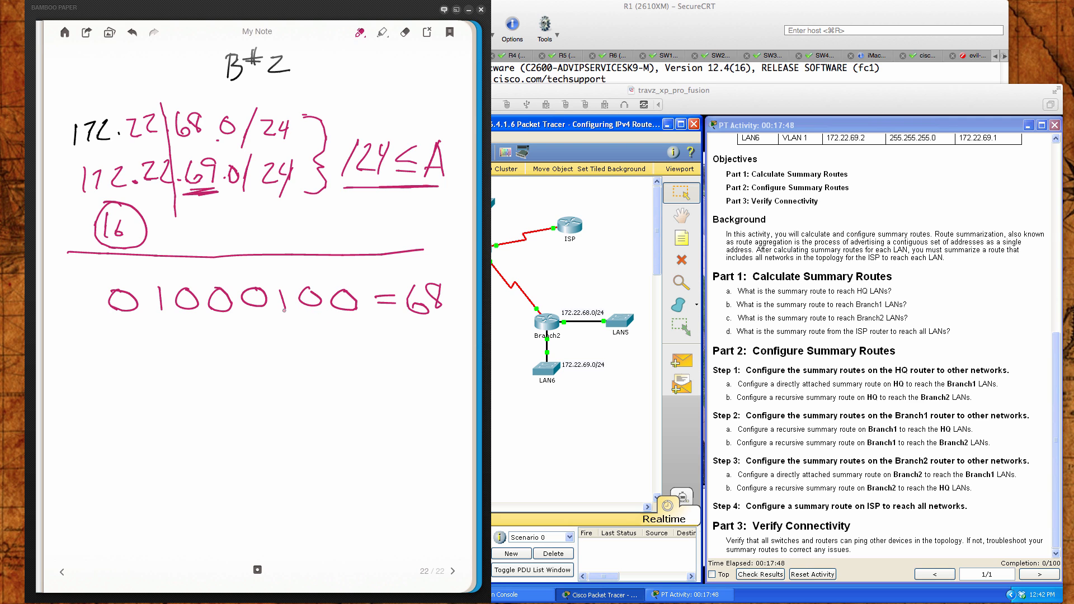
- Write the third octet of the second Branch2 network below in binary as 01000101 = 69
mouse_move(121, 334)
mouse_down()
mouse_move(108, 346)
mouse_move(130, 336)
mouse_move(160, 355)
mouse_up()
mouse_move(189, 330)
mouse_down()
mouse_move(180, 337)
mouse_move(275, 330)
mouse_up()
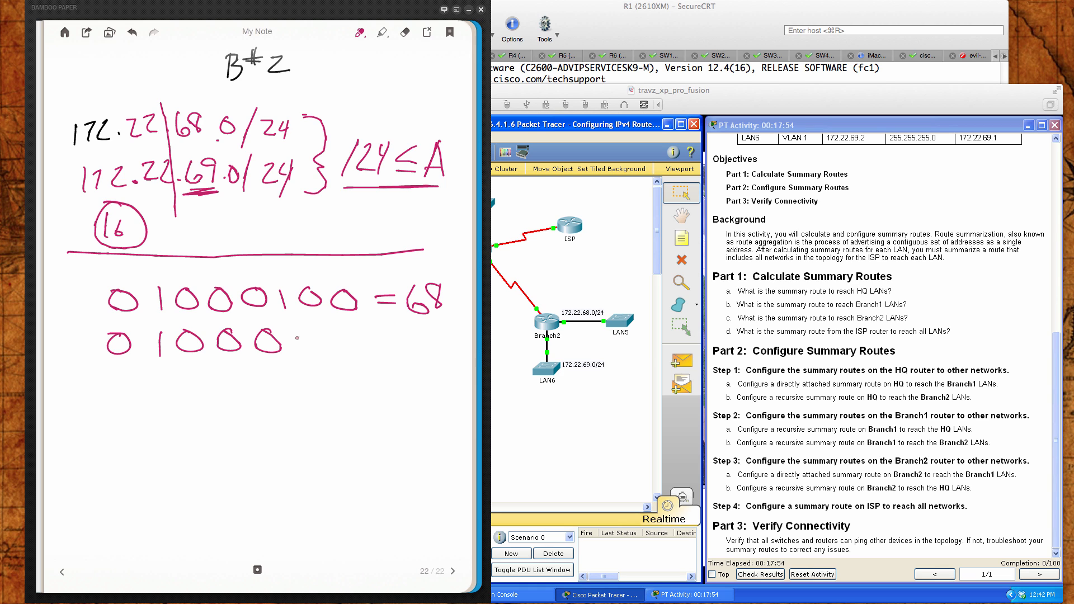
right_click(293, 329)
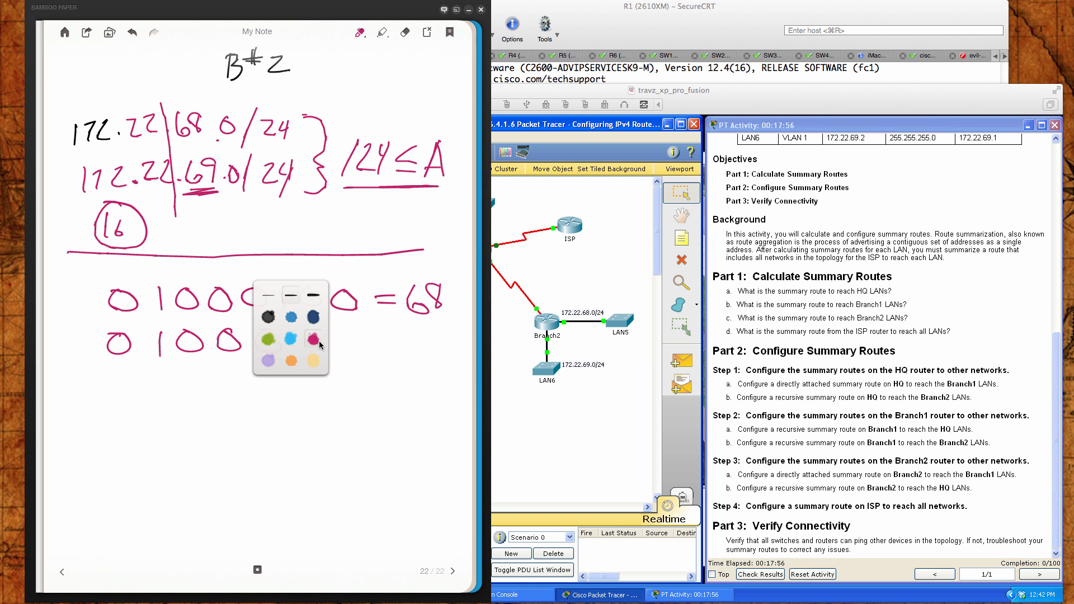
click(338, 340)
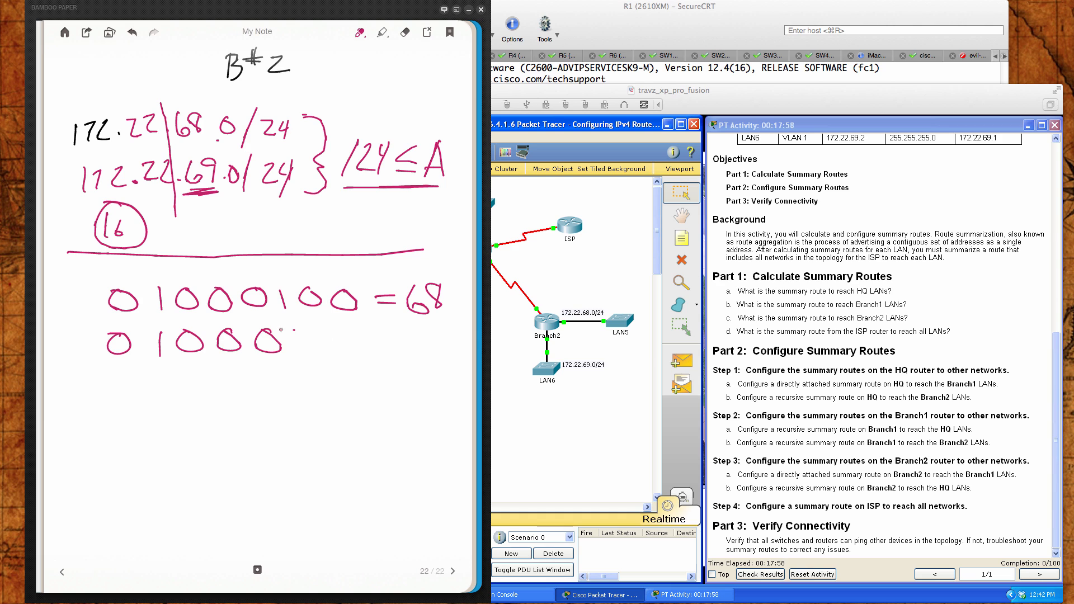
mouse_move(295, 329)
mouse_down()
mouse_move(297, 351)
mouse_move(312, 335)
mouse_move(350, 356)
mouse_move(402, 340)
mouse_up()
mouse_move(377, 348)
mouse_down()
mouse_move(417, 358)
mouse_move(419, 348)
mouse_up()
drag(445, 333, 445, 359)
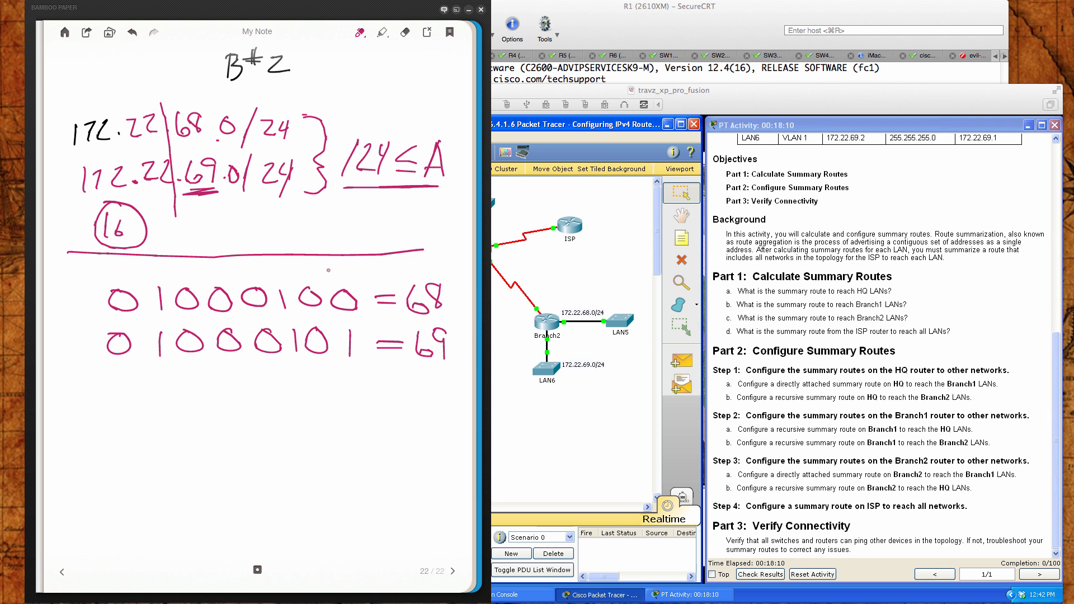
- Draw a dashed line before the last binary bit and write a circled /23 with an arrow to the "/24 ≤ A" note
drag(327, 271, 327, 322)
drag(331, 329, 332, 337)
drag(333, 381, 334, 396)
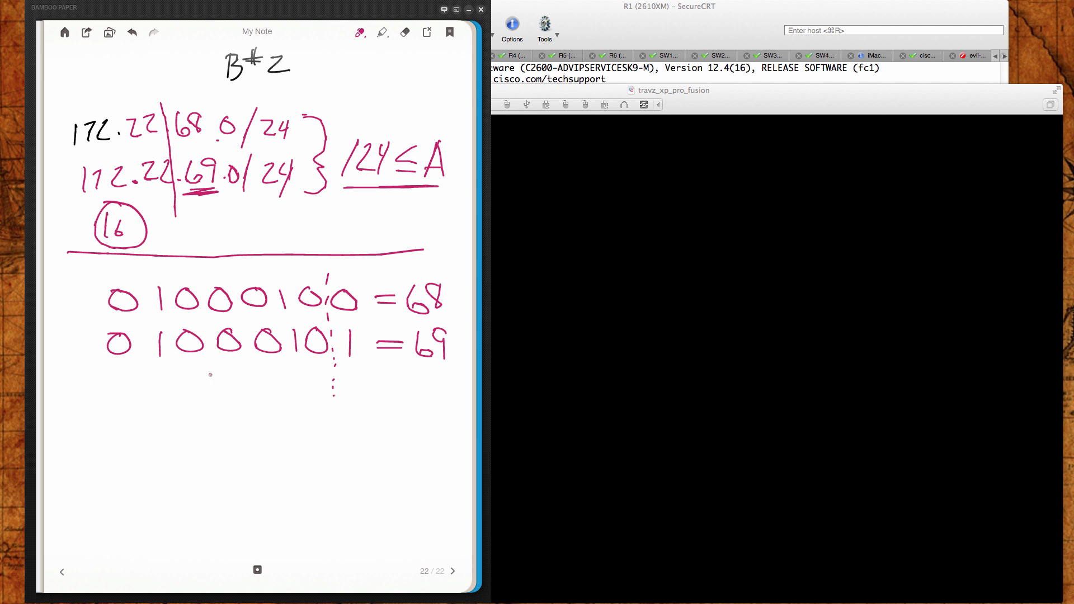
mouse_move(223, 373)
mouse_down()
mouse_move(204, 400)
mouse_move(249, 397)
mouse_move(254, 386)
mouse_move(242, 397)
mouse_up()
mouse_move(261, 365)
mouse_down()
mouse_move(239, 358)
mouse_move(252, 414)
mouse_move(249, 373)
mouse_move(278, 376)
mouse_move(384, 255)
mouse_move(404, 195)
mouse_move(398, 203)
mouse_move(413, 214)
mouse_up()
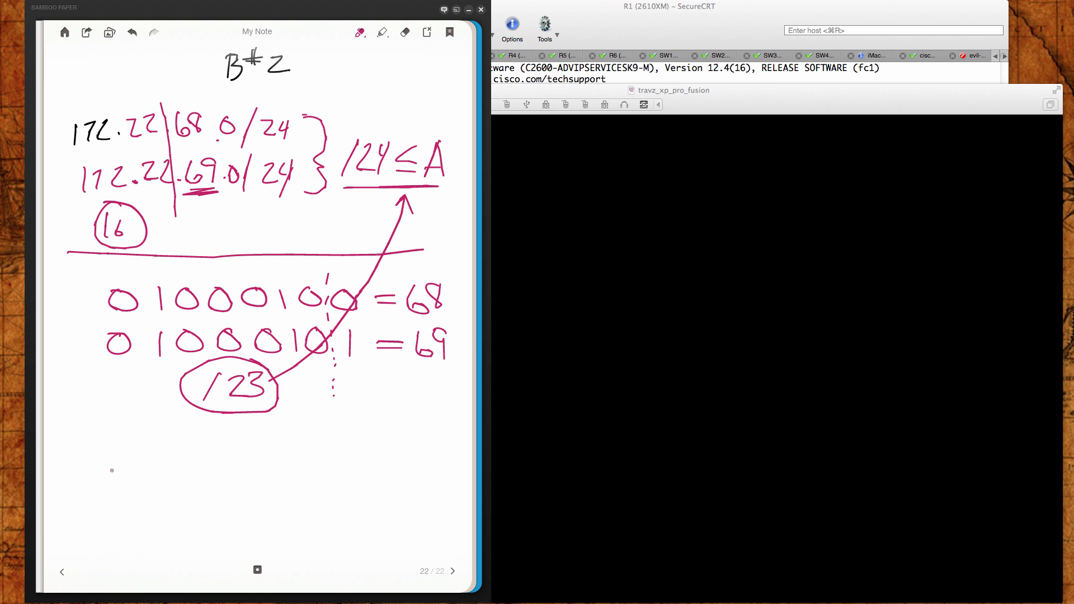
- Handwrite the Branch2 summary route 172.22.68.0/23 below the circled prefix and circle it
mouse_move(88, 466)
mouse_down()
mouse_move(94, 496)
mouse_move(116, 491)
mouse_up()
mouse_move(133, 466)
mouse_down()
mouse_move(148, 485)
mouse_move(235, 475)
mouse_move(273, 454)
mouse_move(262, 469)
mouse_move(275, 473)
mouse_move(316, 451)
mouse_move(333, 485)
mouse_move(400, 465)
mouse_move(380, 473)
mouse_up()
click(159, 480)
click(289, 473)
mouse_move(401, 430)
mouse_down()
mouse_move(223, 421)
mouse_move(83, 474)
mouse_move(243, 508)
mouse_move(403, 488)
mouse_move(383, 424)
mouse_up()
- Label the circled Branch2 summary route B#2 underneath
drag(252, 517, 253, 536)
mouse_move(257, 515)
mouse_down()
mouse_move(272, 519)
mouse_move(258, 535)
mouse_up()
drag(295, 505, 293, 524)
mouse_move(301, 503)
mouse_down()
mouse_move(299, 523)
mouse_move(304, 511)
mouse_up()
drag(287, 521, 339, 531)
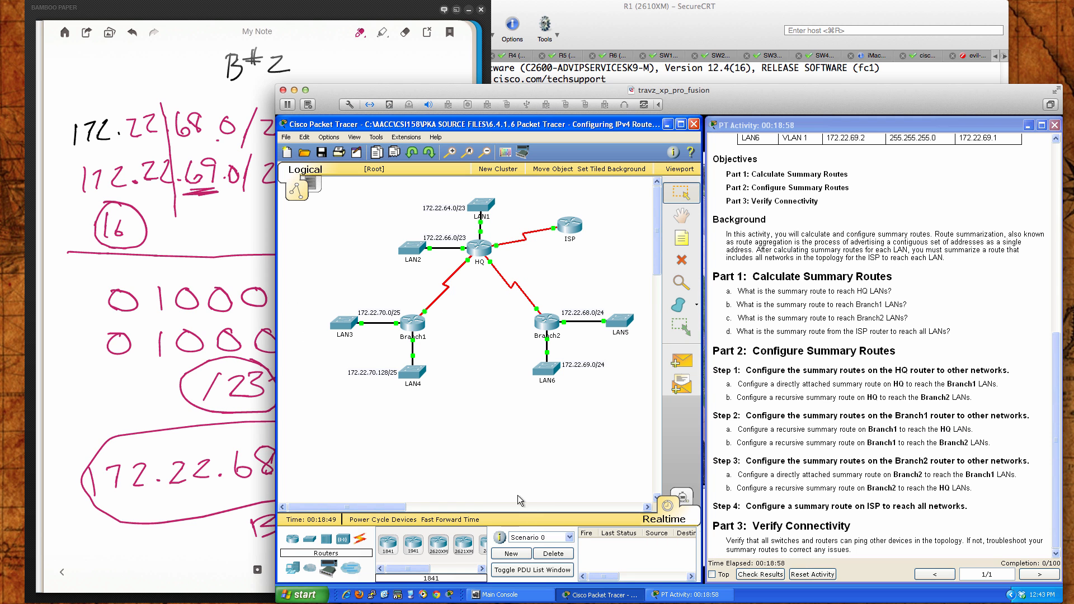
- Switch to the Bamboo Paper notes, turn to a blank page after the Branch2 calculation and set the pen colour to black
click(216, 539)
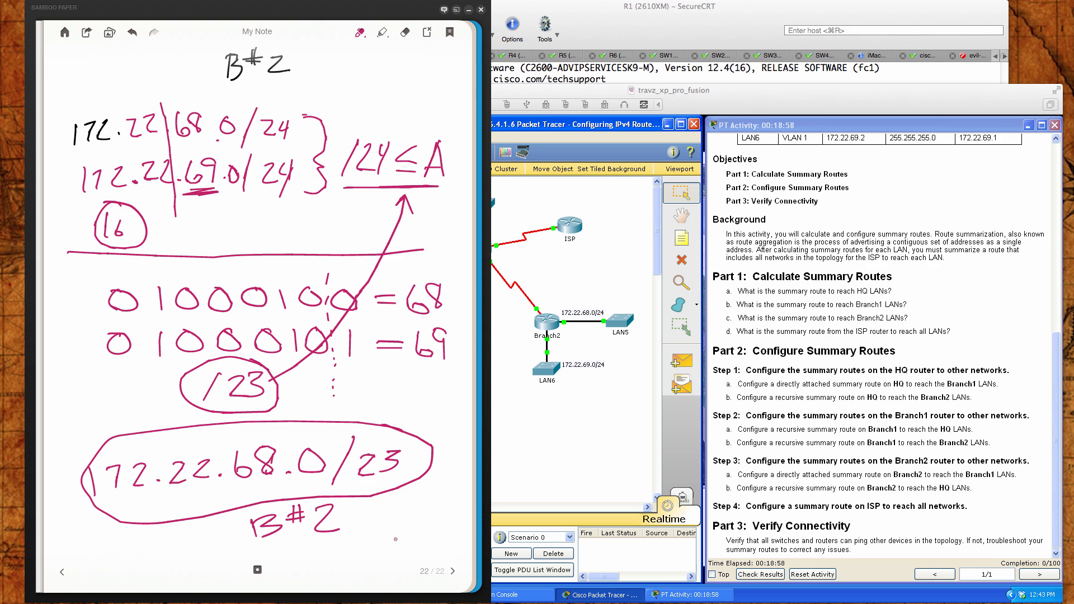
click(451, 573)
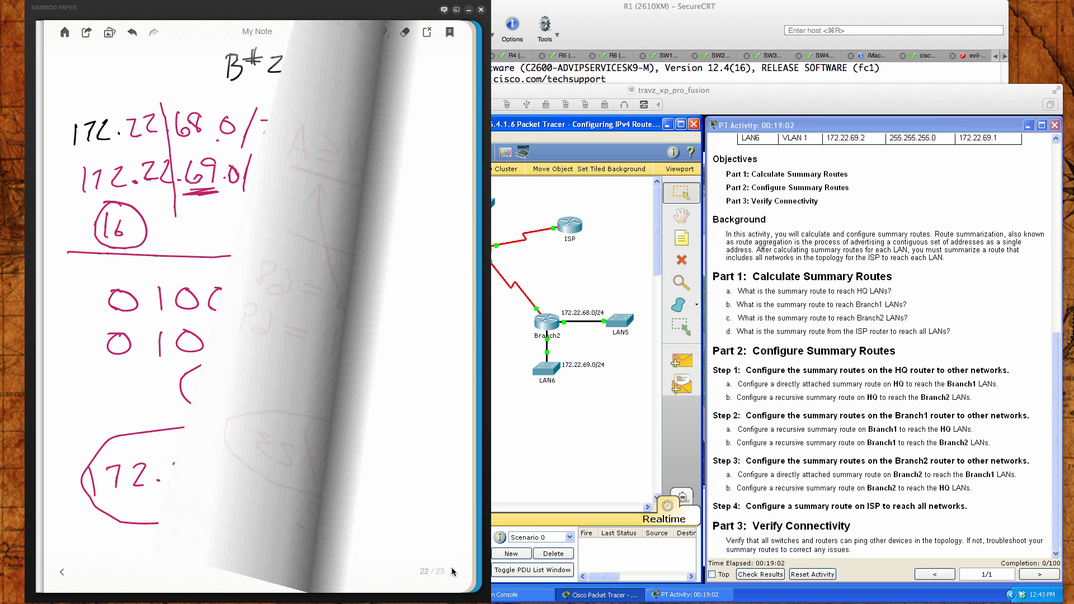
drag(245, 167, 244, 175)
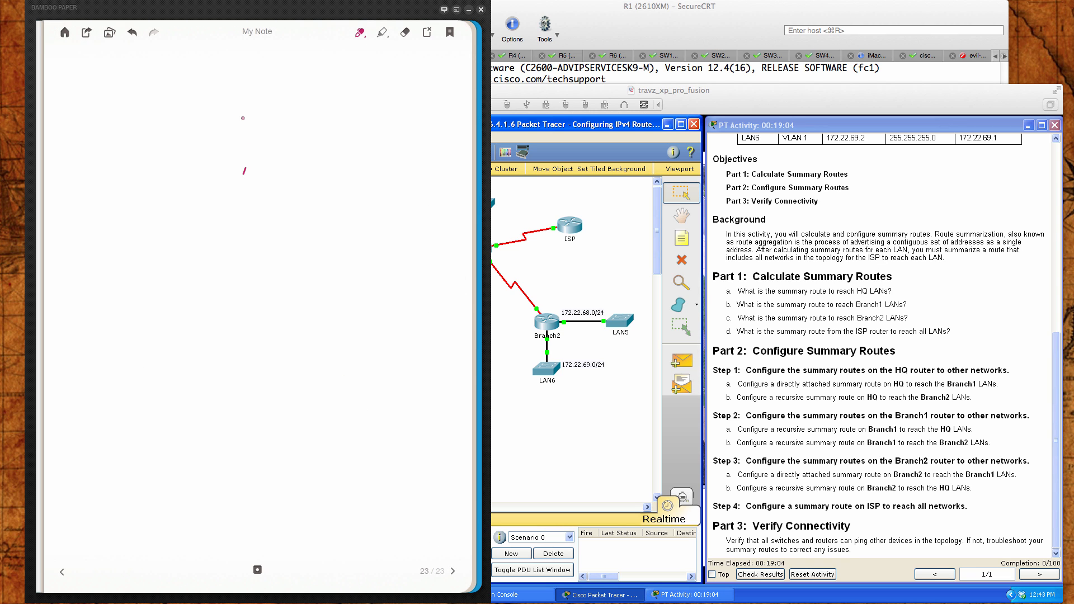
right_click(239, 64)
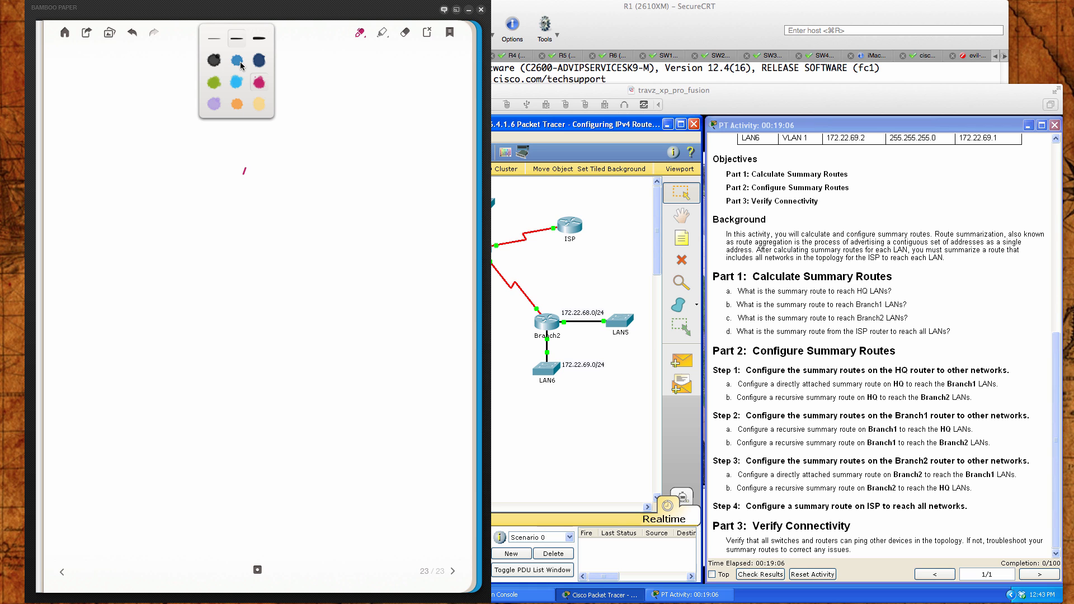
click(218, 62)
click(188, 70)
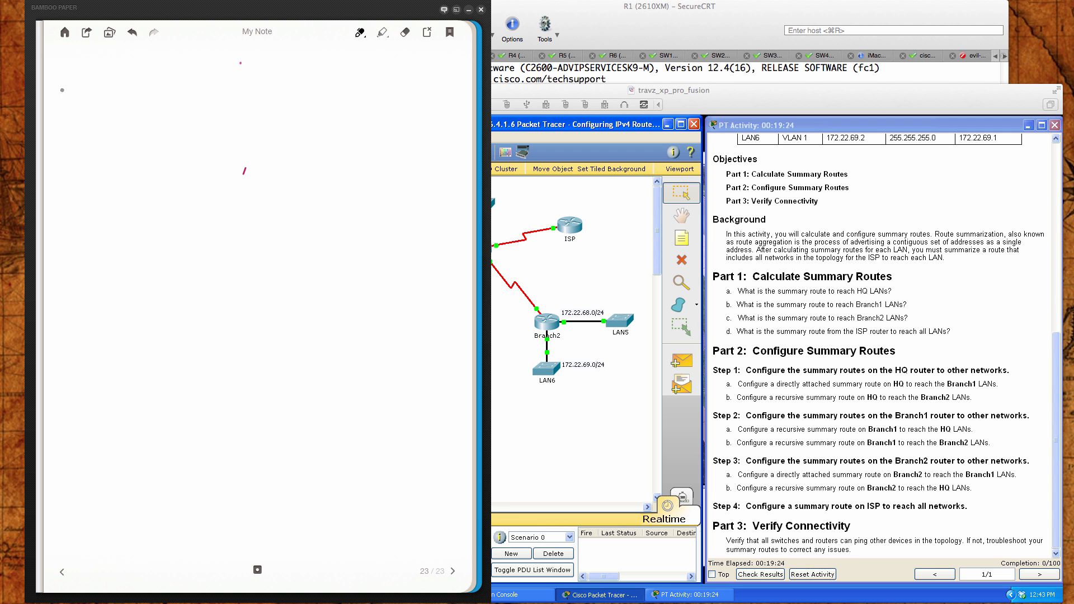
- Handwrite an underlined 172 with an 8 above it, followed by the second octets 20 and 22 stacked inside a box
mouse_move(63, 89)
mouse_down()
mouse_move(61, 116)
mouse_move(122, 111)
mouse_up()
drag(61, 124, 111, 120)
drag(66, 126, 101, 124)
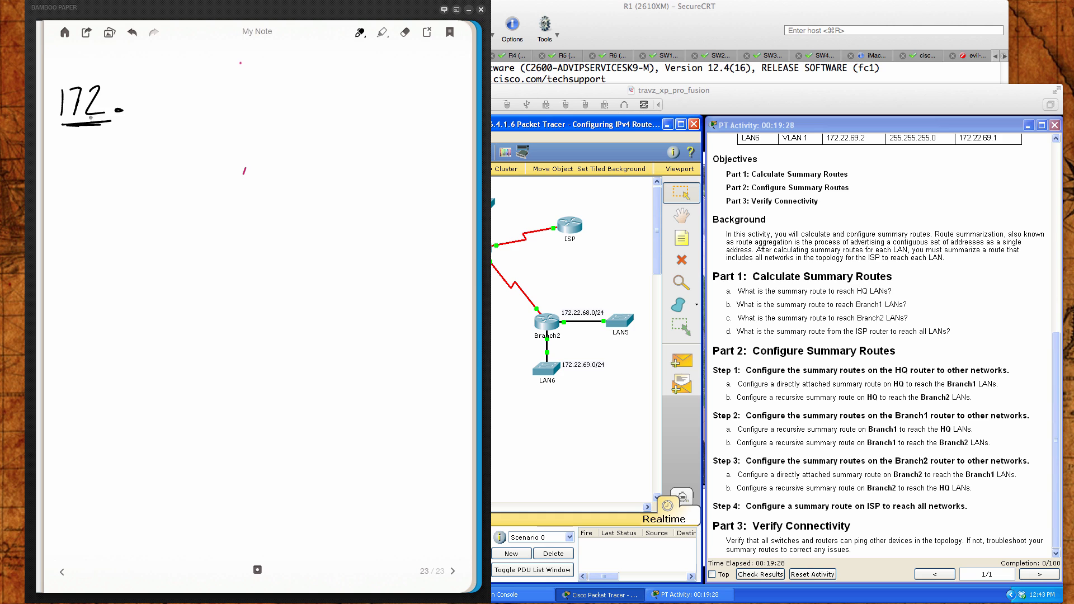
mouse_move(89, 58)
mouse_down()
mouse_move(86, 75)
mouse_move(85, 57)
mouse_up()
mouse_move(136, 93)
mouse_down()
mouse_move(147, 92)
mouse_move(155, 109)
mouse_move(160, 91)
mouse_move(171, 114)
mouse_move(156, 143)
mouse_move(180, 141)
mouse_up()
mouse_move(132, 60)
mouse_down()
mouse_move(127, 151)
mouse_move(194, 152)
mouse_move(204, 62)
mouse_move(128, 66)
mouse_up()
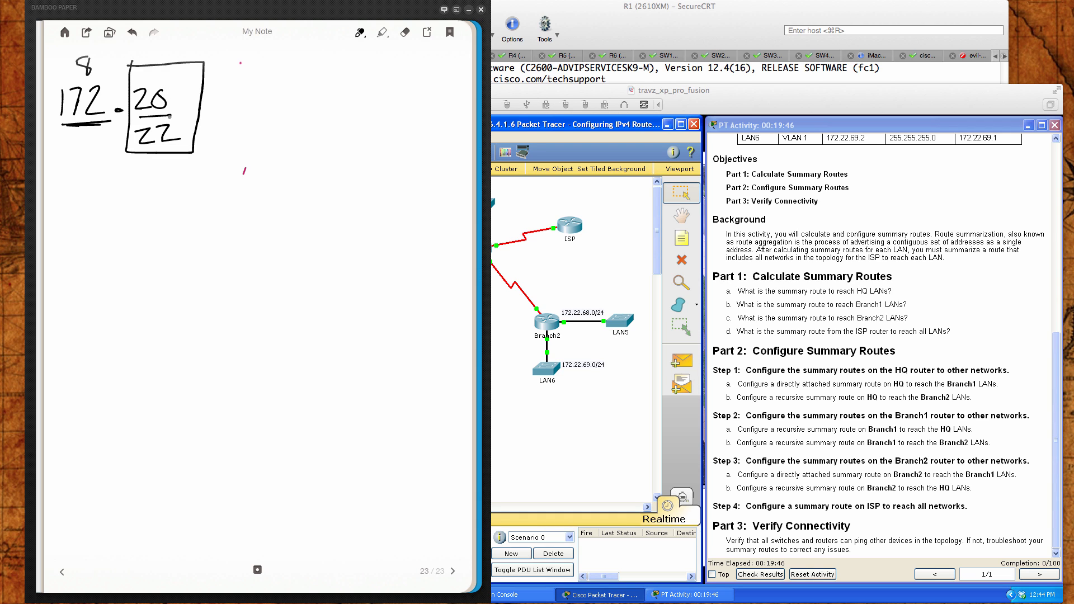
- Draw a separator line below the octets and write the second octet 20 in binary as 00010100 = 20
right_click(159, 159)
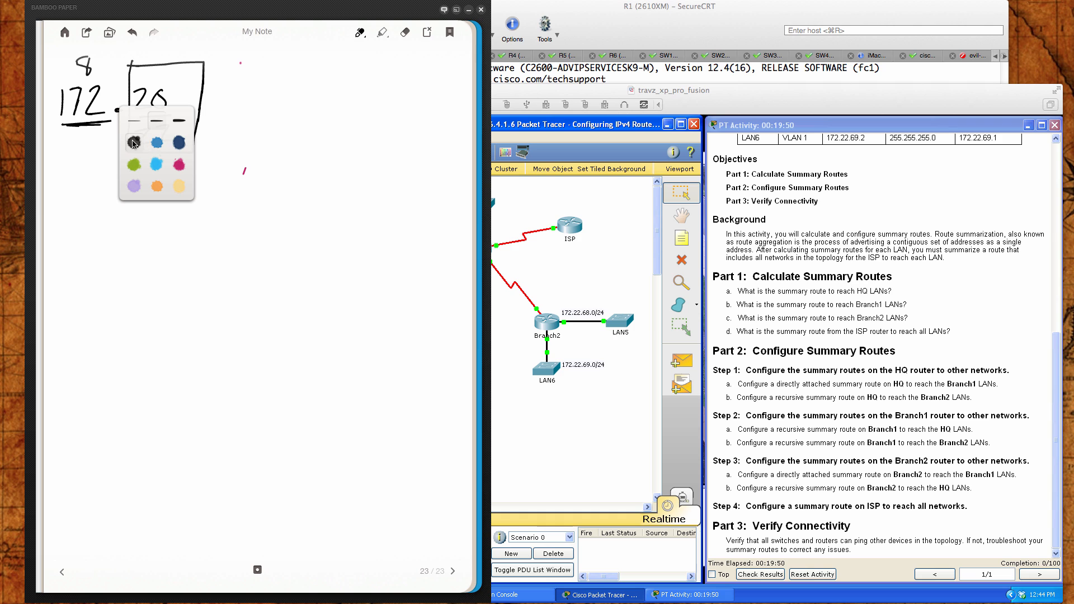
click(179, 164)
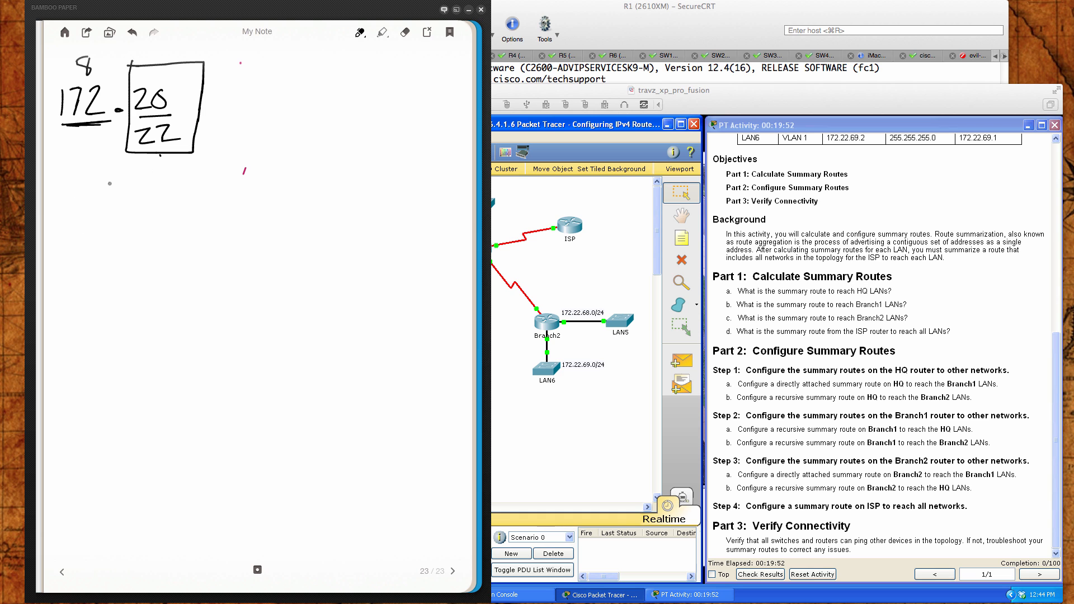
drag(83, 168, 433, 180)
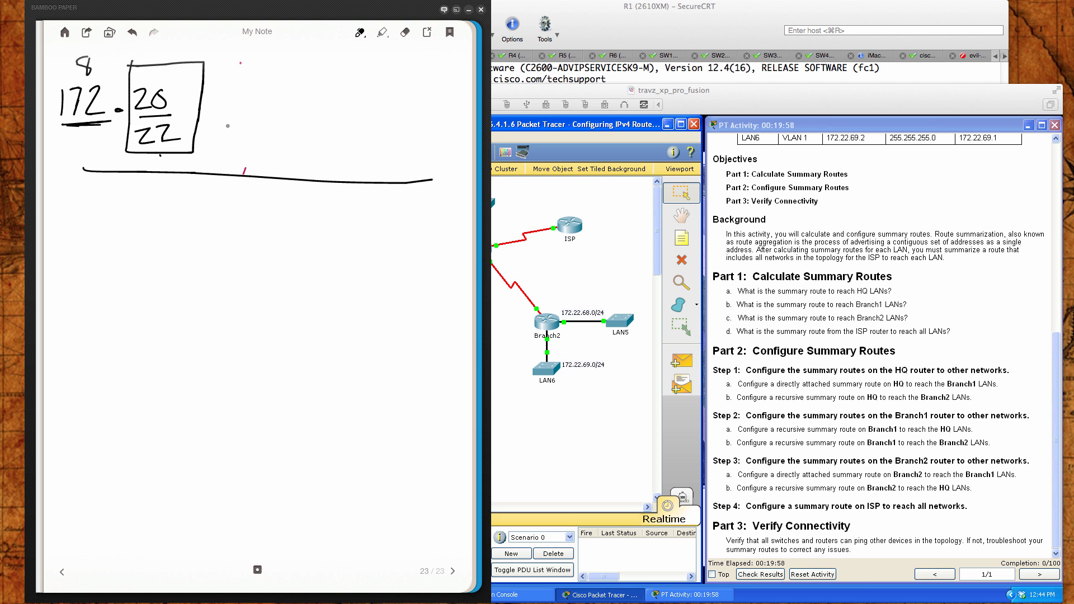
mouse_move(130, 197)
mouse_down()
mouse_move(118, 224)
mouse_move(131, 198)
mouse_move(155, 225)
mouse_move(169, 198)
mouse_move(183, 221)
mouse_move(200, 198)
mouse_move(237, 228)
mouse_up()
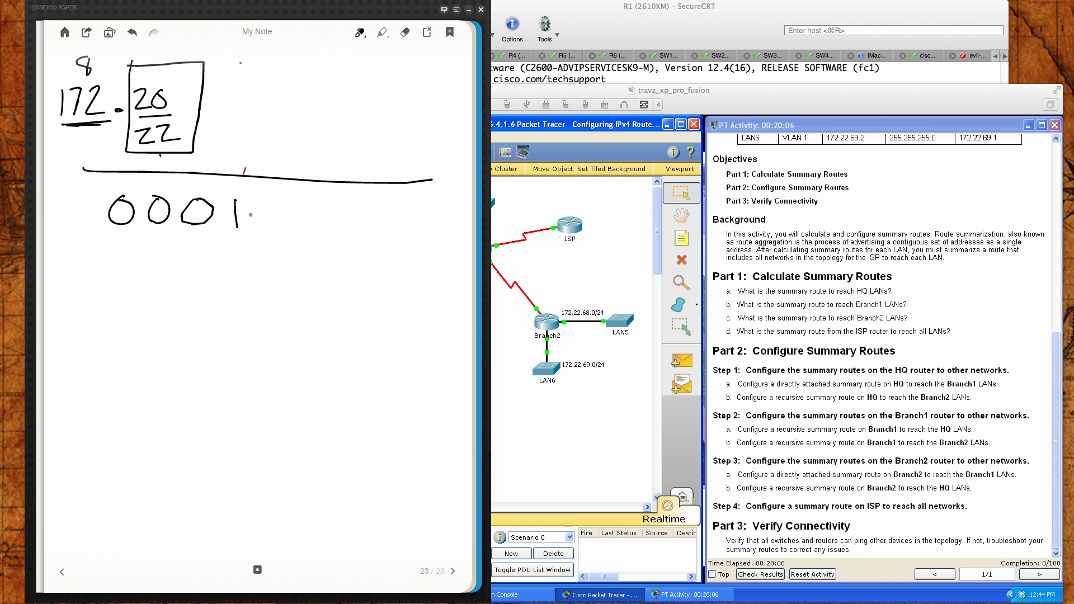
mouse_move(263, 200)
mouse_down()
mouse_move(289, 206)
mouse_move(289, 227)
mouse_move(315, 203)
mouse_move(428, 226)
mouse_move(447, 207)
mouse_up()
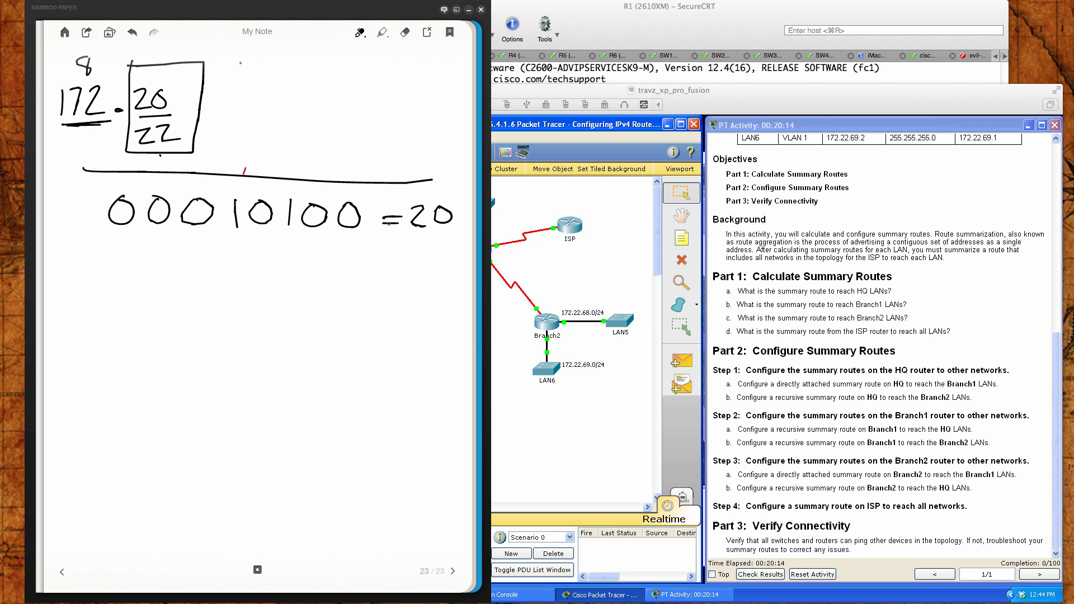
- Write 00010110 = 22 below the first binary row and draw a horizontal line under it
mouse_move(120, 248)
mouse_down()
mouse_move(109, 273)
mouse_move(121, 248)
mouse_move(191, 266)
mouse_move(204, 249)
mouse_move(238, 273)
mouse_move(263, 246)
mouse_move(292, 270)
mouse_move(351, 271)
mouse_move(358, 246)
mouse_move(406, 253)
mouse_move(405, 264)
mouse_up()
mouse_move(416, 250)
mouse_down()
mouse_move(432, 252)
mouse_move(433, 270)
mouse_up()
mouse_move(436, 250)
mouse_down()
mouse_move(454, 252)
mouse_move(460, 268)
mouse_up()
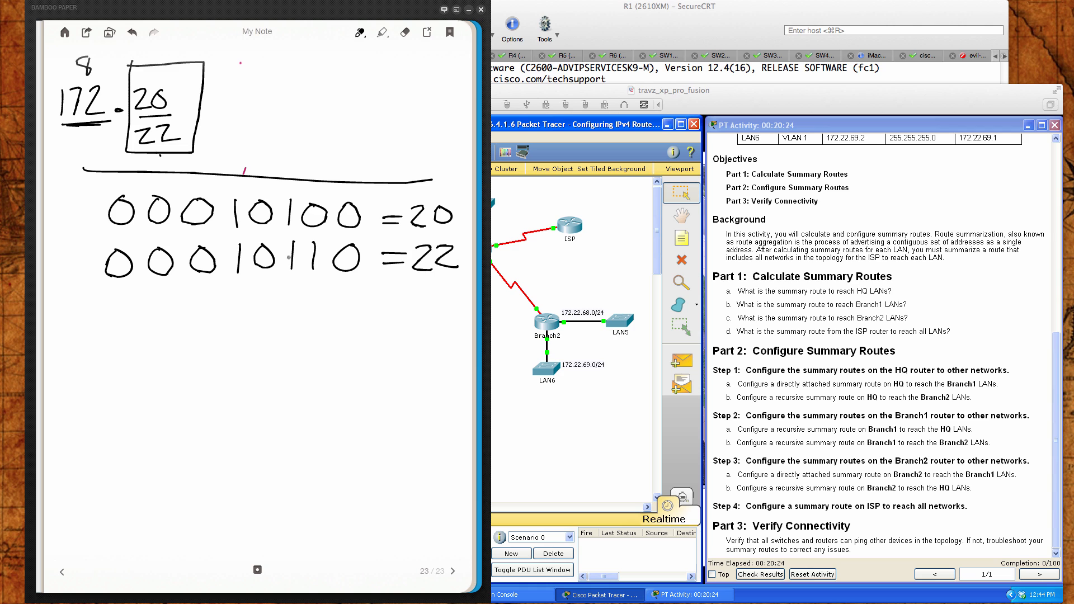
drag(65, 295, 469, 290)
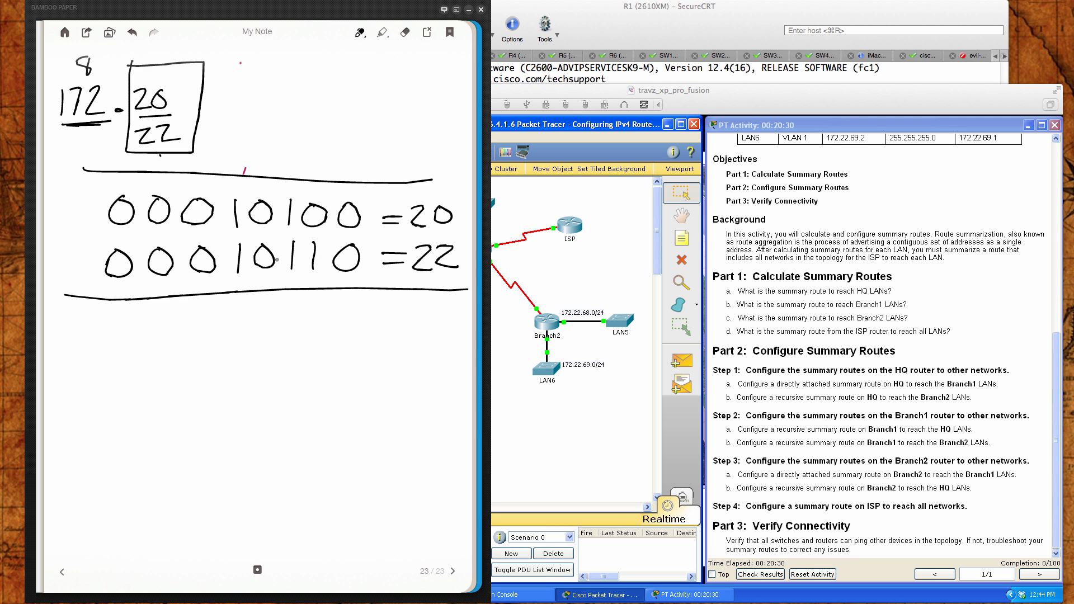
- In magenta, draw a dashed line after the sixth binary bit and write a circled 6 and a circled 2 on its two sides
right_click(312, 161)
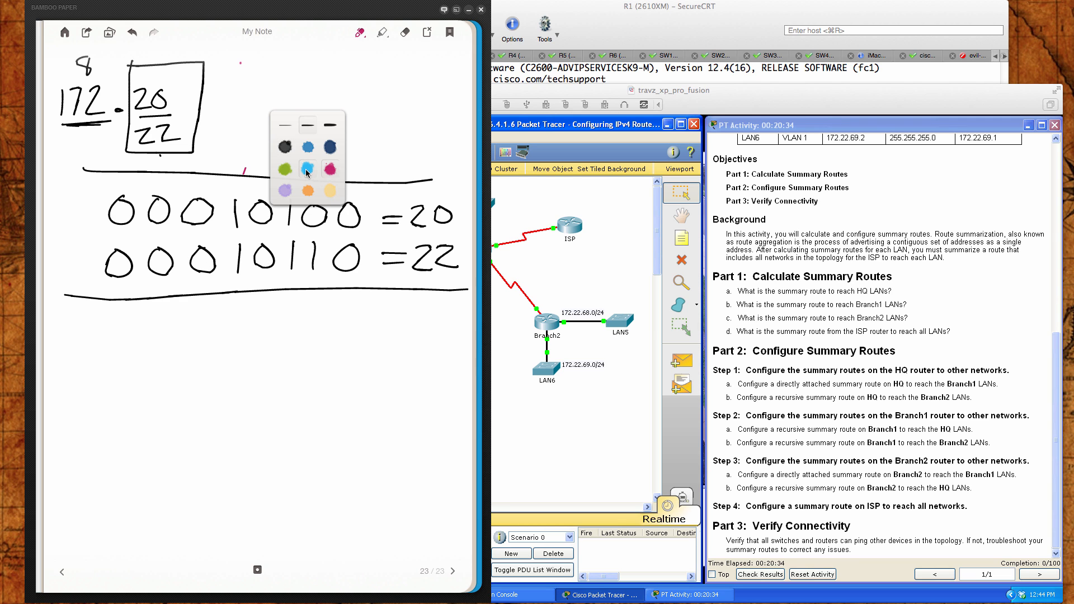
click(329, 169)
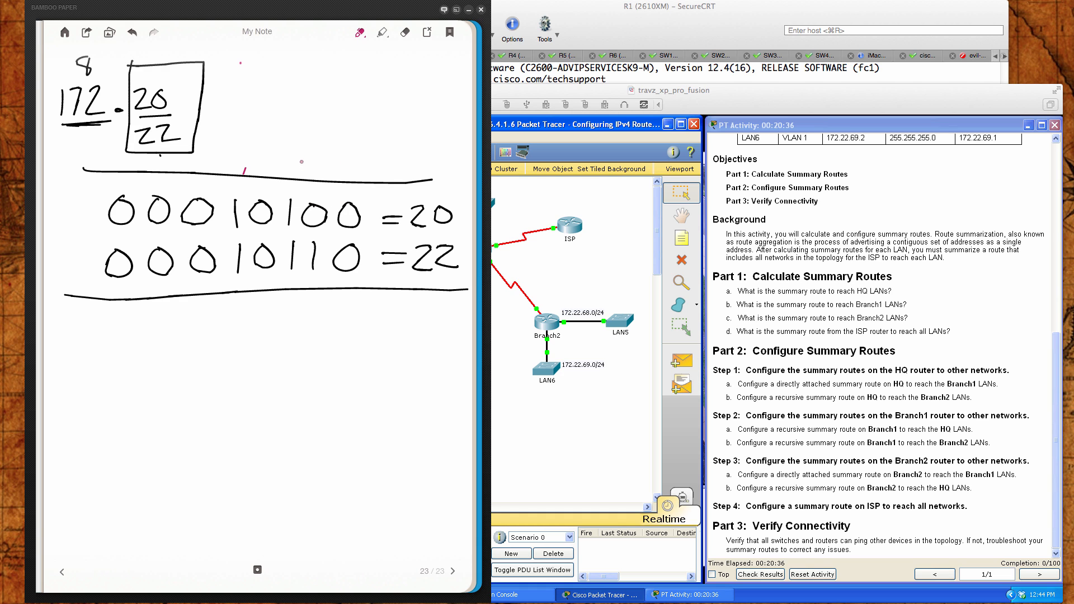
drag(304, 159, 303, 169)
drag(299, 288, 305, 326)
mouse_move(187, 284)
mouse_down()
mouse_move(188, 309)
mouse_move(200, 306)
mouse_up()
mouse_move(203, 274)
mouse_down()
mouse_move(187, 270)
mouse_move(205, 275)
mouse_up()
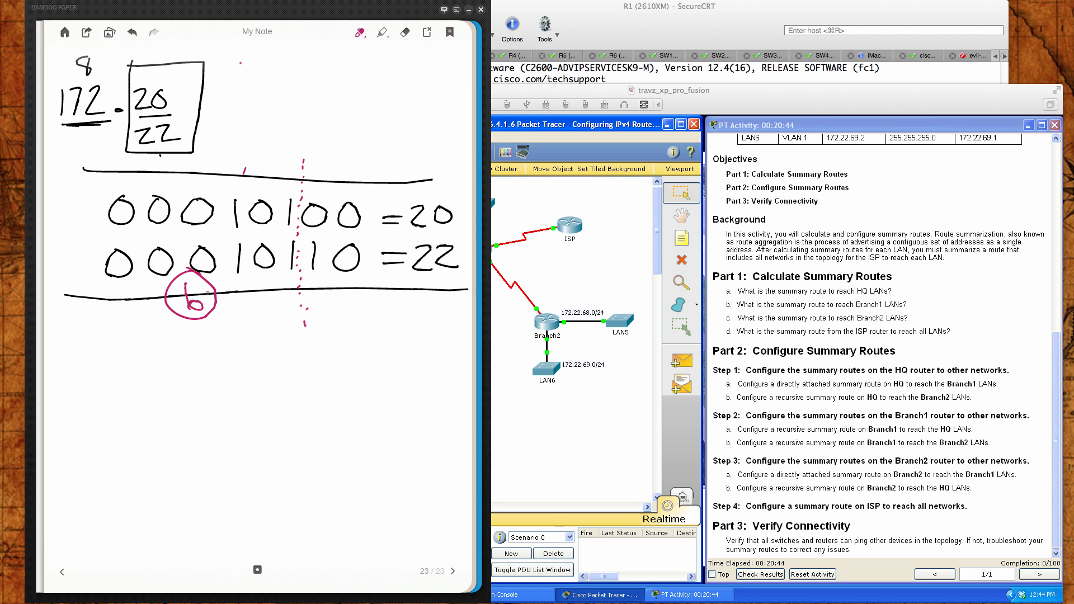
drag(324, 284, 341, 303)
mouse_move(334, 276)
mouse_down()
mouse_move(344, 309)
mouse_move(333, 275)
mouse_up()
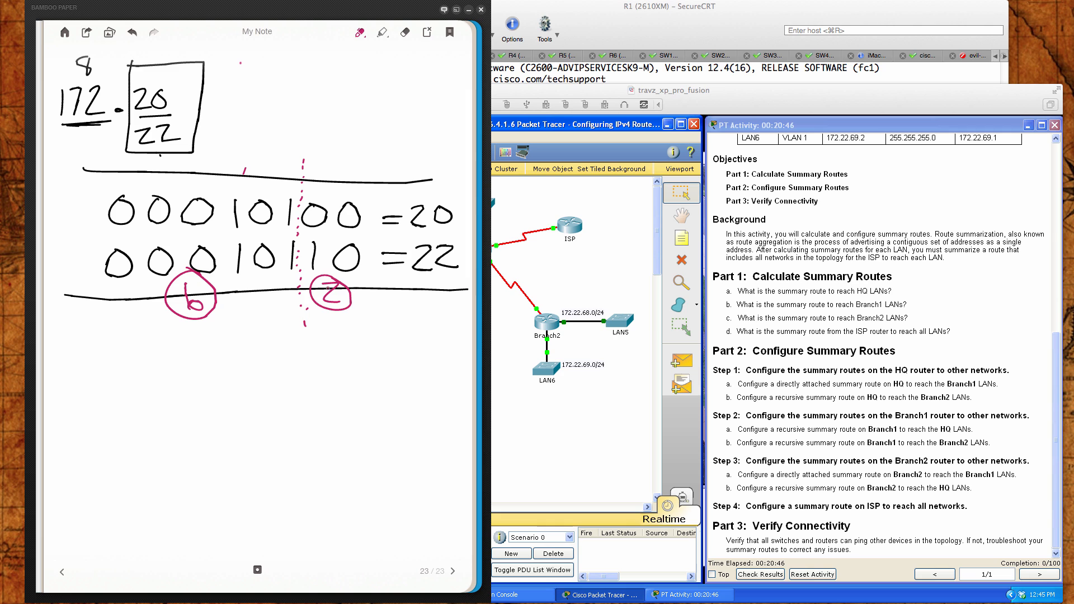
- Set the pen back to black and write the summary prefix /14 in a circle below the binary rows
right_click(261, 103)
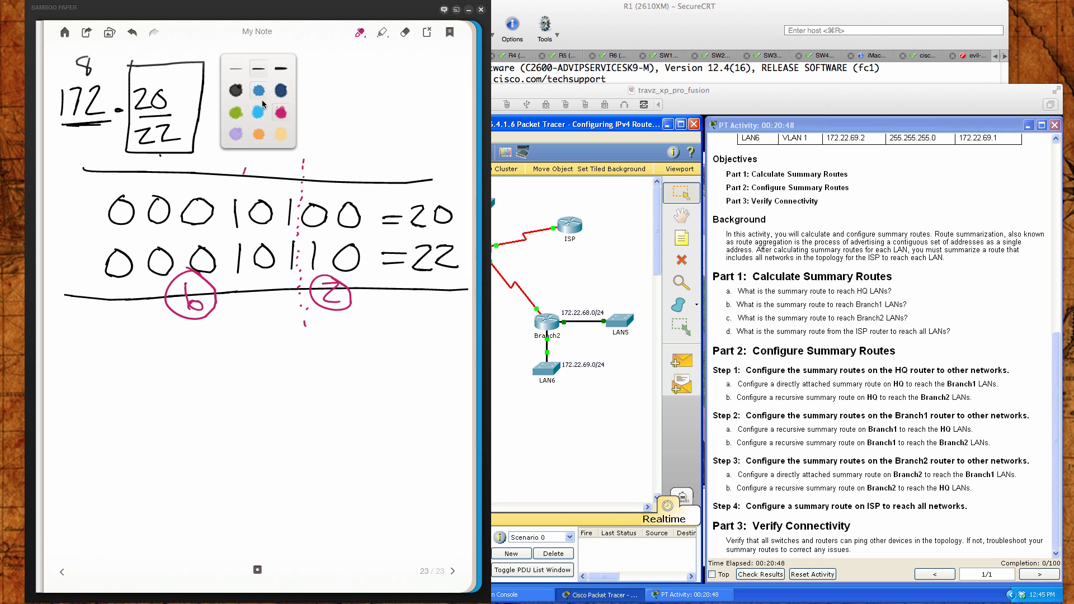
click(237, 92)
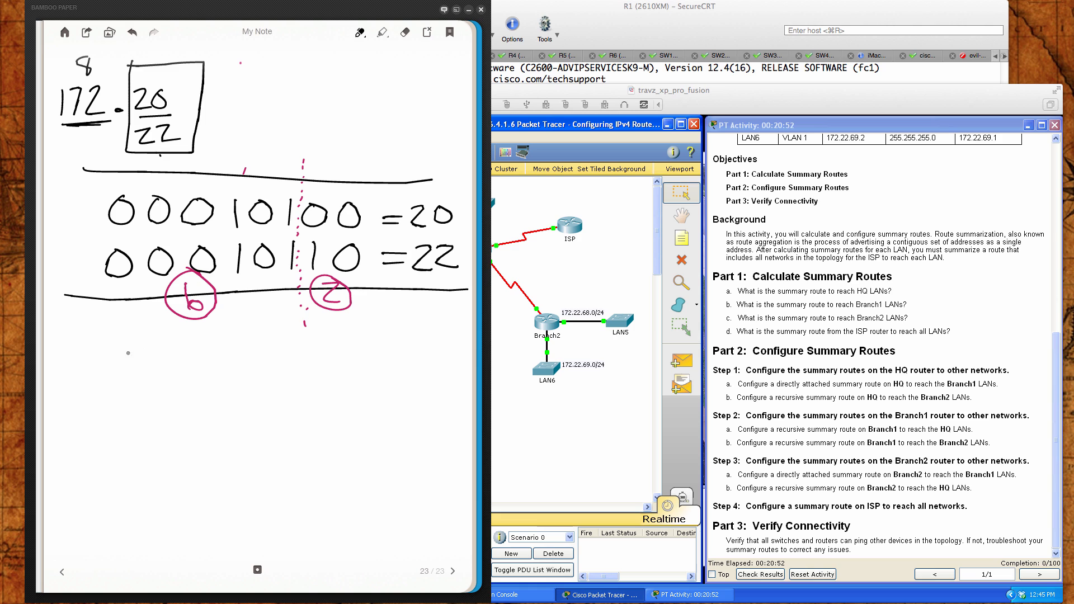
mouse_move(128, 346)
mouse_down()
mouse_move(128, 375)
mouse_move(155, 361)
mouse_up()
drag(151, 345, 150, 375)
drag(122, 329, 94, 390)
mouse_move(132, 323)
mouse_down()
mouse_move(99, 327)
mouse_move(175, 404)
mouse_move(128, 324)
mouse_move(109, 325)
mouse_up()
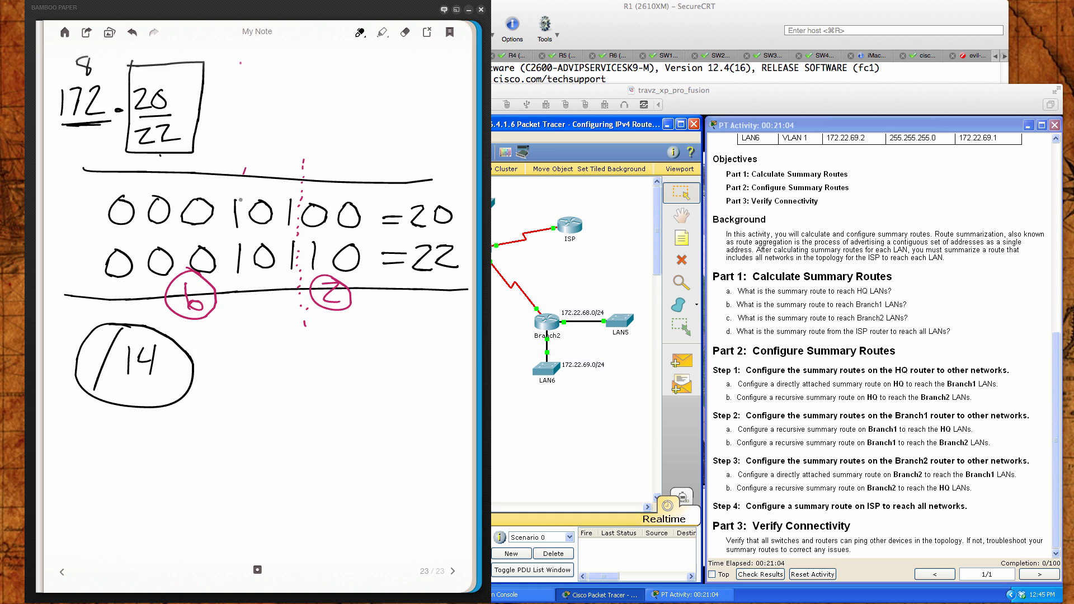
- Circle the two columns of matching 1 bits before the dashed line and handwrite the summary route 172.20.0.0/14
mouse_move(241, 200)
mouse_down()
mouse_move(219, 207)
mouse_move(230, 290)
mouse_move(247, 224)
mouse_move(229, 196)
mouse_up()
mouse_move(275, 267)
mouse_down()
mouse_move(306, 270)
mouse_move(307, 204)
mouse_move(286, 191)
mouse_move(274, 238)
mouse_up()
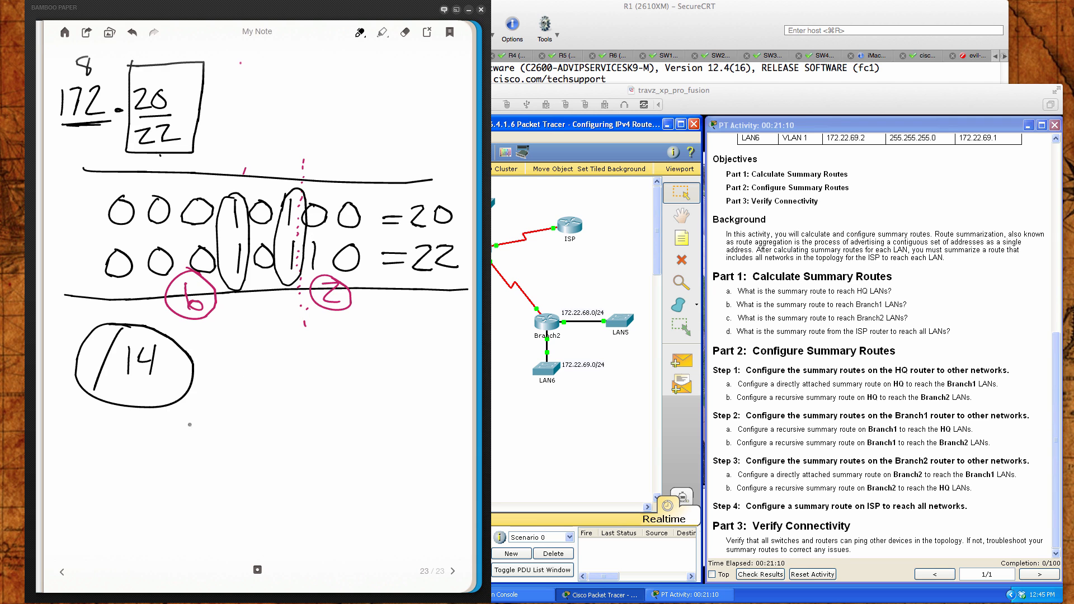
drag(121, 432, 116, 460)
mouse_move(132, 435)
mouse_down()
mouse_move(146, 433)
mouse_move(141, 458)
mouse_move(225, 447)
mouse_up()
click(193, 448)
mouse_move(238, 428)
mouse_down()
mouse_move(278, 442)
mouse_move(291, 423)
mouse_move(344, 421)
mouse_move(359, 456)
mouse_up()
click(316, 441)
mouse_move(398, 414)
mouse_down()
mouse_move(395, 445)
mouse_move(424, 429)
mouse_move(419, 453)
mouse_up()
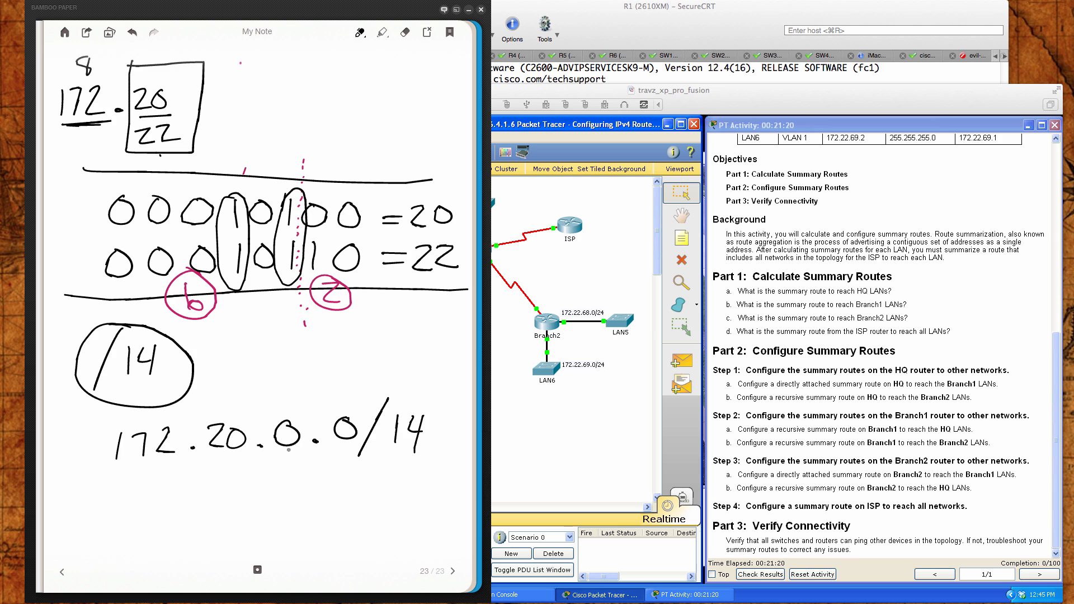
- Label the /14 summary route "ISP → LANs" underneath and circle the route
mouse_move(228, 492)
mouse_down()
mouse_move(228, 519)
mouse_move(244, 492)
mouse_up()
drag(211, 518, 272, 515)
mouse_move(273, 488)
mouse_down()
mouse_move(274, 503)
mouse_move(350, 505)
mouse_move(343, 515)
mouse_move(414, 512)
mouse_up()
mouse_move(408, 515)
mouse_down()
mouse_move(421, 492)
mouse_move(426, 514)
mouse_up()
mouse_move(407, 508)
mouse_down()
mouse_move(448, 484)
mouse_move(445, 516)
mouse_up()
mouse_move(191, 408)
mouse_down()
mouse_move(167, 401)
mouse_move(116, 470)
mouse_move(403, 471)
mouse_move(448, 413)
mouse_move(335, 389)
mouse_move(178, 403)
mouse_up()
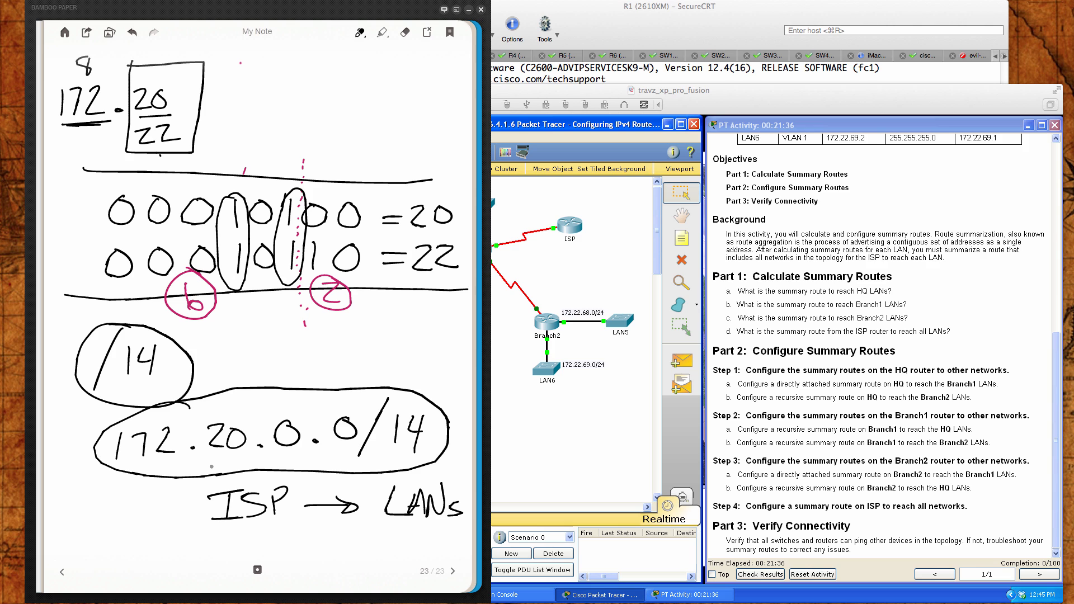
- Switch to Packet Tracer and open the HQ router's command line at the user prompt, with its window moved below the router
click(821, 374)
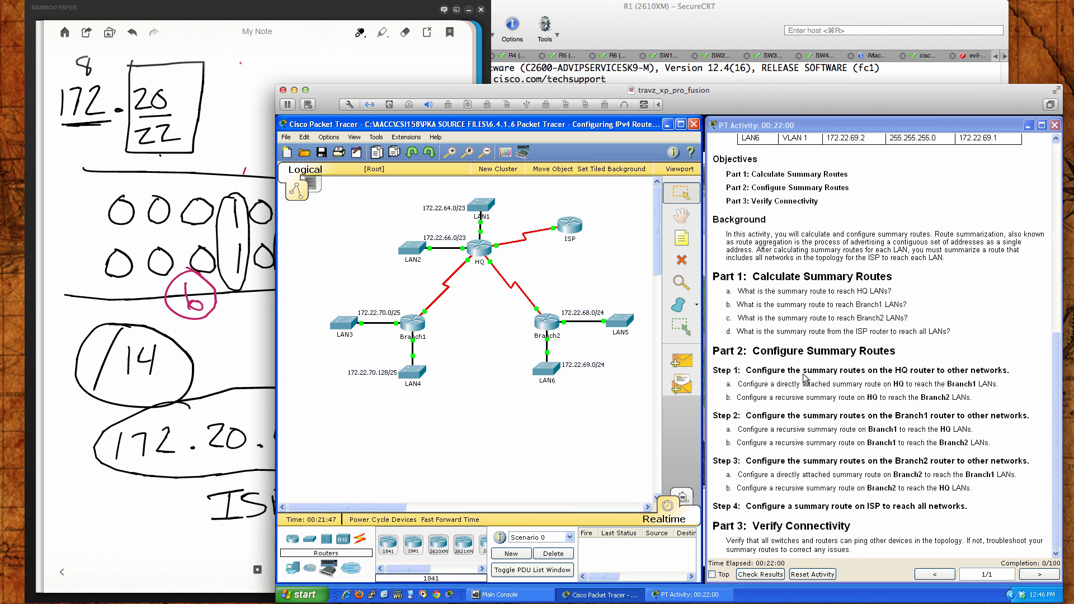
click(482, 251)
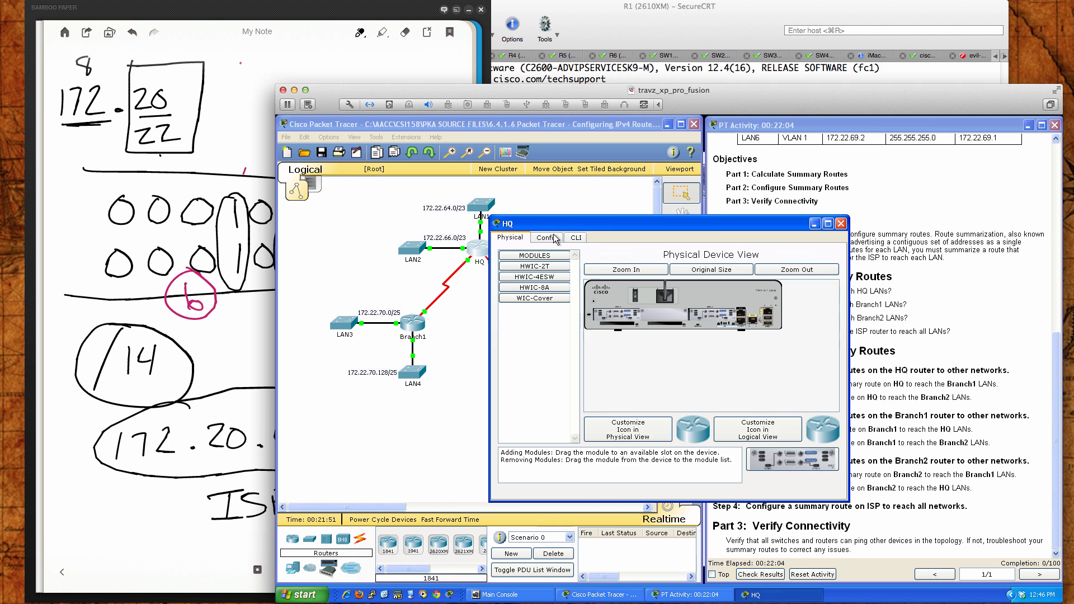
drag(575, 227, 439, 298)
click(442, 313)
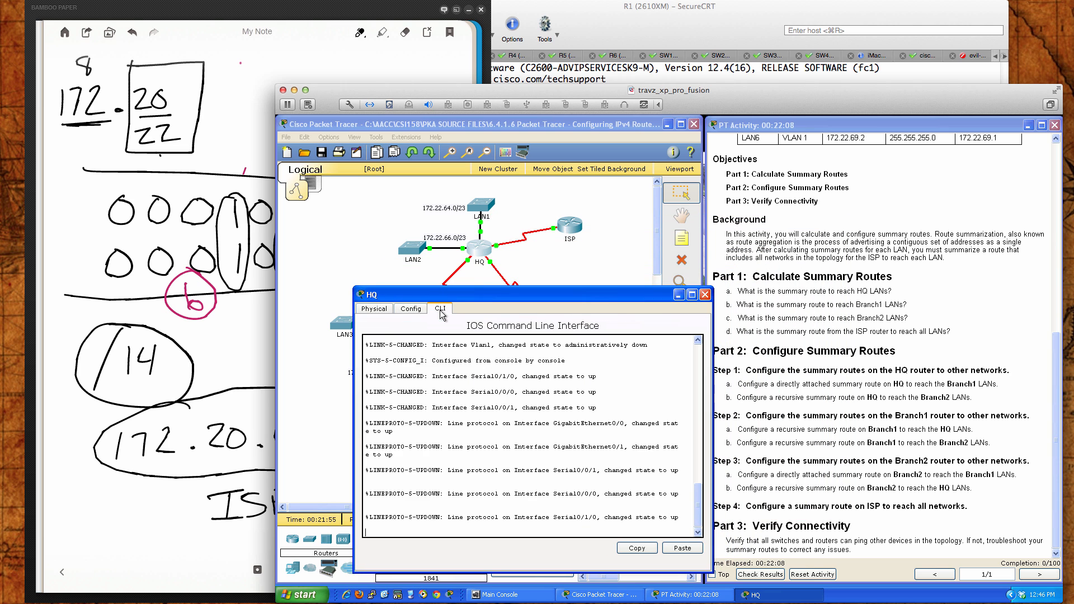
key(Return)
key(Return)
key(Return)
key(Return)
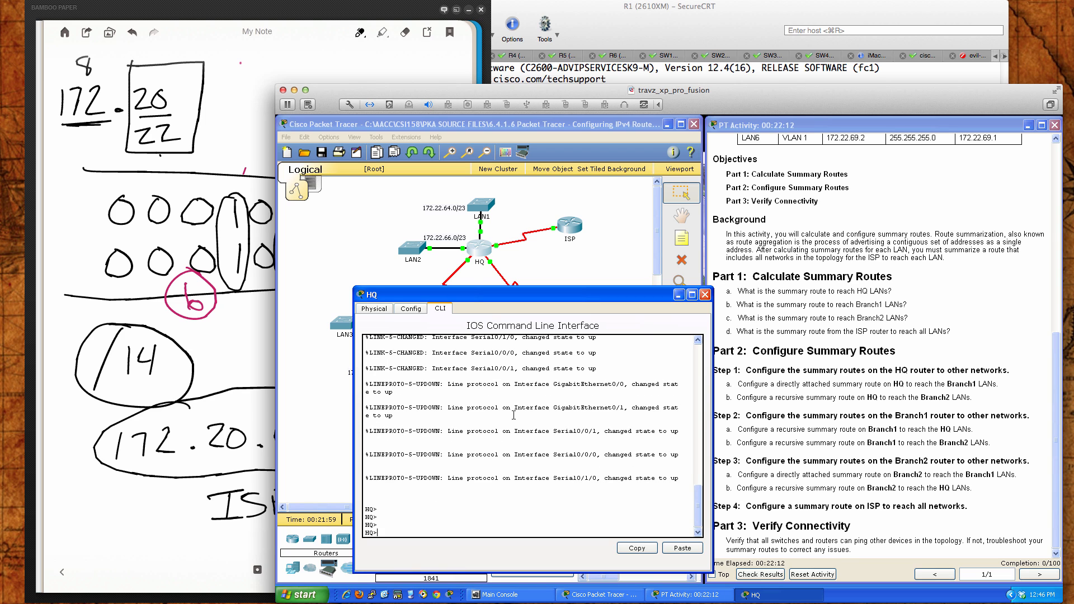
- Enter privileged mode with en and global configuration mode with conf t on the HQ router
text(en)
key(Return)
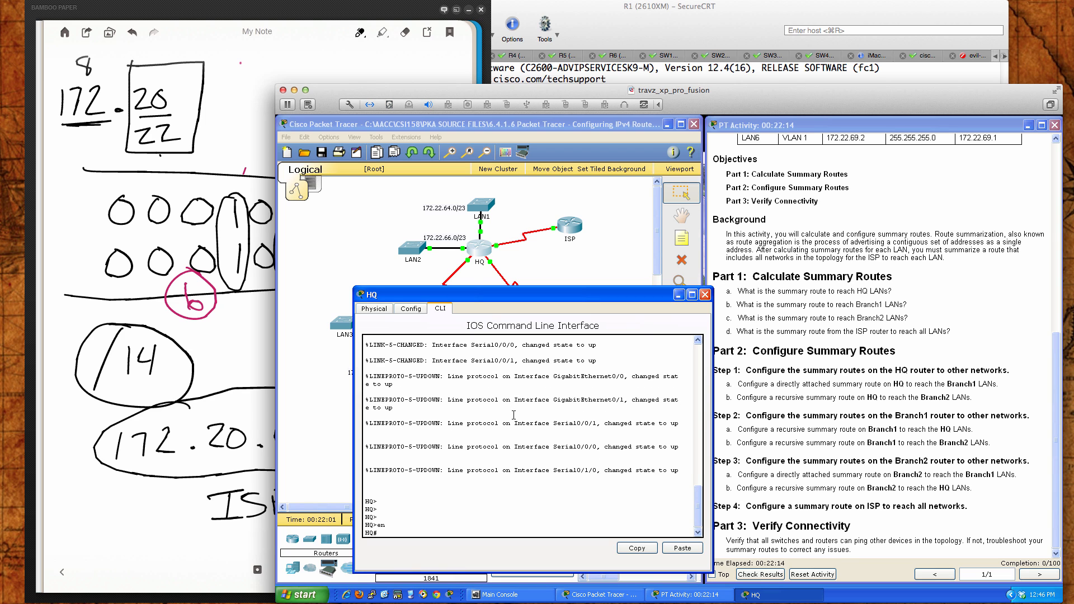
text(conf t)
key(Return)
key(Return)
key(Return)
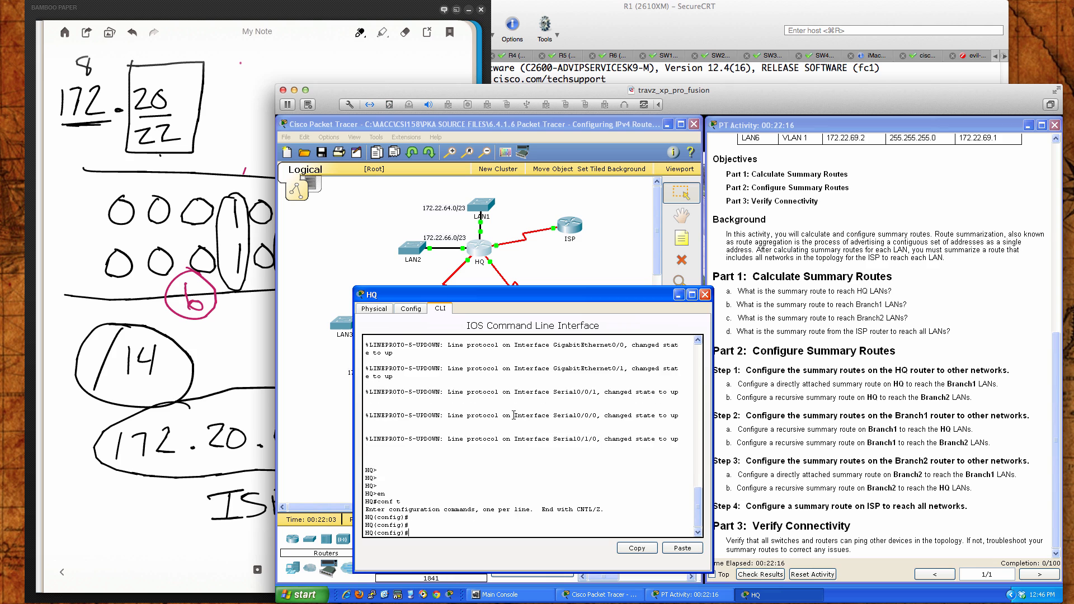
key(Return)
key(Return)
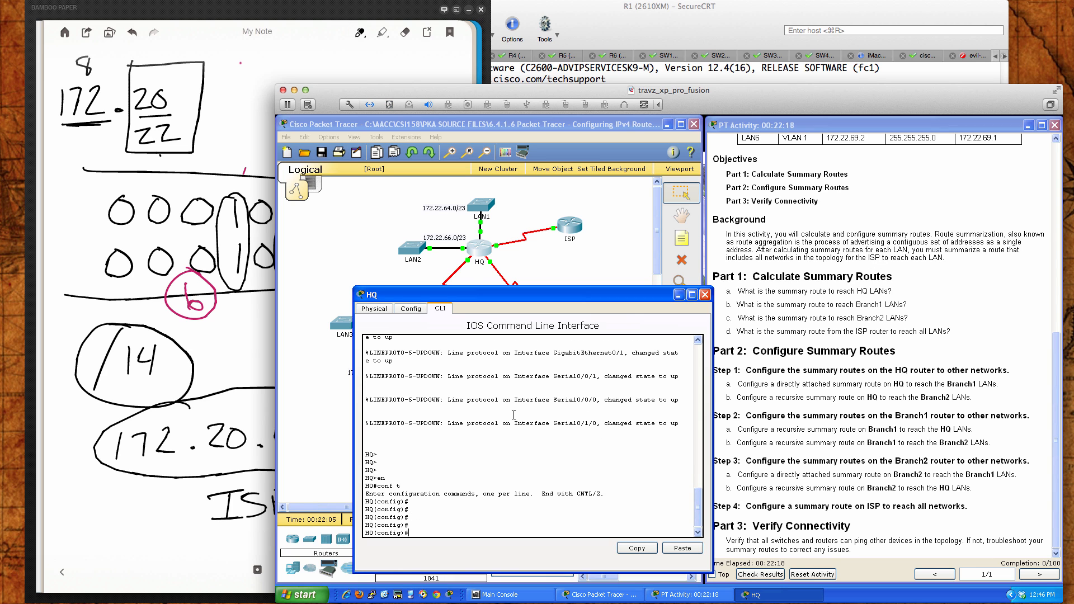
- Switch to the Bamboo Paper notes and go back to the page with the Branch1 summary route calculation
click(220, 423)
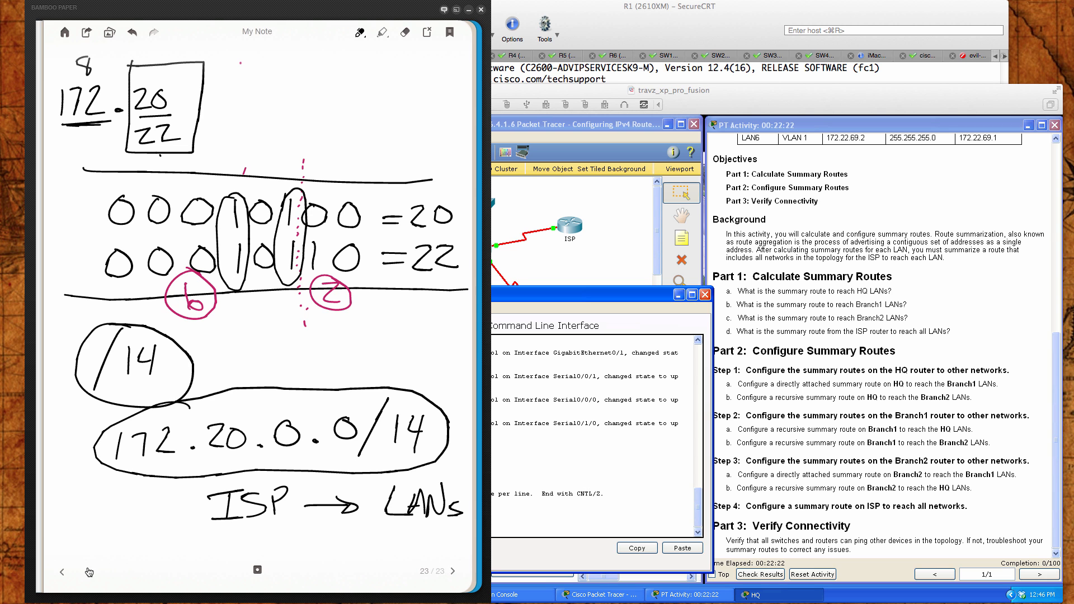
click(62, 572)
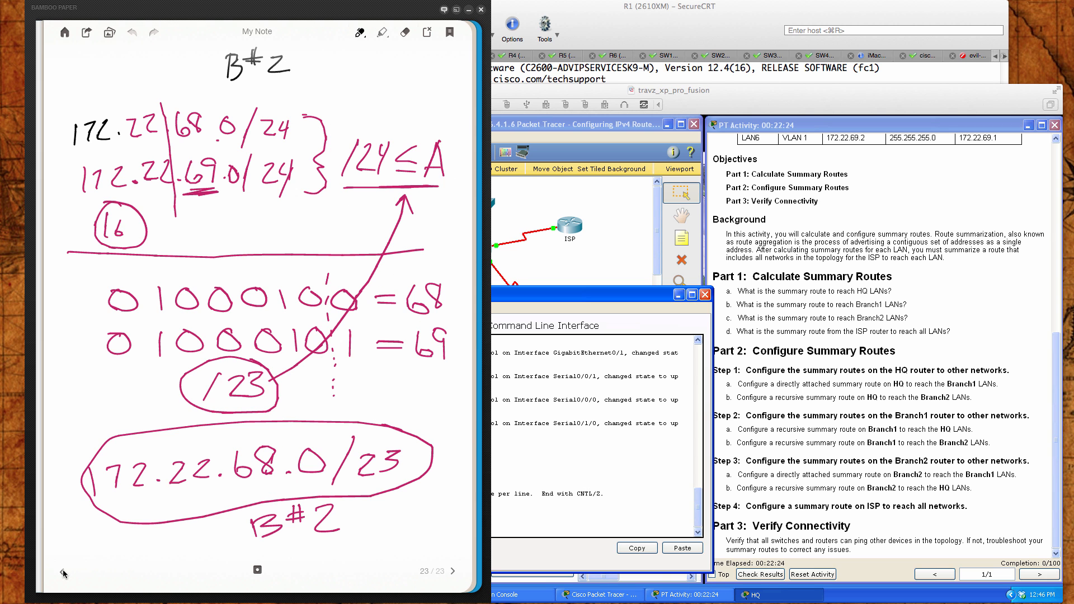
click(62, 572)
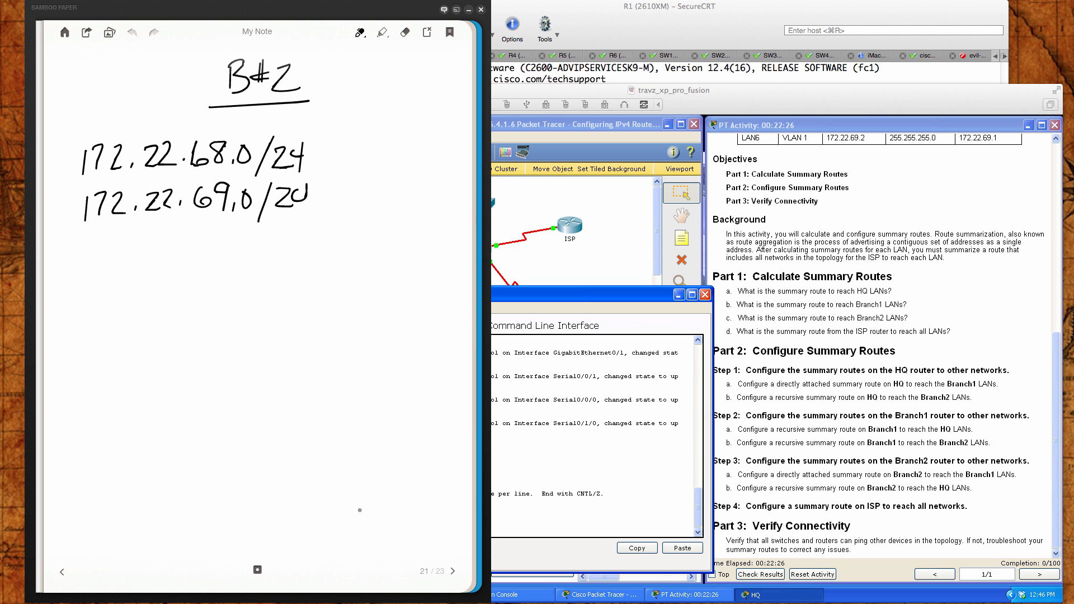
click(62, 572)
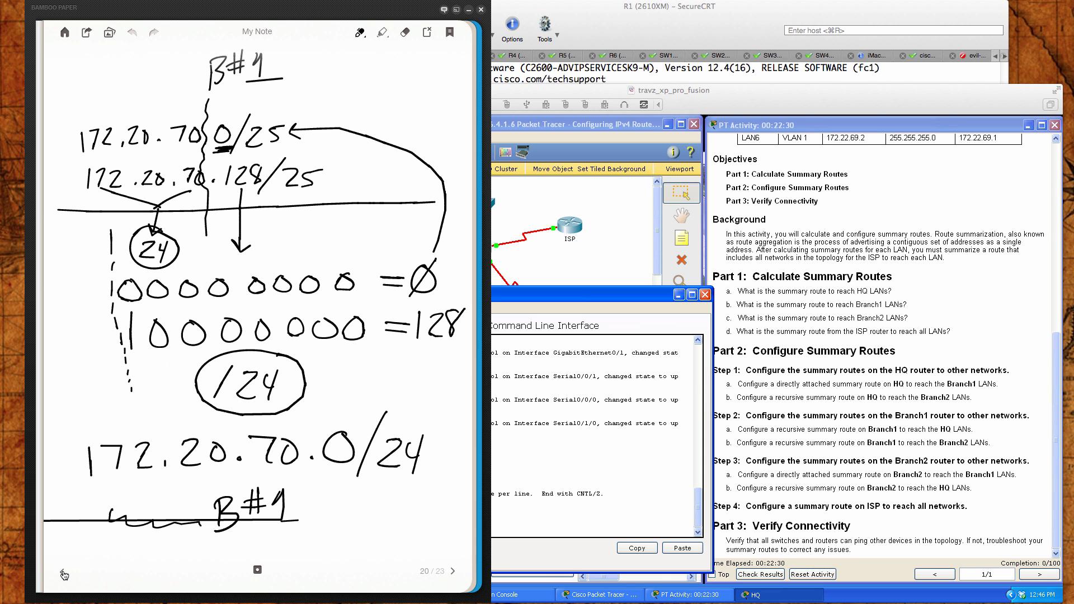
- Circle the Branch1 summary route 172.20.70.0/24 in the handwritten Bamboo Paper notes
click(519, 502)
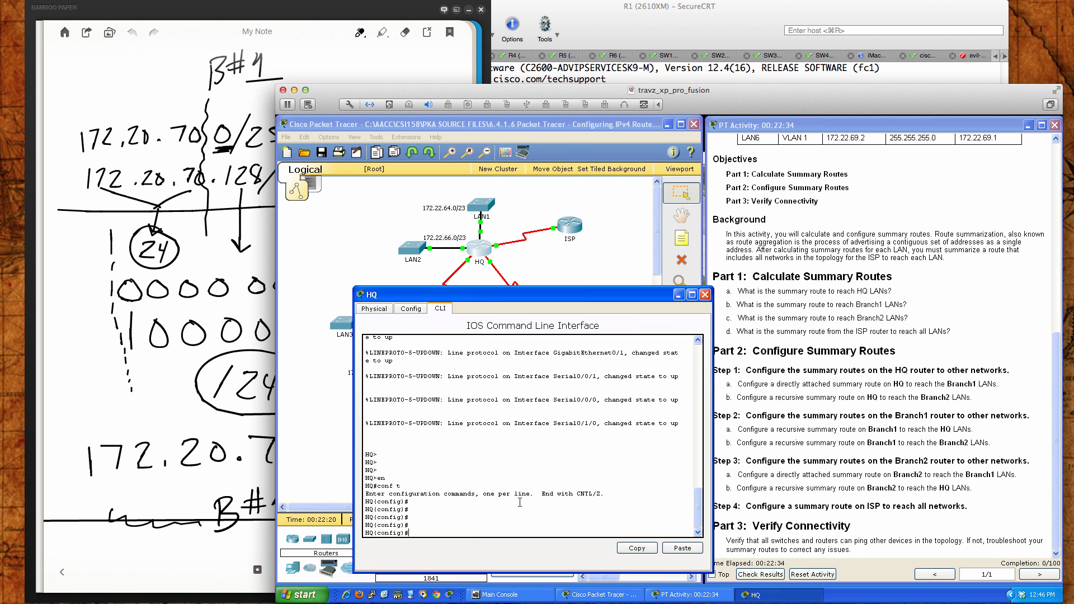
click(185, 490)
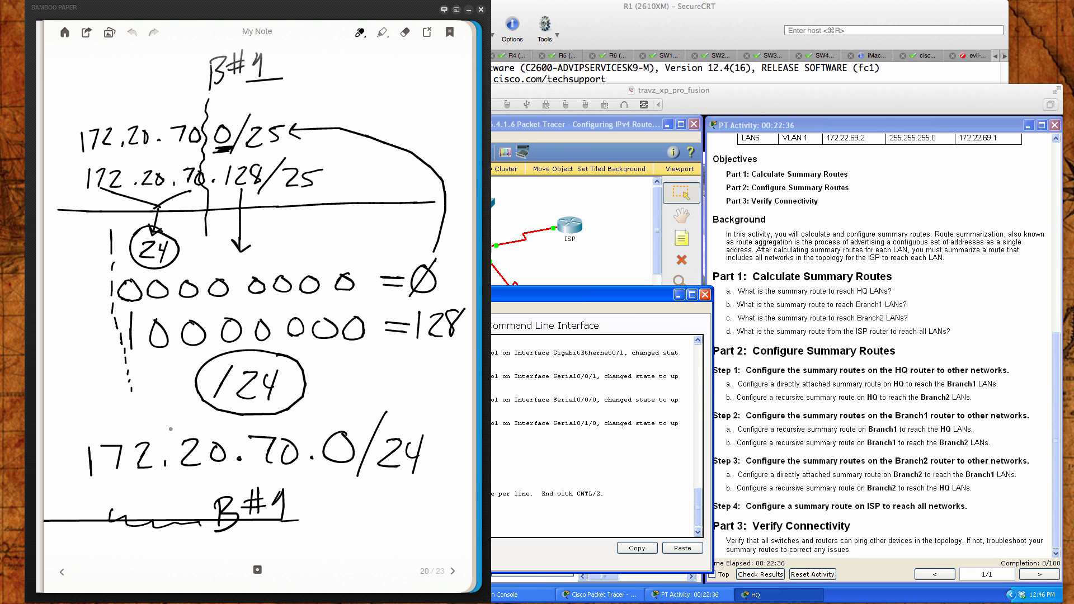
mouse_move(171, 429)
mouse_down()
mouse_move(92, 431)
mouse_move(84, 491)
mouse_move(372, 487)
mouse_move(432, 456)
mouse_move(350, 416)
mouse_move(166, 426)
mouse_up()
- In Packet Tracer, configure HQ's directly attached summary route to the Branch1 LANs with ip route 172.20.70.0 255.255.255.0 s0/0/0
click(594, 519)
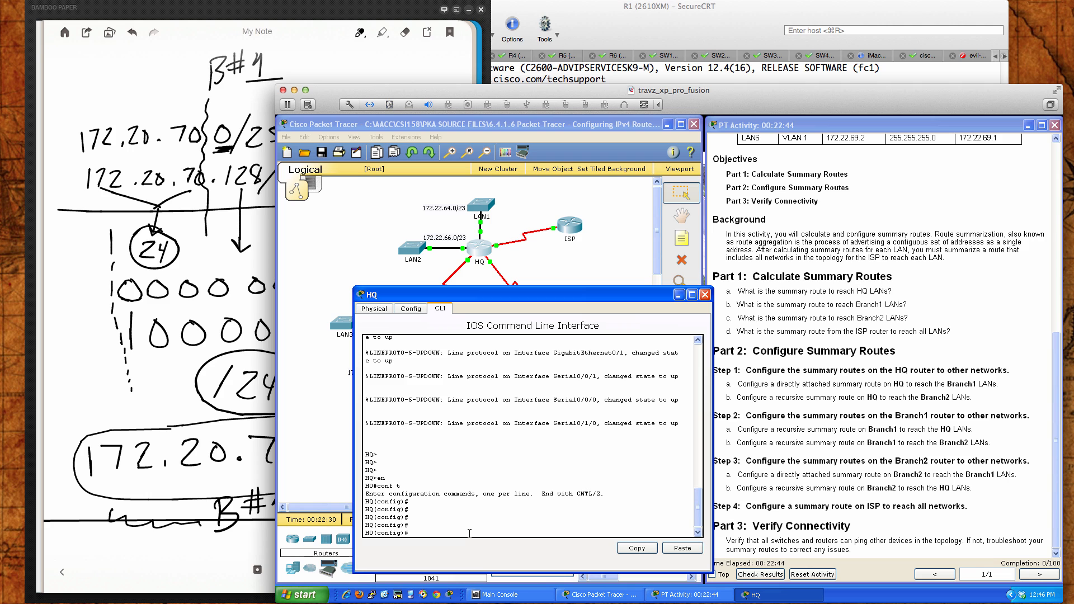
text(ip route)
text(172.20.70)
click(234, 496)
click(593, 481)
text(0.0 255.255.255.0)
click(515, 259)
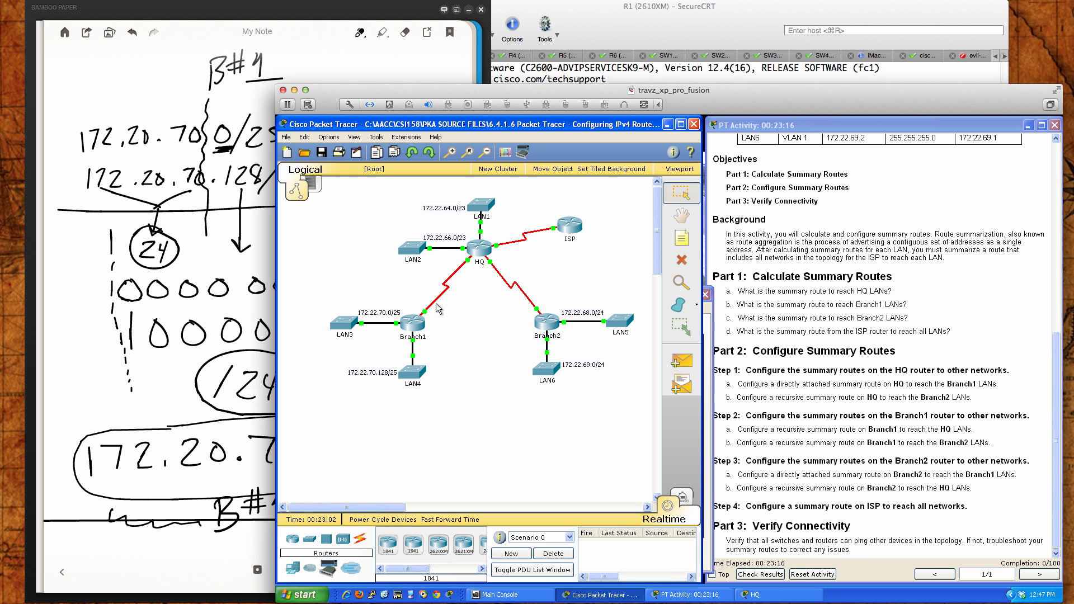
click(484, 249)
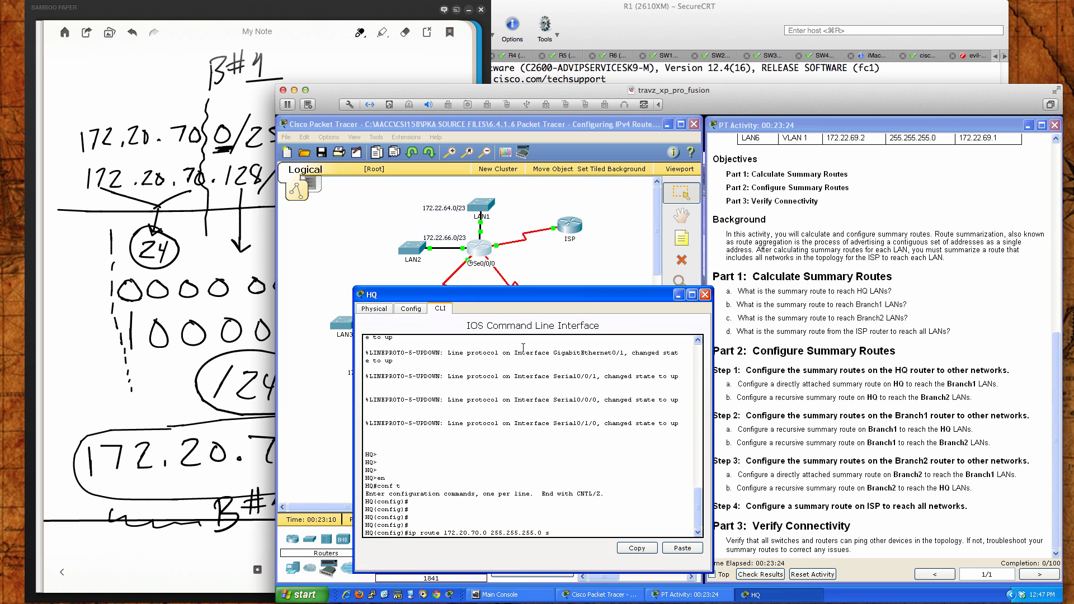
text(/0/0)
key(Return)
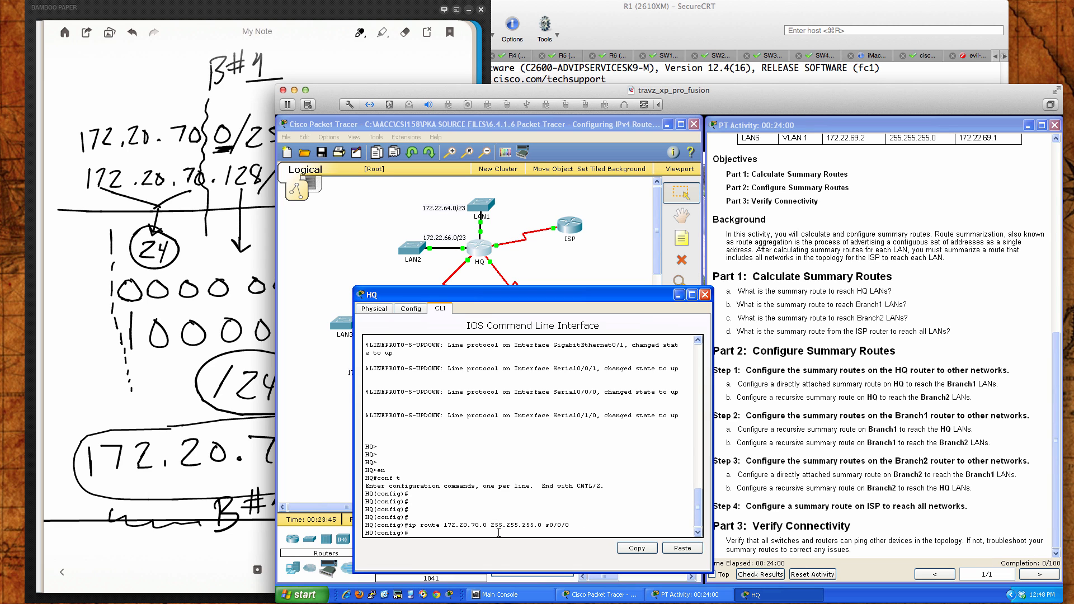
- Review the Branch1 route in the notes, the HQ–Branch1 link in the topology and the activity's HQ instructions
click(198, 370)
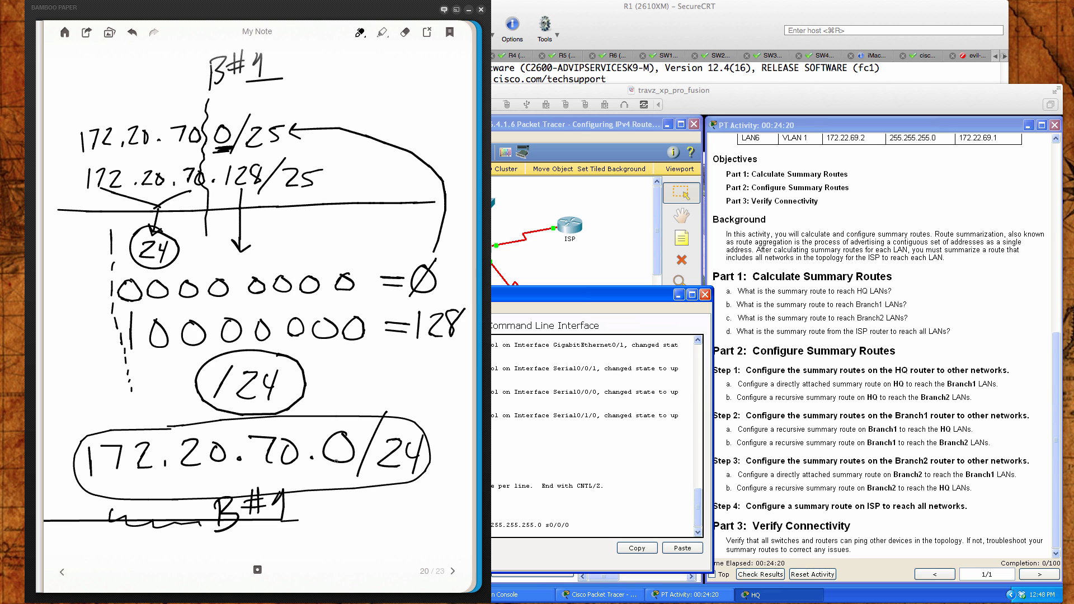
click(547, 518)
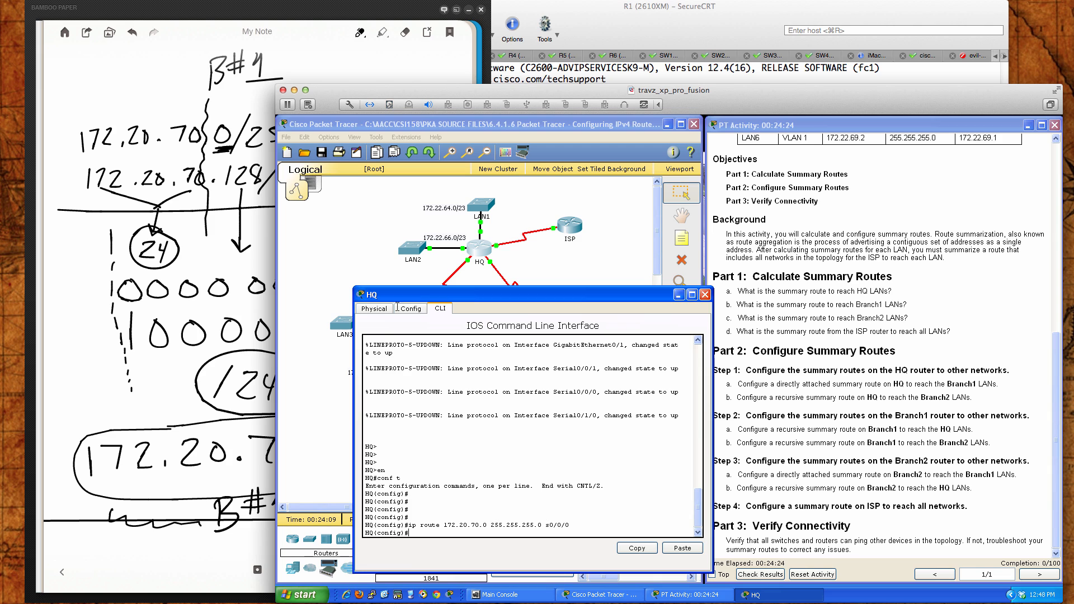
click(320, 258)
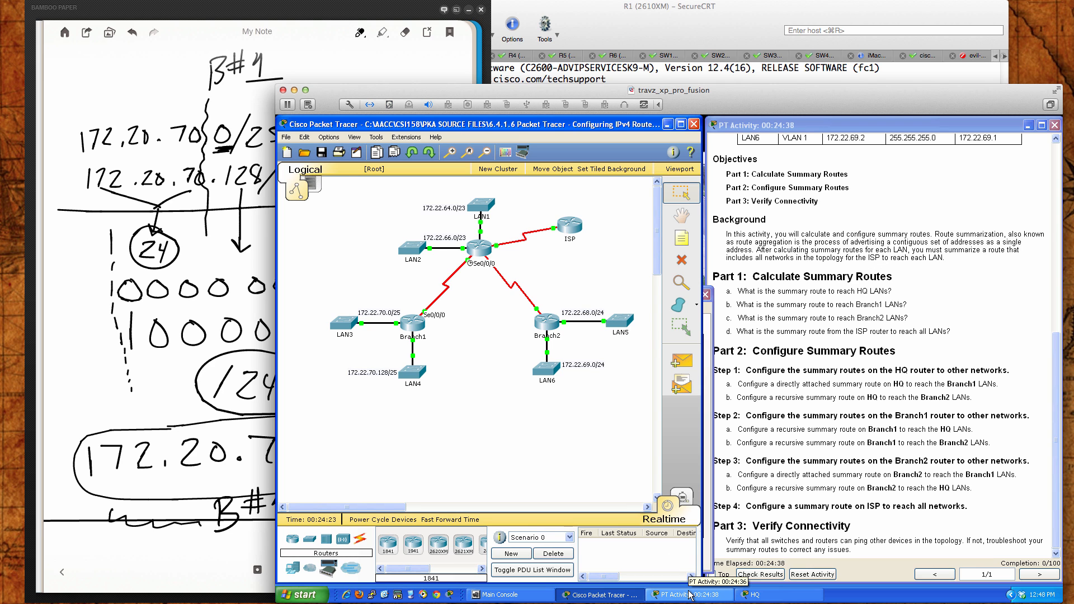
click(753, 595)
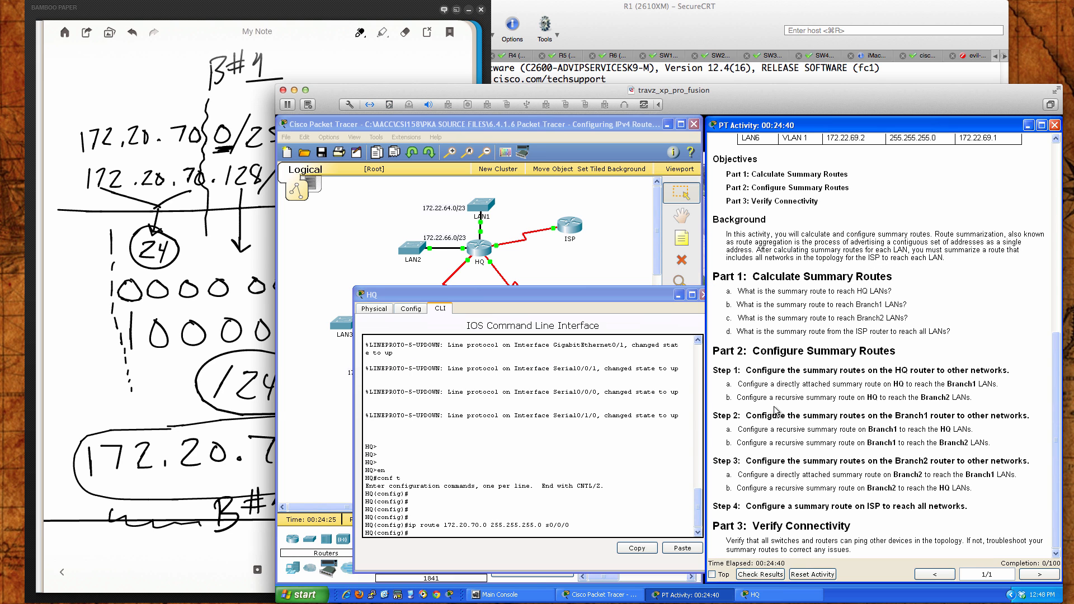
click(570, 474)
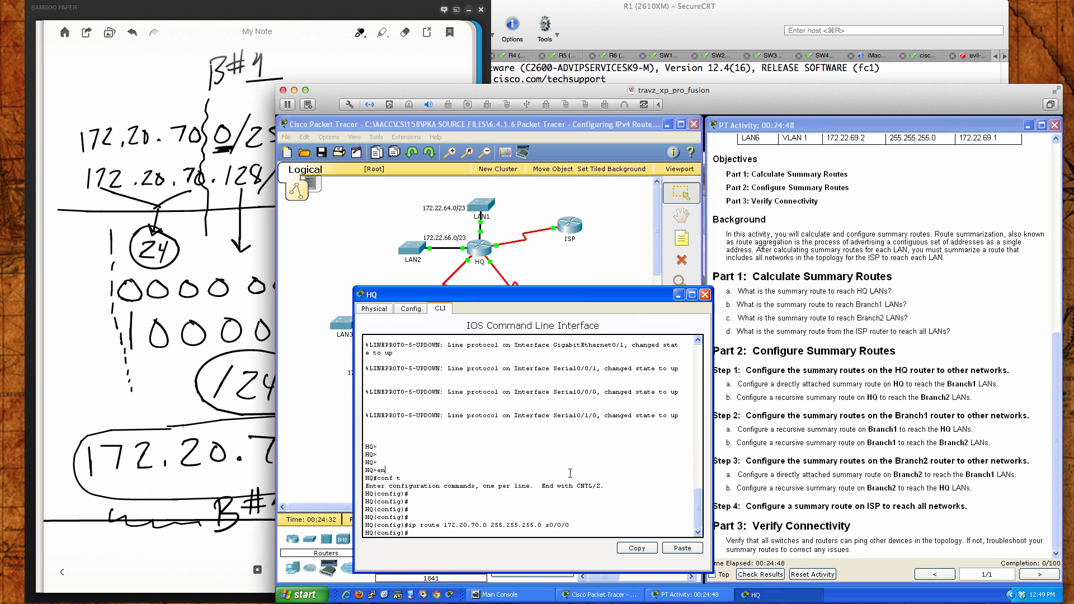
- Begin an ip route command on HQ and turn the Bamboo Paper notes to the Branch2 summary route calculation
text(ip route)
click(252, 549)
click(454, 573)
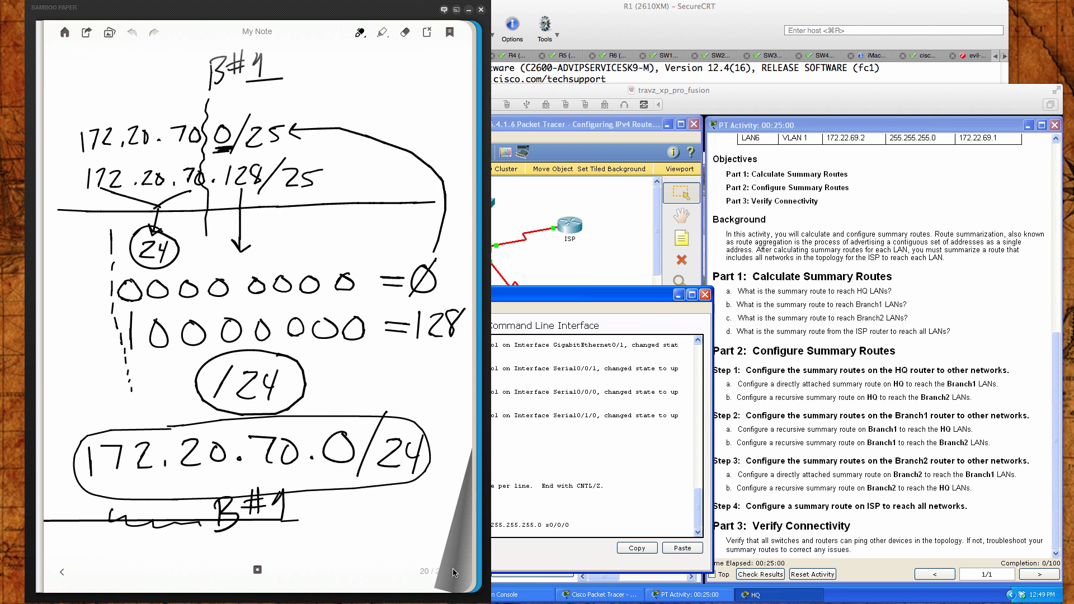
click(453, 573)
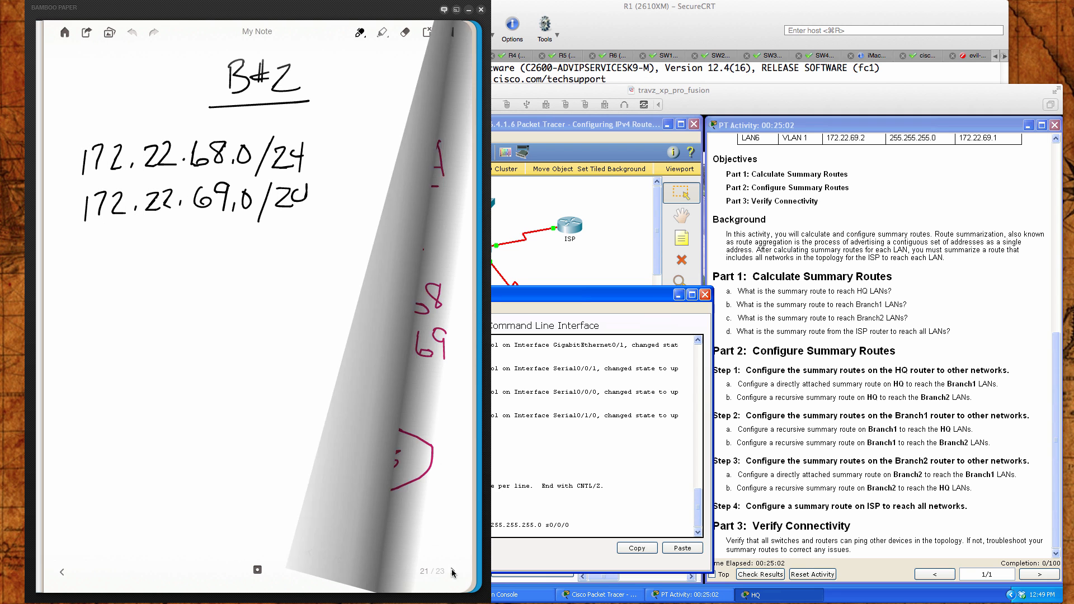
click(558, 523)
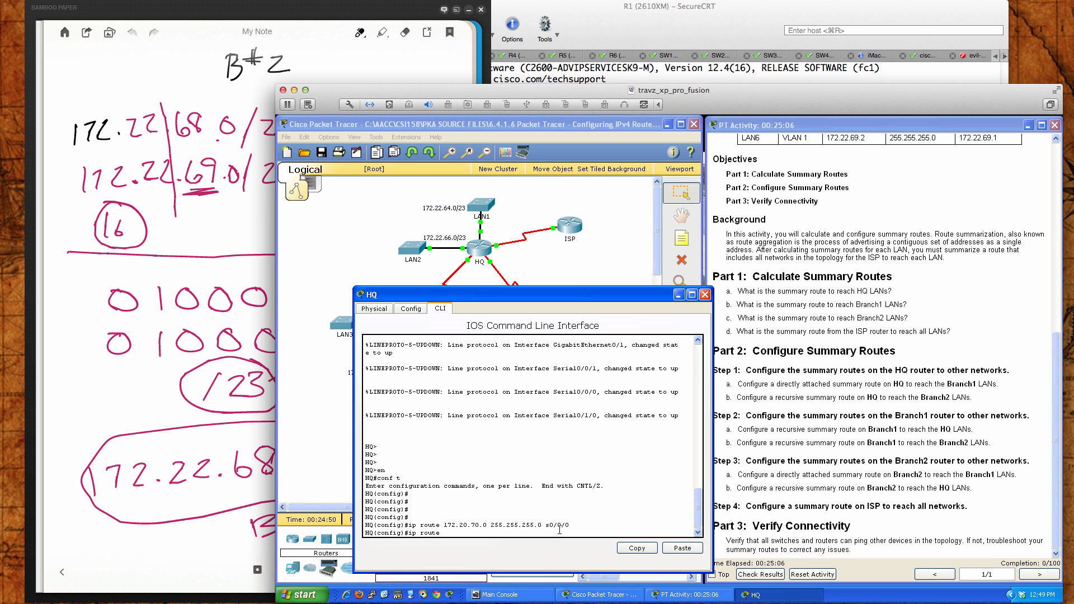
click(122, 510)
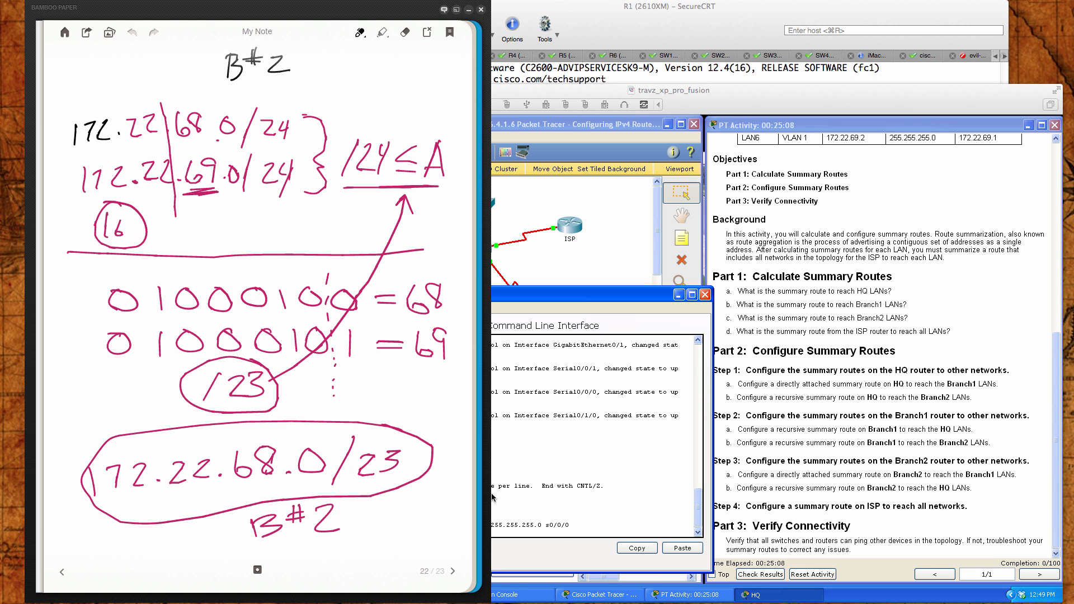
- Add the Branch2 summary network 172.22.68.0 and mask 255.255.254.0 to the ip route command on HQ
click(587, 523)
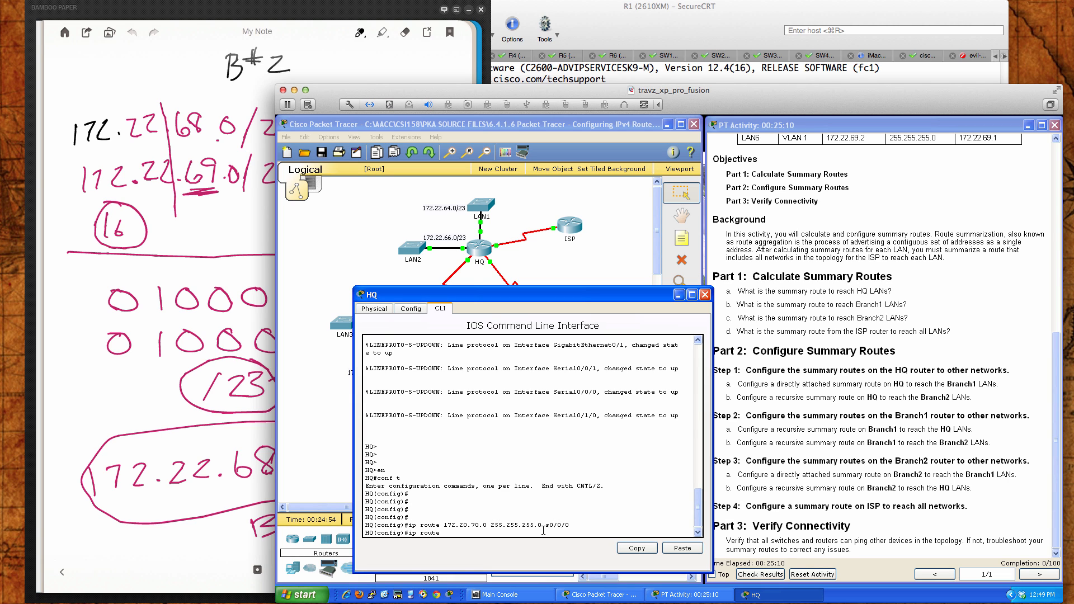
text(ip route 172.22.68.0)
click(227, 456)
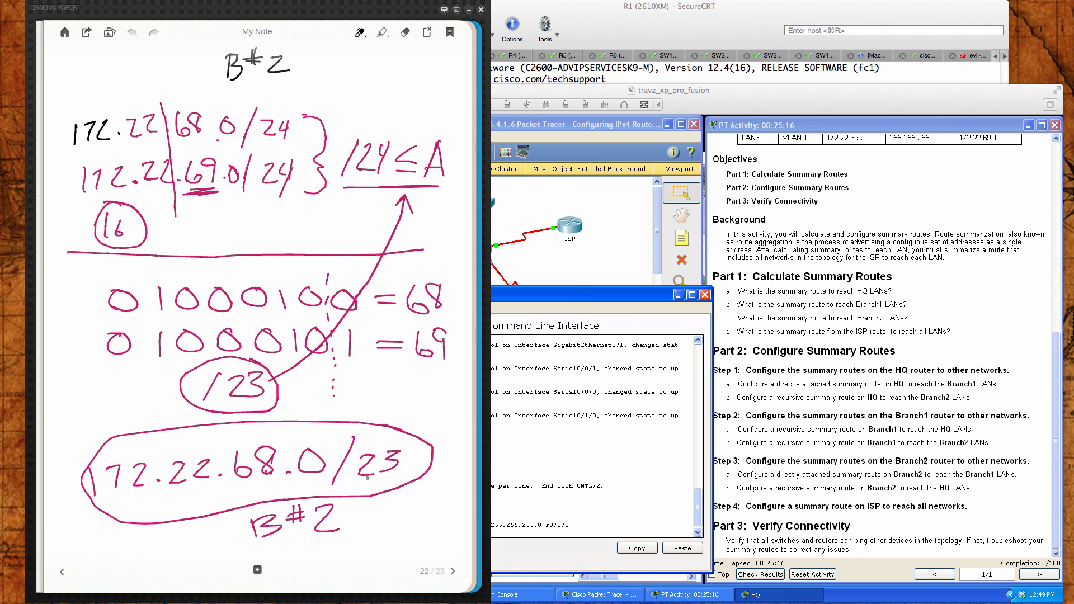
click(564, 533)
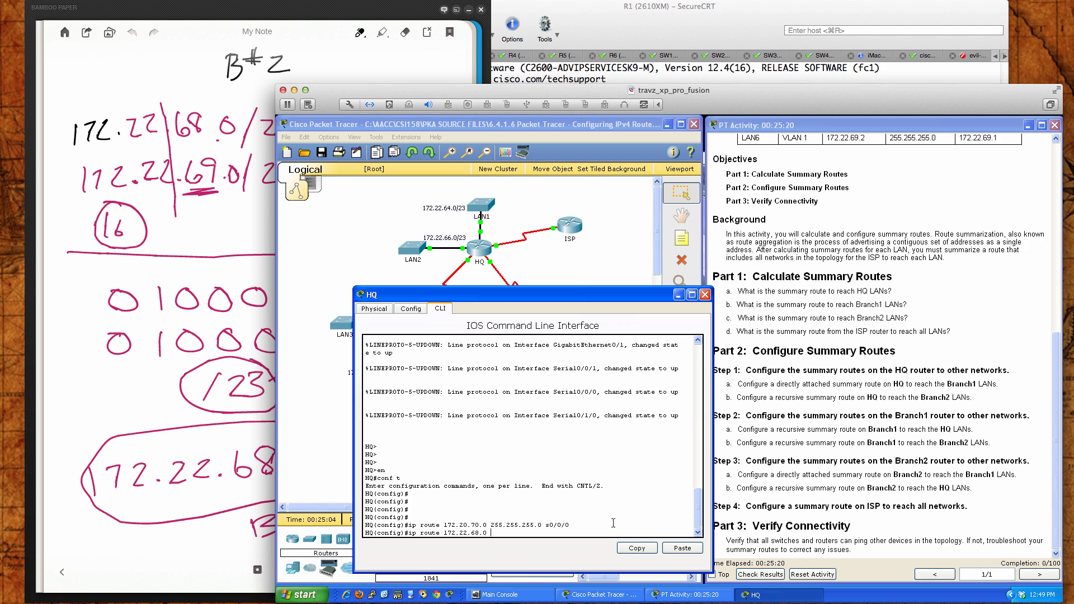
text(255.255.254.0)
- Look up the HQ–Branch2 link in the topology and complete the route with next hop 172.22.71.6
click(595, 271)
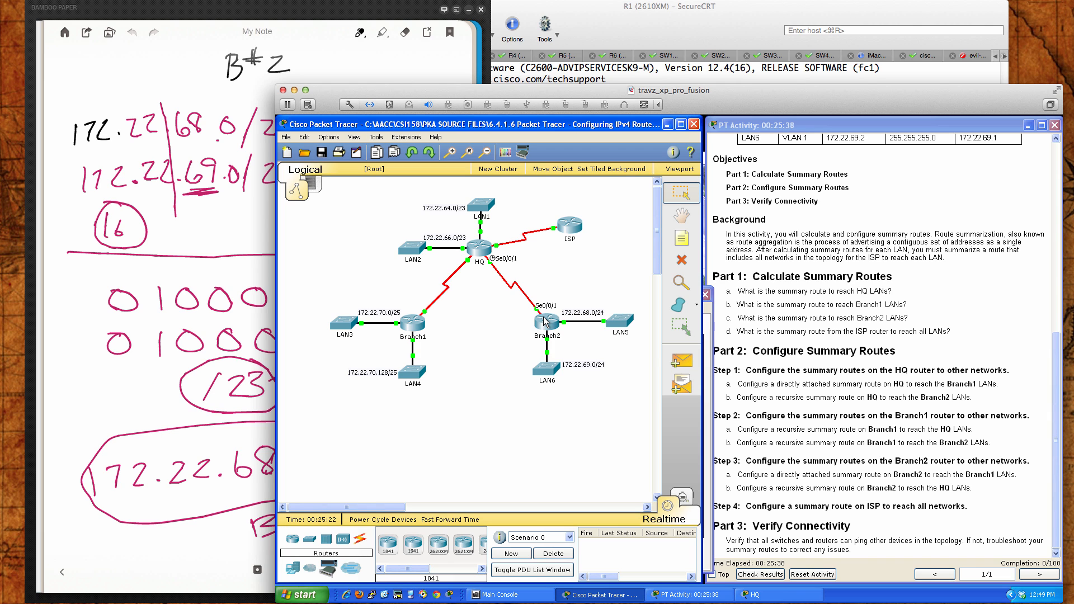
mouse_move(545, 322)
click(480, 248)
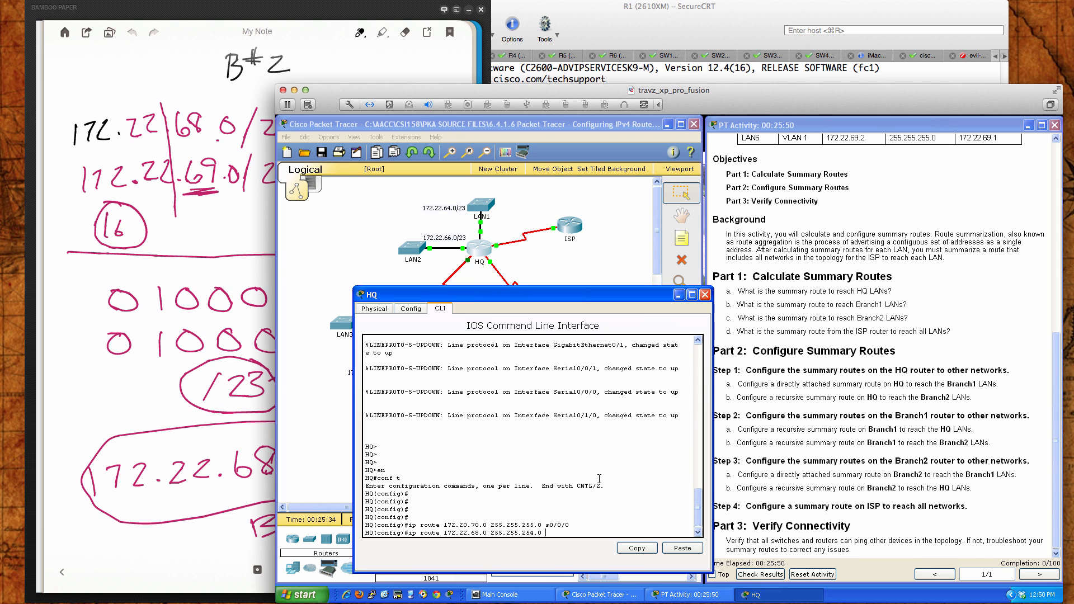
text(72.22.71.6)
click(581, 274)
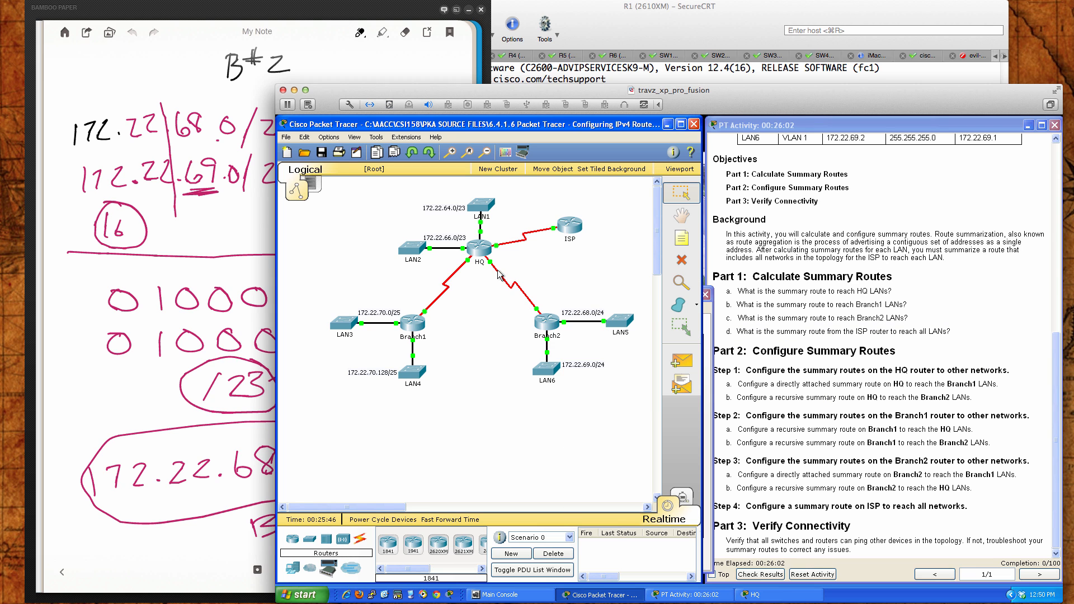
click(482, 254)
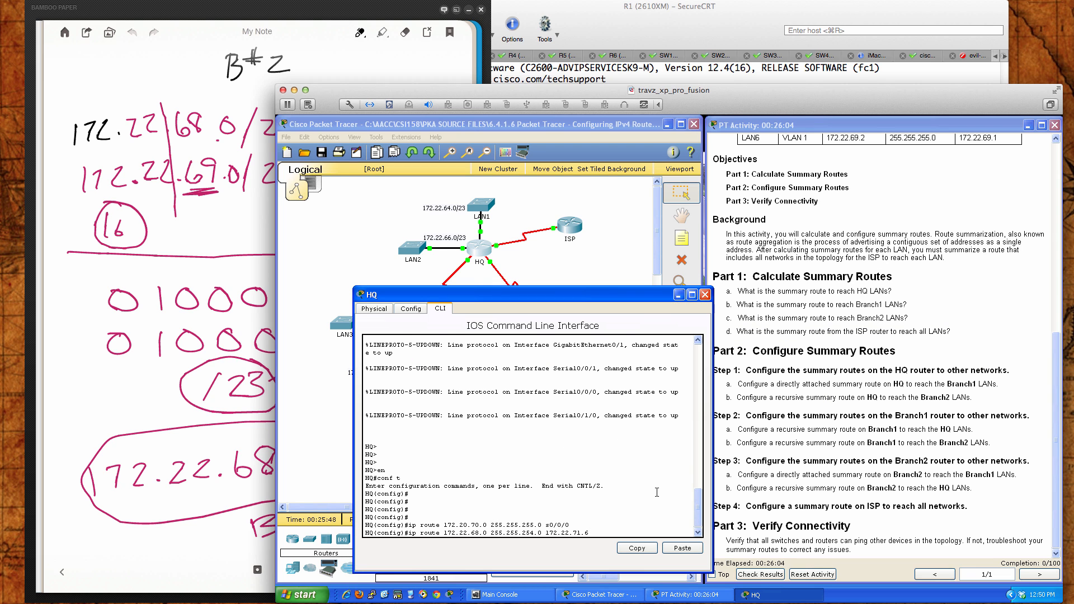
key(Return)
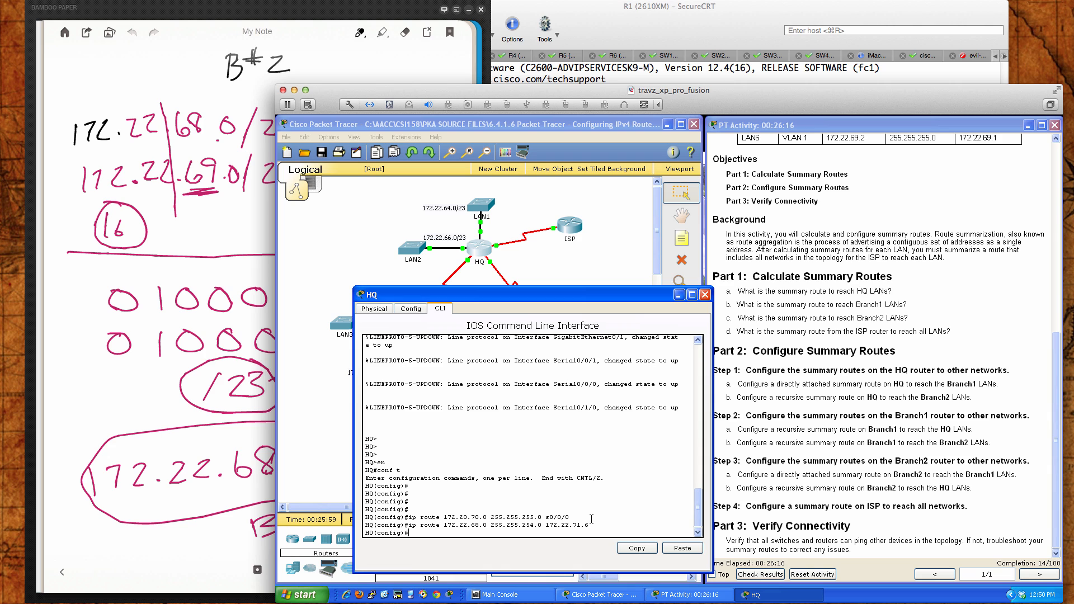
- Leave global configuration mode on the HQ router with end
text(end)
key(Return)
key(Return)
key(Return)
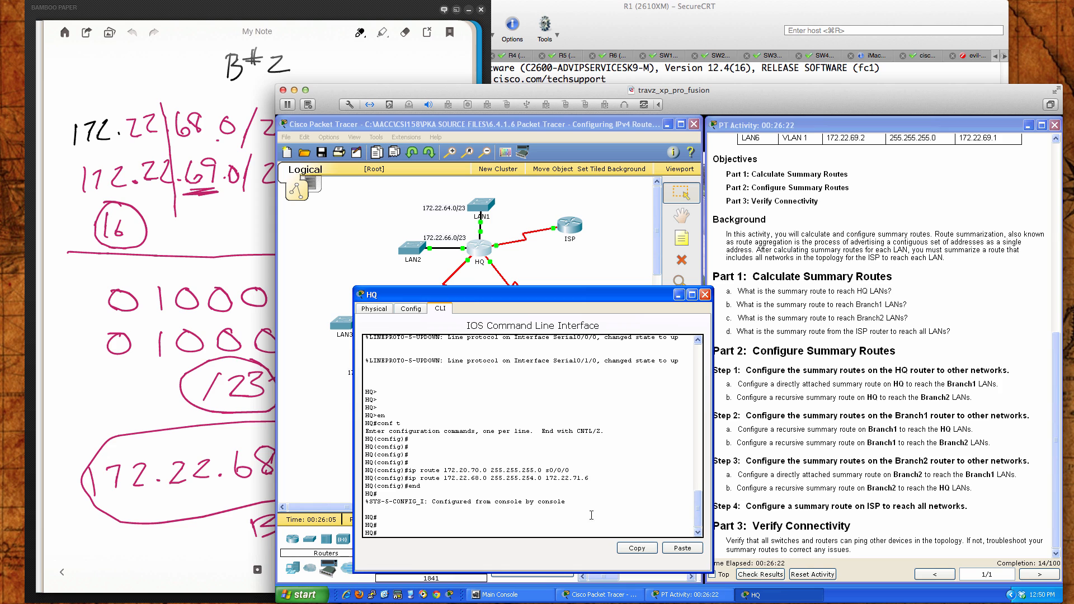
- Check the activity results for the HQ routes in the assessment items and overall feedback, and close the results
drag(570, 470, 408, 470)
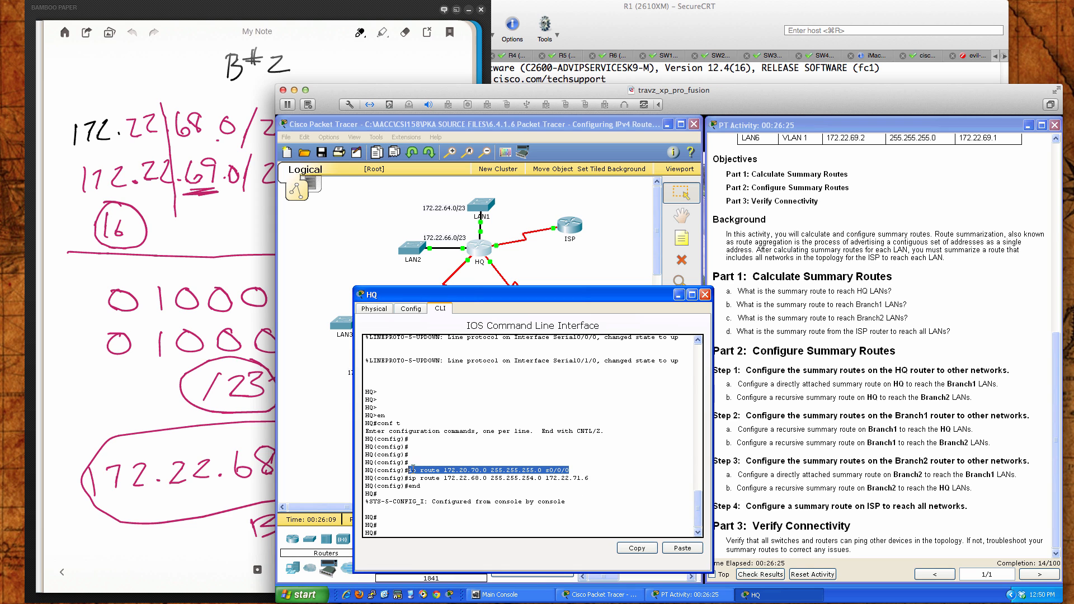
click(644, 493)
click(778, 575)
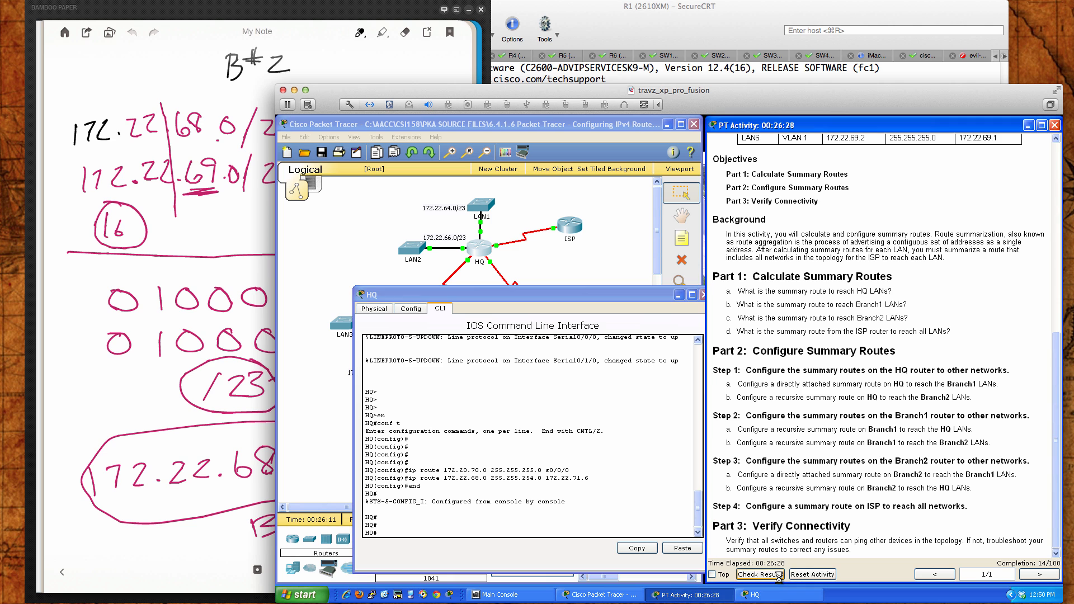
click(378, 201)
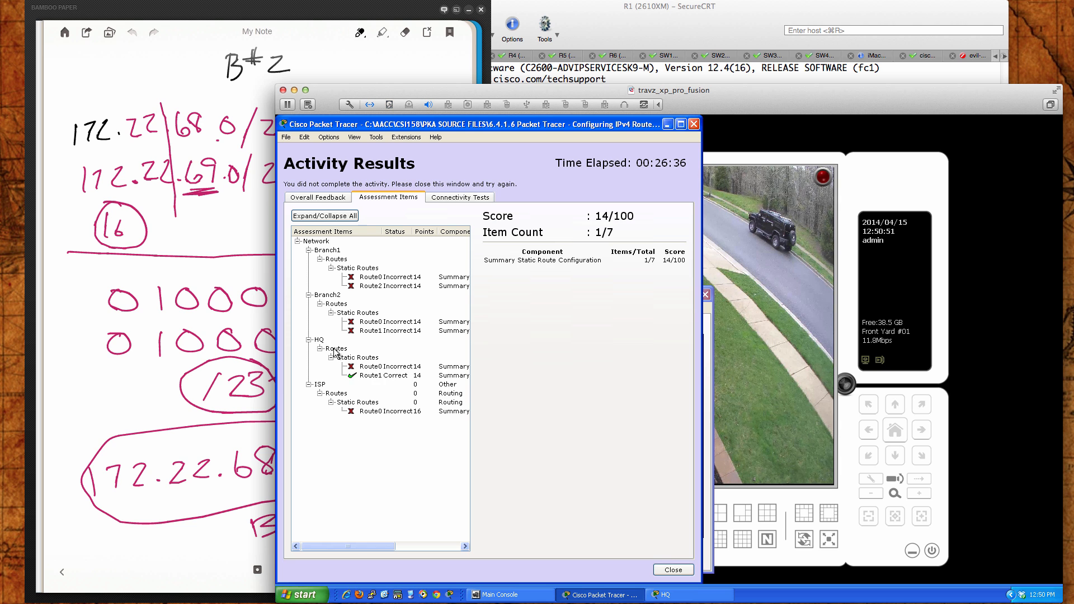
click(332, 200)
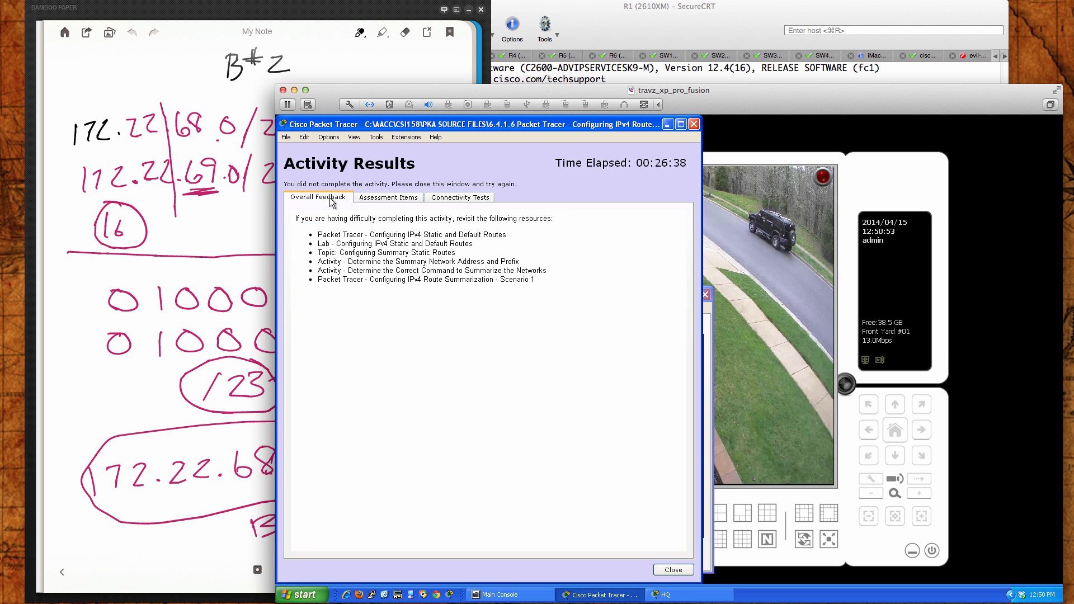
click(661, 571)
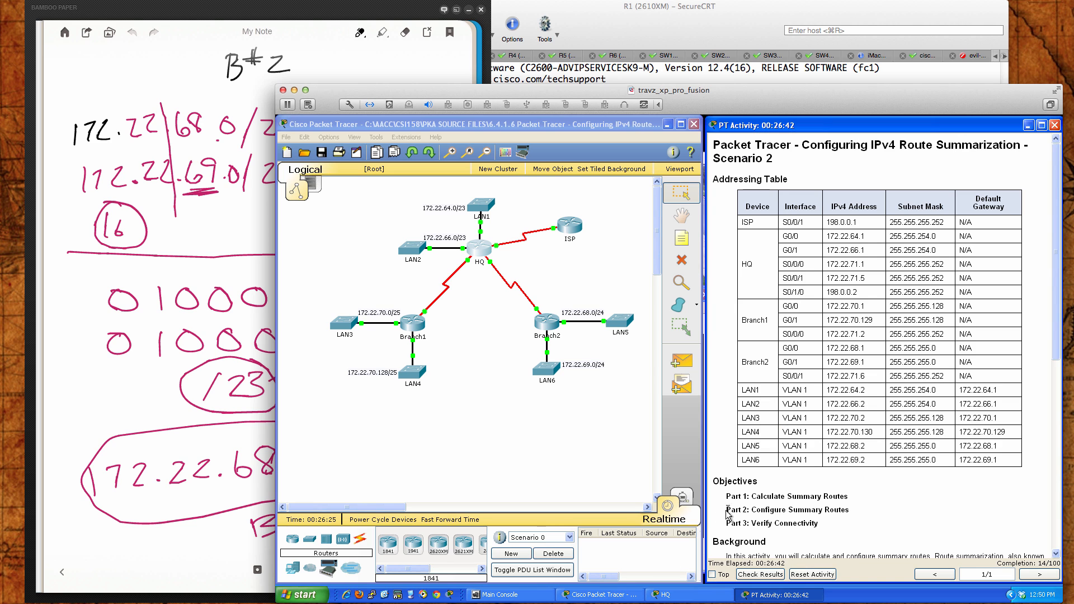
- Find the Branch1 instructions in the activity and open the Branch1 router's command line at the user prompt, with its window below HQ
scroll(764, 505, down, 8)
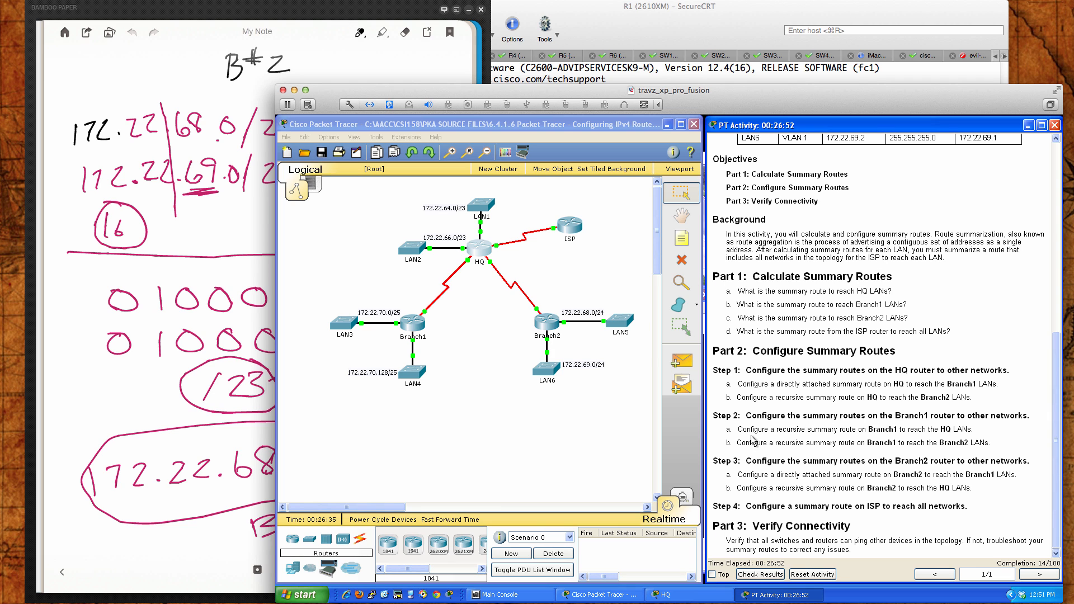
click(421, 323)
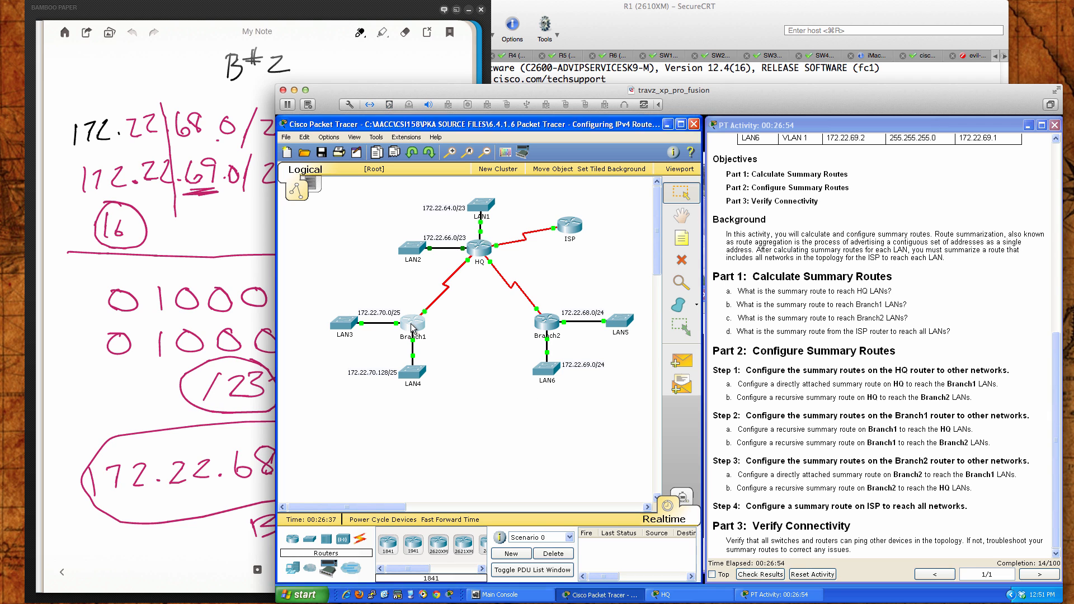
drag(565, 222, 414, 303)
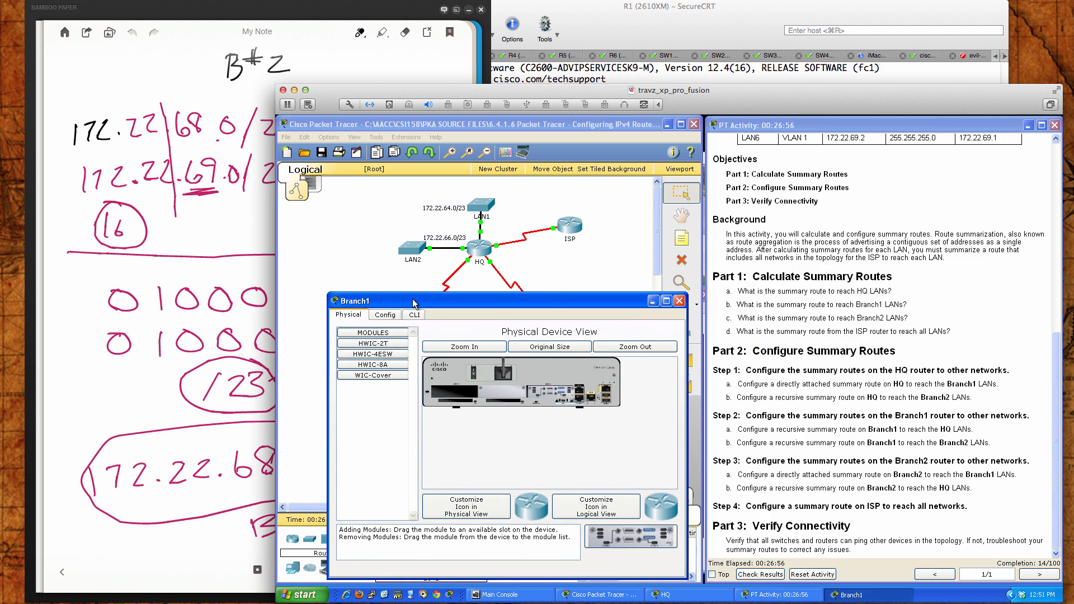
click(414, 314)
key(Return)
key(Return)
key(Return)
key(Return)
key(Return)
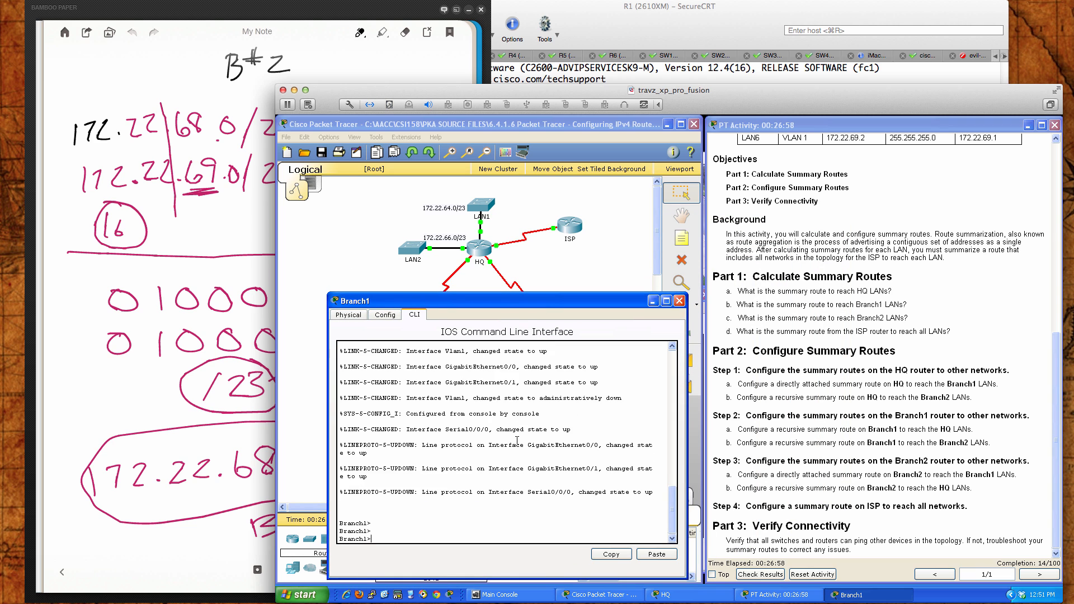
- Enter privileged mode with en and global configuration mode with conf t on the Branch1 router
text(en)
key(Return)
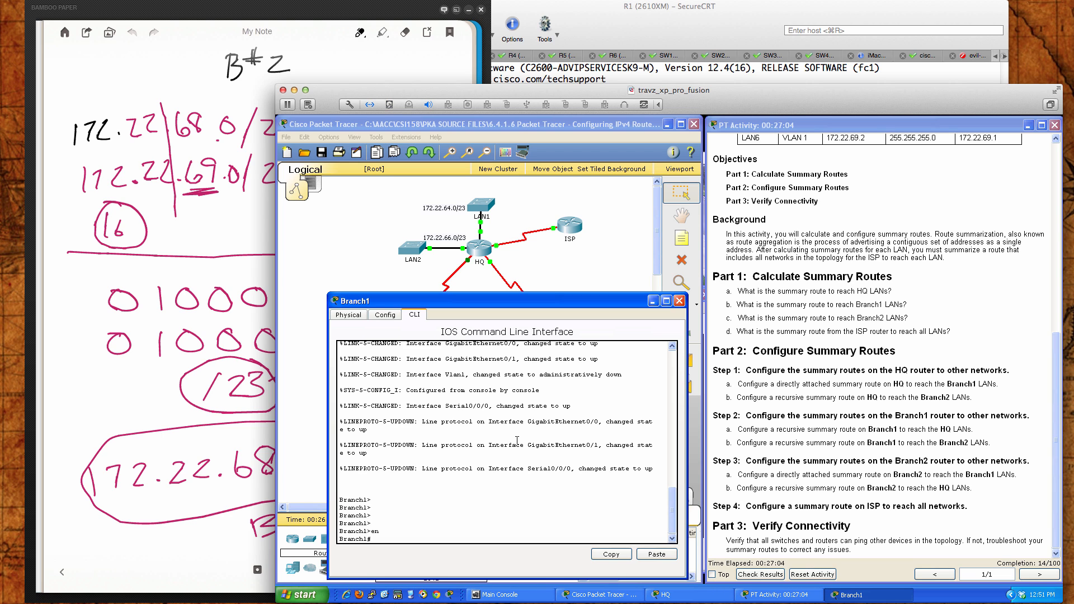
text(conf t)
key(Return)
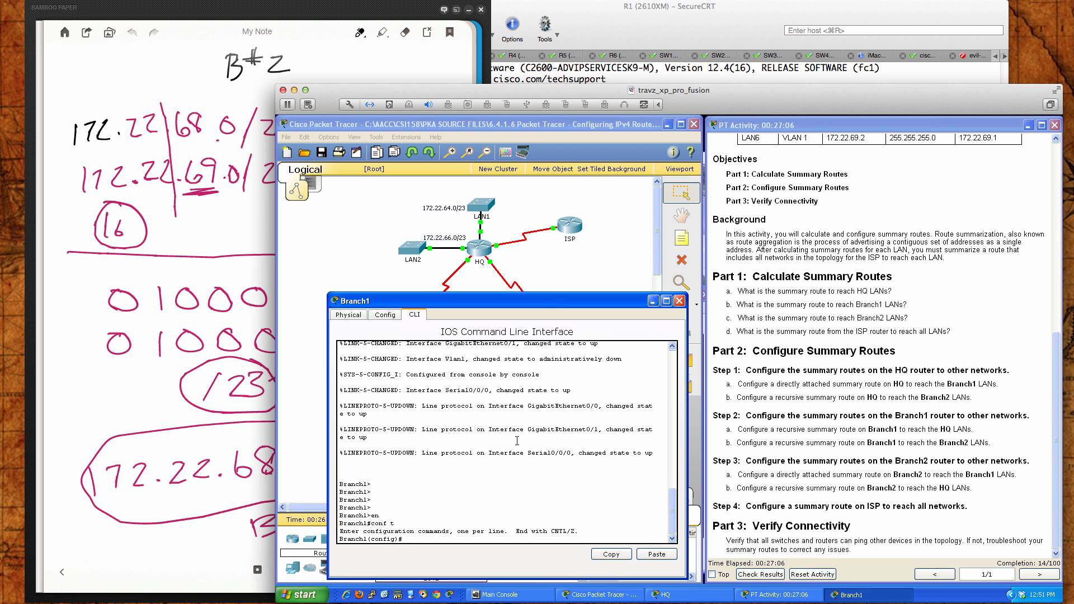
- Find the HQ summary route calculation in the handwritten Bamboo Paper notes and return to the Branch1 command line
key(Return)
key(Return)
key(Return)
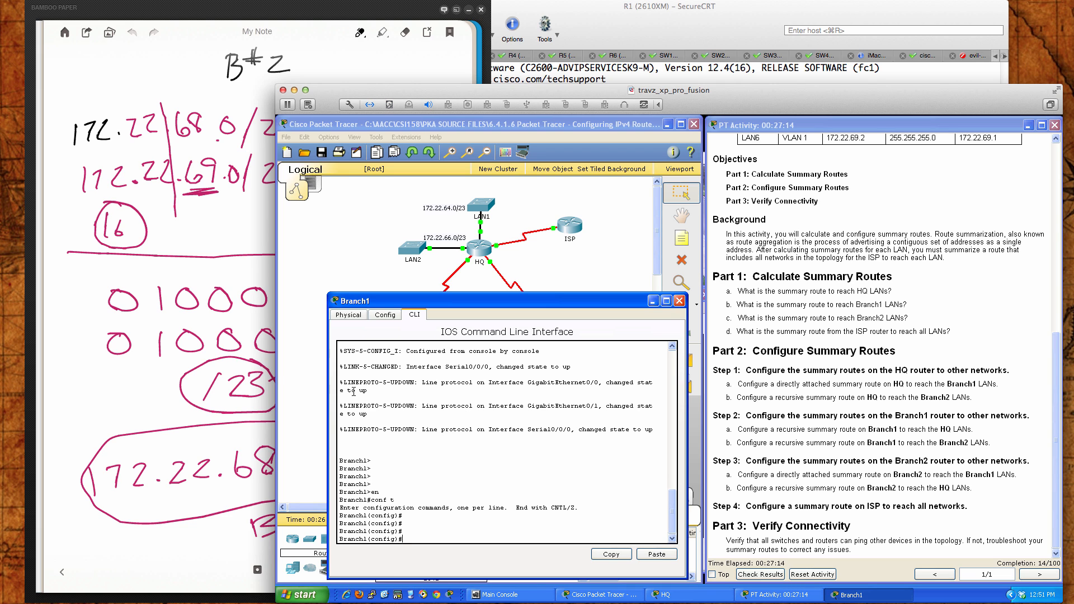
click(154, 415)
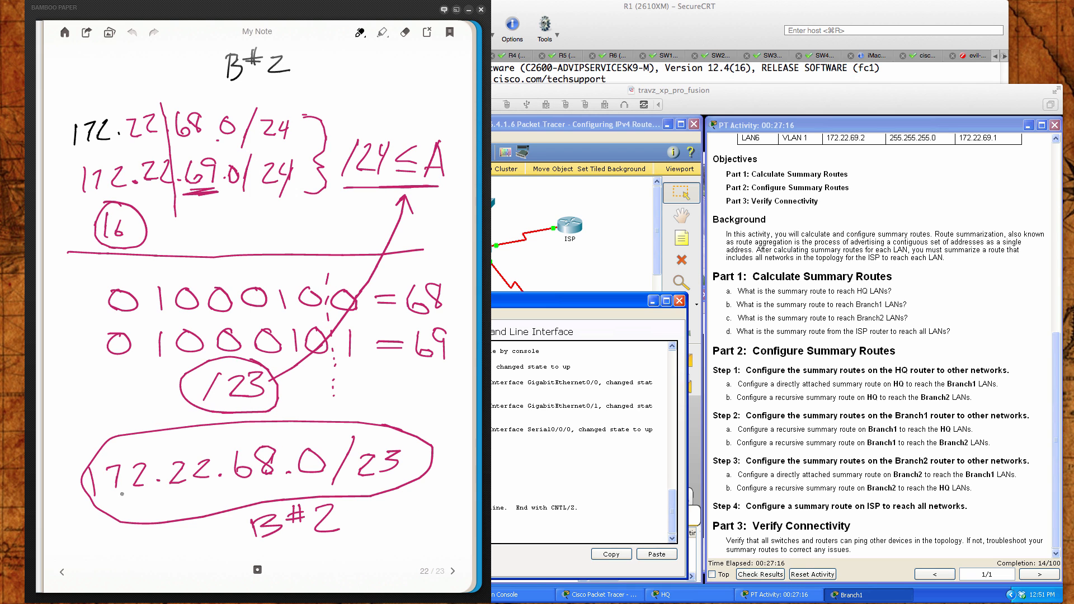
click(62, 572)
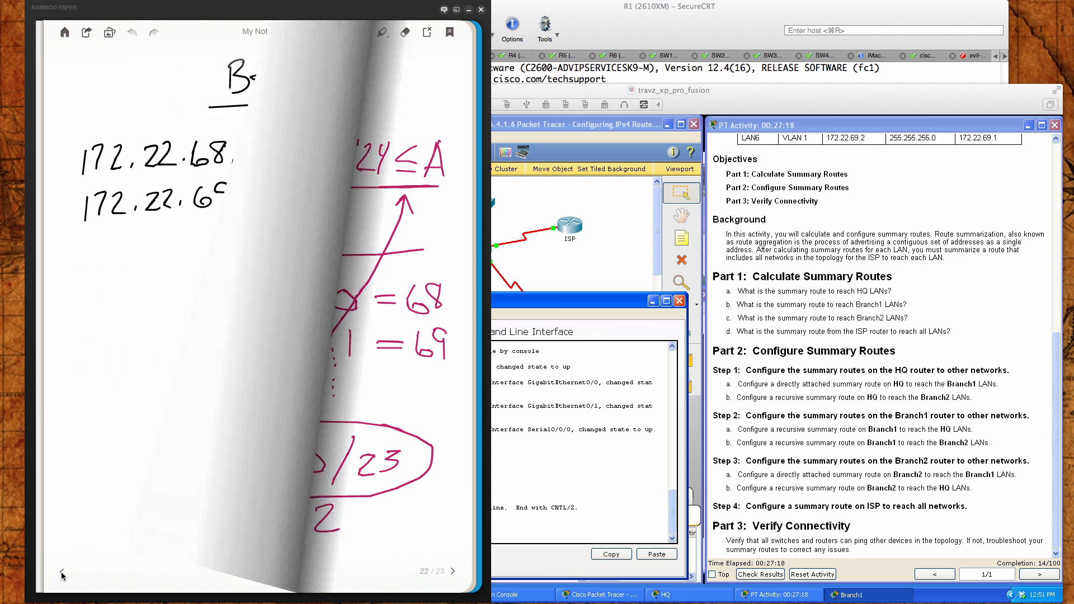
click(61, 572)
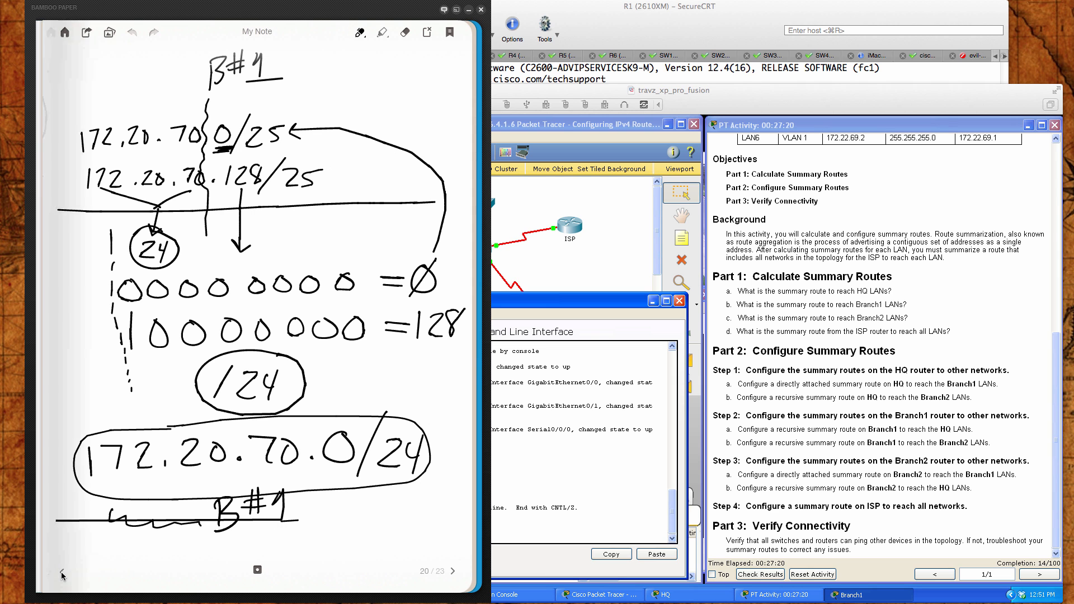
click(62, 572)
click(569, 463)
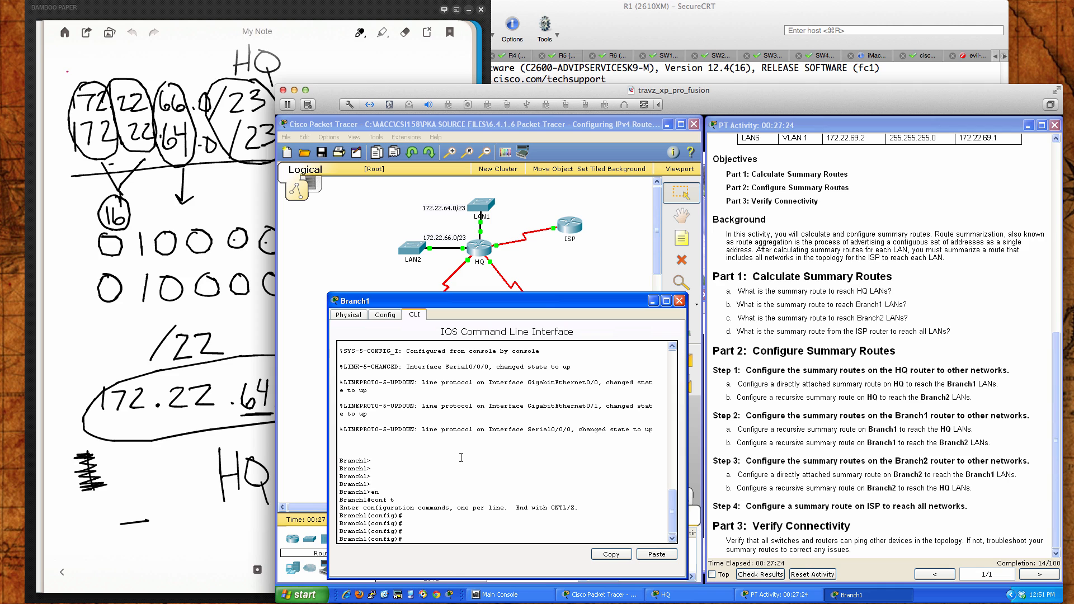
- Configure the Branch1 summary route to the HQ LANs with ip route 172.22.64.0 255.255.252.0 172.22.71.1, checking HQ's serial address in the topology
text(ip route 172.22.64.0 255.255)
text(.252.0)
click(469, 275)
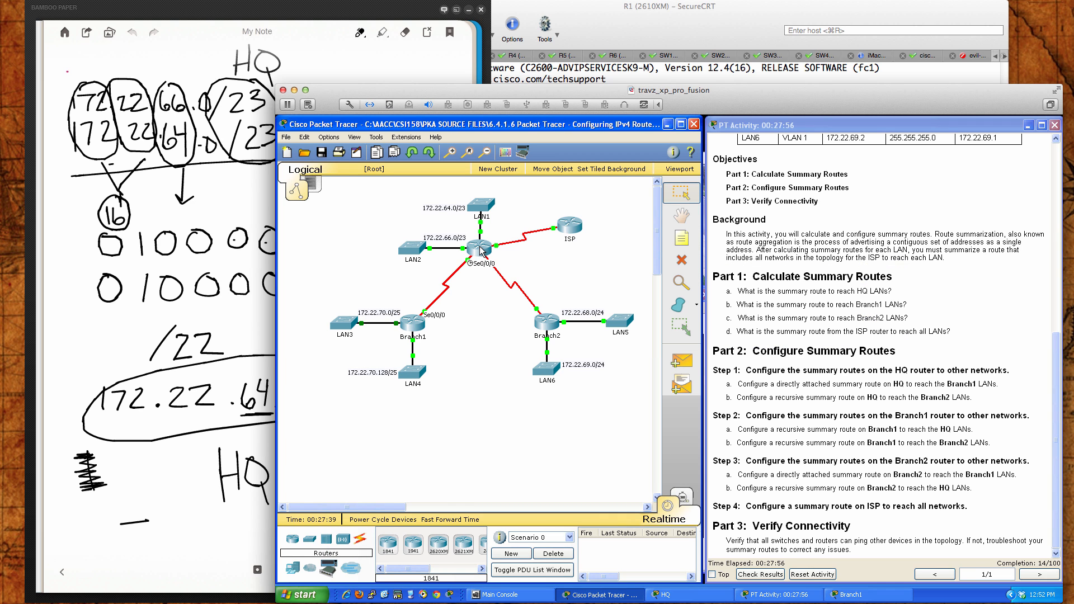
mouse_move(481, 251)
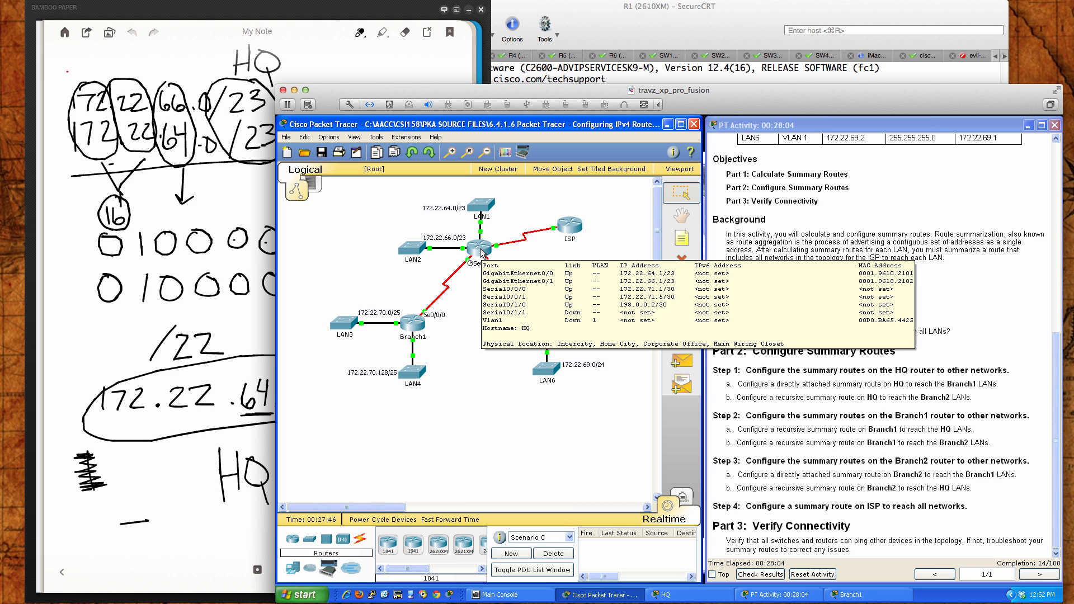
click(413, 322)
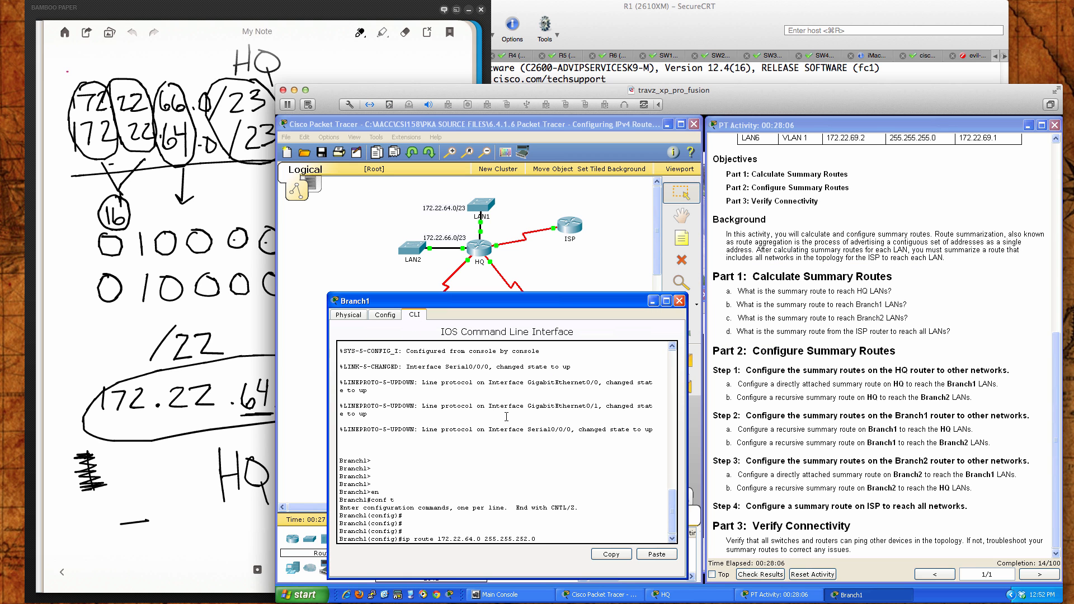
text(172.22.71.1)
click(155, 475)
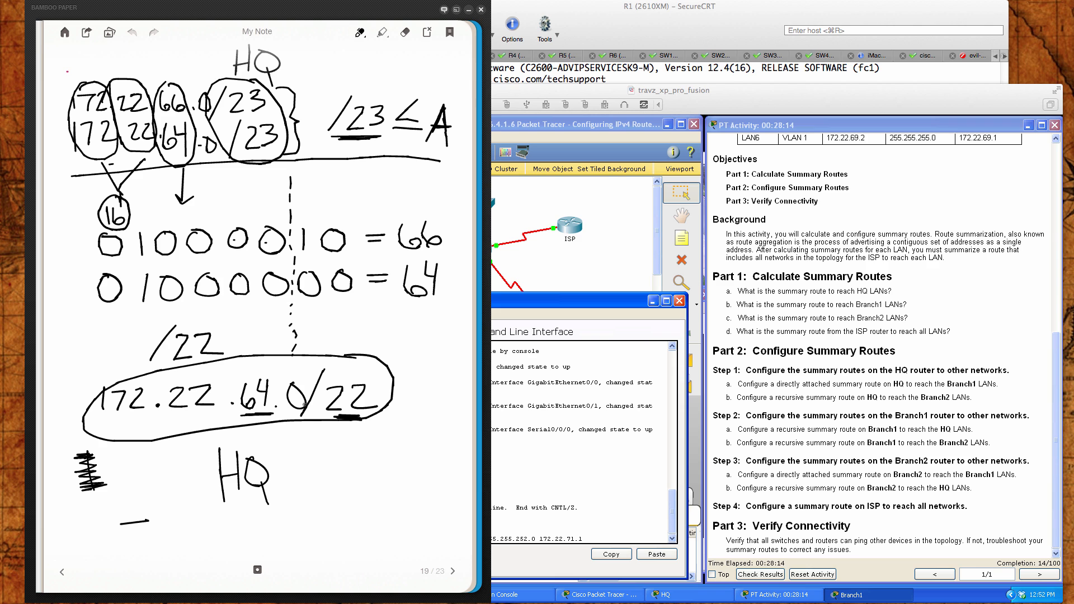
click(530, 487)
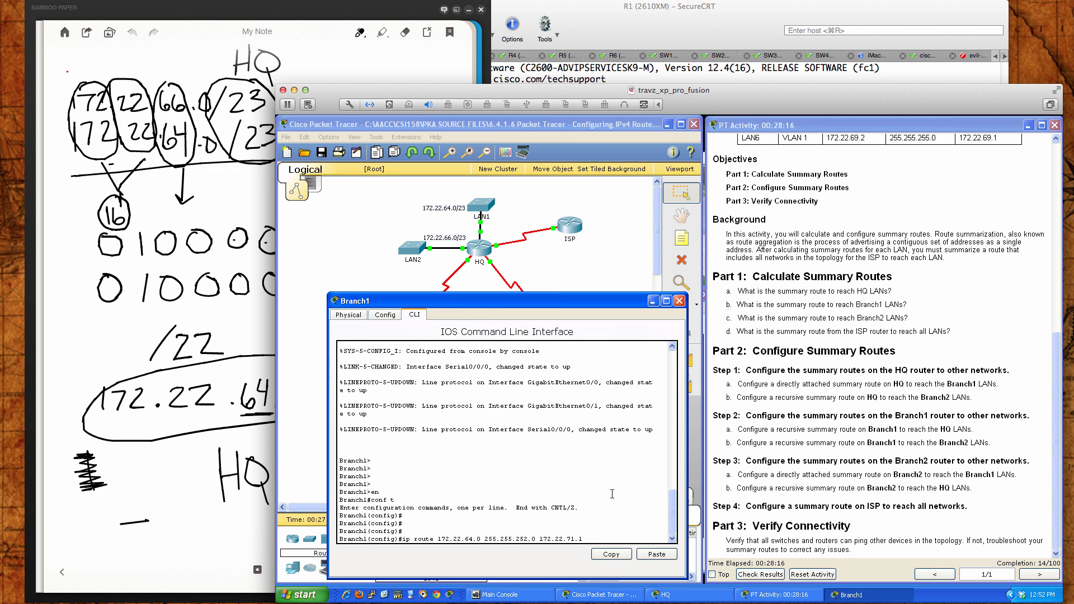
key(Return)
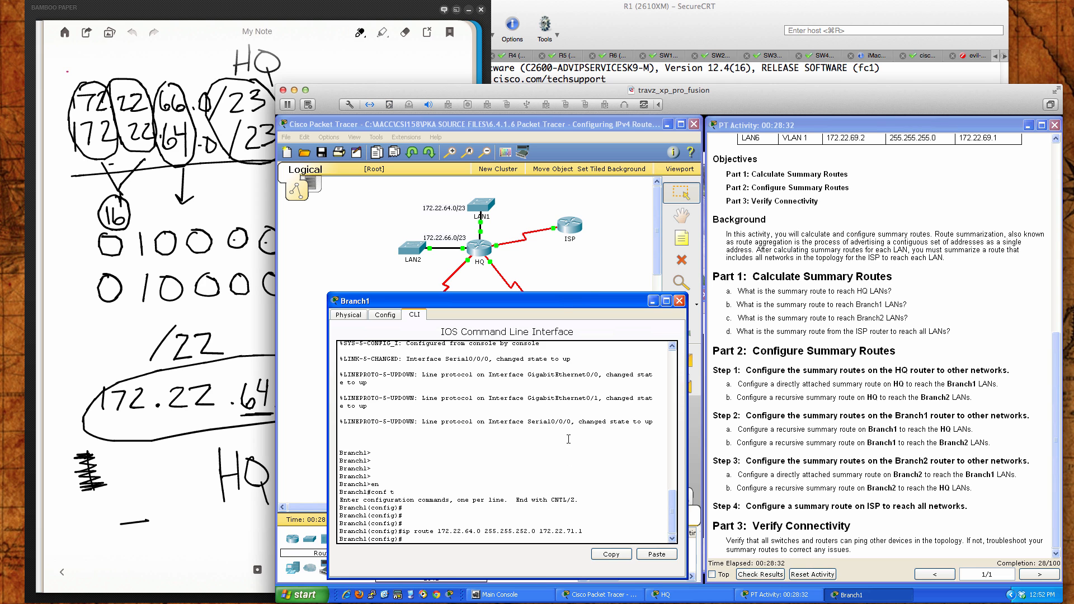
- Find the Branch2 summary route calculation in the handwritten Bamboo Paper notes and bring the Branch1 command line back up
click(557, 289)
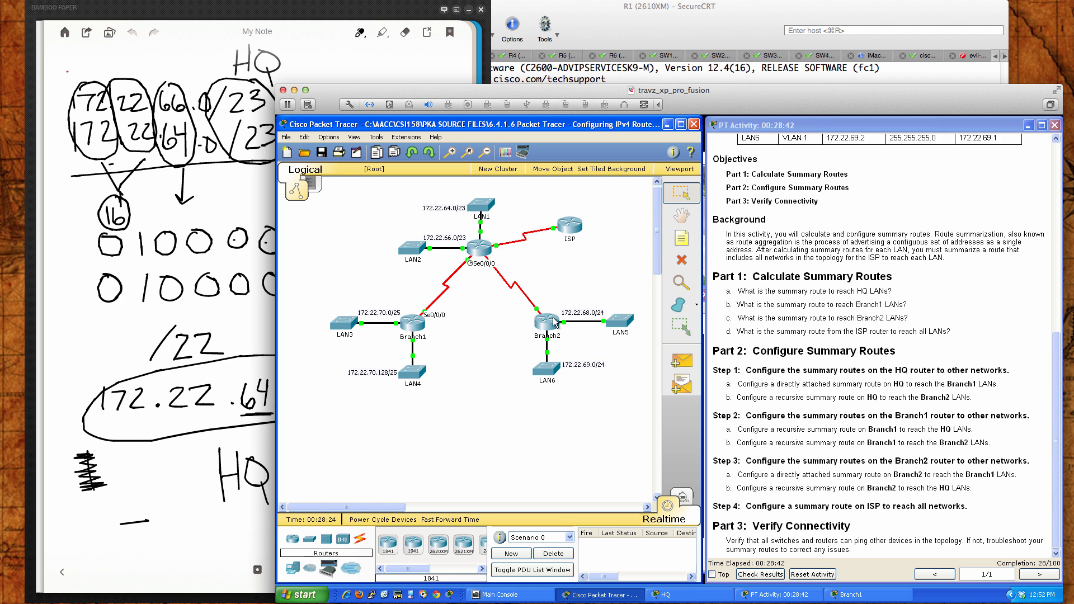
click(250, 347)
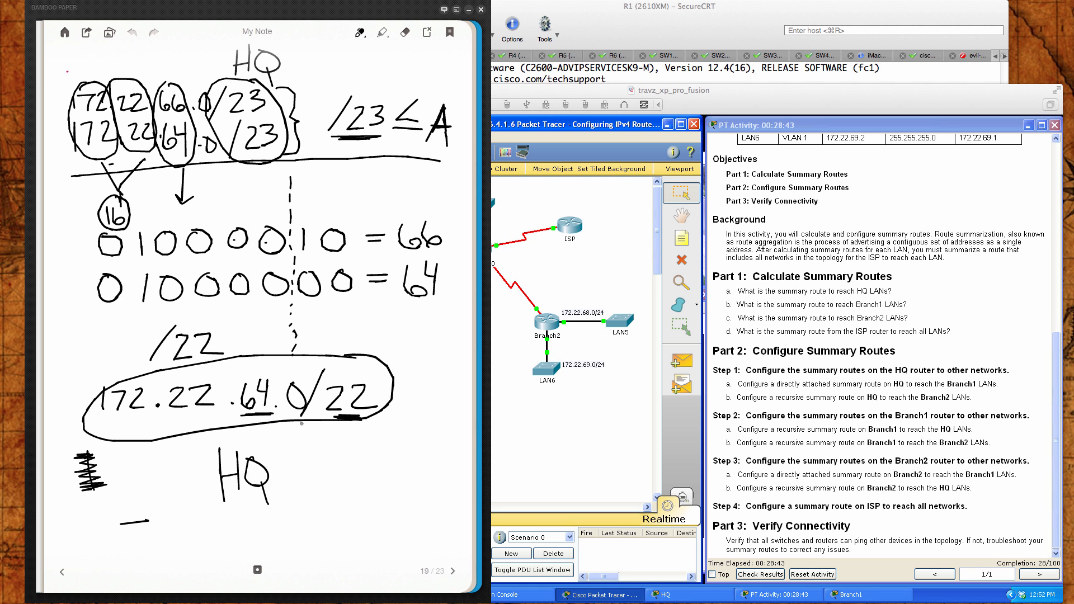
click(454, 572)
click(454, 572)
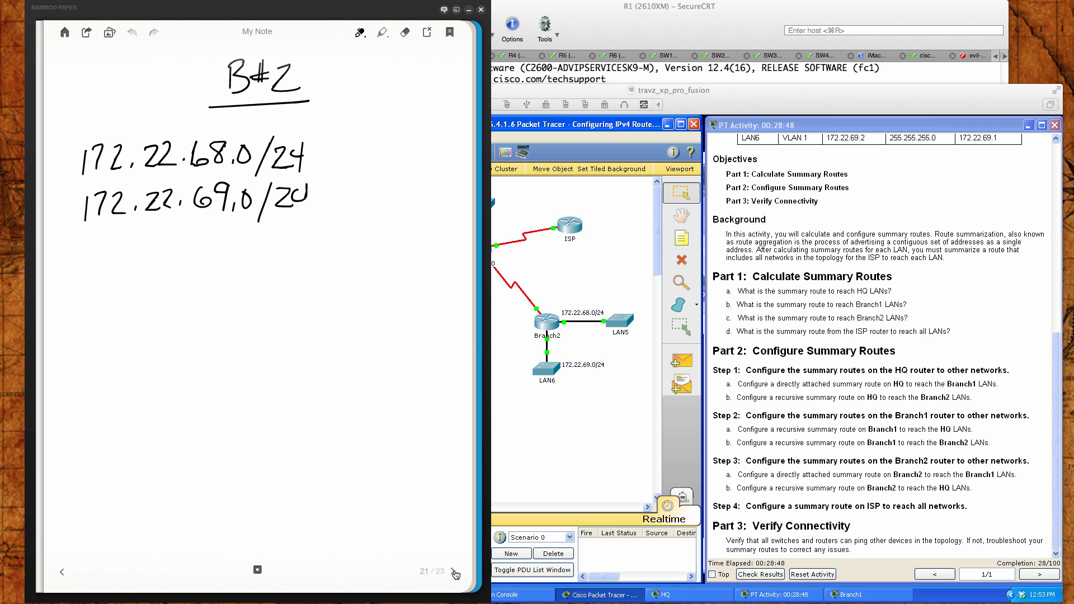
click(454, 573)
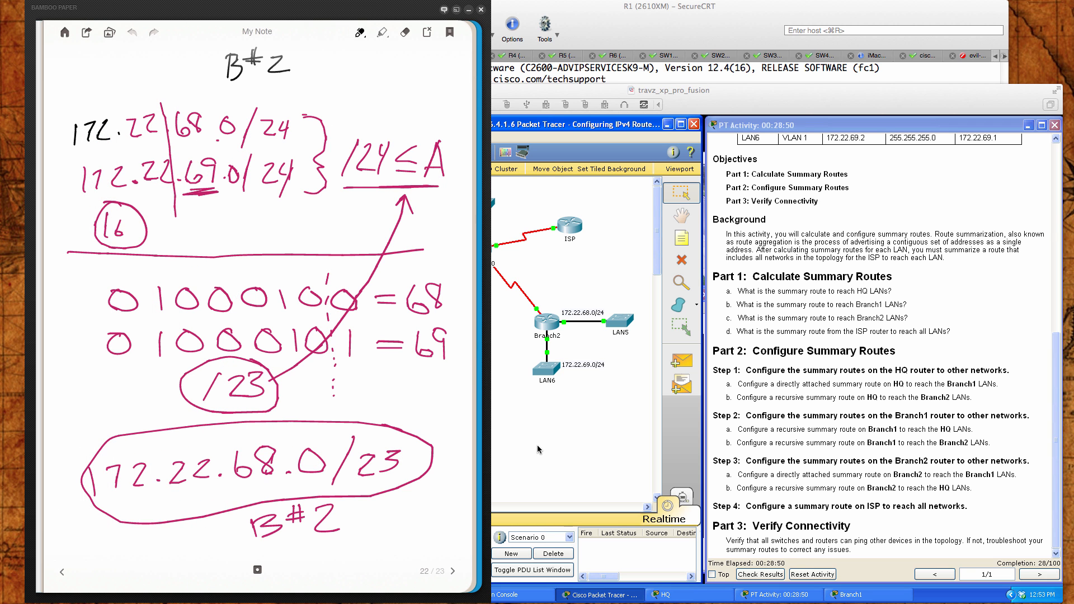
click(537, 446)
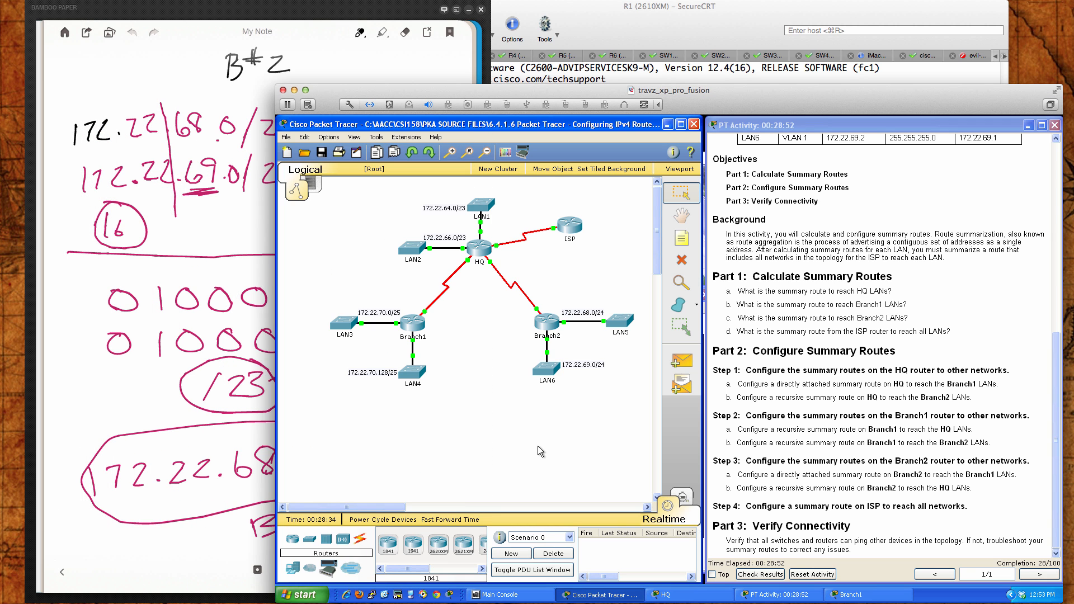
click(412, 325)
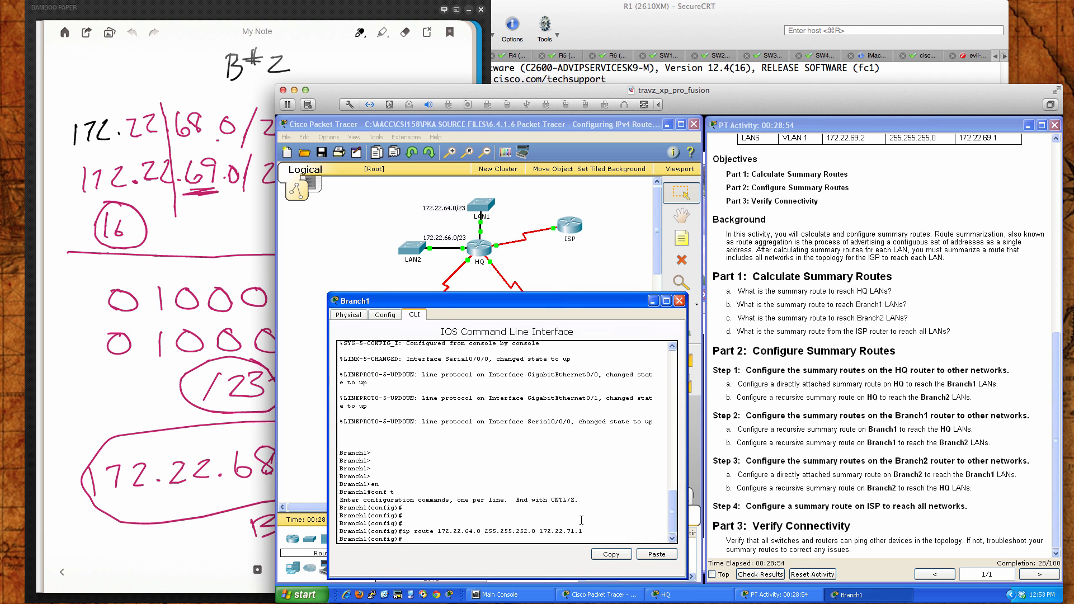
- Configure the Branch1 summary route to the Branch2 LANs with ip route 172.22.68.0 255.255.254.0 172.22.71.1, adapting the previous command
key(Up)
key(BackSpace)
text(4)
key(BackSpace)
key(BackSpace)
key(BackSpace)
text(8.0)
click(210, 490)
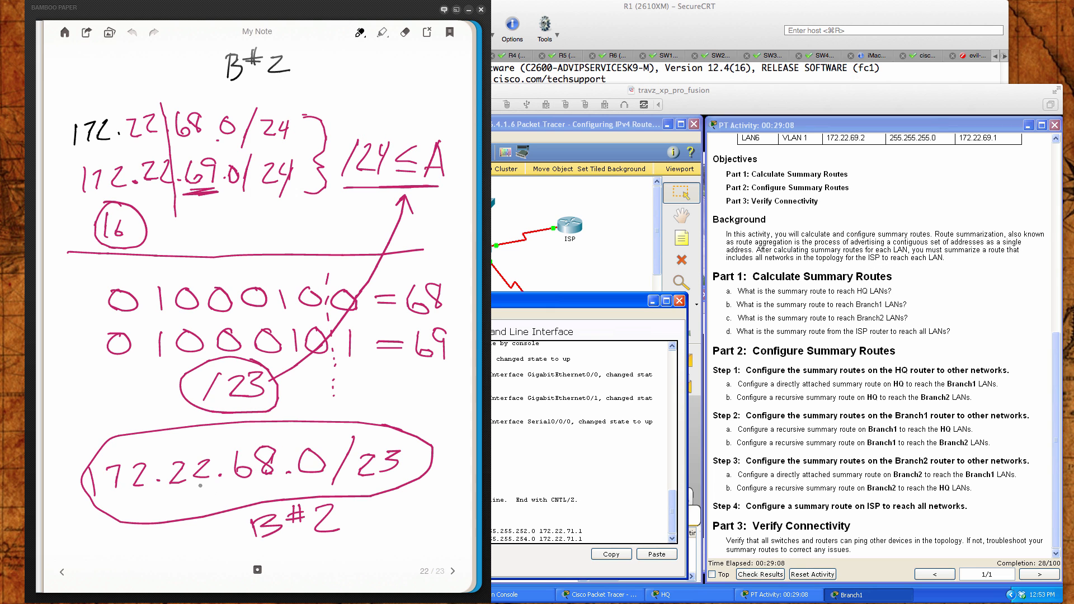
click(643, 469)
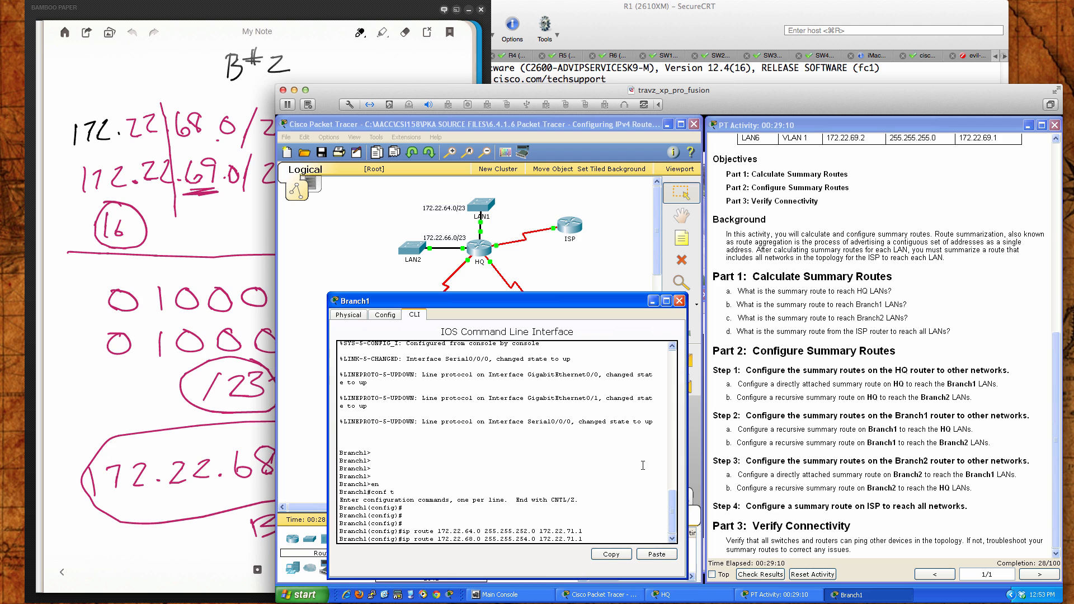
key(Return)
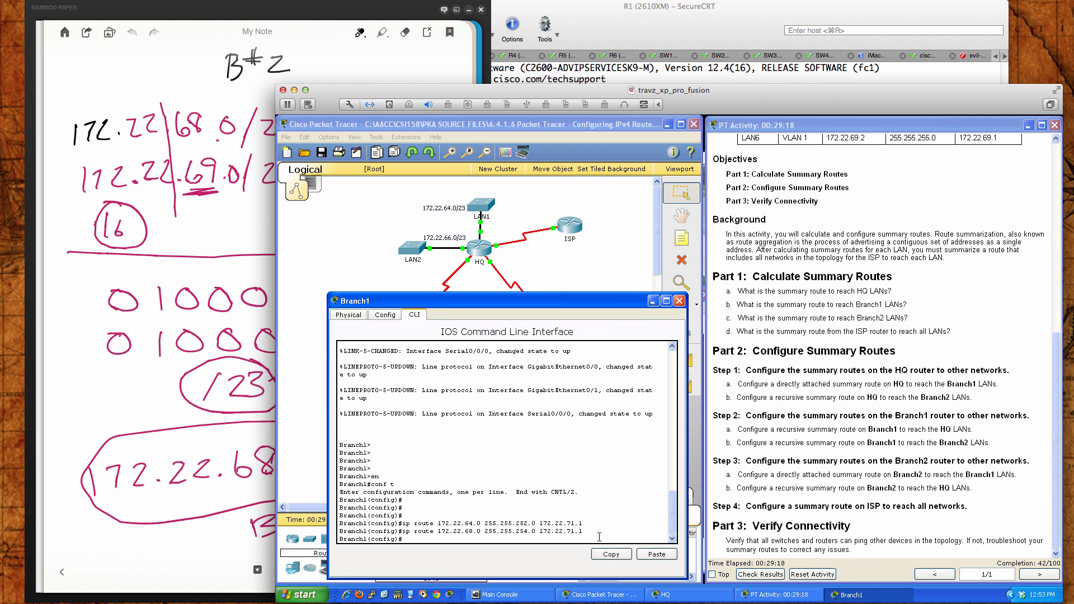
- Leave global configuration mode on the Branch1 router with end
key(Return)
key(Return)
key(Return)
text(end)
key(Return)
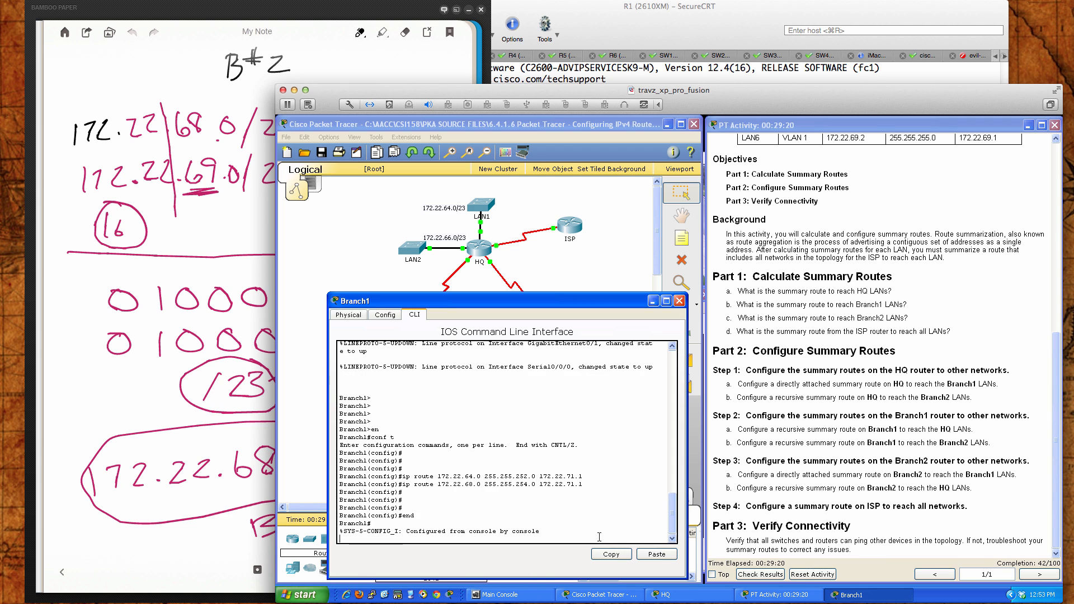
- Save the Branch1 configuration with wri mem and close the router's window
key(Return)
key(Return)
text(wri mem)
key(Return)
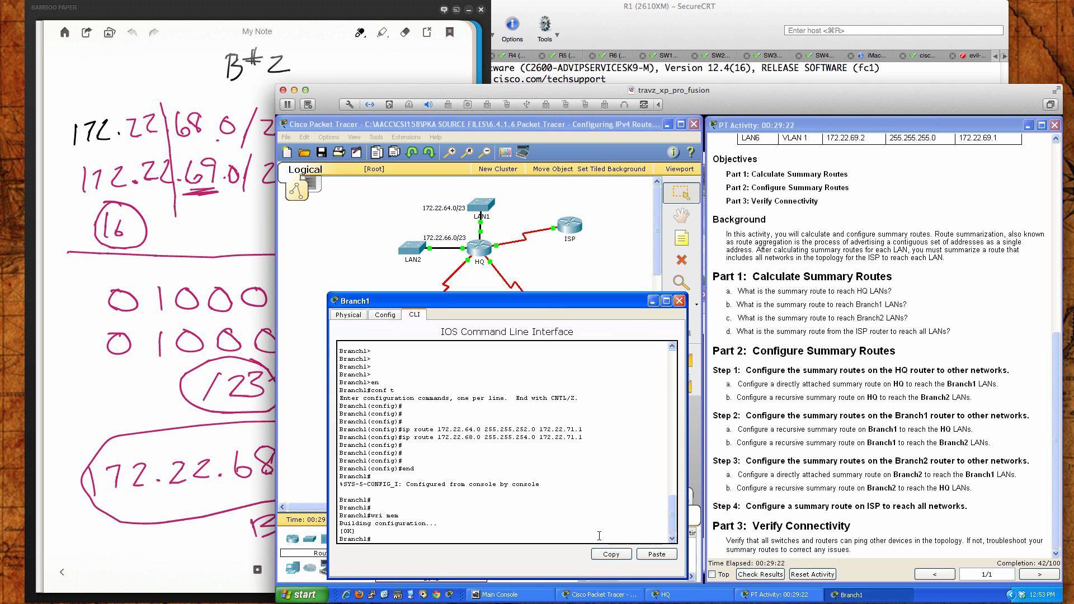
click(679, 301)
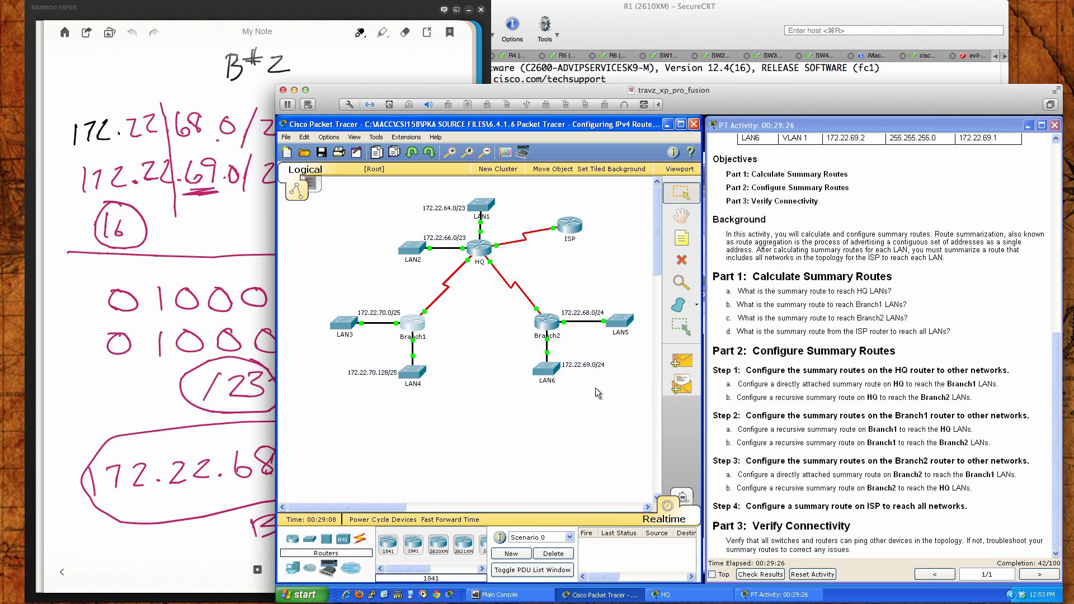
- Open the Branch2 router's command line at the user prompt, with its window below HQ in the topology
click(549, 325)
drag(617, 226, 488, 304)
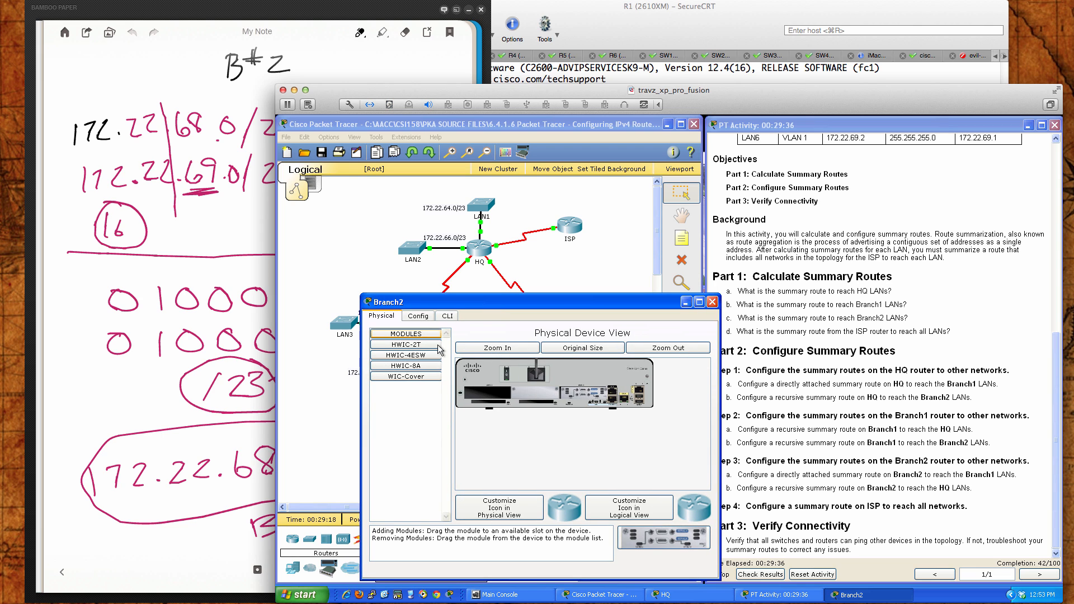
click(442, 316)
key(Return)
key(Return)
key(Return)
key(Return)
key(Return)
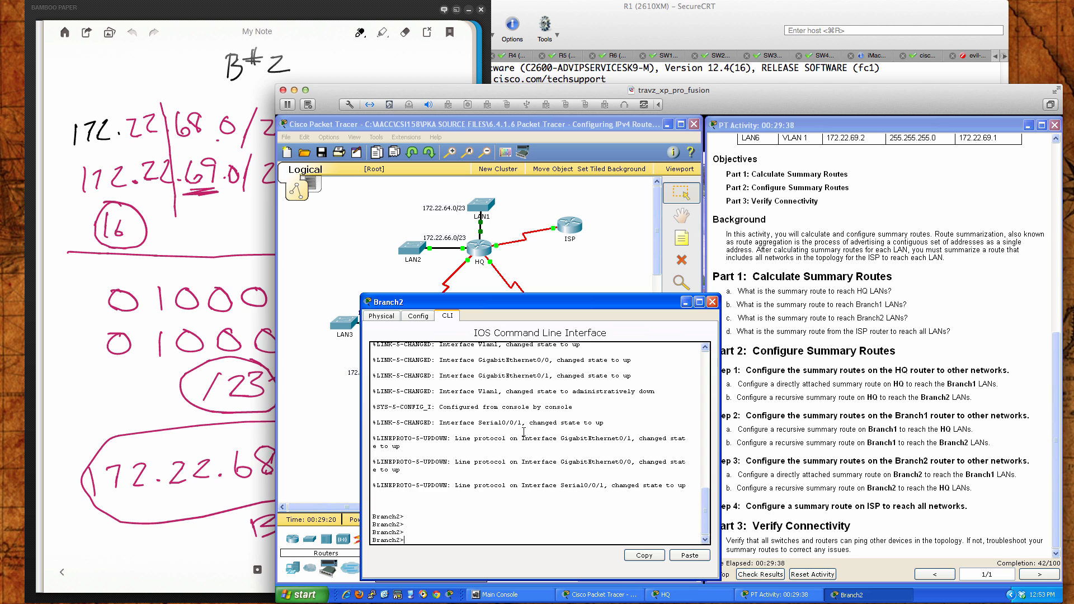
- Enter privileged mode with en and global configuration mode with conf t on the Branch2 router
text(en)
key(Return)
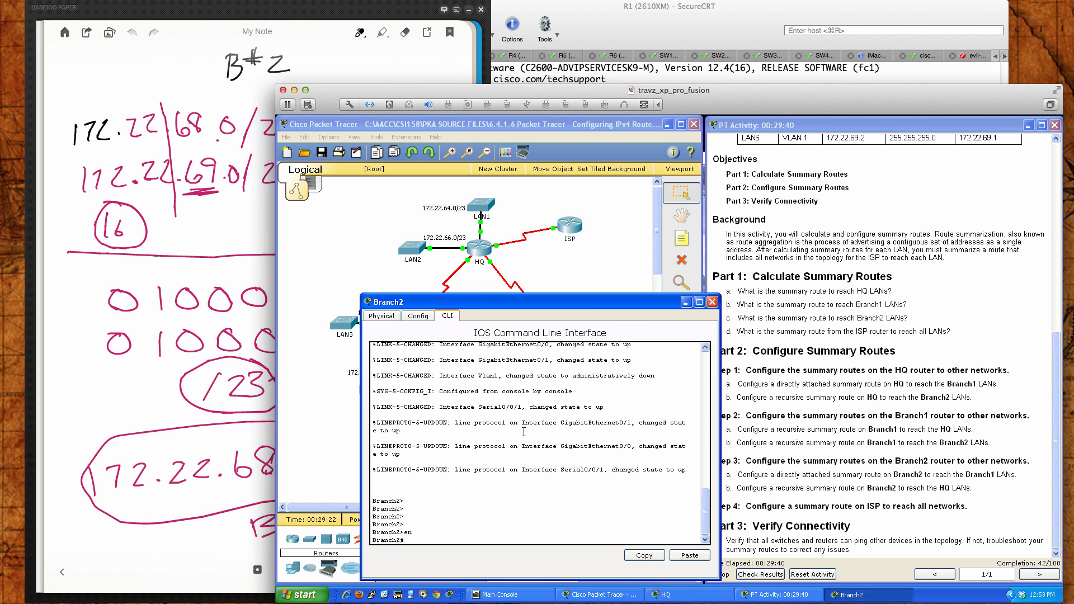
key(Return)
key(Return)
key(Return)
text(conf t)
key(Return)
key(Return)
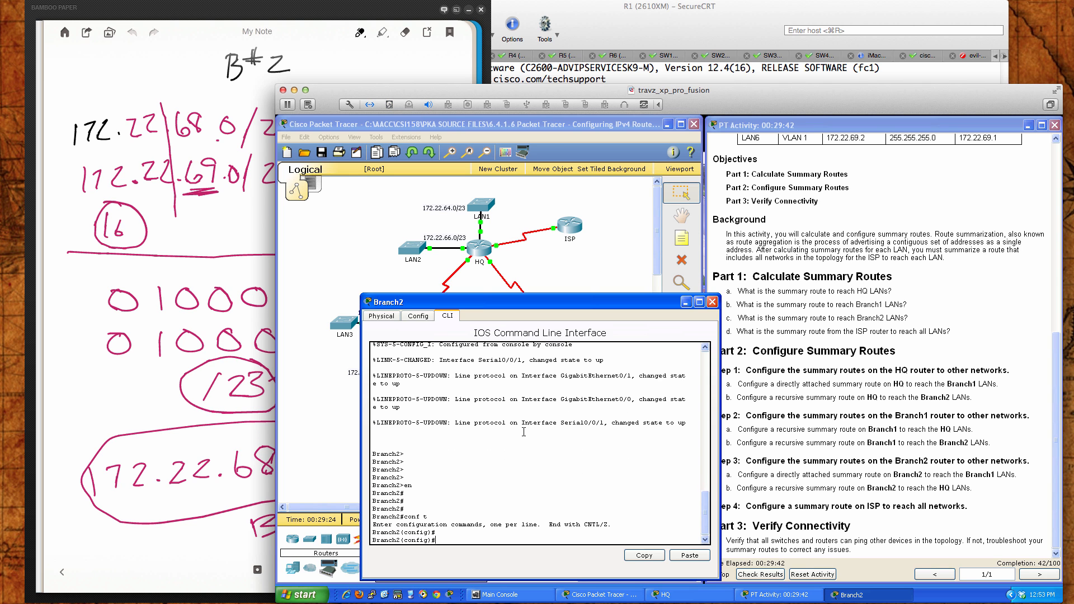
key(Return)
key(Return)
- Start an ip route command on Branch2 and find the Branch1 summary calculation in the Bamboo Paper notes
text(ip route)
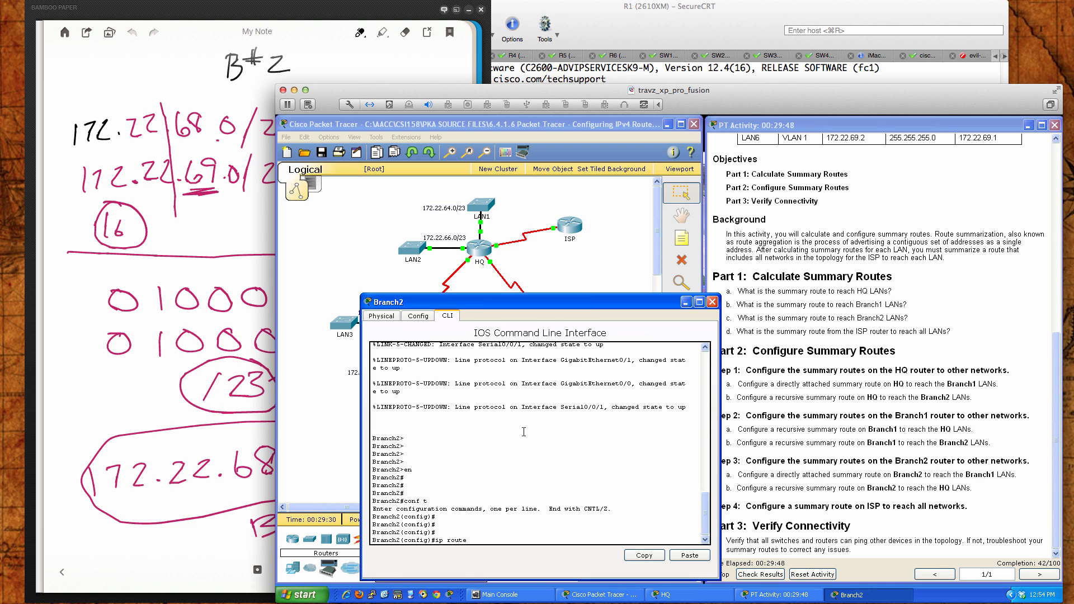
click(200, 489)
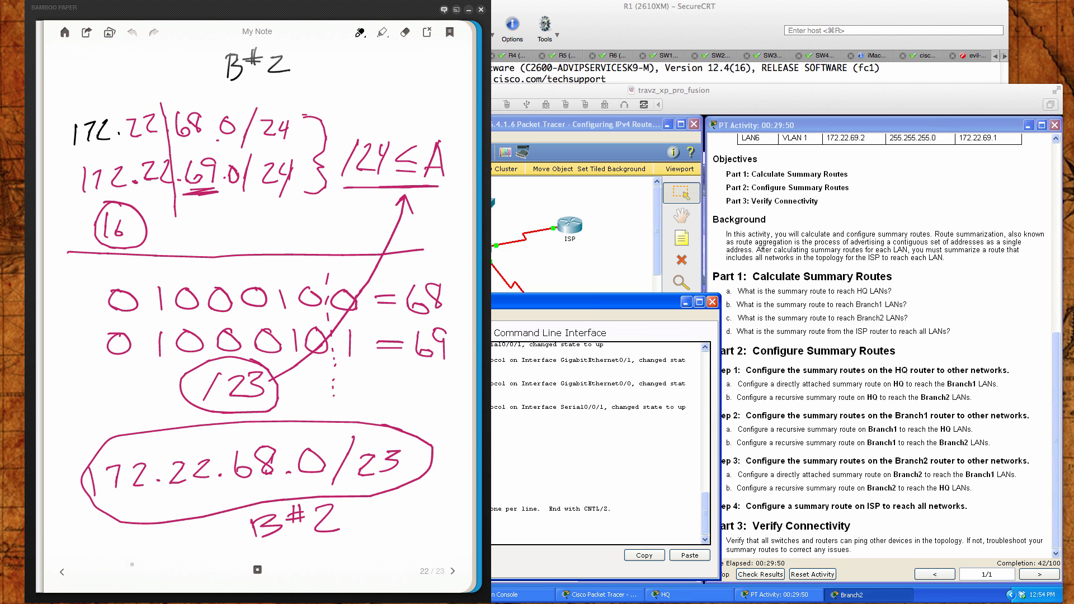
click(62, 572)
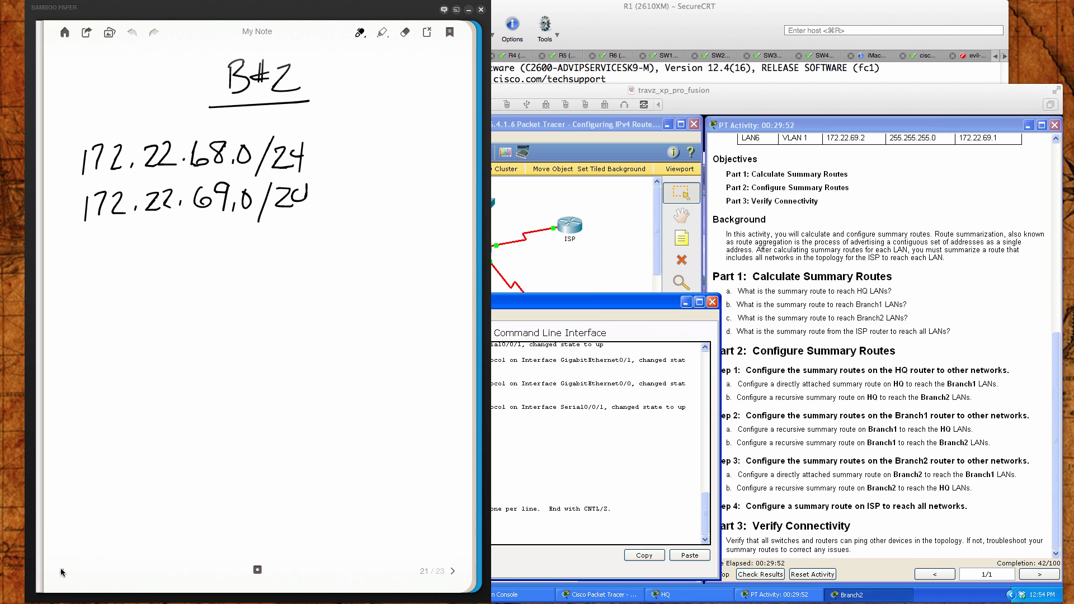
click(61, 572)
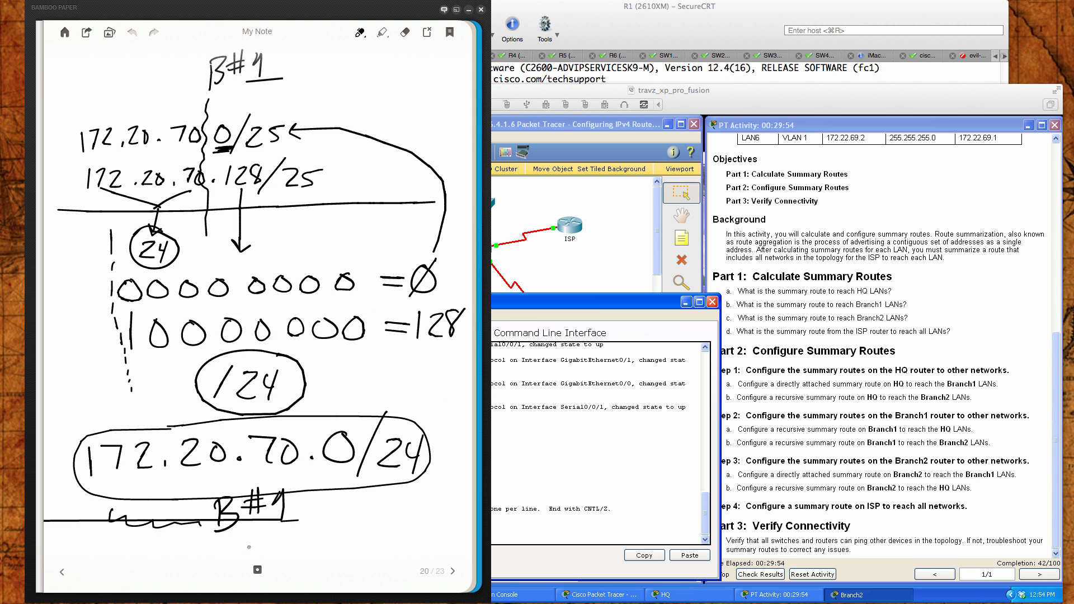
drag(377, 9, 356, 10)
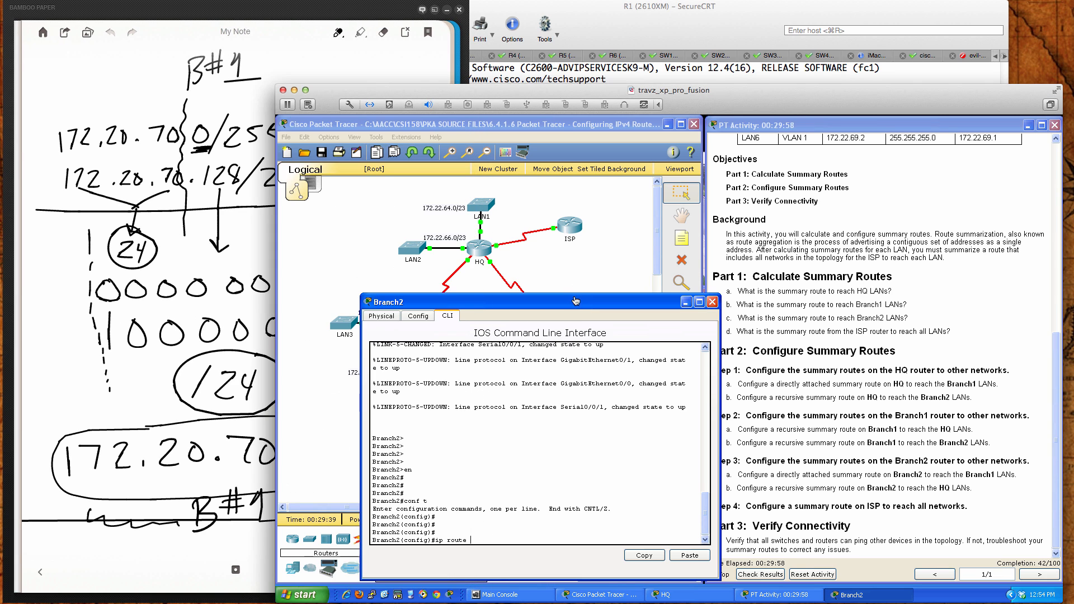
click(576, 302)
- Add a static route on Branch2 to 172.20.70.0 255.255.255.0, using HQ's serial address 172.22.71.5 as next hop
text(ip route 172.20.70.0 255.255.255.0)
click(529, 261)
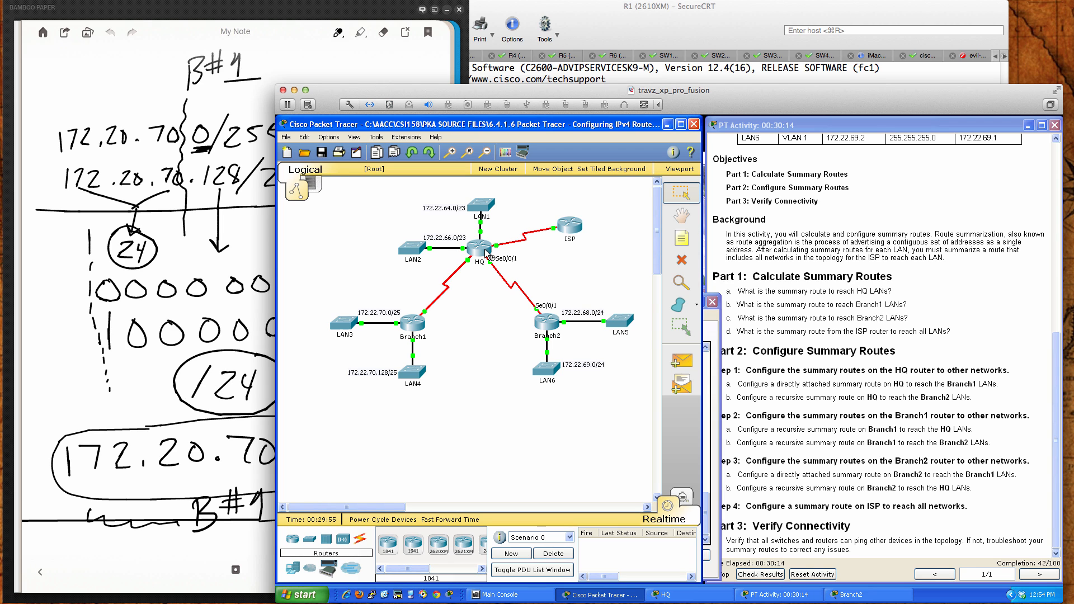
mouse_move(486, 256)
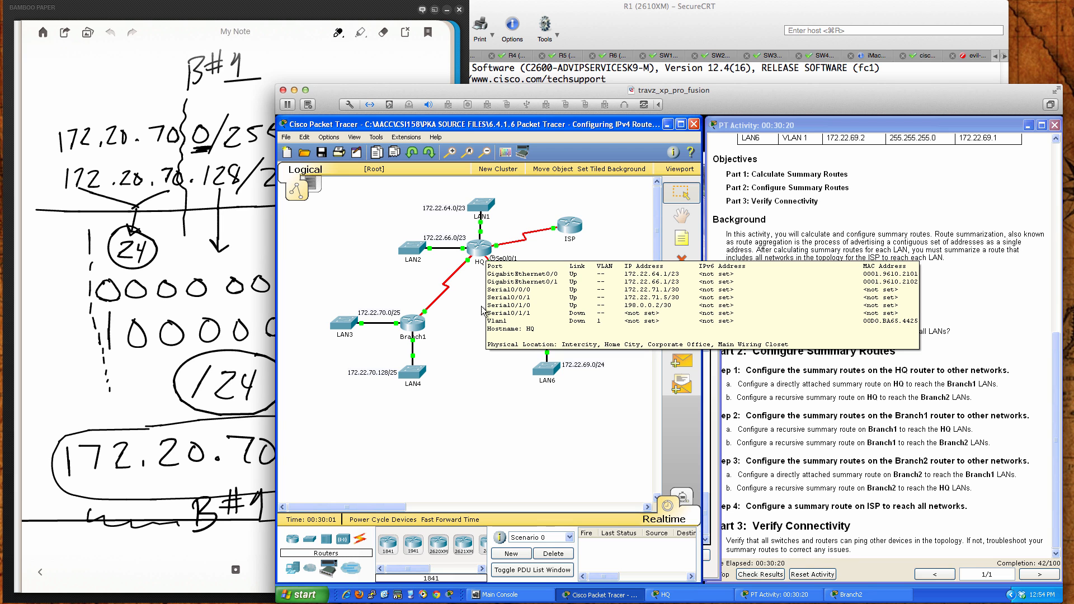
click(535, 324)
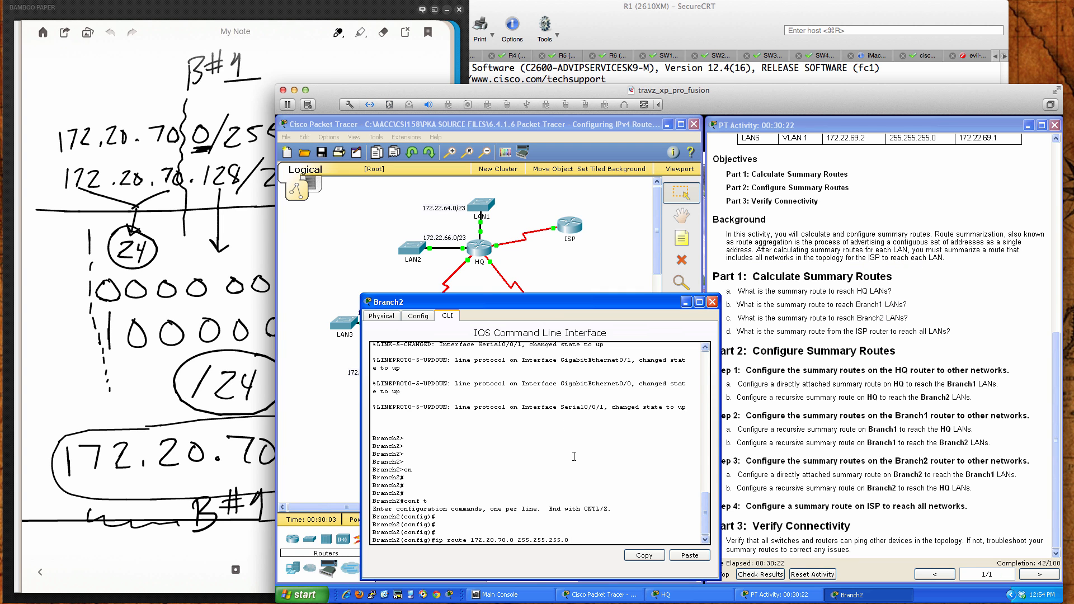
text(172.22.71.5)
key(Return)
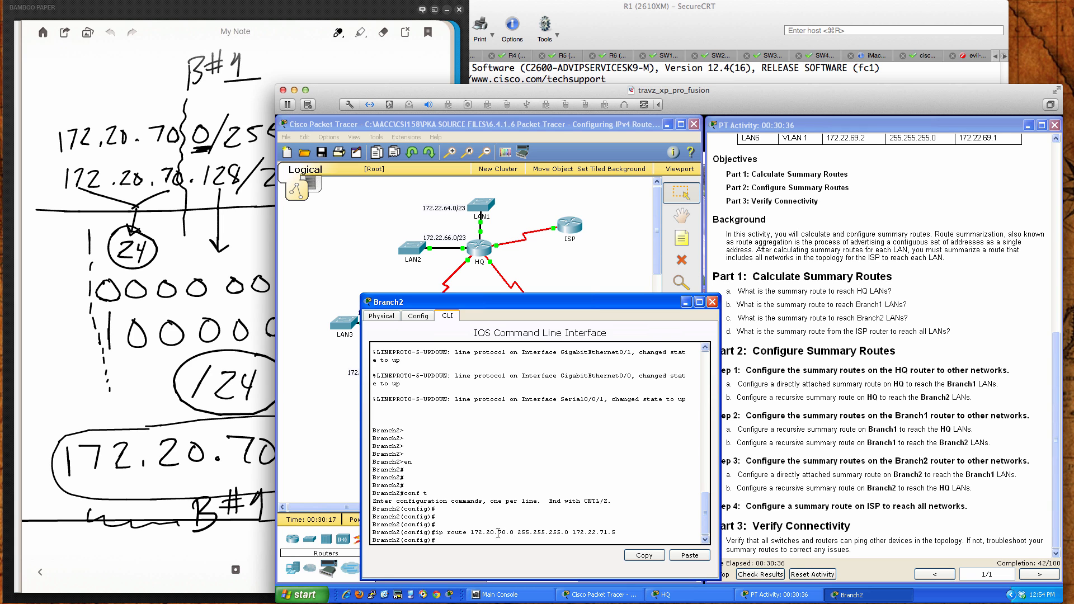
- Compare the Branch1 summary in the notes with the LAN3 and LAN4 addresses, moving the Branch2 window clear of the topology
click(137, 471)
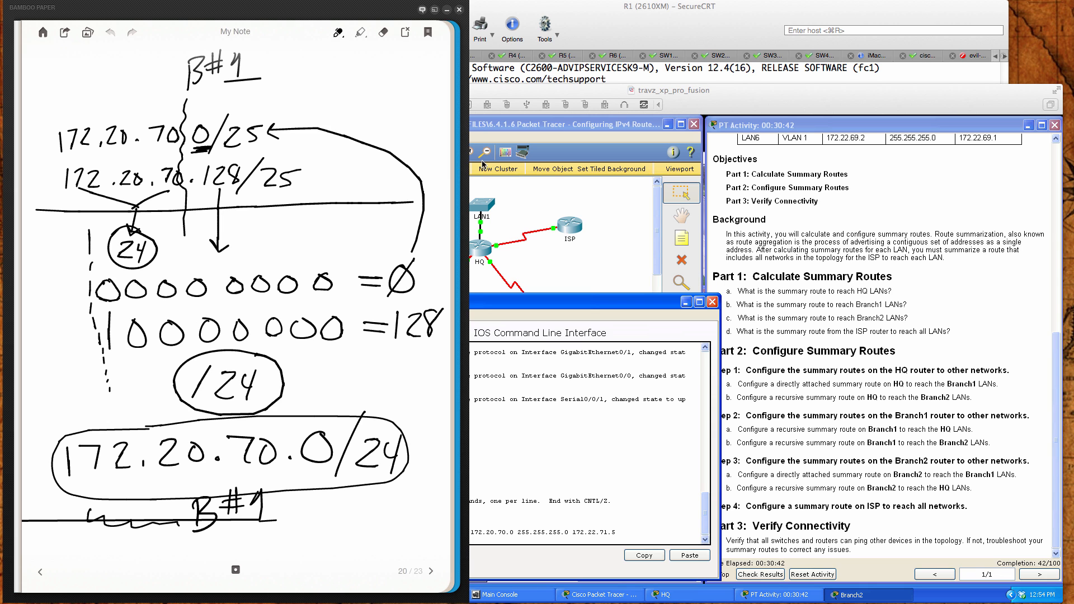
click(640, 249)
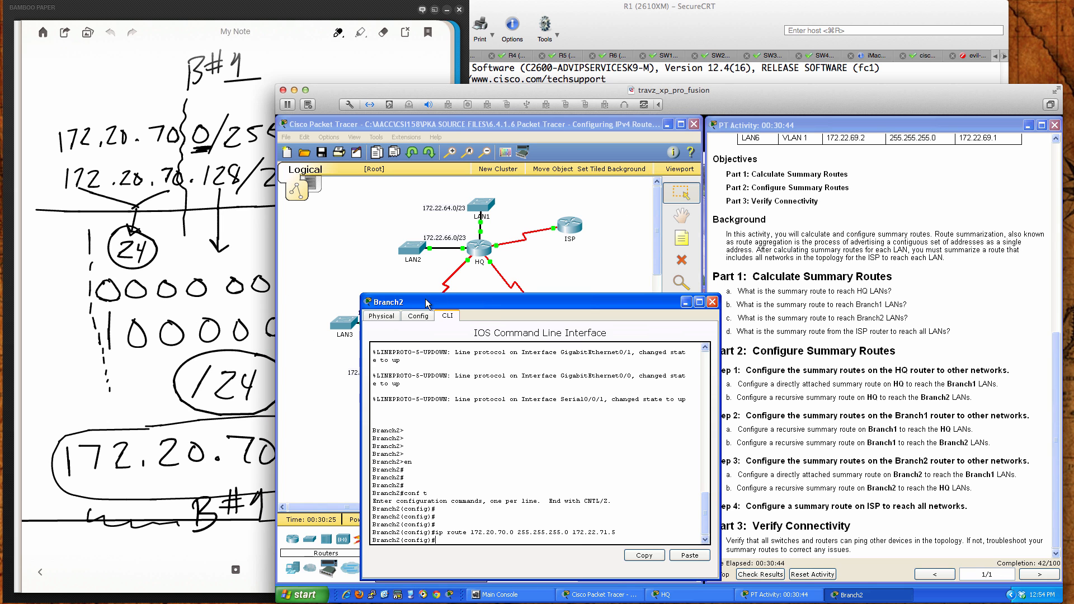
drag(426, 304, 552, 303)
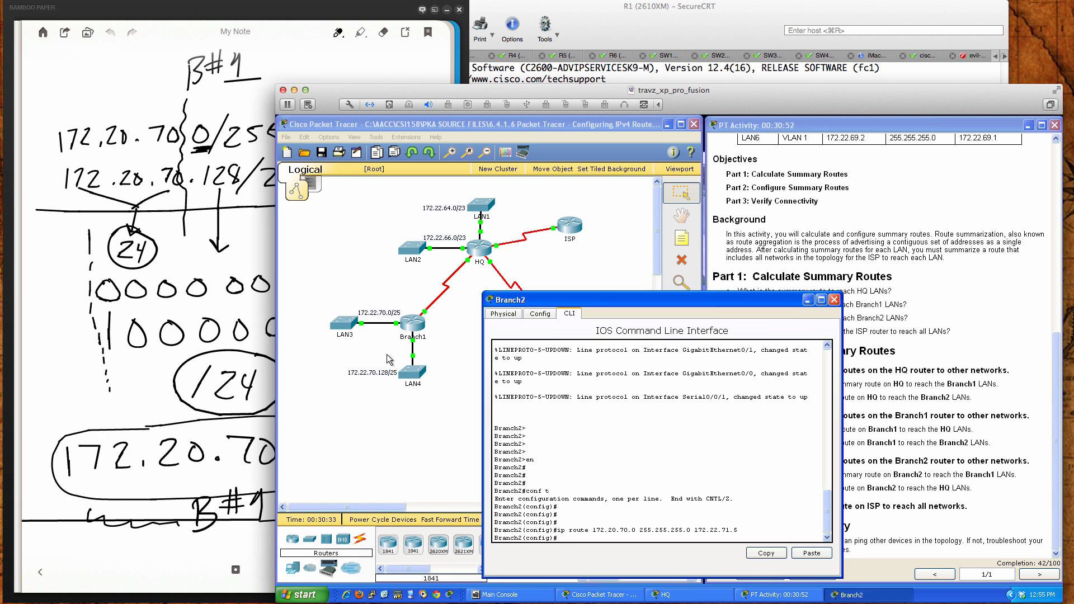
- Circle the differing leading bits 0 and 1 and the second octets 20 in the Bamboo Paper Branch1 calculation
click(115, 358)
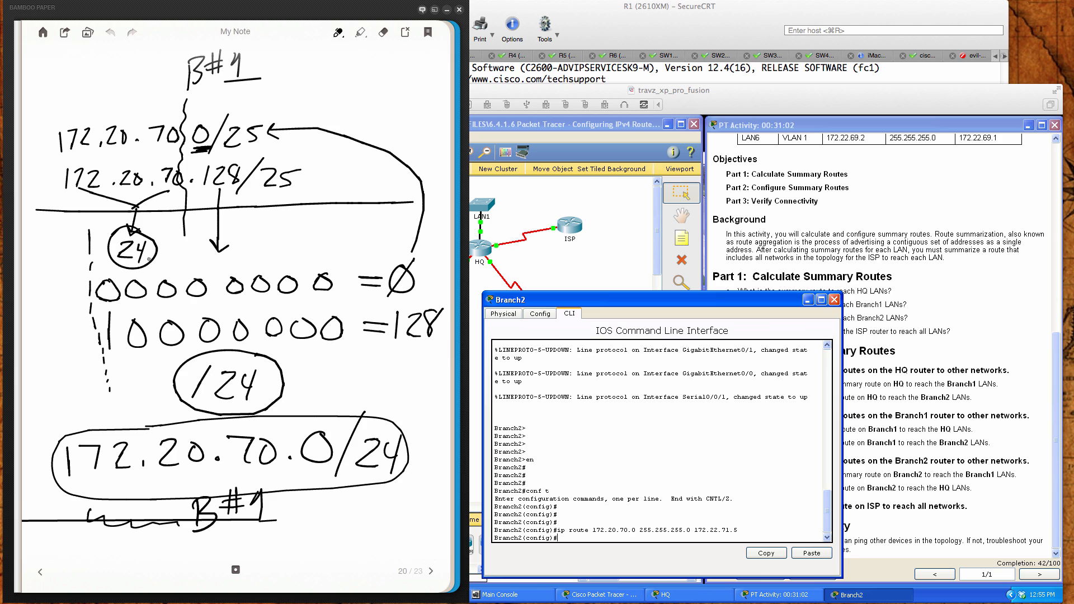
mouse_move(102, 269)
mouse_down()
mouse_move(96, 341)
mouse_move(124, 342)
mouse_move(123, 289)
mouse_move(101, 273)
mouse_up()
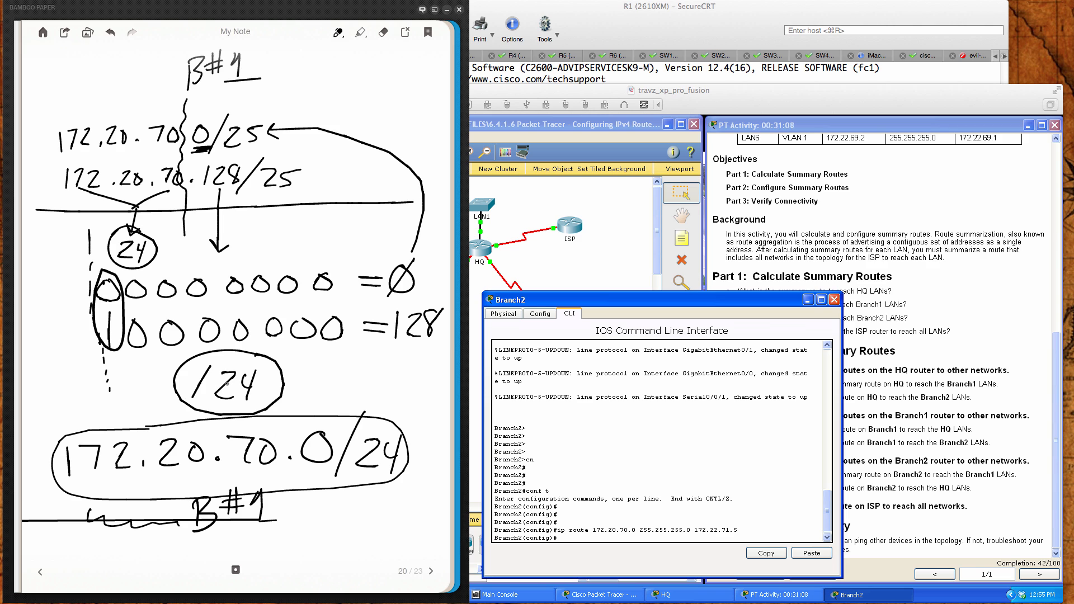
click(492, 256)
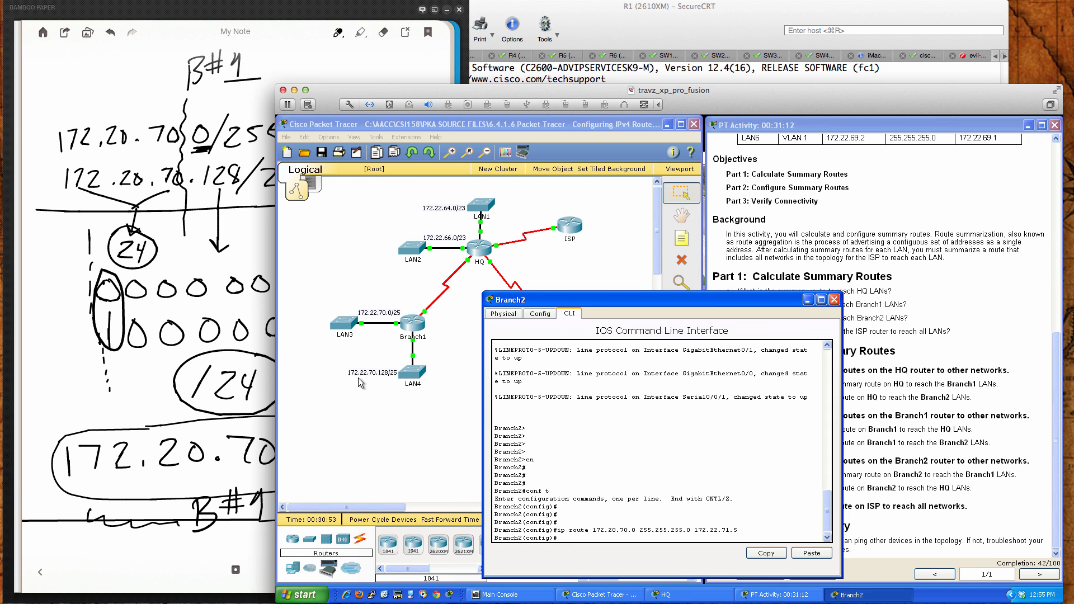
click(151, 384)
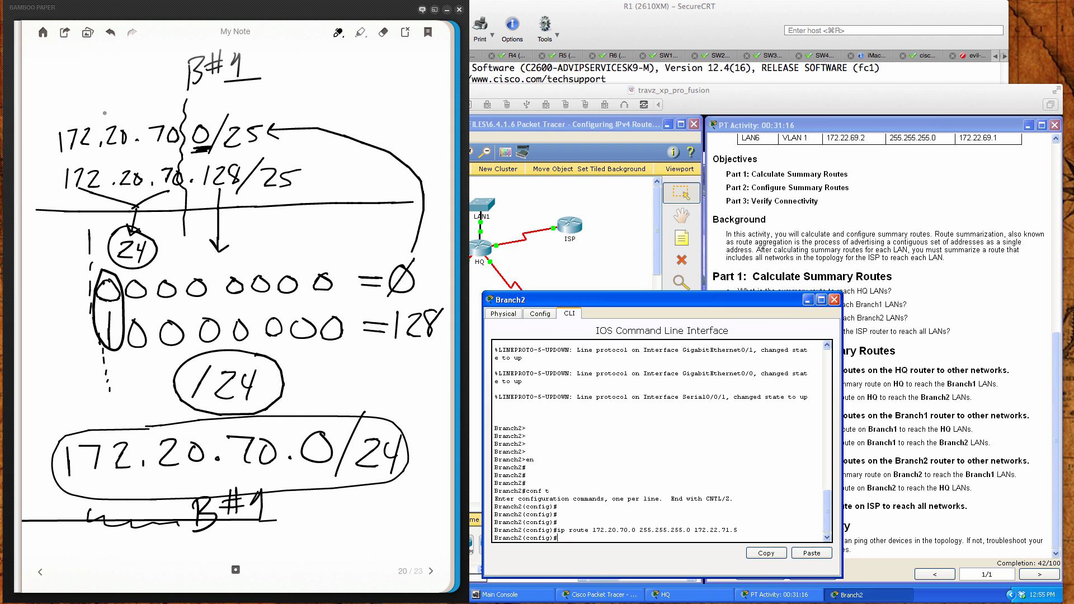
mouse_move(105, 112)
mouse_down()
mouse_move(105, 156)
mouse_move(130, 199)
mouse_move(151, 160)
mouse_move(124, 110)
mouse_move(105, 115)
mouse_up()
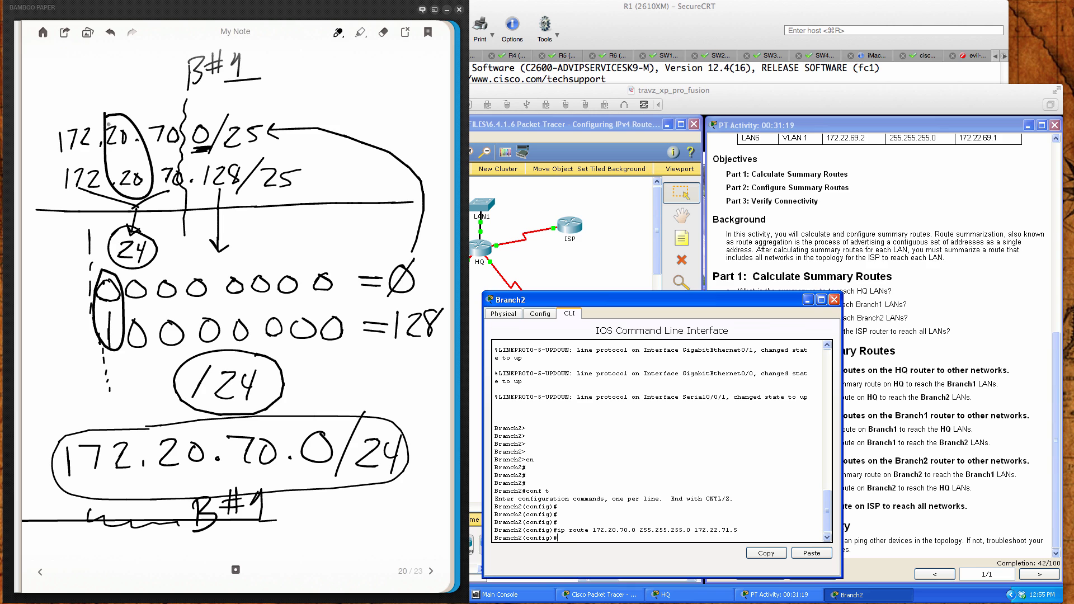
- Remove the 172.20.70.0 255.255.255.0 route via 172.22.71.5 from Branch2 with the no form of the command
click(673, 440)
key(Up)
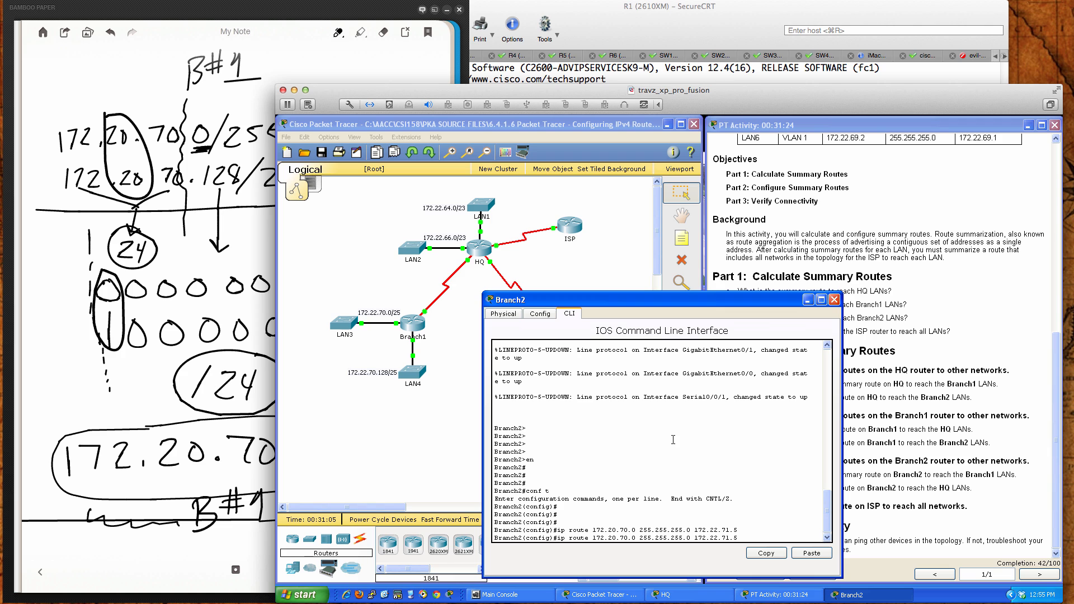
key(ctrl+a)
text(no)
key(Return)
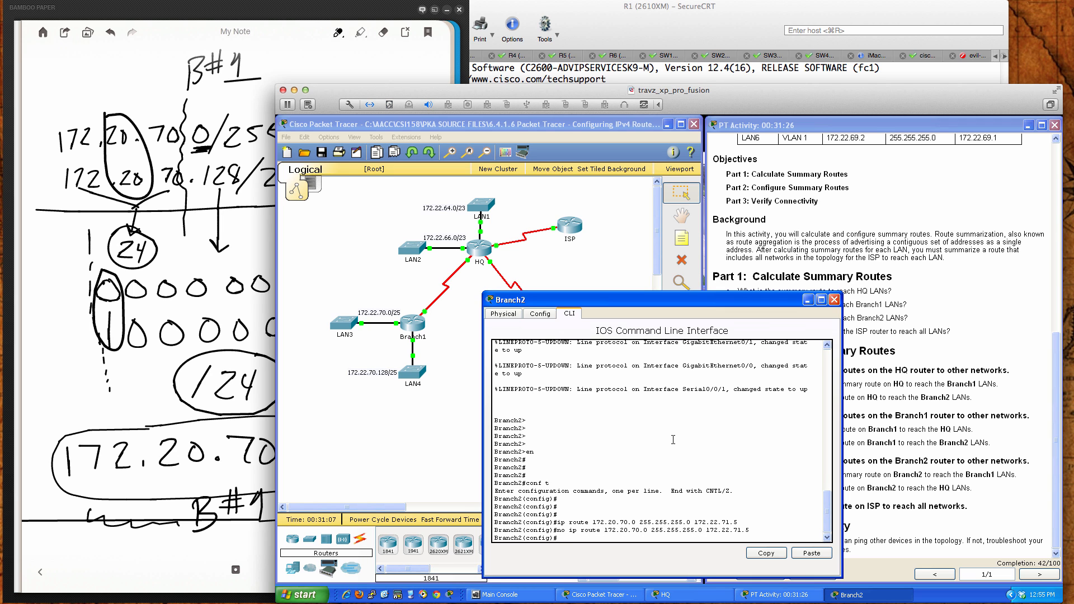
- Configure ip route 172.22.70.0 255.255.255.0 172.22.71.5 on Branch2 by editing the recalled command
key(Up)
key(Return)
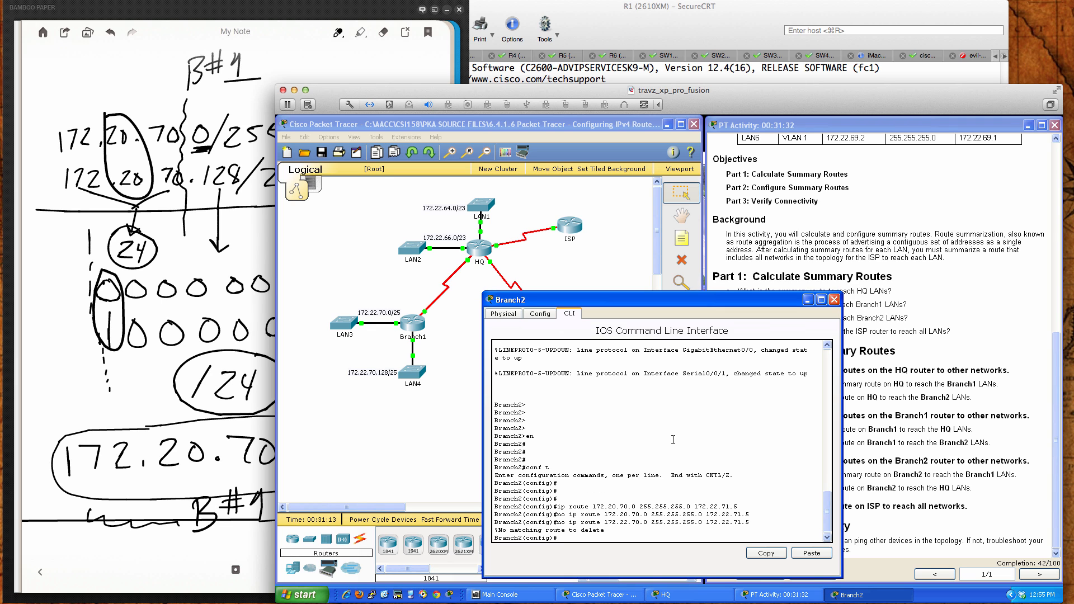
key(Up)
key(Left)
key(Left)
key(Left)
key(Left)
key(Left)
key(Left)
key(Left)
key(Left)
key(Left)
key(Left)
key(Left)
key(Left)
key(Left)
key(Left)
key(Left)
key(Left)
key(Left)
key(Left)
key(Left)
key(Left)
key(BackSpace)
key(BackSpace)
key(BackSpace)
key(Return)
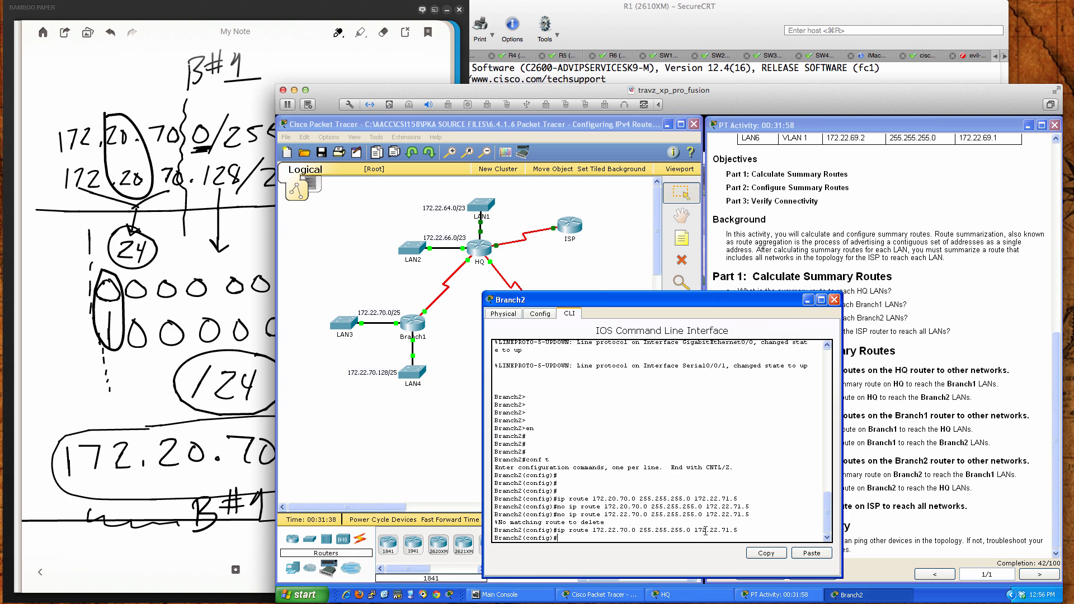
- Close the Branch2 window and open HQ's command line, placing its window clear of Branch1 in the topology
click(835, 300)
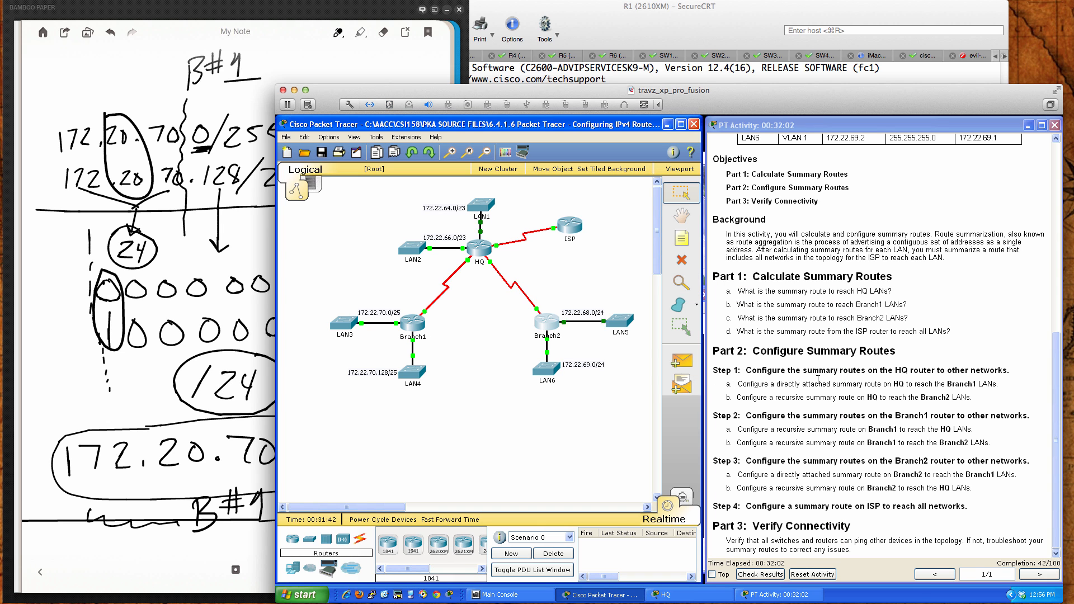
click(481, 247)
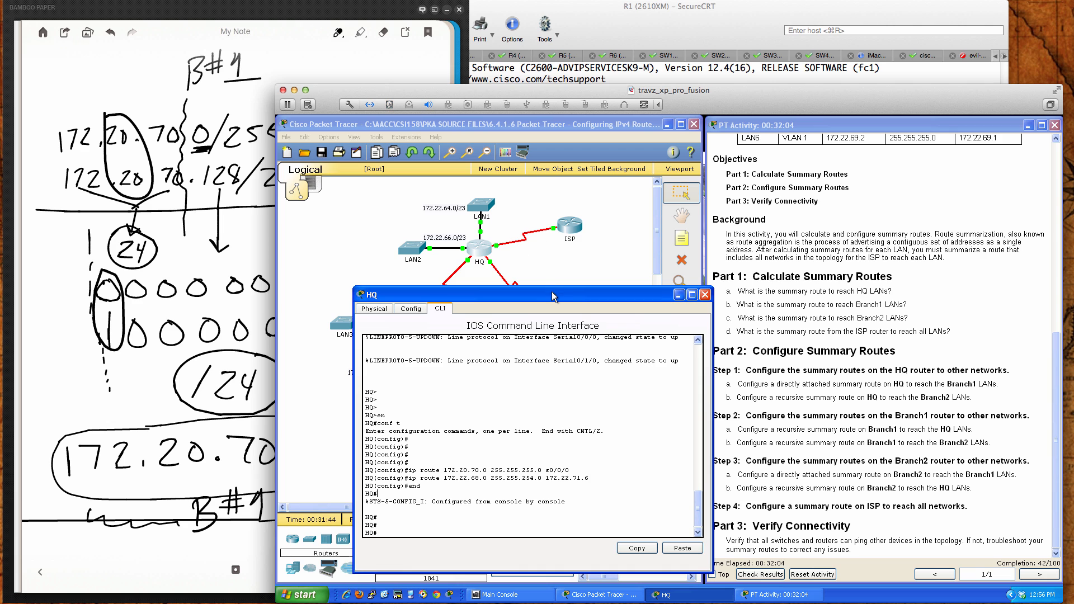
mouse_move(552, 293)
mouse_down()
mouse_move(640, 293)
mouse_move(569, 293)
mouse_up()
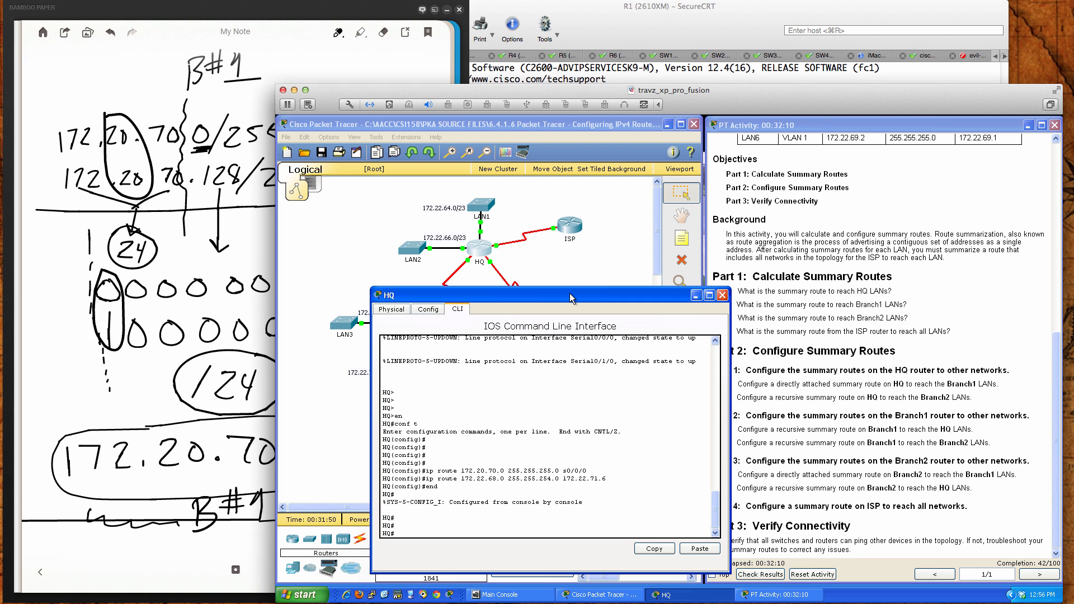
drag(570, 293, 665, 297)
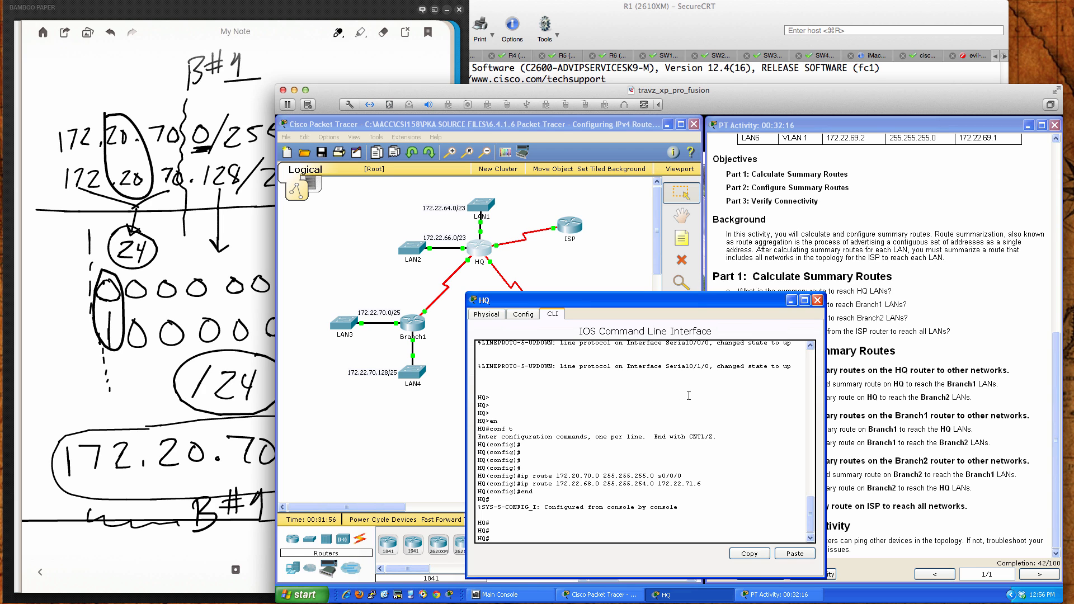
- Show HQ's running configuration with sh run and copy its static route line for 172.20.70.0 via Serial0/0/0
text(sh run)
key(Return)
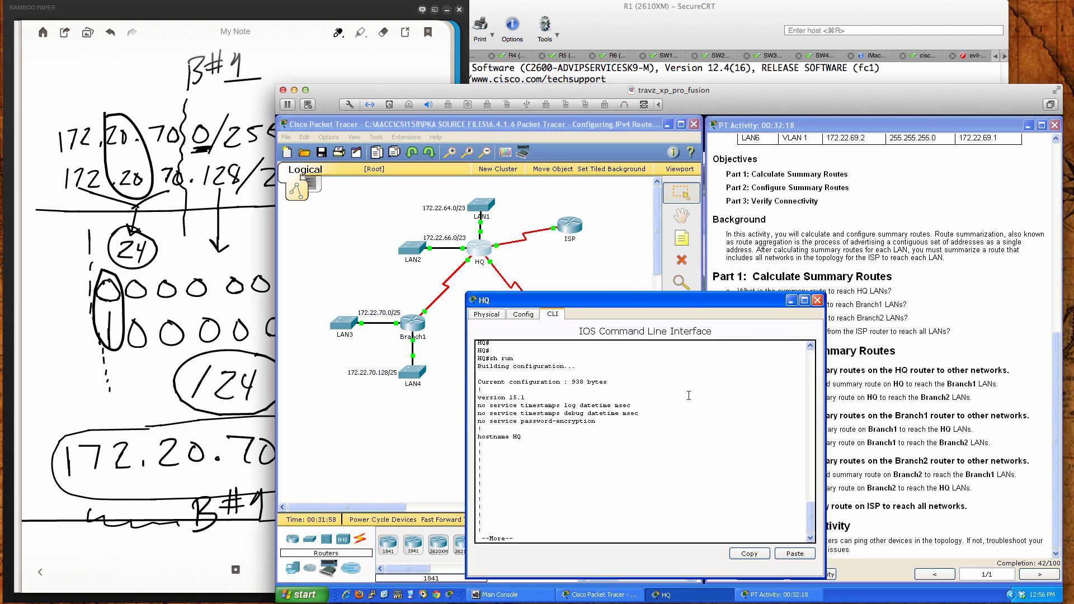
key(space)
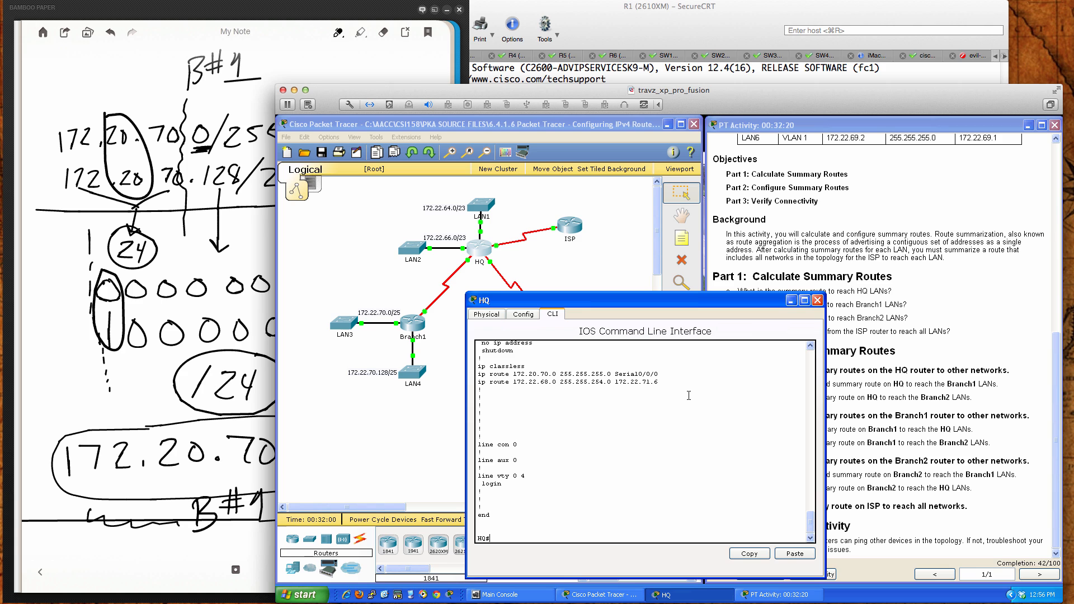
drag(512, 374, 556, 375)
drag(480, 374, 659, 374)
key(ctrl+c)
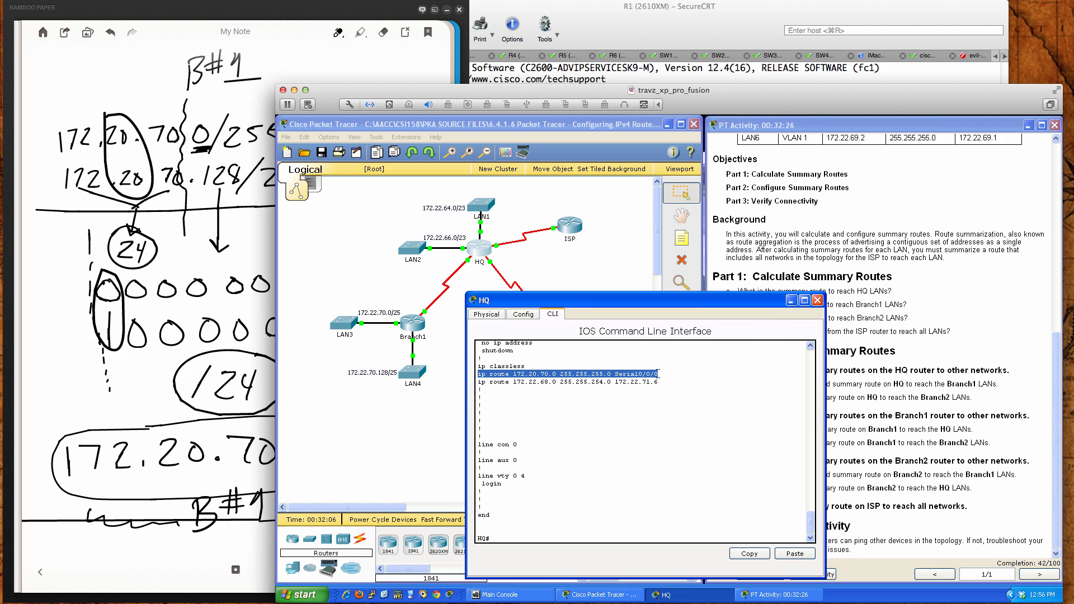
click(684, 400)
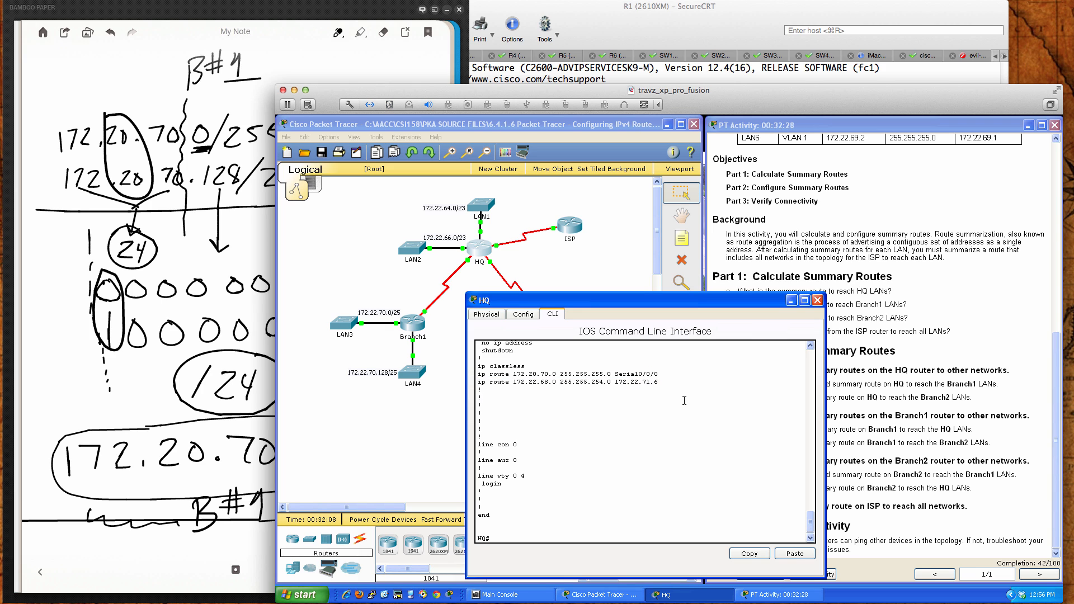
- Enter global configuration mode on HQ and try to enter the copied Serial0/0/0 route with the network 172.22.70.0
text(conf t)
key(Return)
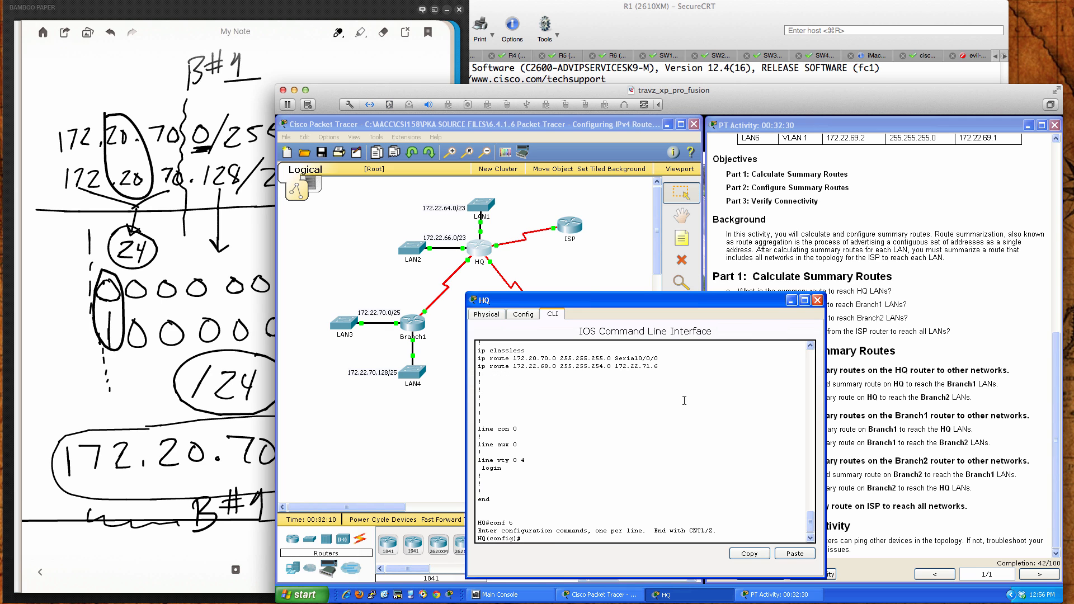
text(ip route)
key(ctrl+v)
key(Return)
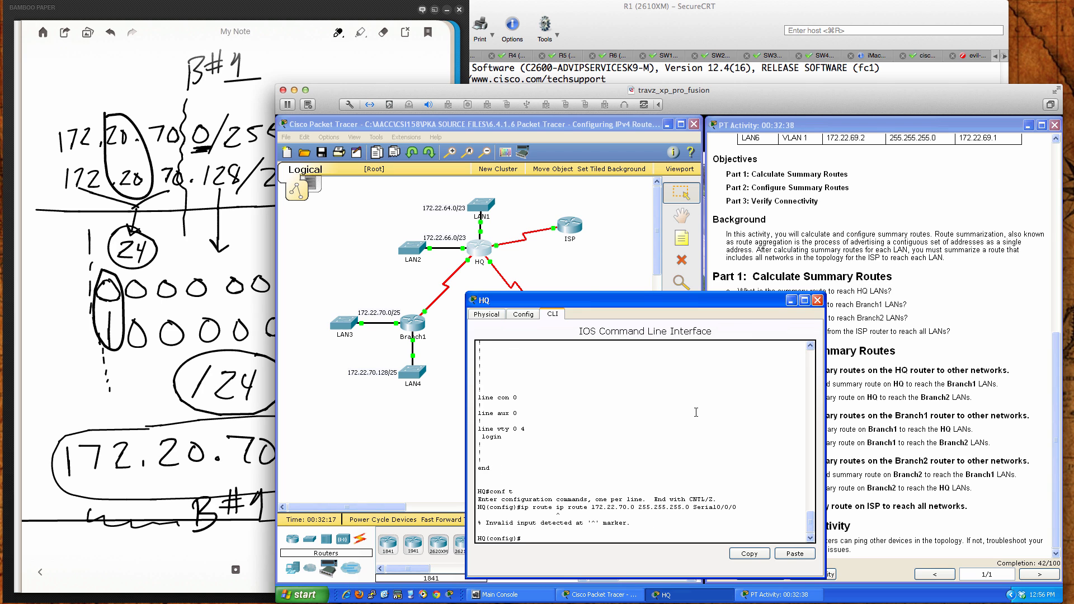
- Delete the duplicated ip route words and enter ip route 172.22.70.0 255.255.255.0 Serial0/0/0 on HQ
key(Up)
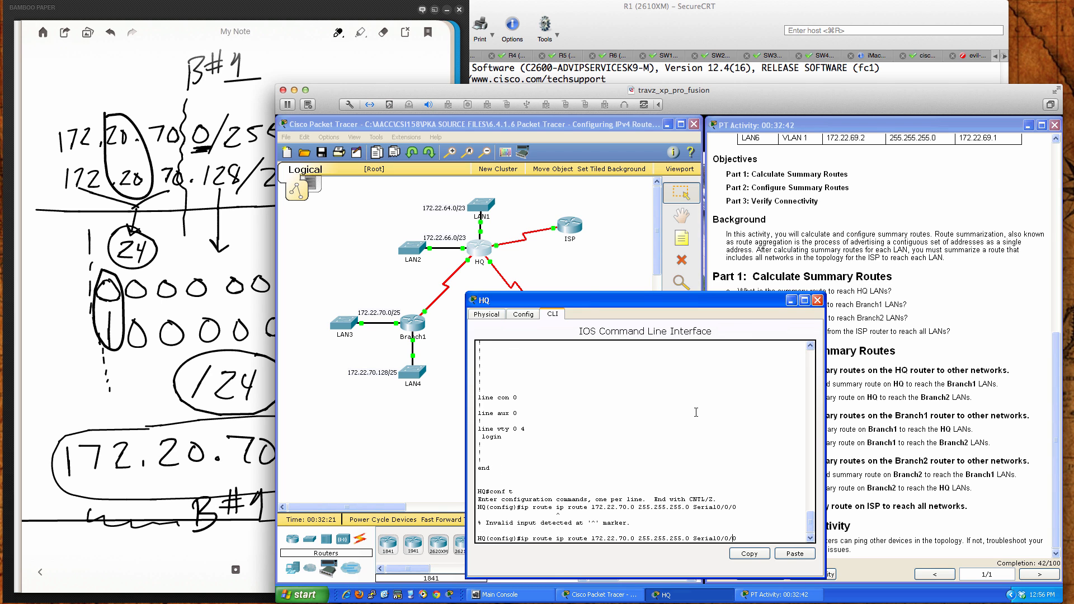
key(Left)
key(Left)
key(Left)
key(Left)
key(Left)
key(Left)
key(Left)
key(Left)
key(BackSpace)
key(BackSpace)
key(BackSpace)
key(BackSpace)
key(BackSpace)
key(BackSpace)
key(BackSpace)
key(BackSpace)
key(BackSpace)
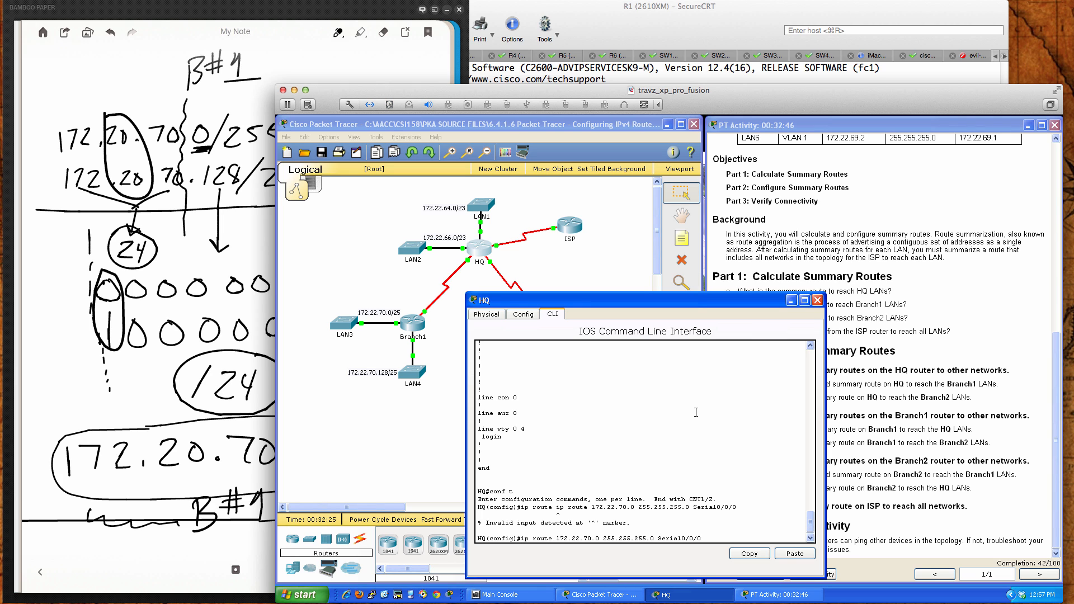
key(Return)
- Remove HQ's incorrect route with no ip route 172.20.70.0 255.255.255.0 Serial0/0/0
key(Up)
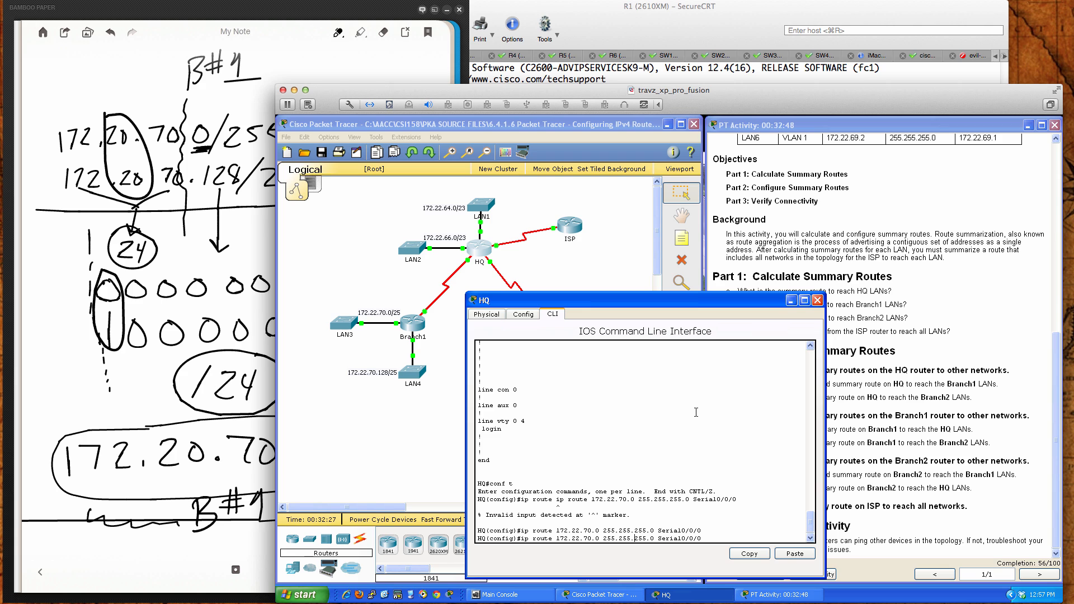
key(ctrl+a)
text(no)
key(Right)
key(Right)
key(Right)
key(Right)
key(Right)
key(Right)
key(Right)
key(Right)
key(Right)
key(Right)
key(Right)
key(Right)
key(Right)
key(Right)
key(Right)
key(BackSpace)
text(0)
key(Return)
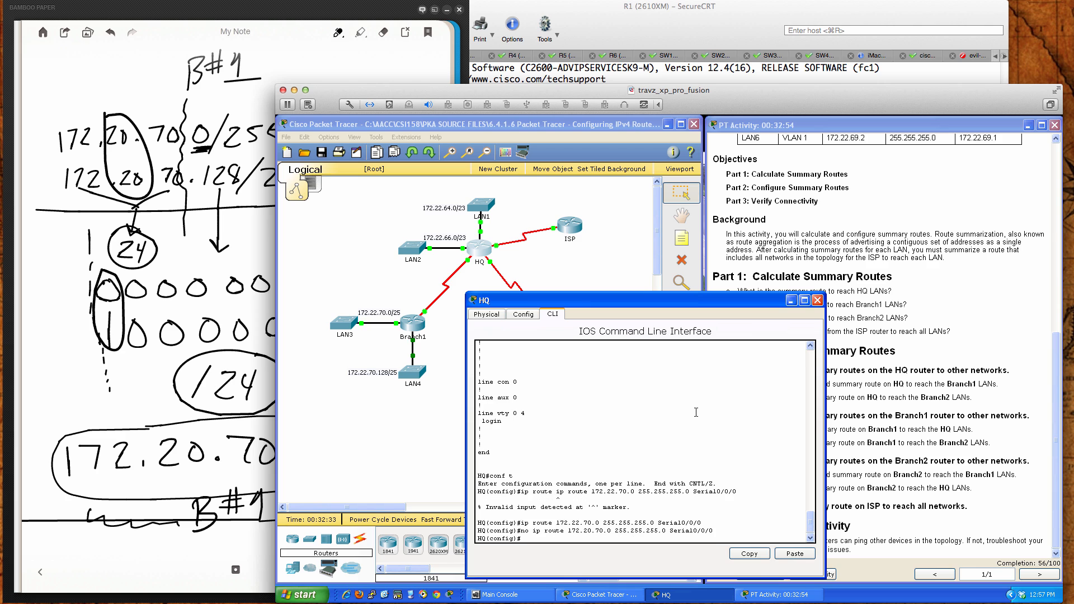
- Review the static routes in HQ's running configuration from configuration mode with do sh run
text(do sh run)
key(Return)
key(space)
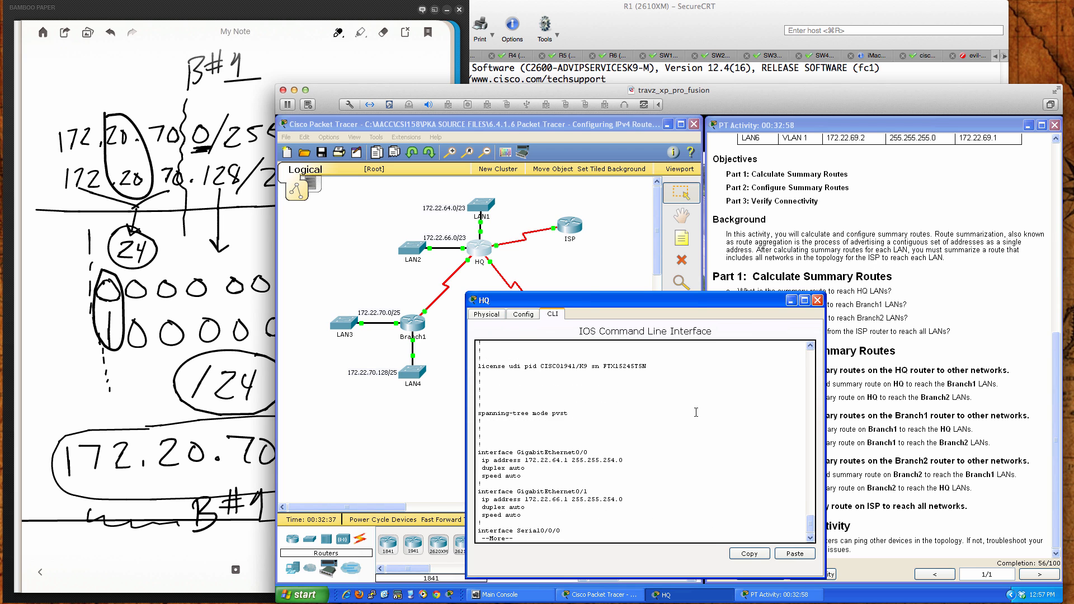
key(space)
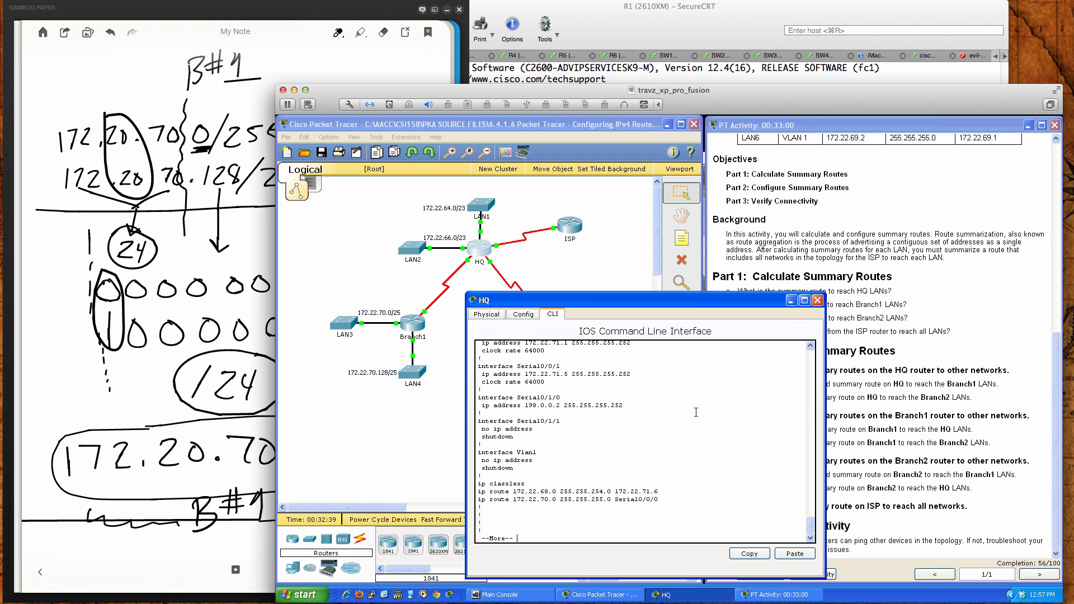
key(Return)
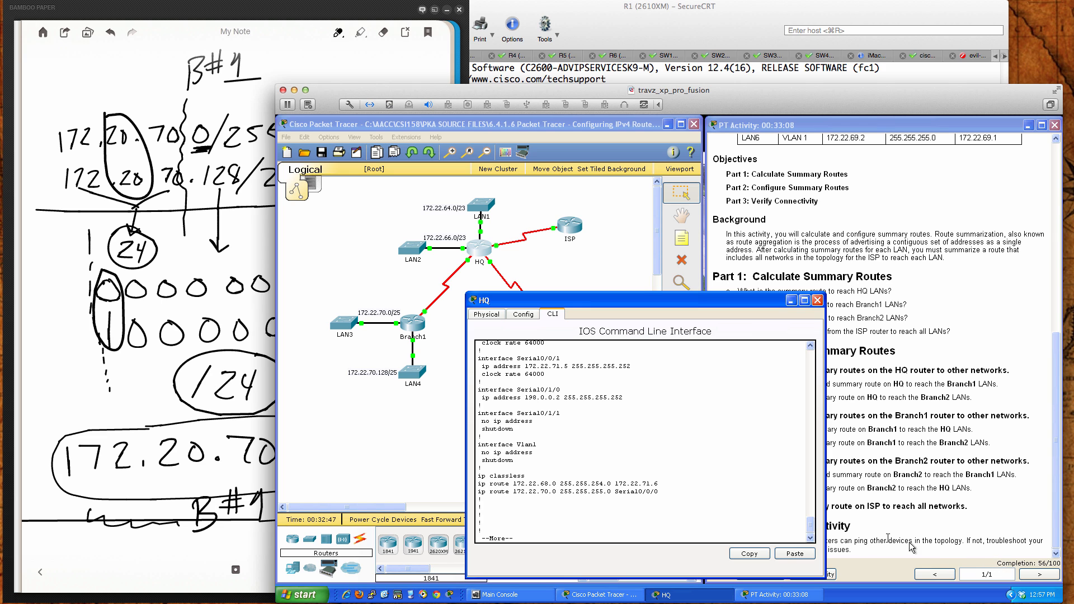
click(750, 489)
key(space)
- Leave configuration mode on HQ with end and save the configuration with wri mem
text(end)
key(Return)
key(Return)
key(Return)
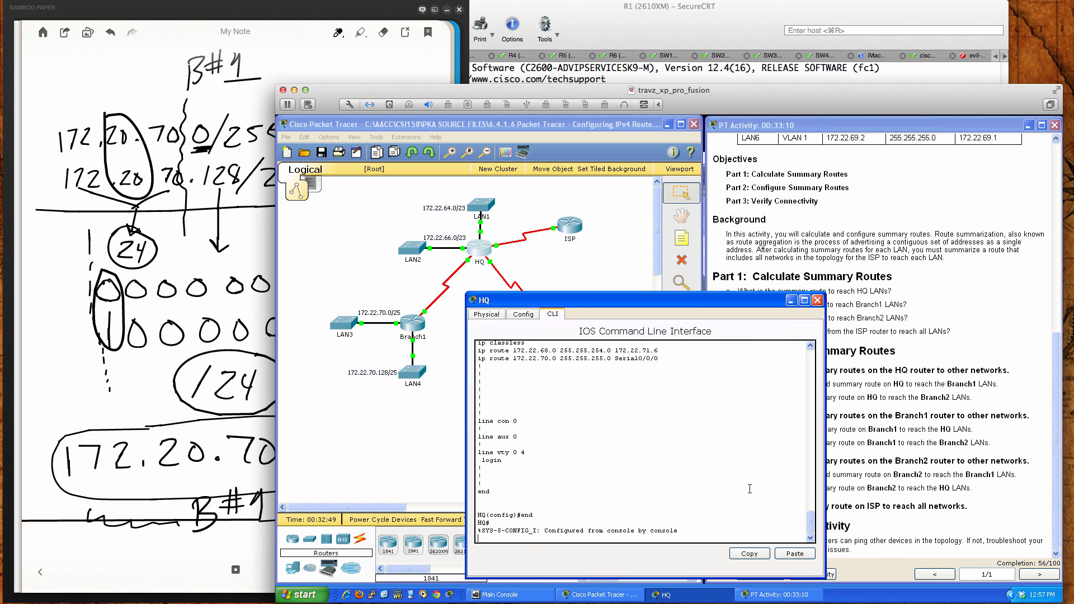
text(wri mem)
key(Return)
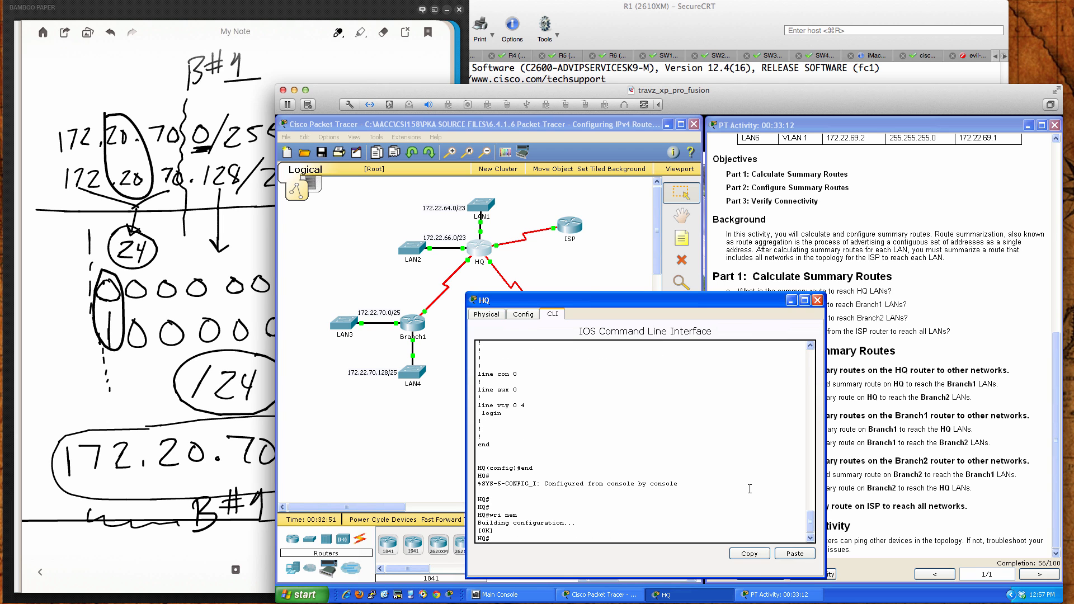
- Open Branch2's command line and remove its next-hop route with no ip route 172.22.70.0 255.255.255.0 172.22.71.5
click(817, 300)
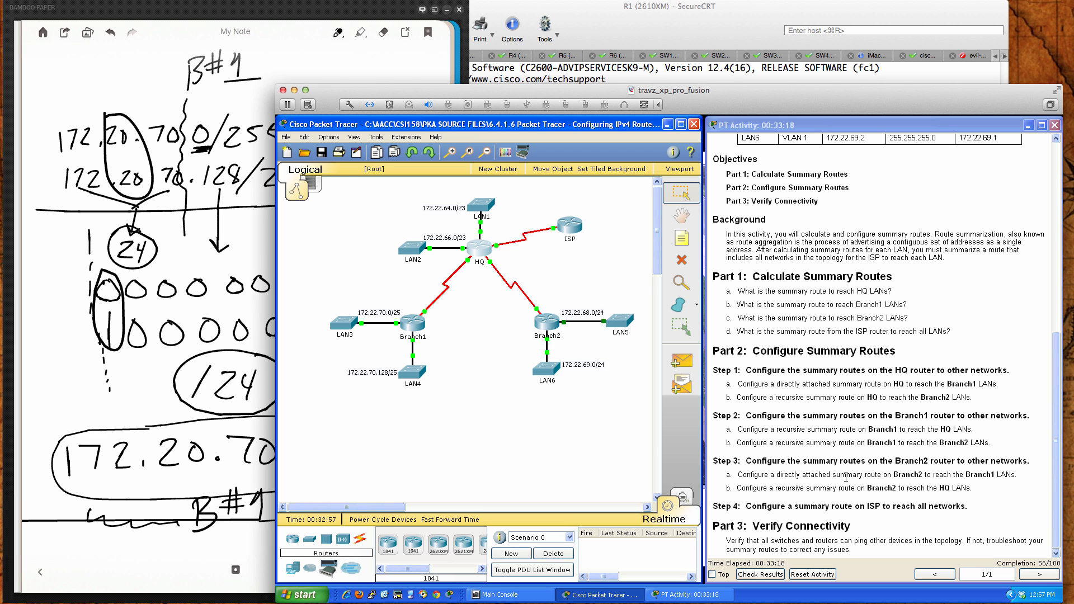
click(546, 323)
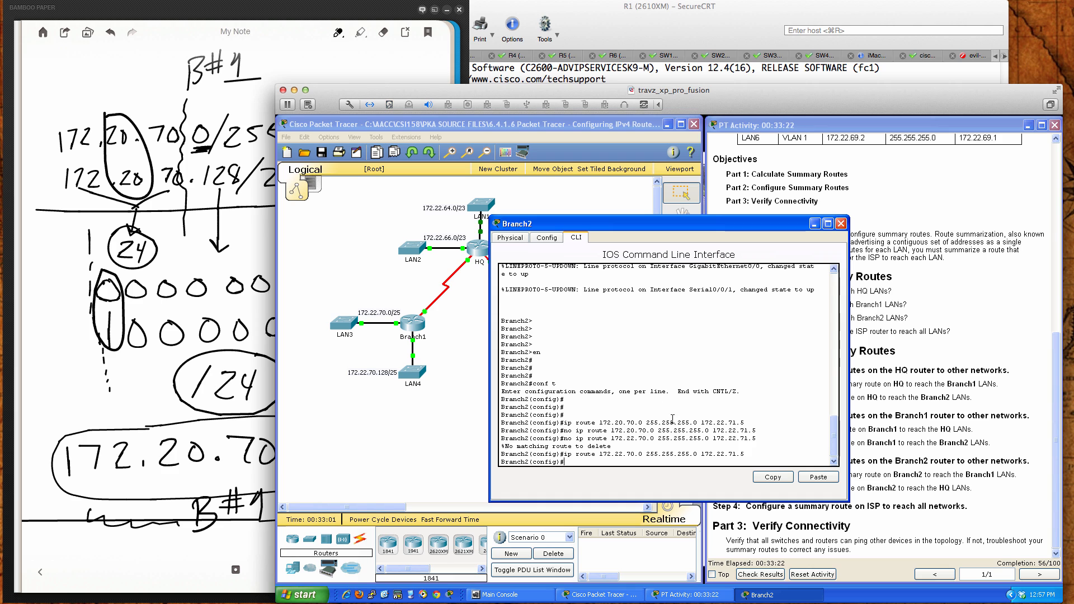
drag(751, 457, 701, 456)
click(751, 452)
key(Up)
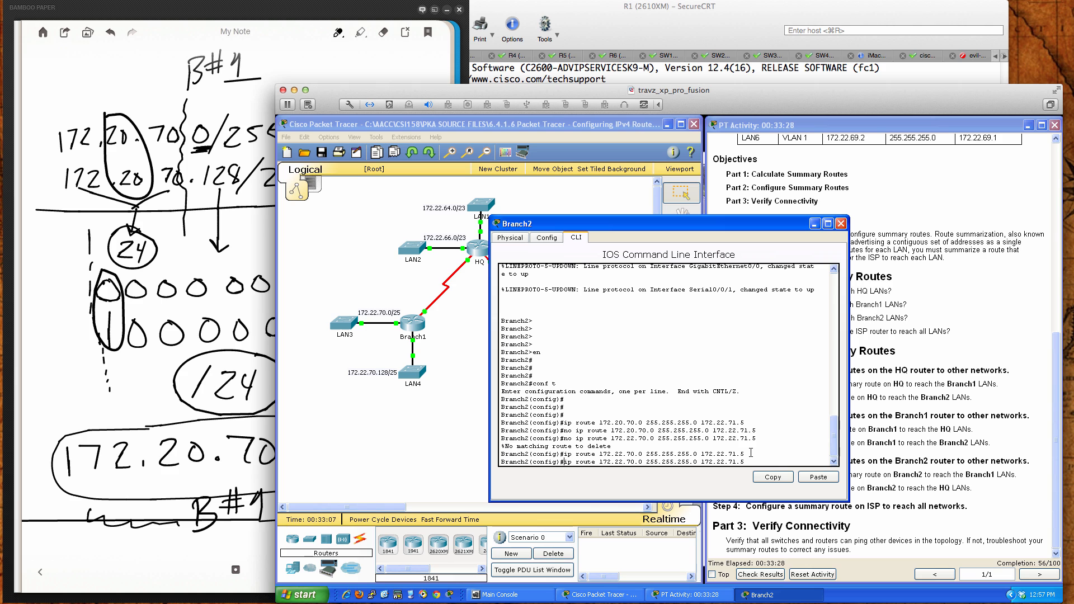
text(no)
key(Return)
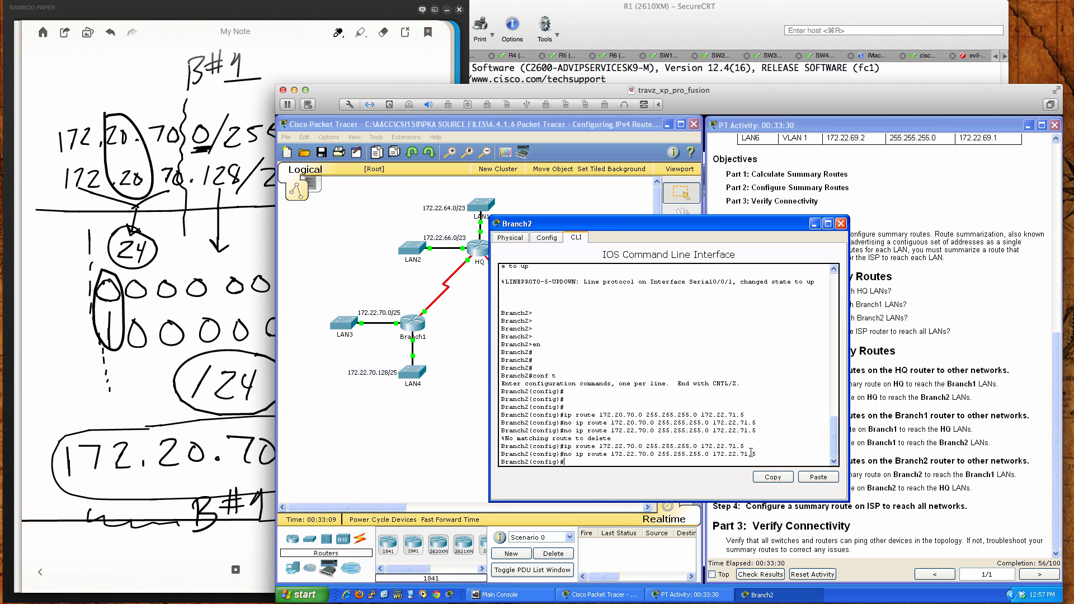
- Check Branch2's serial interface in the topology and enter ip route 172.22.70.0 255.255.255.0 s0/0/1 on Branch2
key(Up)
key(Up)
key(BackSpace)
key(BackSpace)
key(BackSpace)
key(BackSpace)
key(BackSpace)
key(BackSpace)
key(BackSpace)
key(BackSpace)
key(BackSpace)
drag(567, 224, 561, 285)
click(539, 317)
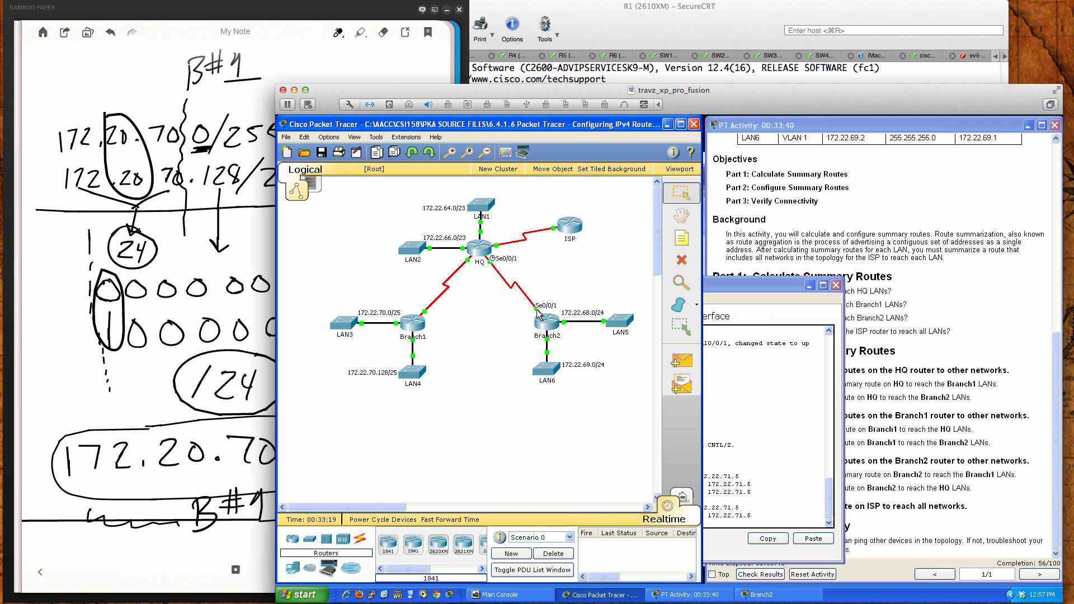
click(791, 471)
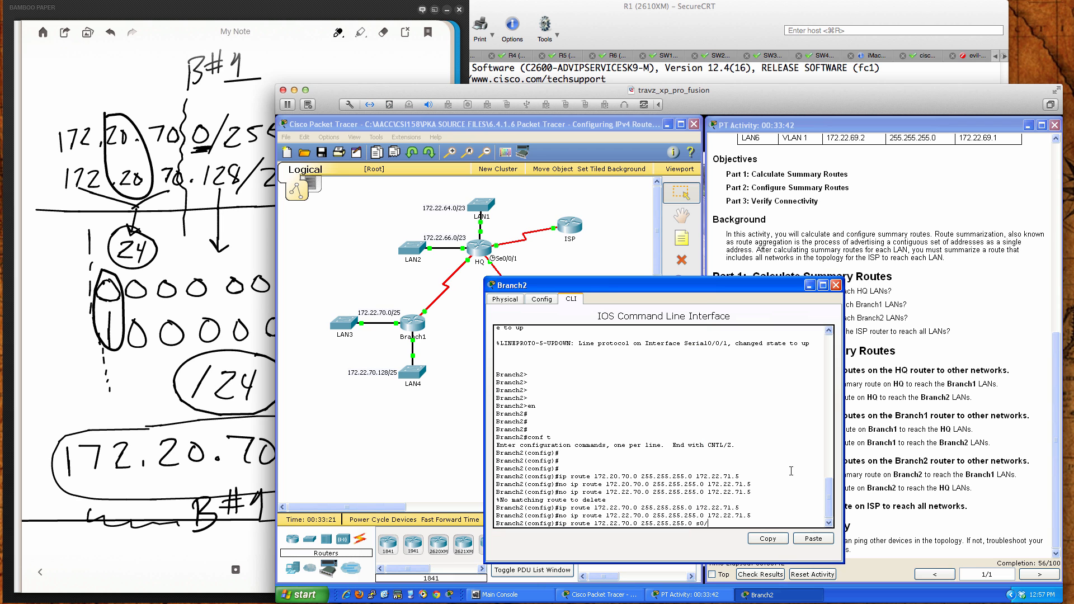
text(0/1)
key(Return)
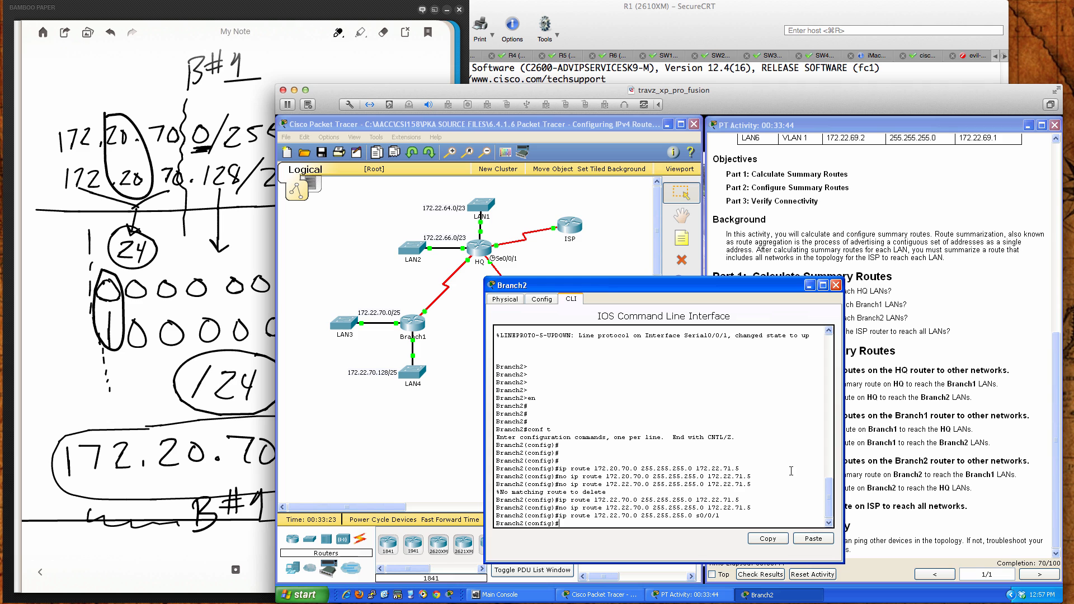
- Leave configuration mode on Branch2 with end and save the configuration with wri mem
key(Return)
key(Return)
key(Return)
text(end)
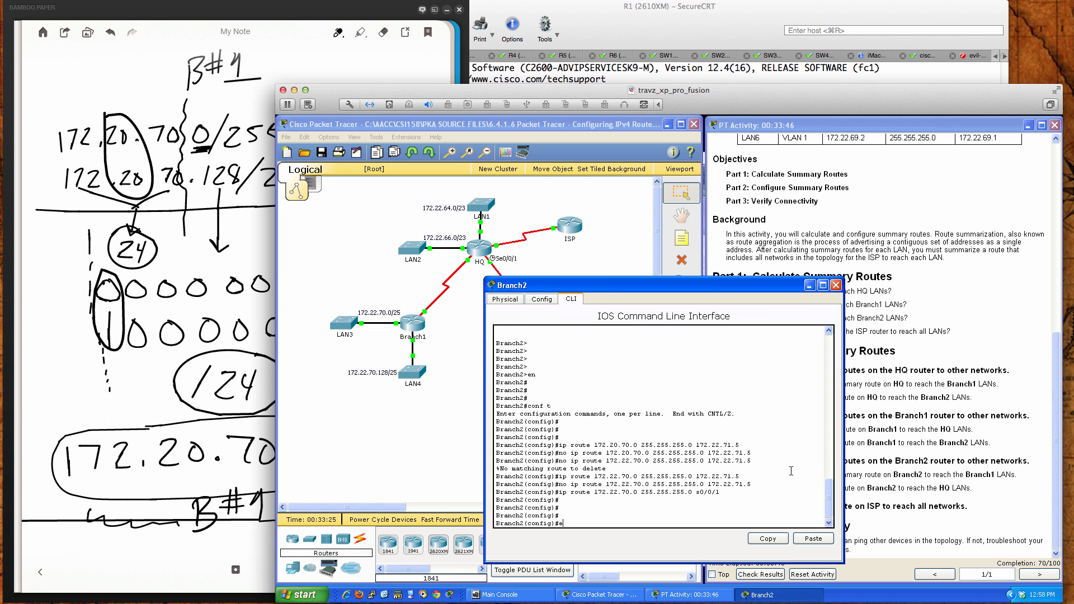
key(Return)
key(Return)
key(Return)
key(Return)
text(w)
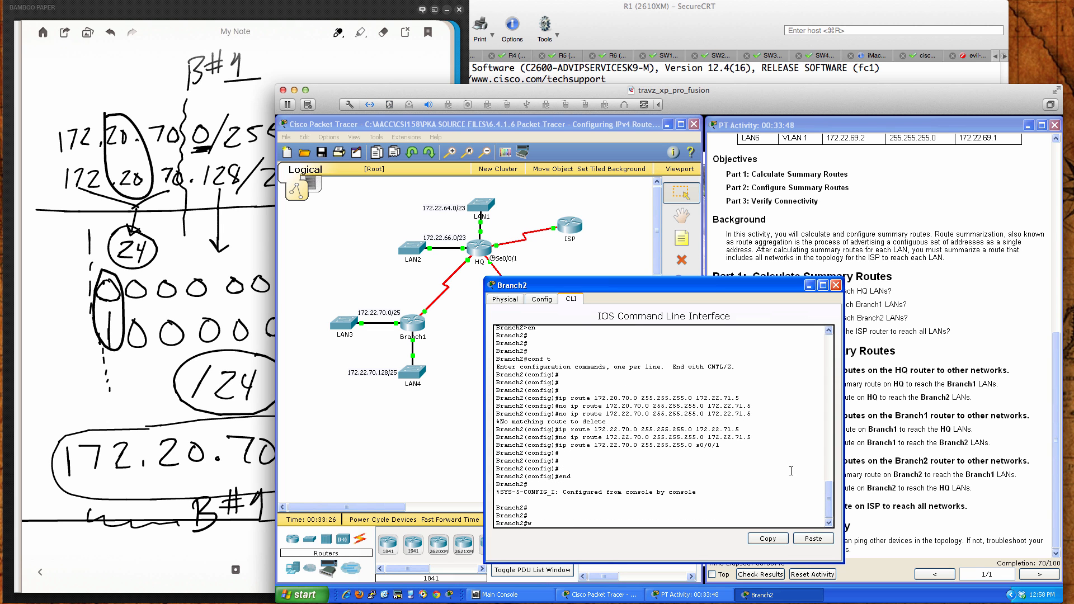
text(ri mem)
key(Return)
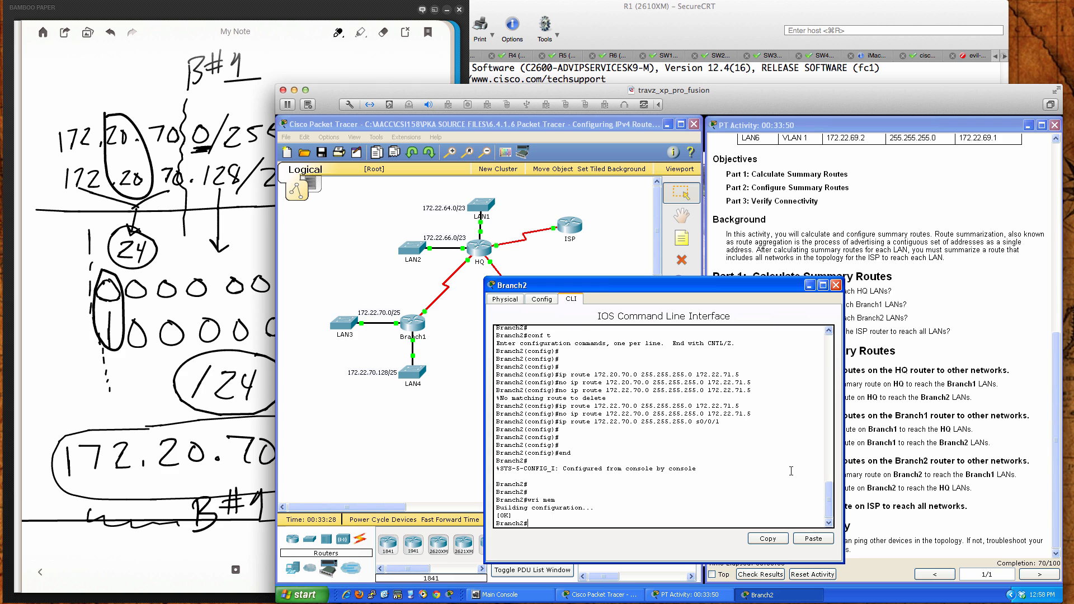
- Review the static routes in Branch2's running configuration with sh run, save again with wri mem and close the Branch2 window
text(sh run)
key(Return)
key(space)
key(space)
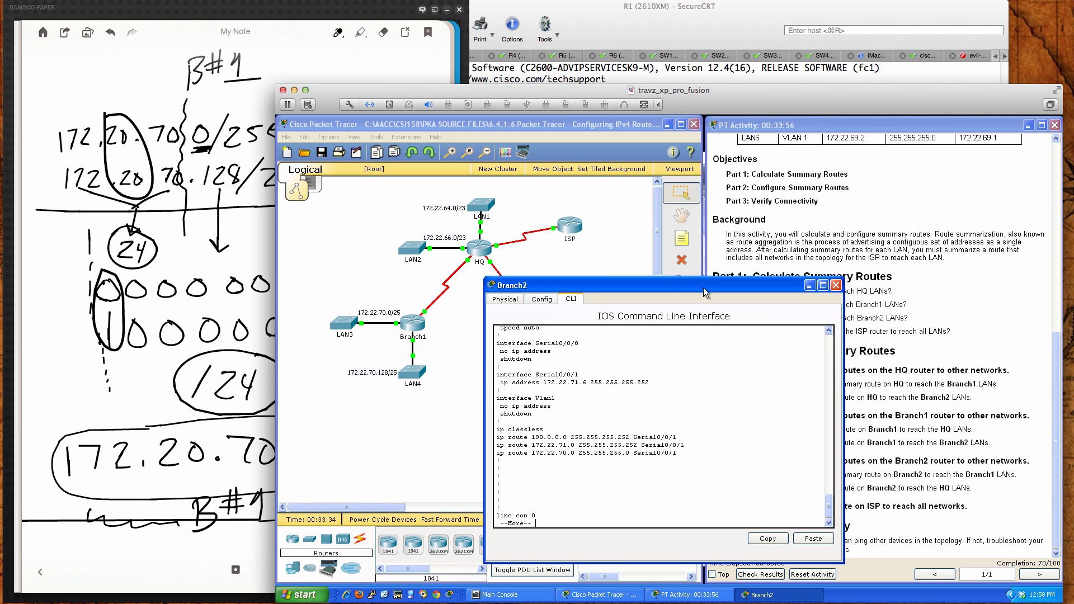
drag(704, 287, 573, 294)
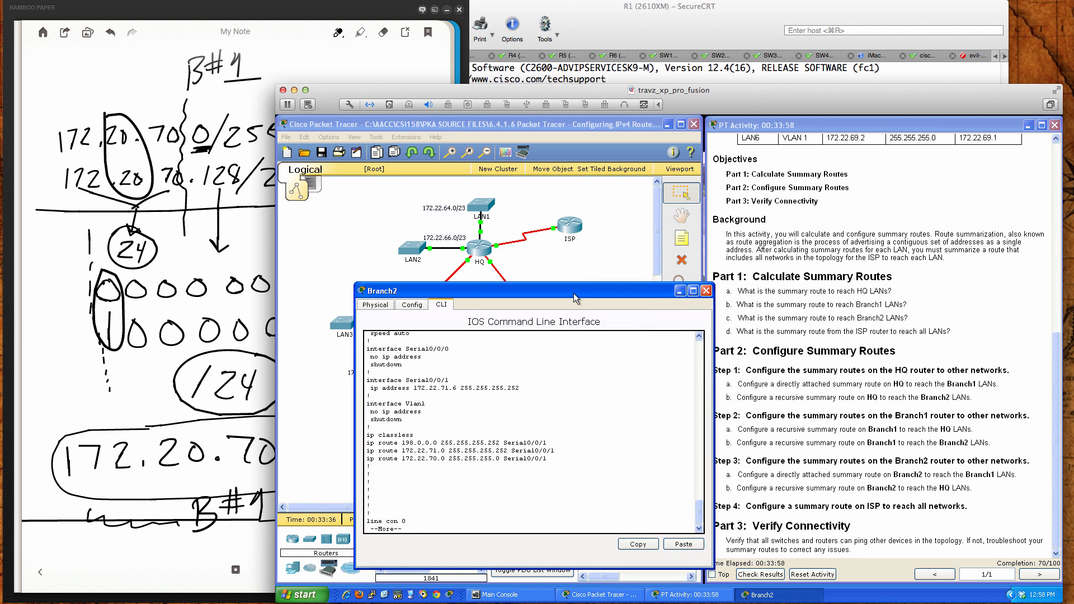
key(space)
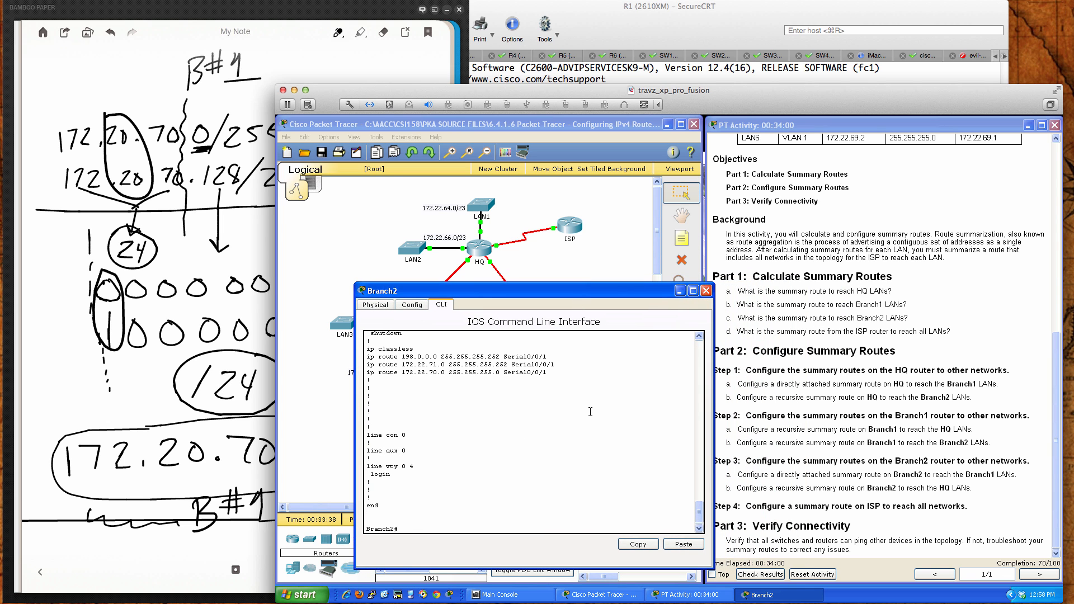
text(wri mem)
key(Return)
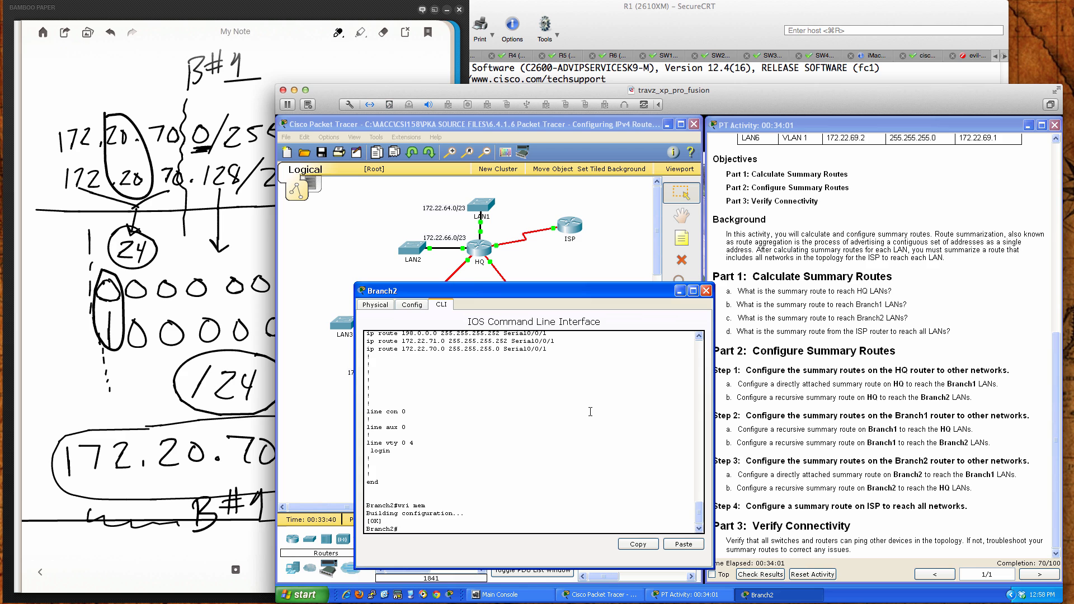
click(707, 291)
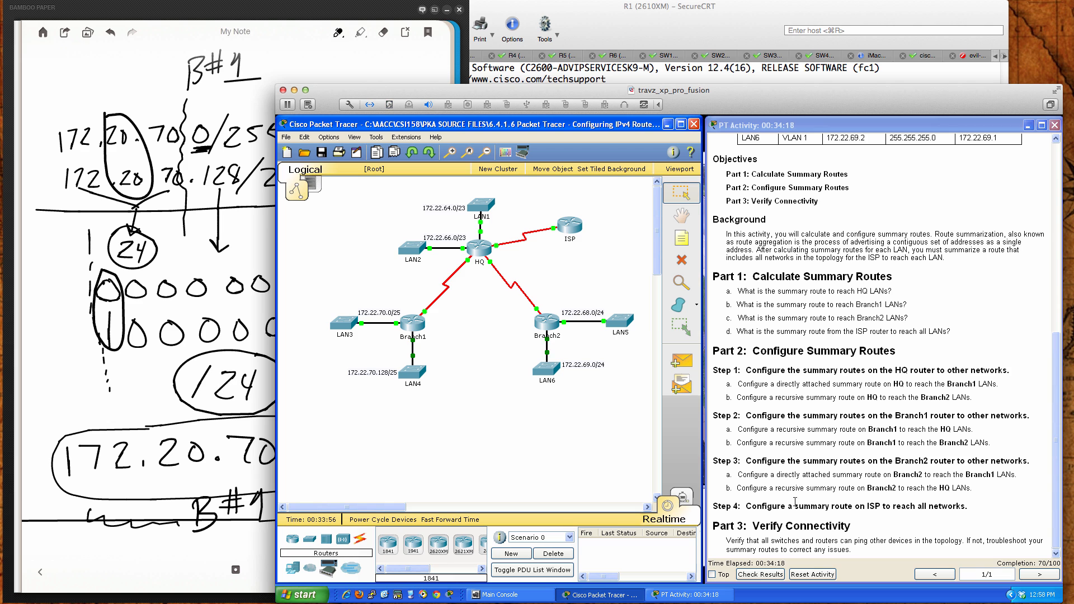
- Reopen Branch2, bring up the HQ summary page in the Bamboo Paper notes, and enter configuration mode on Branch2 with conf t
click(544, 323)
drag(702, 226, 614, 294)
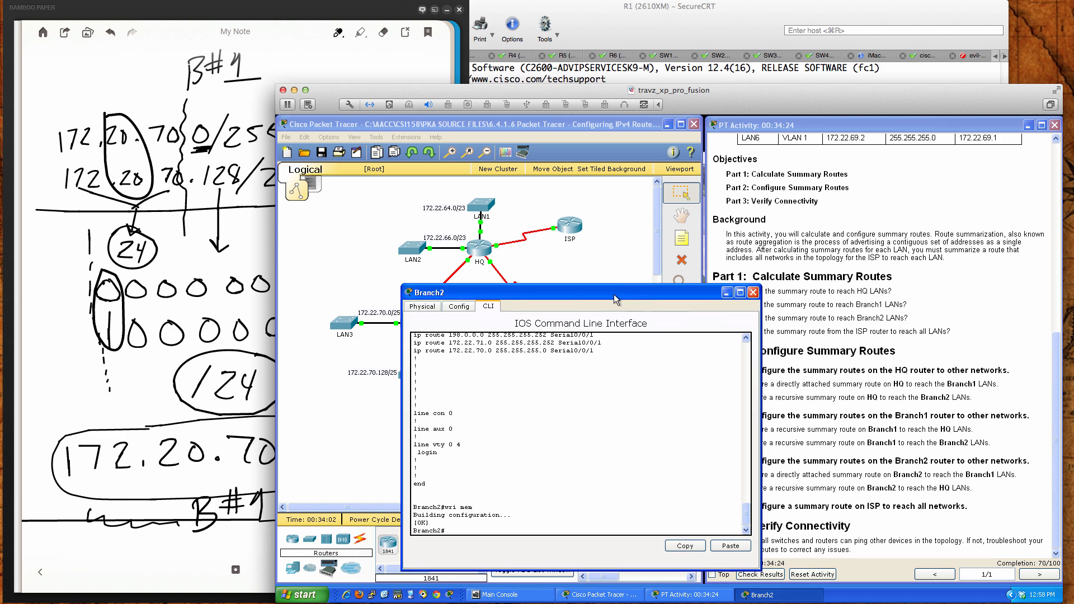
click(198, 441)
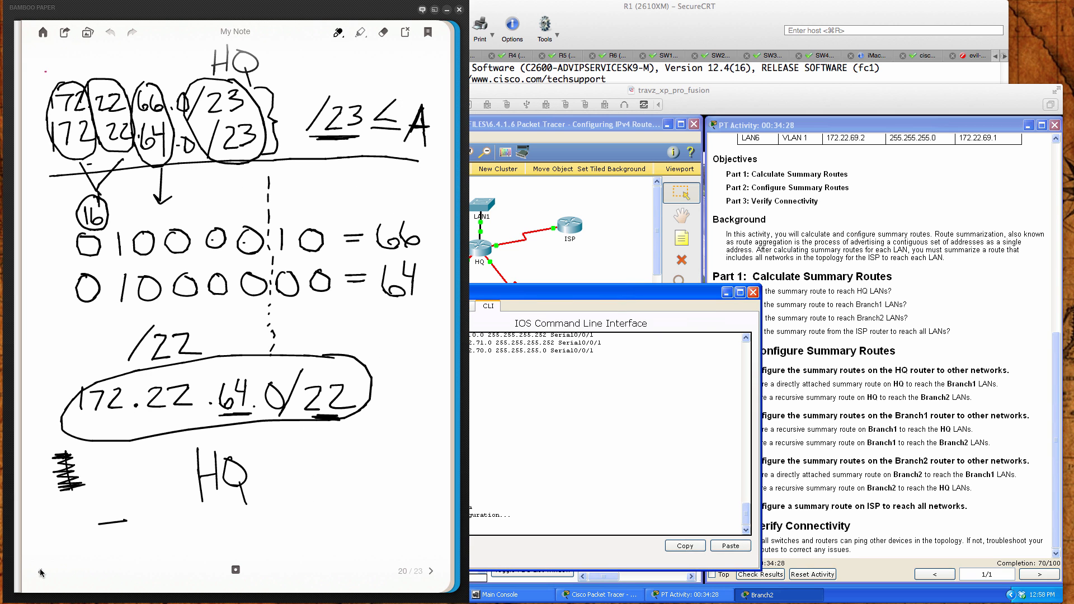
click(699, 451)
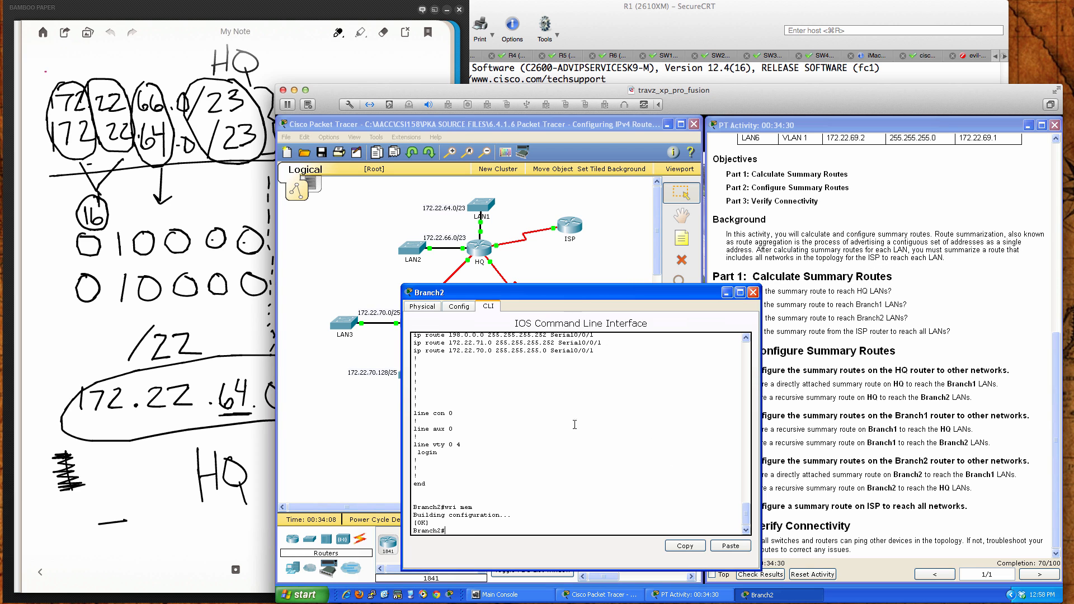
text(conf t)
key(Return)
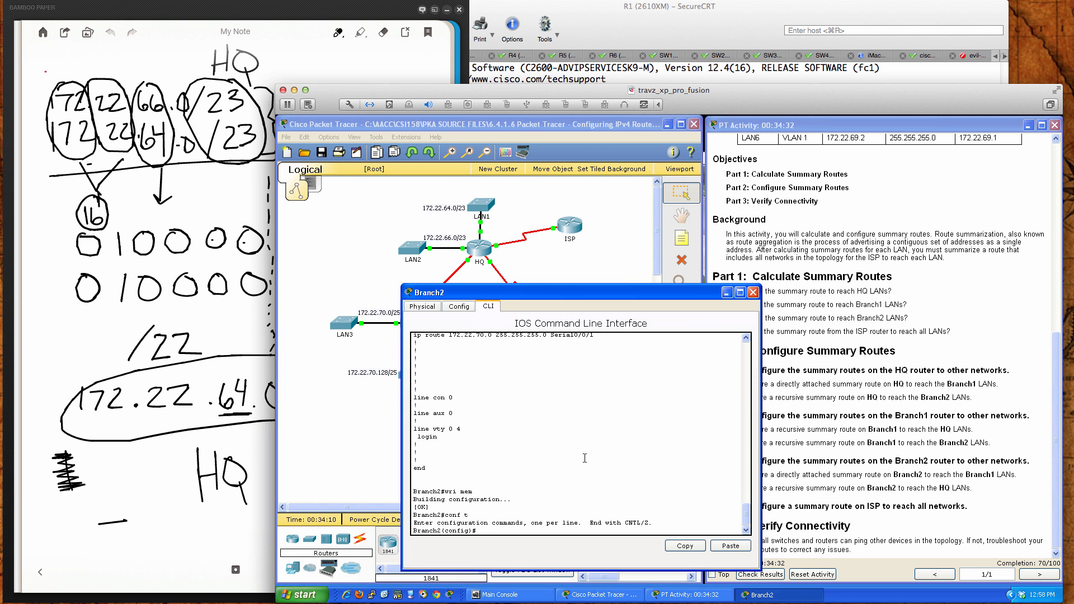
- Enter the route to the HQ LANs on Branch2 with ip route 172.22.64.0 255.255.252.0 172.22.71.5, consulting the notes and topology
text(ip route 172.22.64.0/22)
click(265, 445)
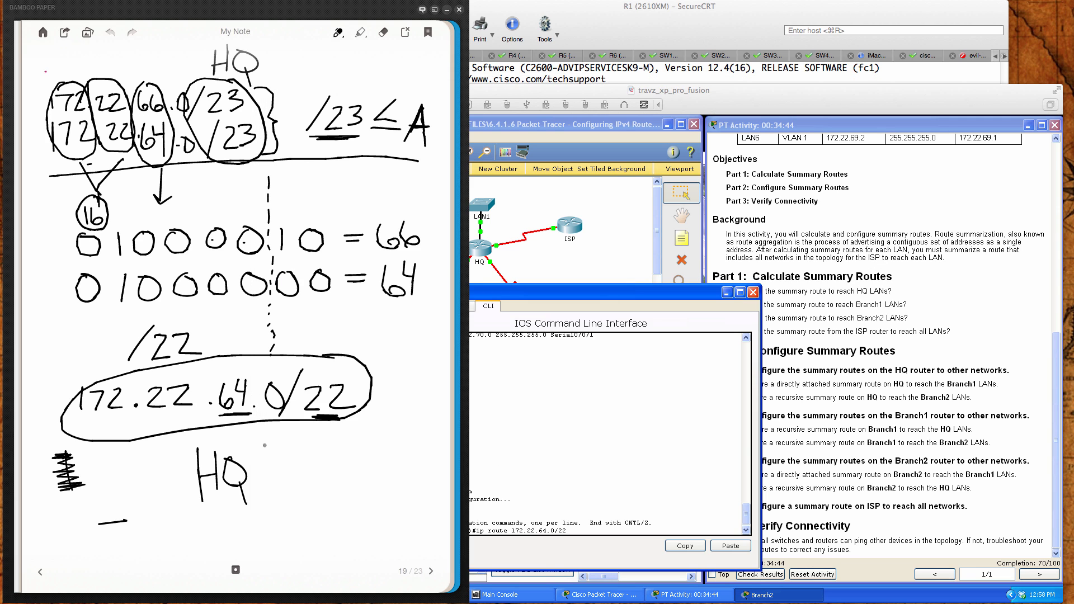
click(749, 447)
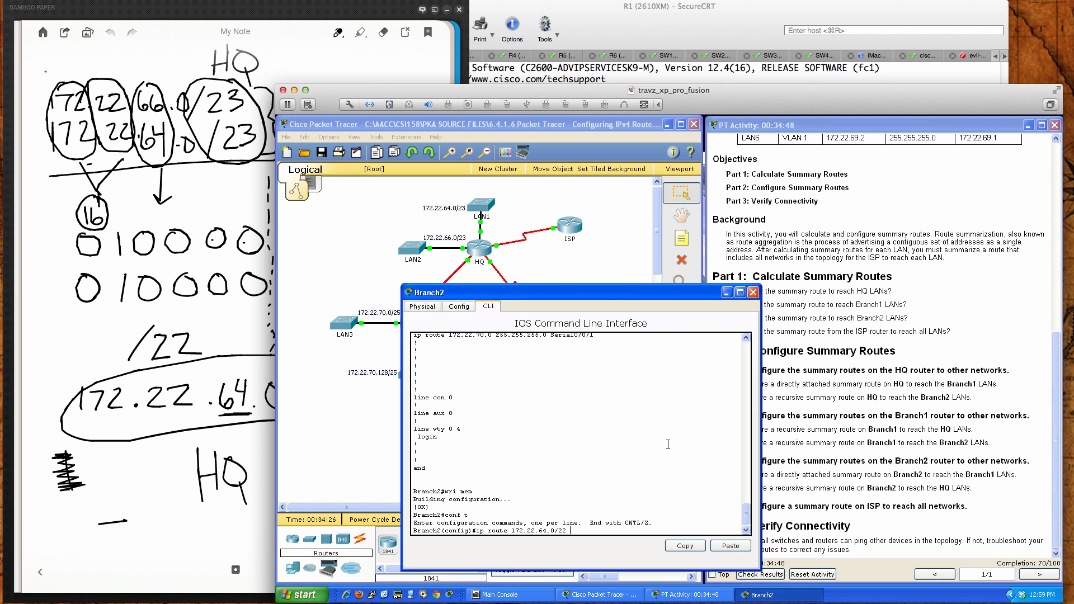
text(172.)
click(623, 257)
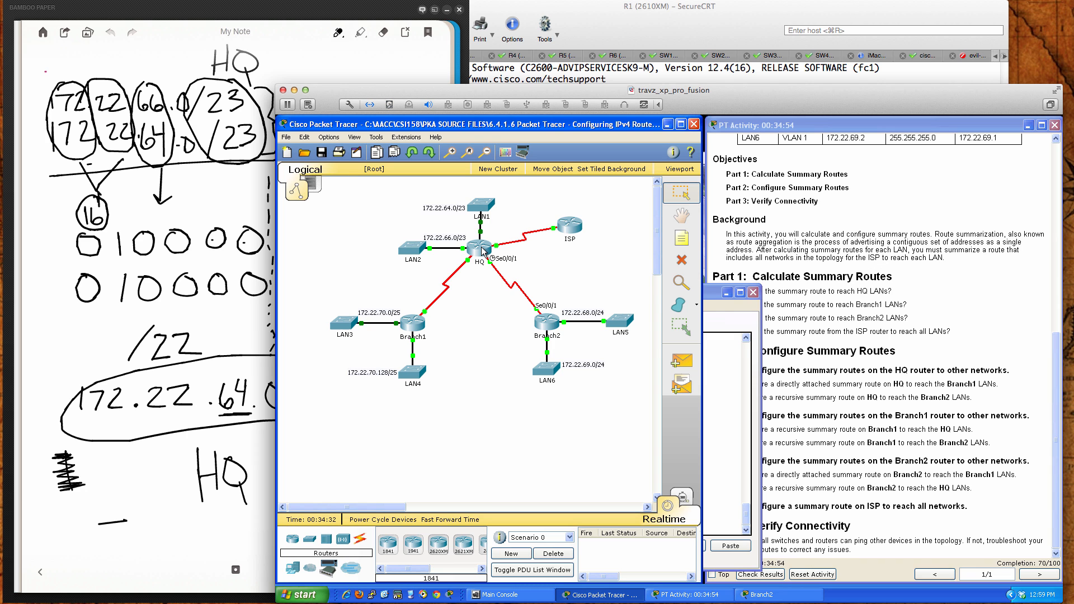
mouse_move(485, 251)
click(761, 595)
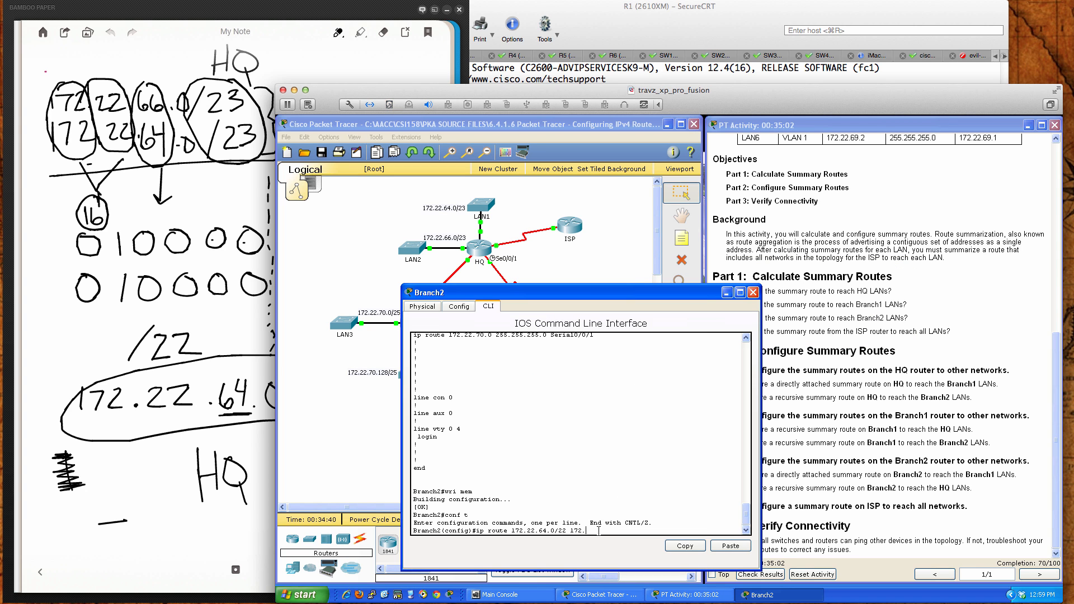
text(71.)
key(BackSpace)
key(BackSpace)
key(BackSpace)
text(255.255.252.0)
key(Return)
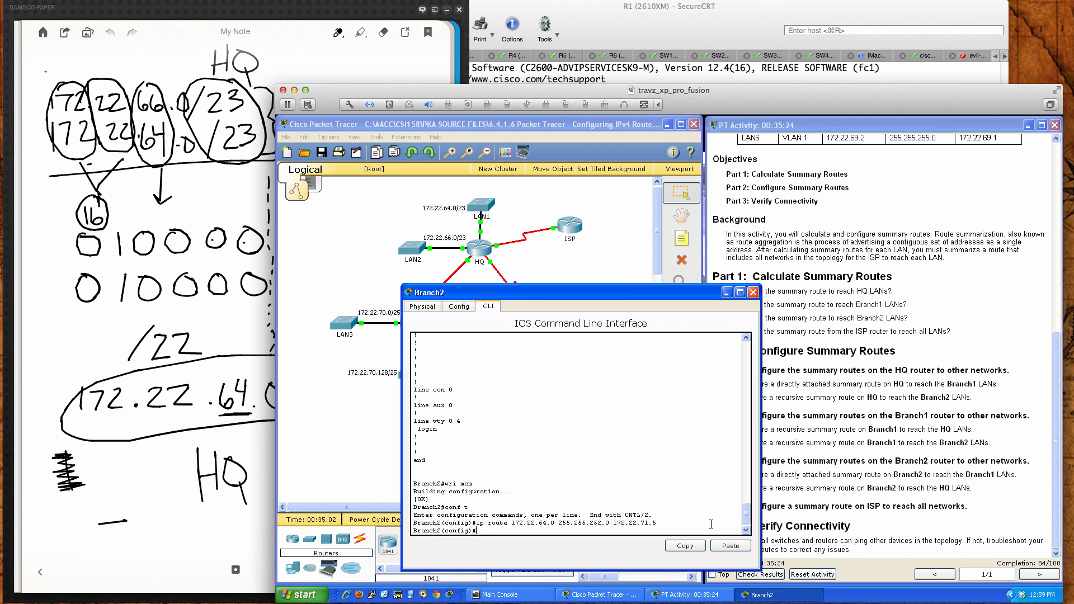
- Leave Branch2's configuration mode with end, save the new HQ route with wri mem and close the router's window
text(end)
key(Return)
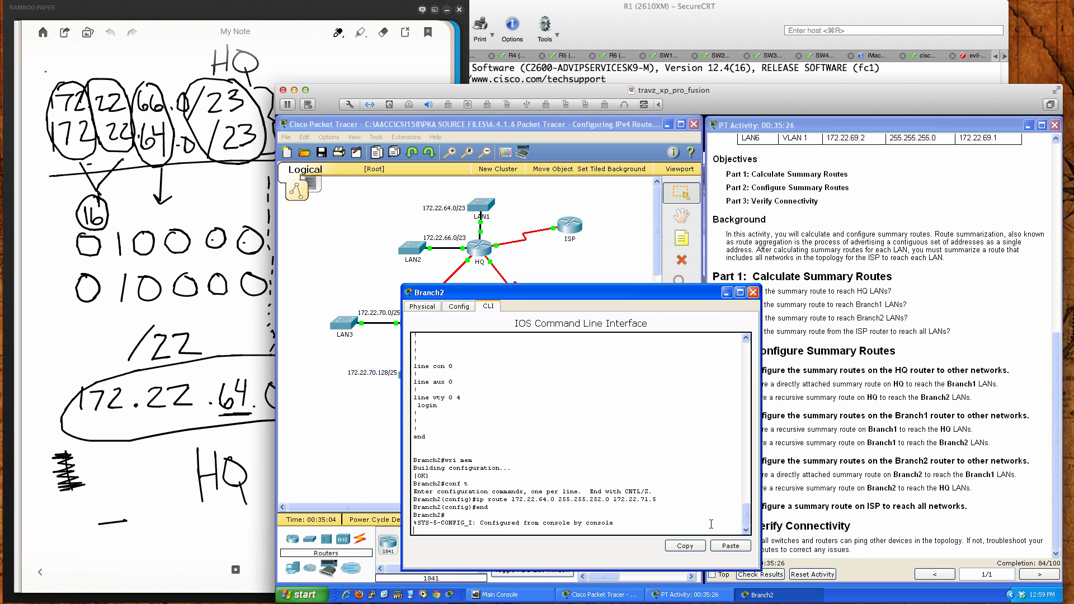
key(Return)
key(Return)
text(wri mem)
key(Return)
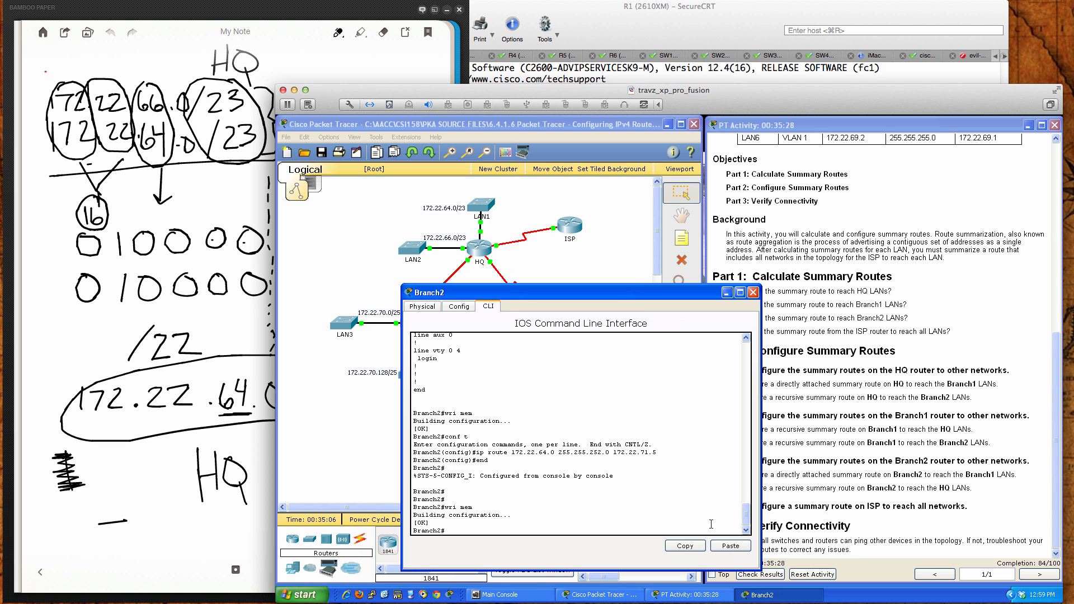
click(753, 292)
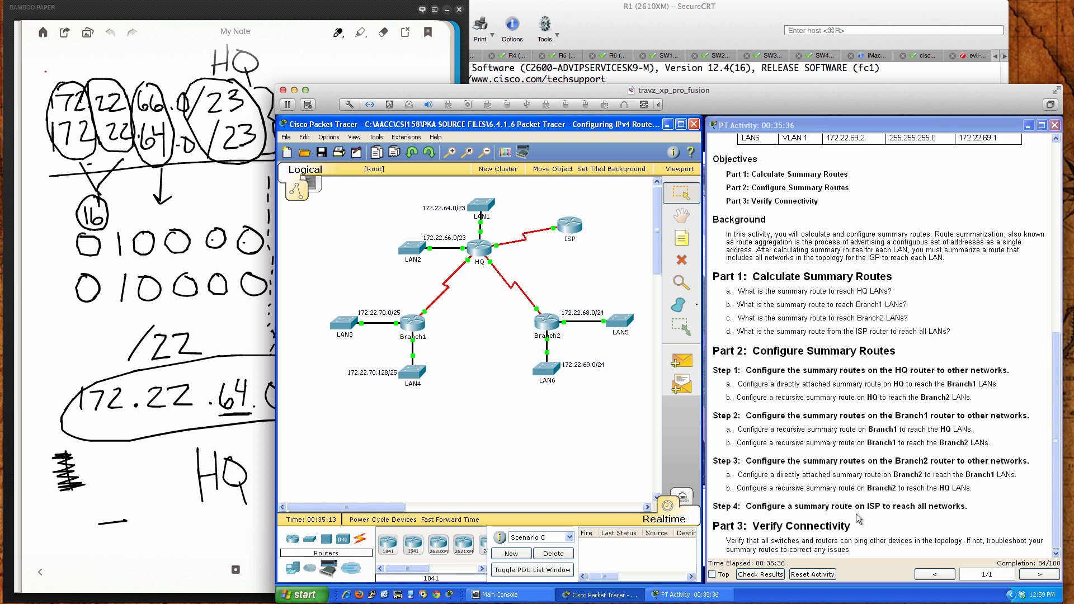
- Check the activity results, examine the assessment items for each router, and close the results
click(758, 575)
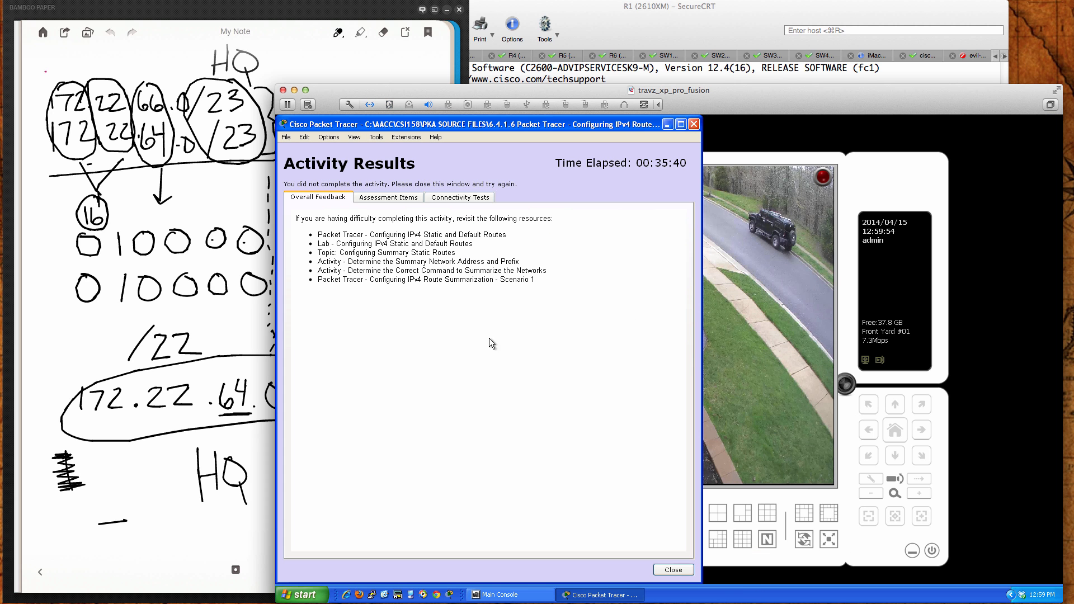
click(389, 198)
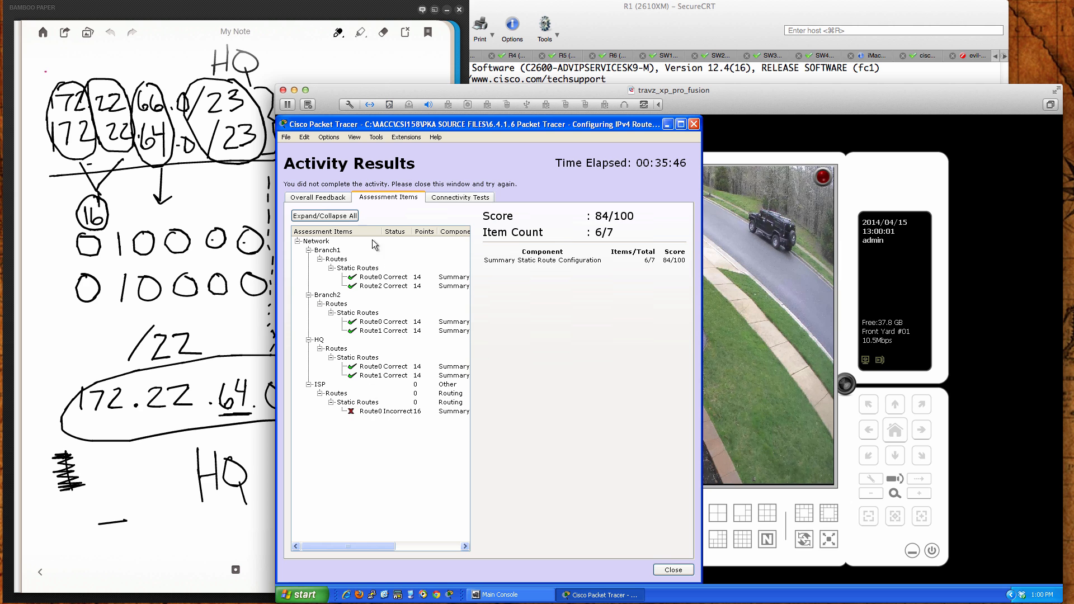
click(674, 571)
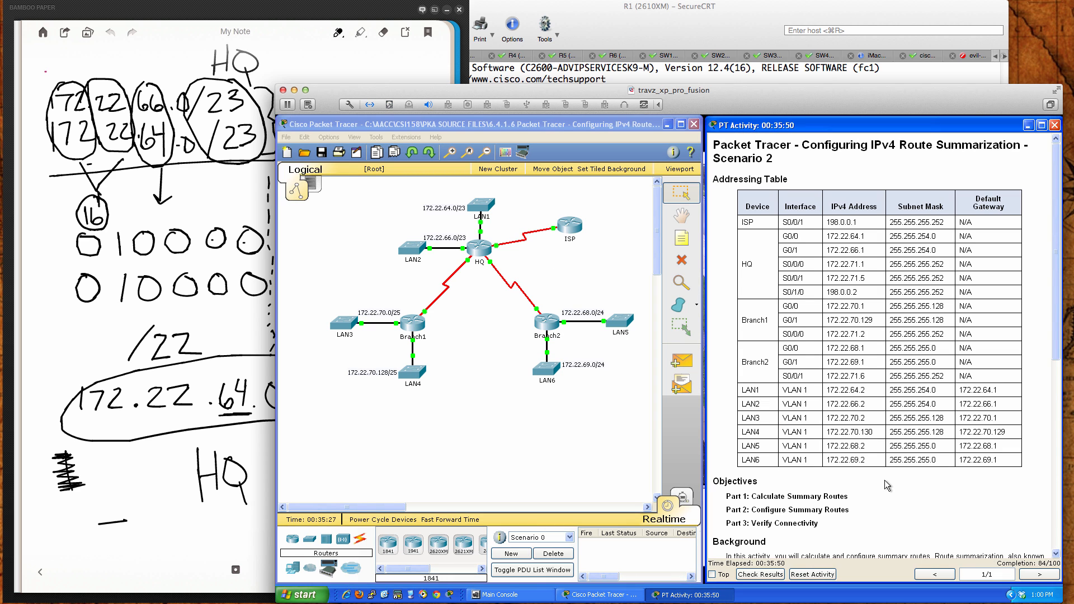
- Return to Step 4 of the activity instructions and open the ISP router's device window
scroll(887, 485, down, 5)
scroll(887, 485, down, 5)
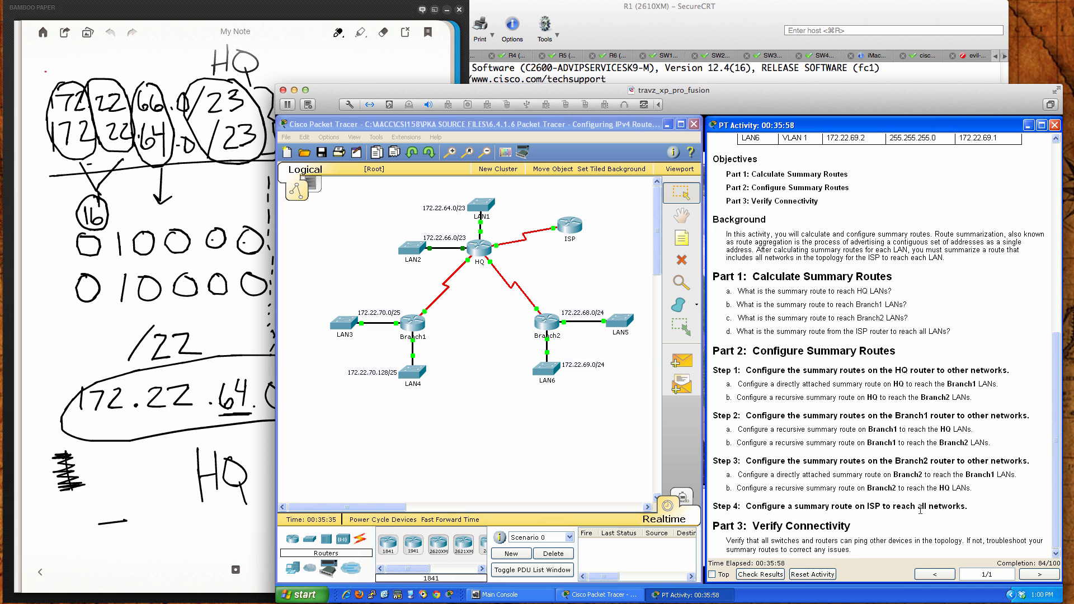
click(571, 225)
drag(613, 224, 539, 292)
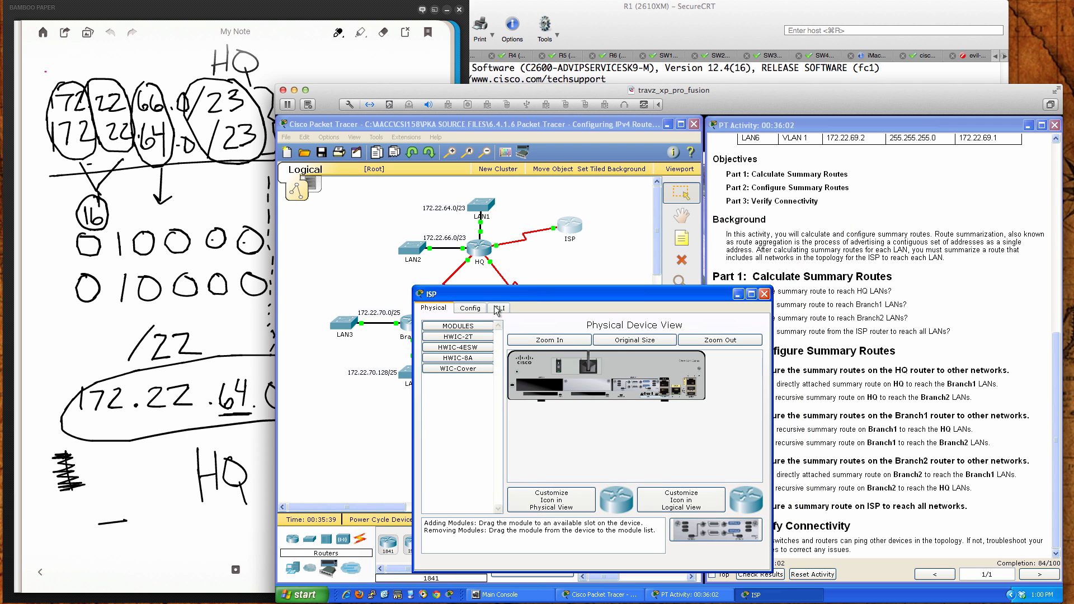
- Page through the handwritten notes to examine the summary calculation for the ISP route to the LANs
click(208, 502)
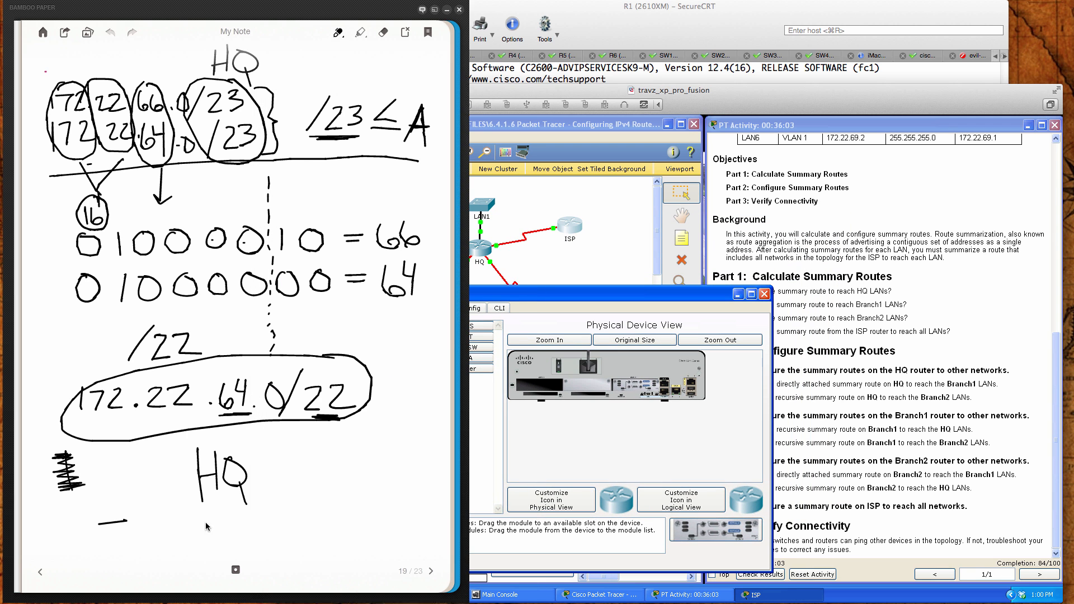
click(431, 571)
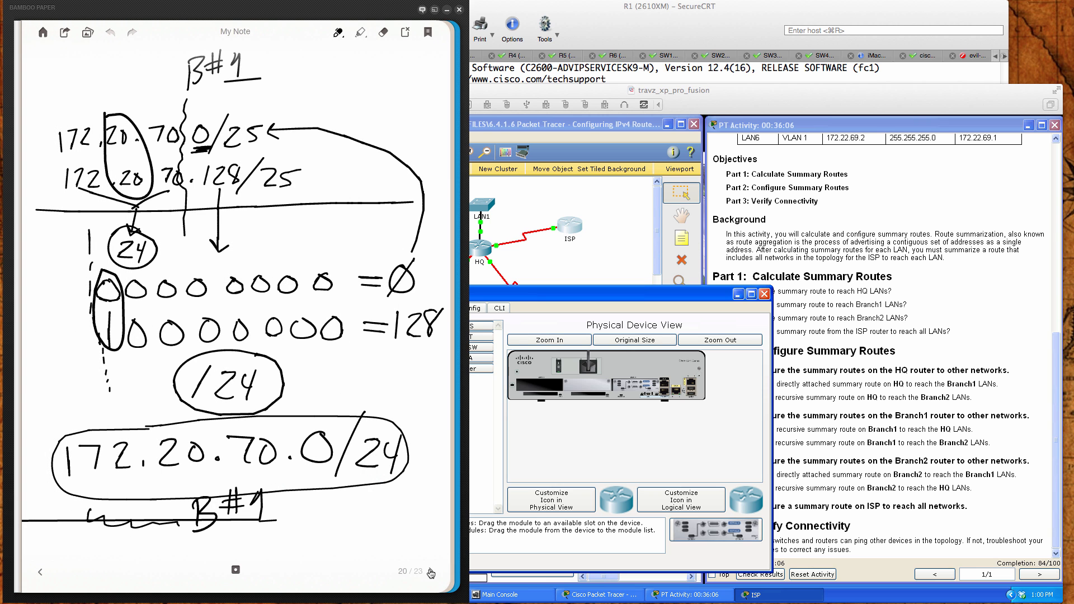
click(430, 572)
click(430, 572)
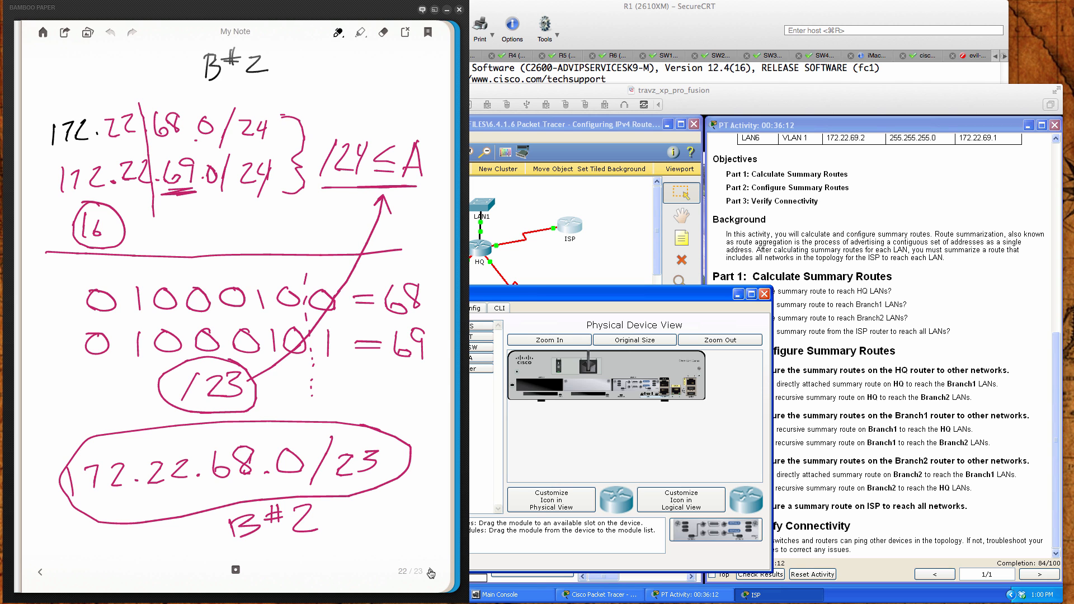
click(430, 572)
click(430, 572)
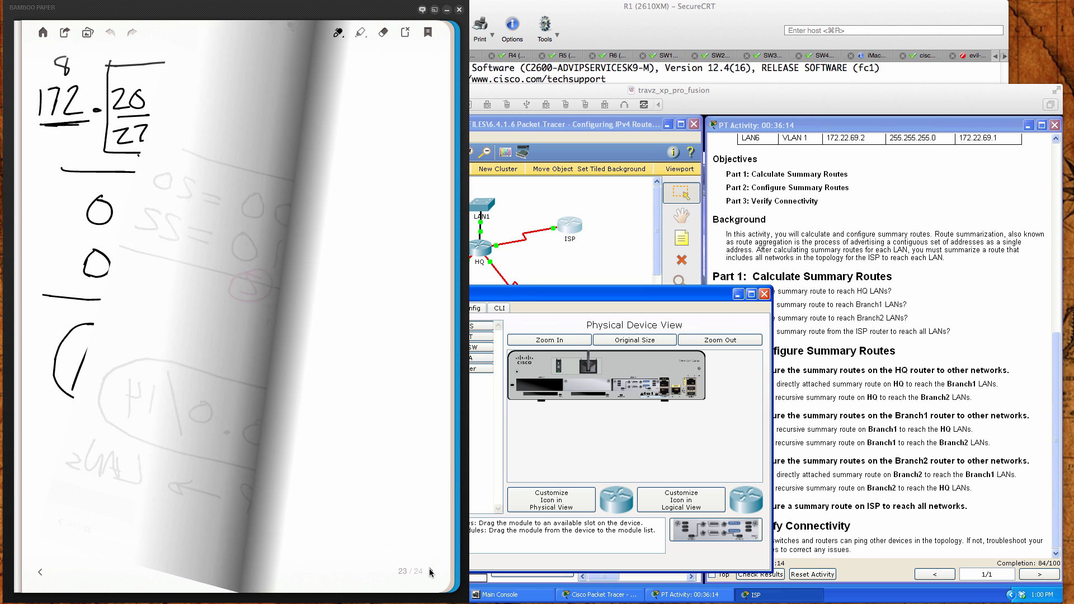
click(41, 571)
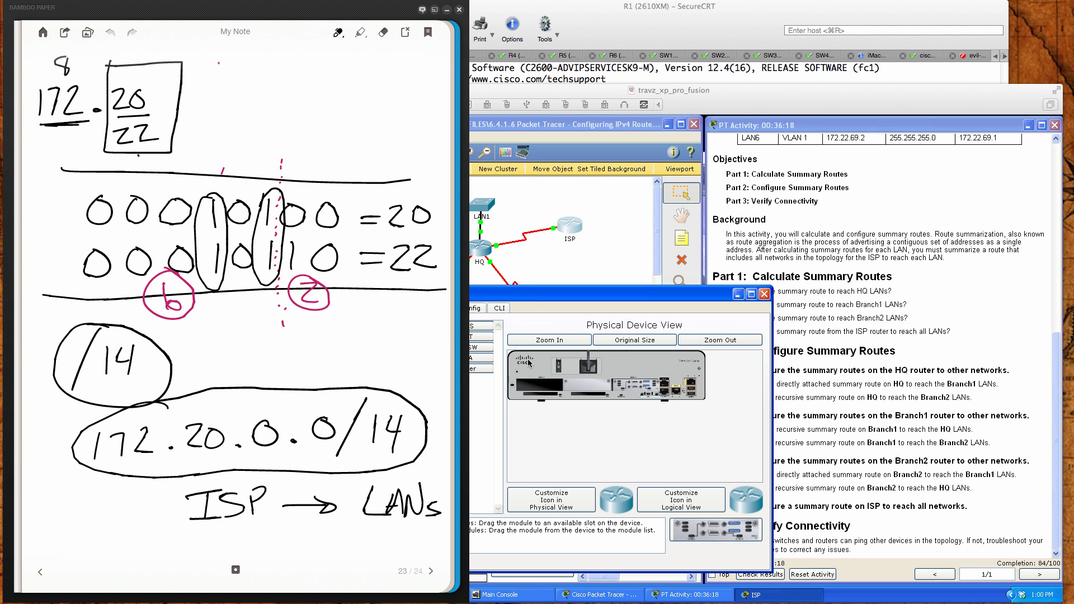
- Open the ISP router's command line and enter global configuration mode with en and conf t
click(526, 305)
click(500, 307)
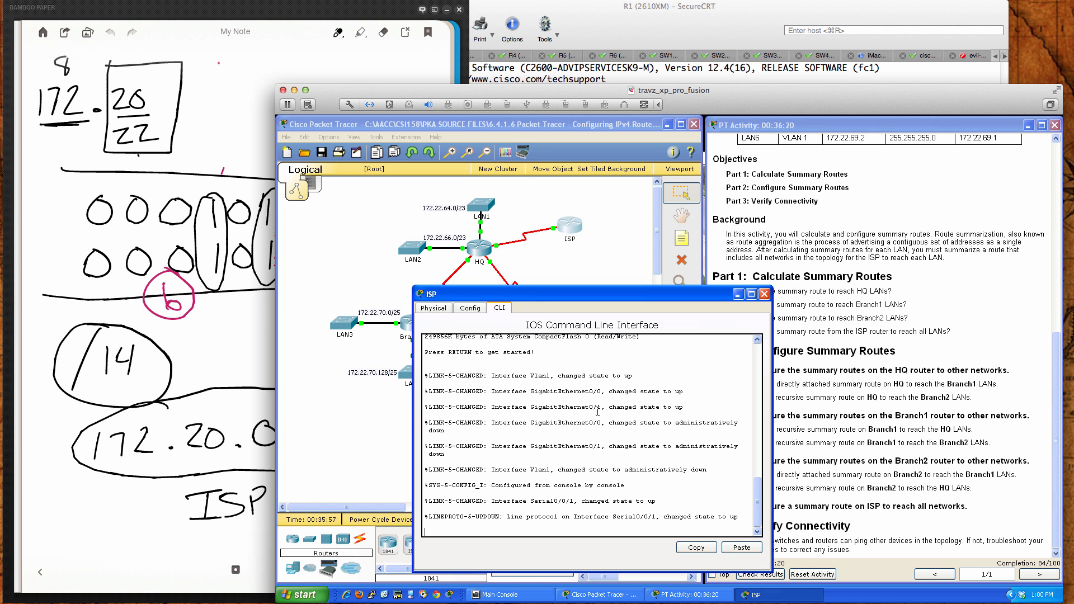
key(Return)
key(Return)
key(Return)
key(Return)
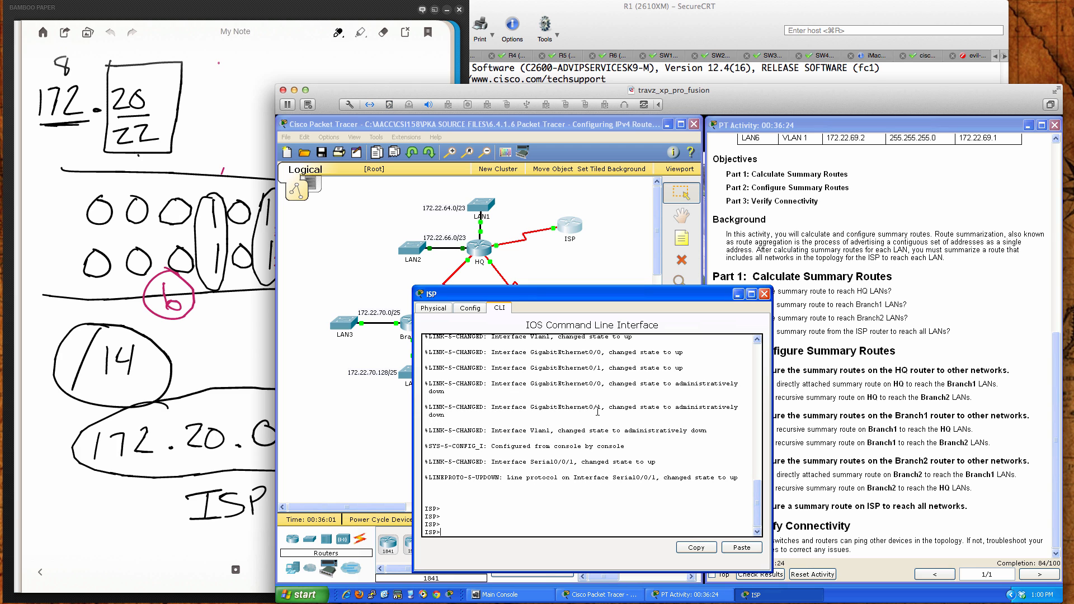
text(en)
key(Return)
text(conf t)
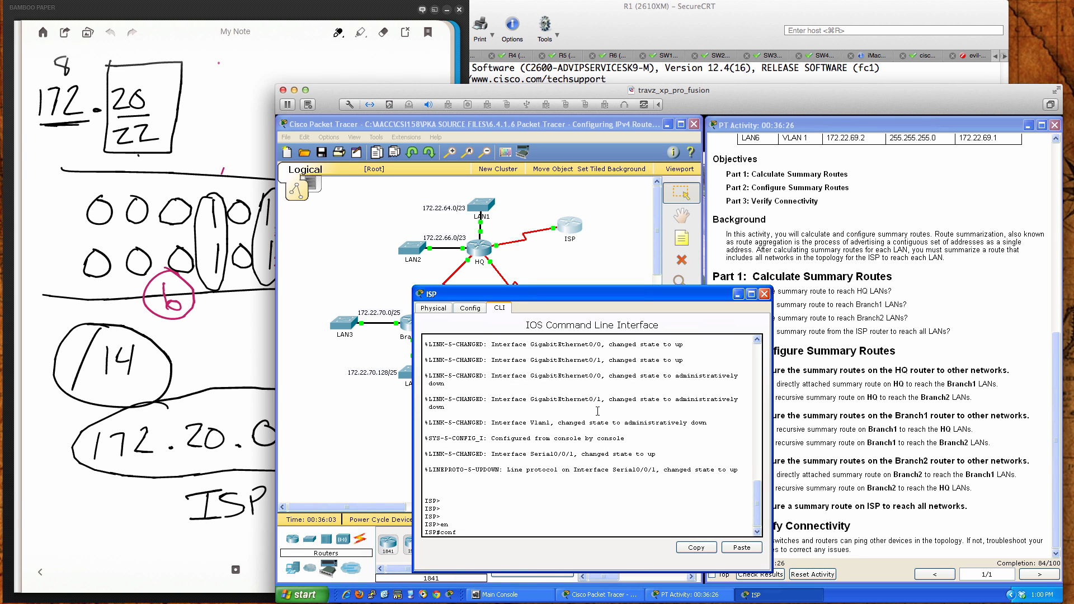
key(Return)
- Enter a directly attached summary route on ISP with ip route 172.20.0.0 255.252.0.0 s0/0/1, consulting the topology for the exit interface
text(ip route)
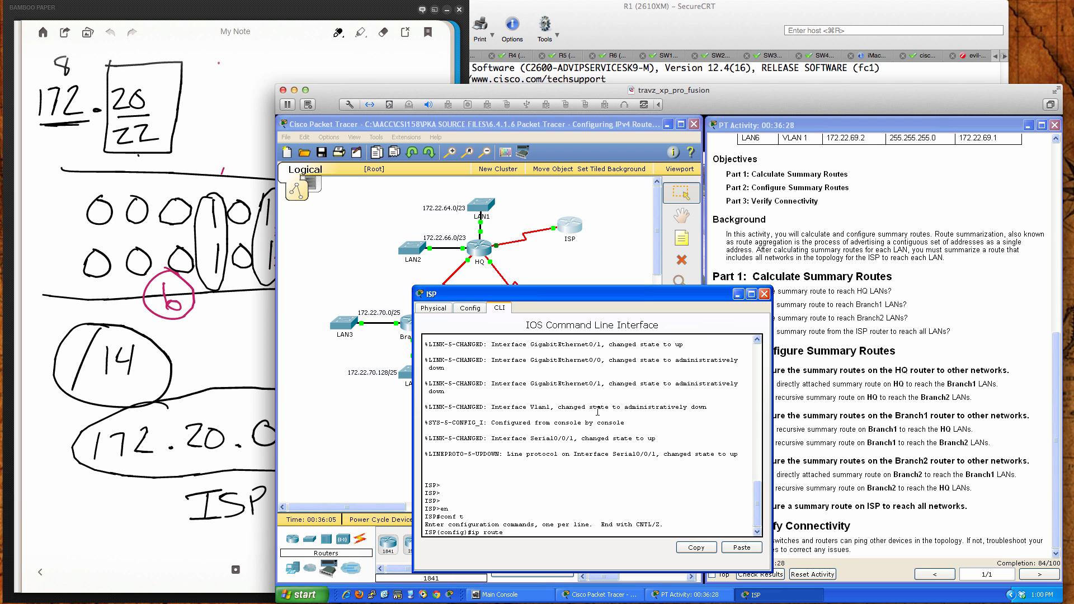
text( 172.20.0.0 255.252.0.0)
drag(646, 292, 719, 307)
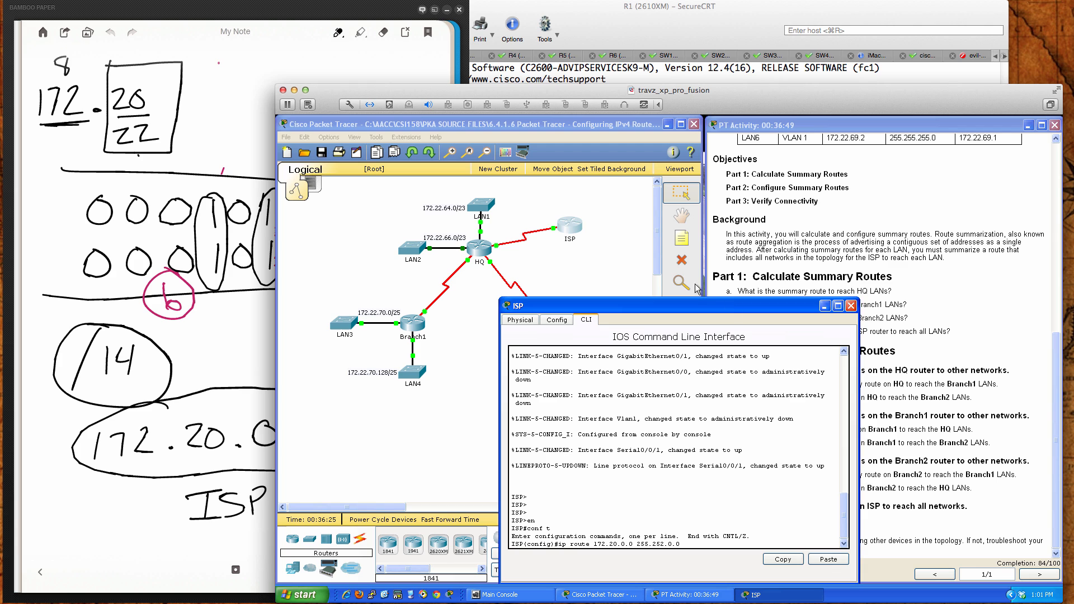
click(554, 232)
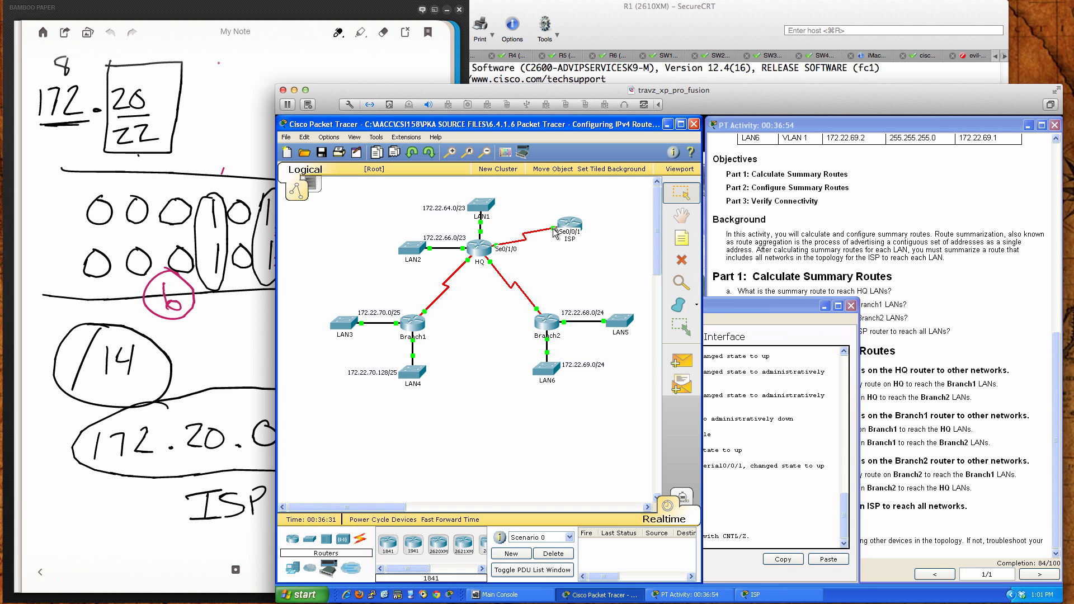
click(788, 533)
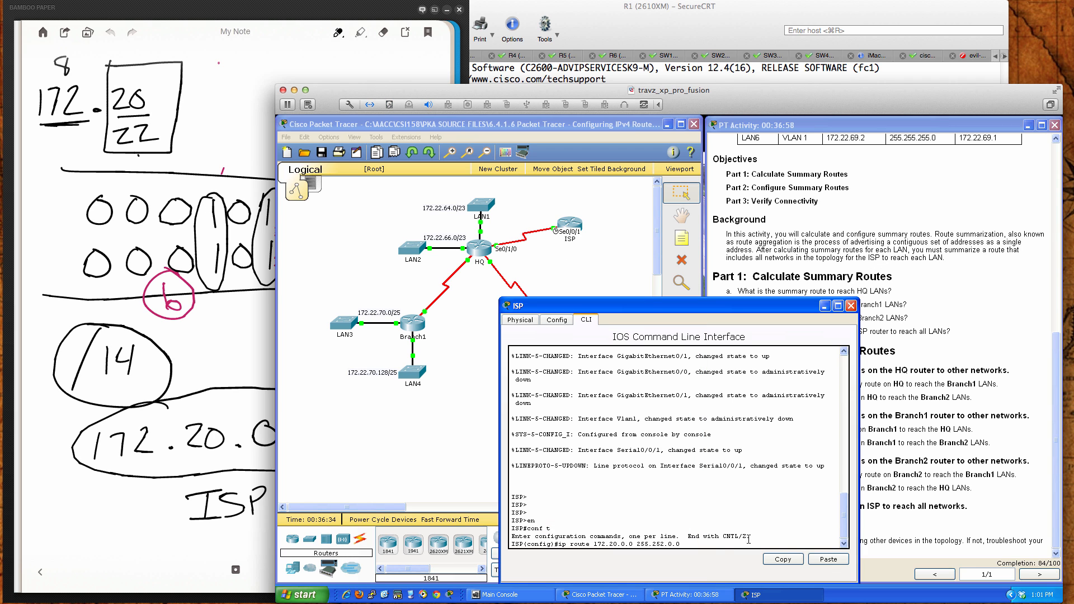
text(s0/0/1)
key(Return)
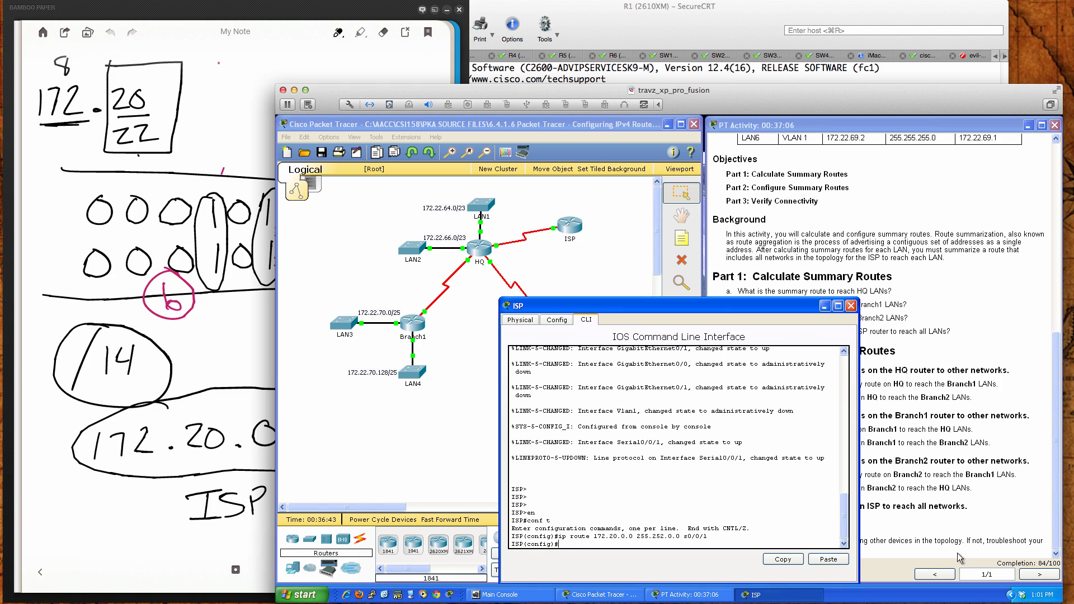
- Remove the directly attached route from ISP with no ip route 172.20.0.0 255.252.0.0 s0/0/1
key(Up)
text(no)
key(Return)
- Enter a recursive summary route on ISP to all LANs with ip route 172.20.0.0 255.252.0.0 198.0.0.2
key(Up)
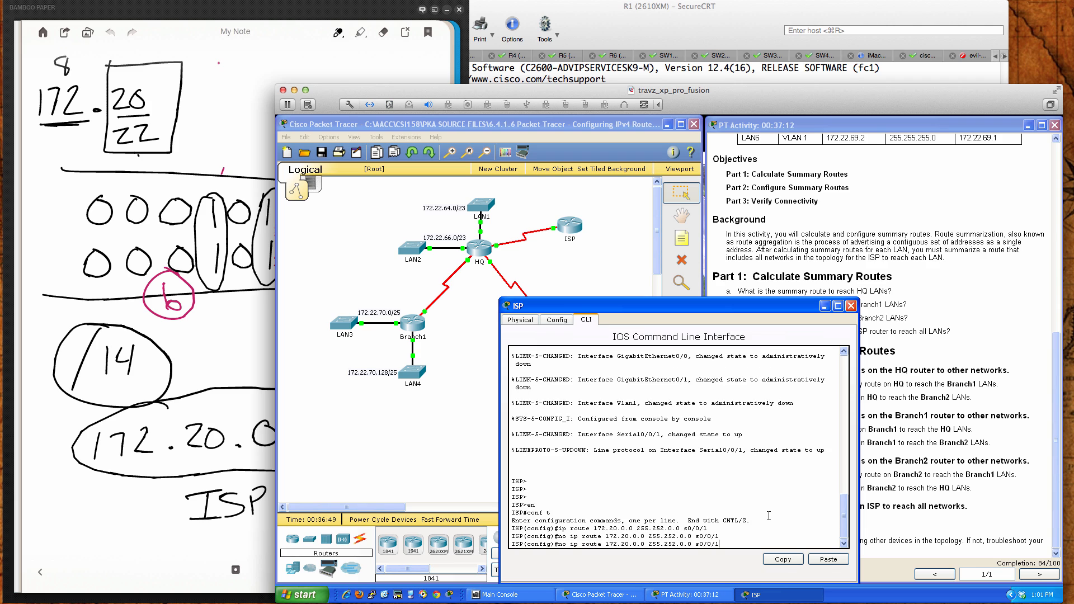
key(Up)
key(BackSpace)
key(BackSpace)
key(BackSpace)
key(BackSpace)
key(BackSpace)
click(567, 284)
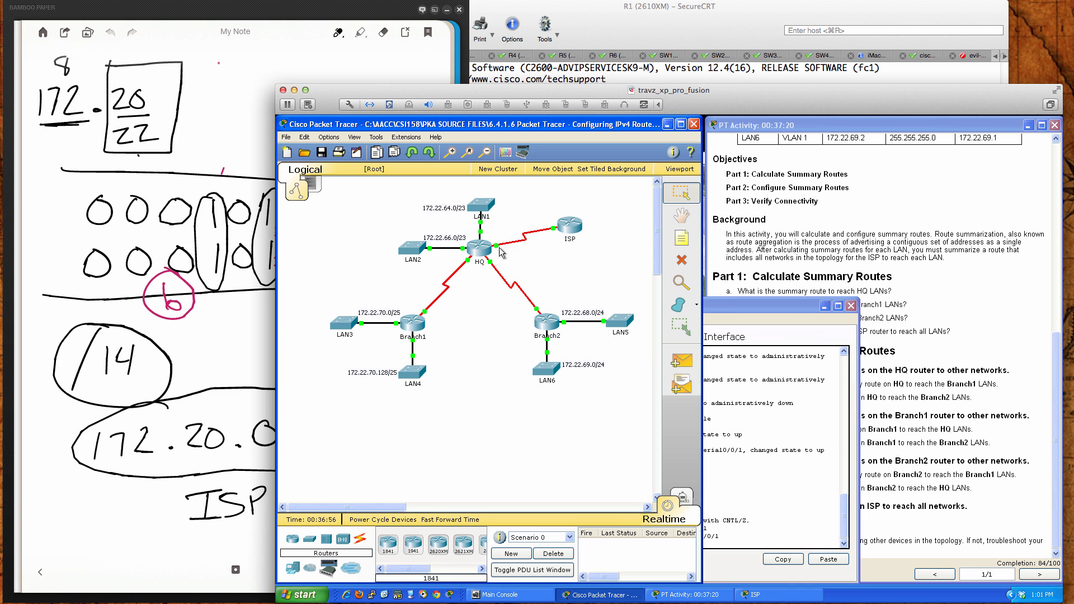
mouse_move(496, 244)
click(795, 520)
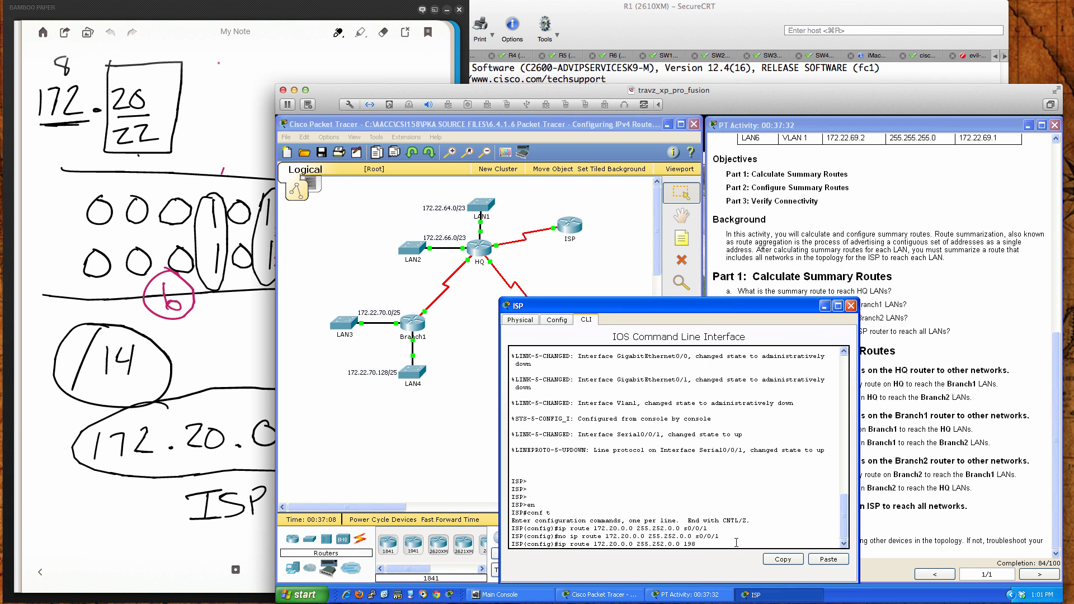
text(.0.0.2)
key(Return)
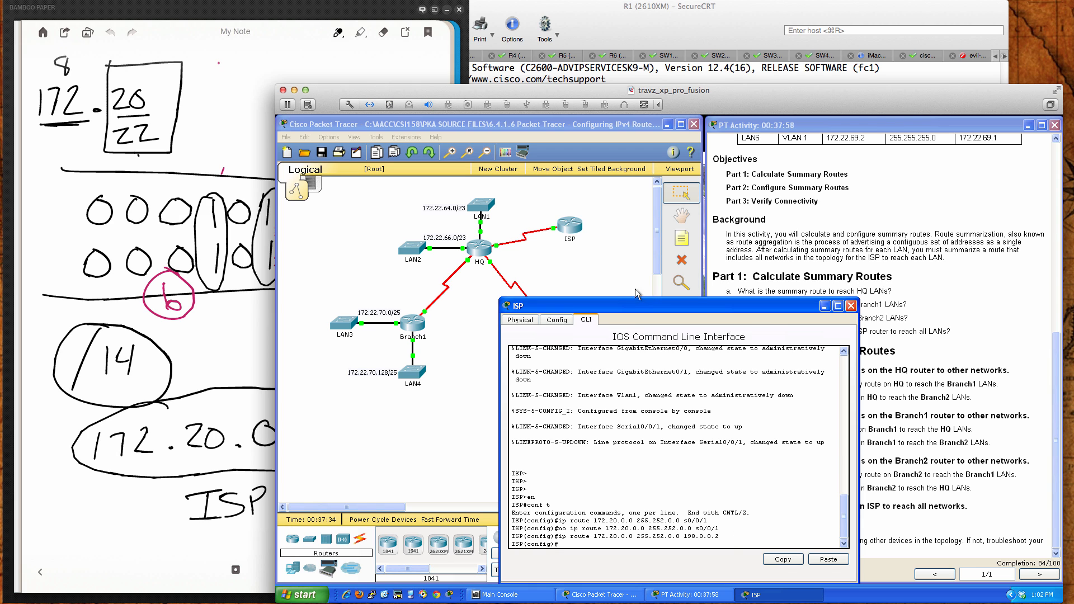
- Compare the topology's LAN addresses with the ISP notes, and on a blank notes page write 172.22 with a brace and a circled 16
click(594, 256)
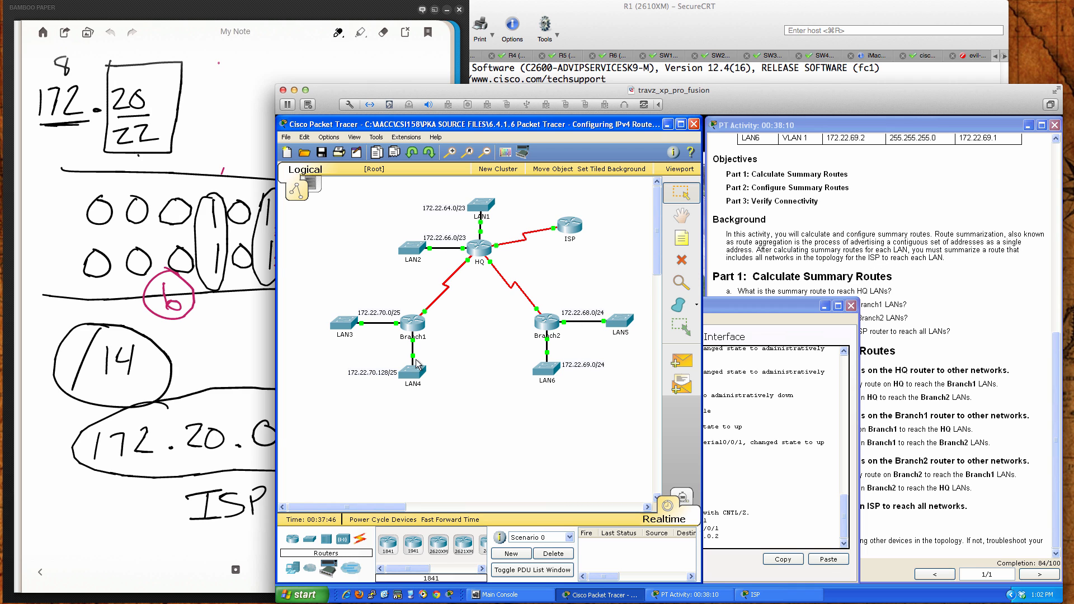
click(239, 358)
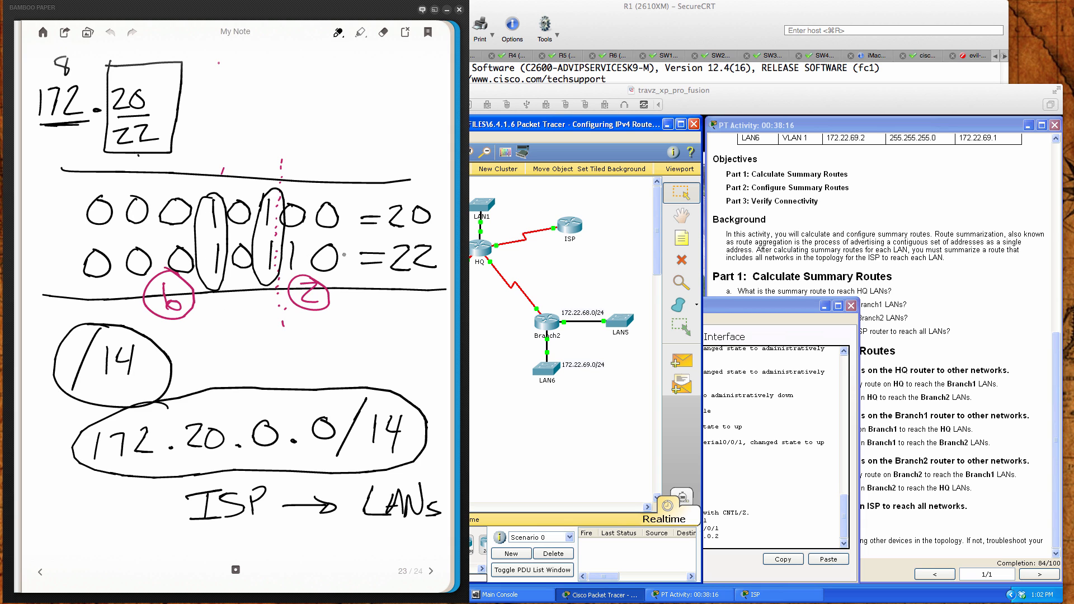
click(499, 337)
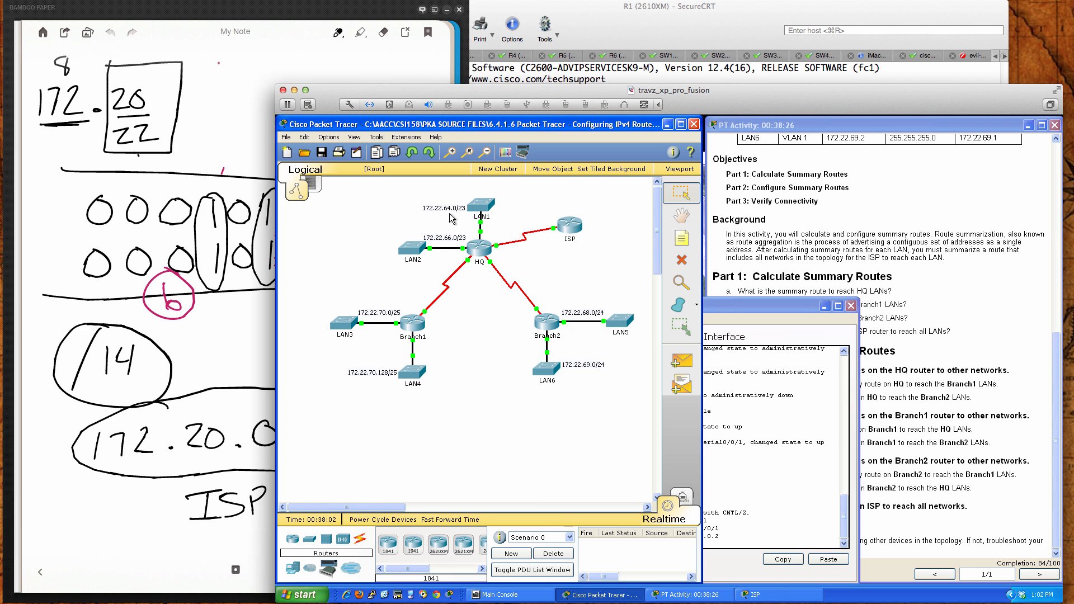
click(232, 337)
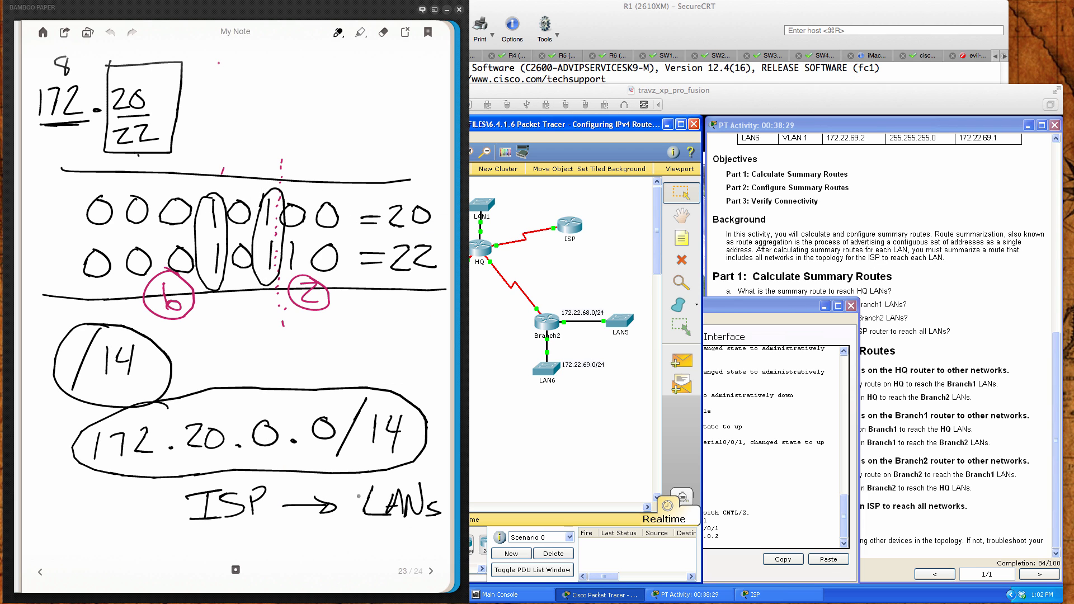
click(432, 572)
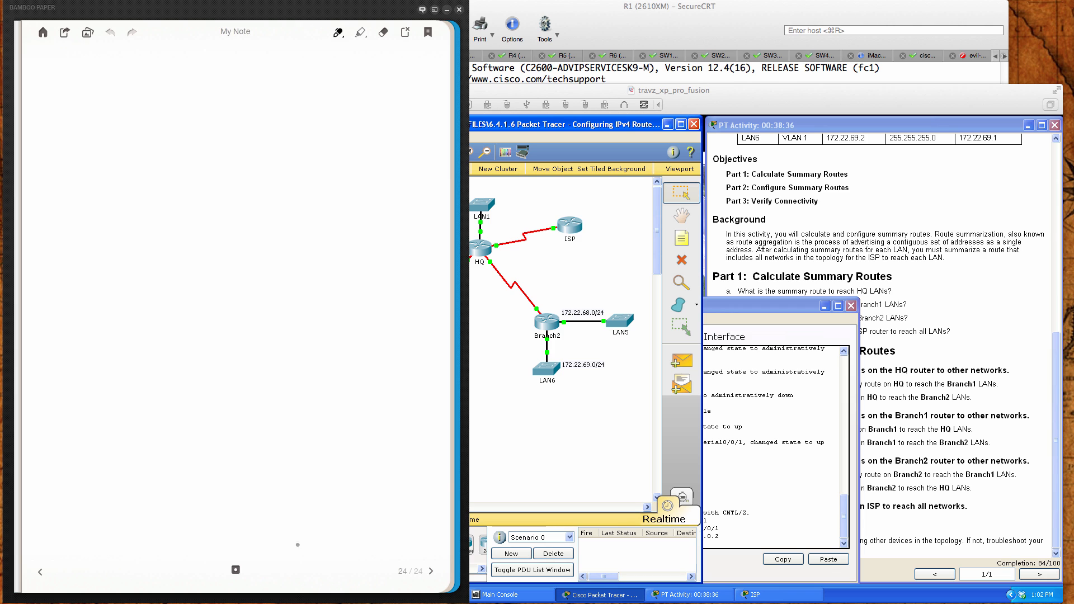
click(477, 459)
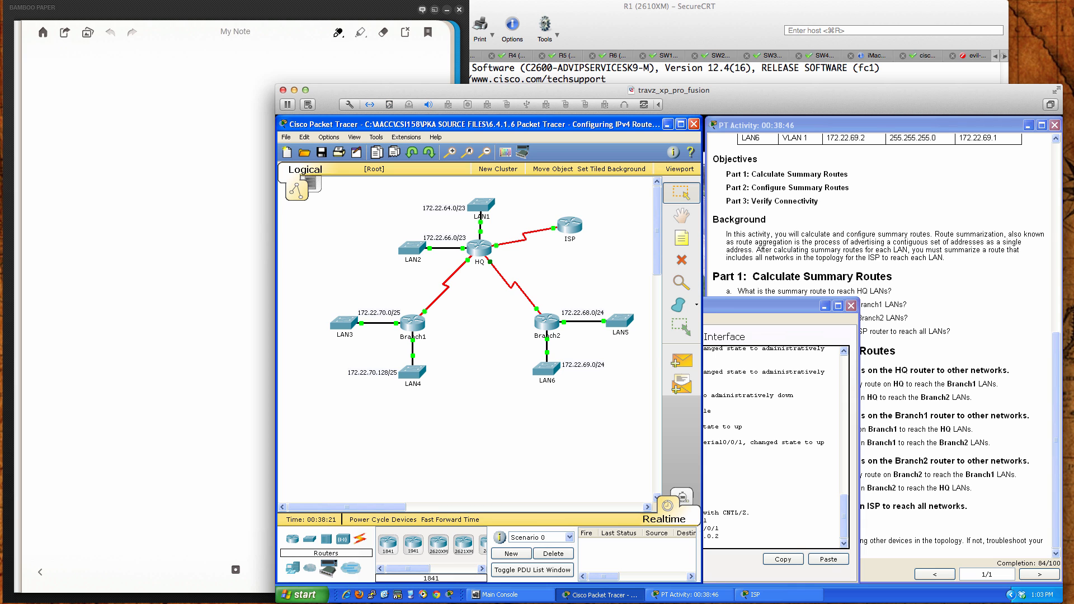
click(42, 100)
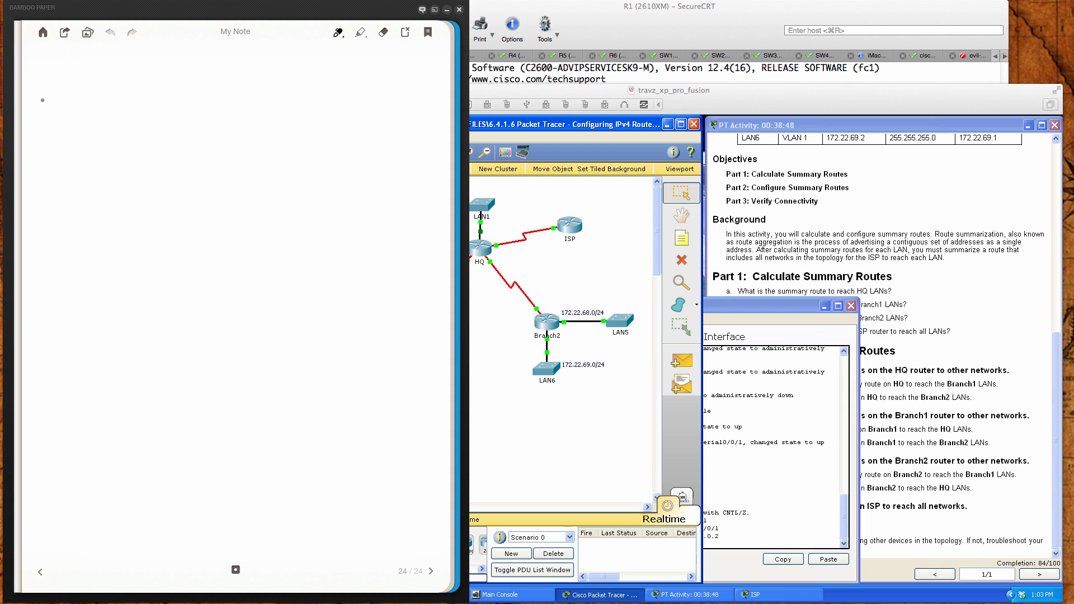
mouse_move(48, 82)
mouse_down()
mouse_move(54, 107)
mouse_move(145, 94)
mouse_move(148, 132)
mouse_up()
click(98, 102)
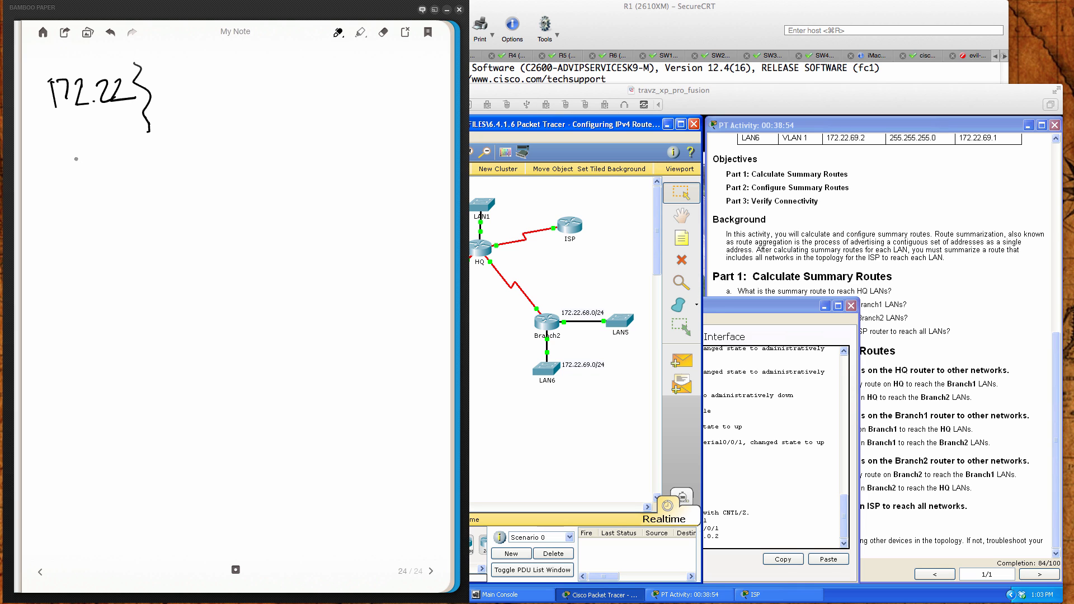
drag(66, 128, 68, 153)
drag(93, 122, 90, 144)
mouse_move(89, 161)
mouse_down()
mouse_move(97, 121)
mouse_move(92, 161)
mouse_up()
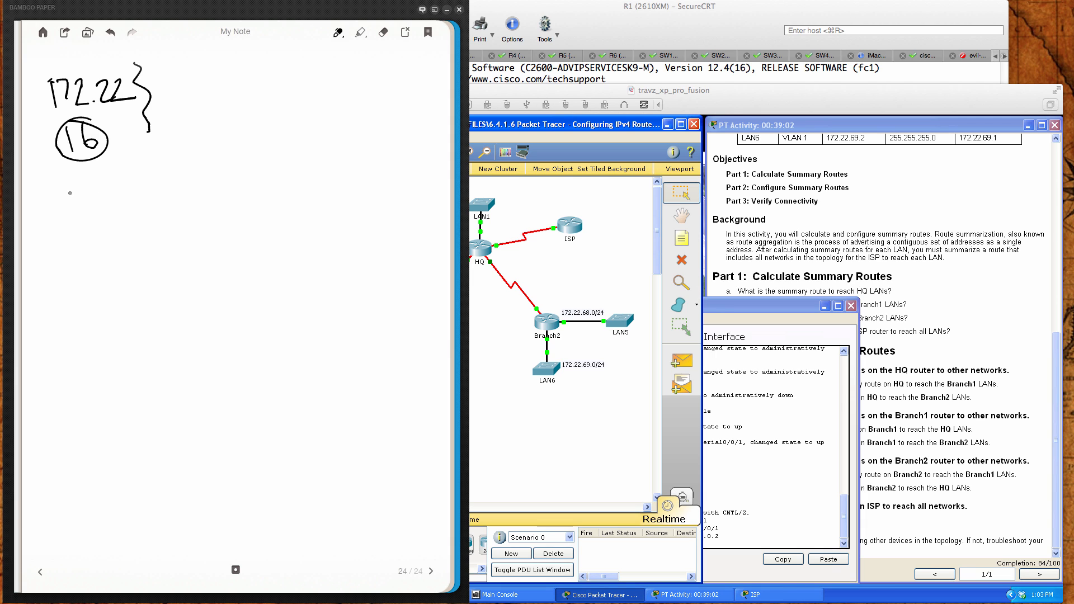
- Write the binary rows 01000100 = 68 and 01000101 = 69 beneath the circled 16
mouse_move(69, 188)
mouse_down()
mouse_move(75, 210)
mouse_move(69, 187)
mouse_move(105, 214)
mouse_move(120, 188)
mouse_move(185, 200)
mouse_move(205, 188)
mouse_move(230, 207)
mouse_move(264, 185)
mouse_move(346, 189)
mouse_up()
mouse_move(325, 201)
mouse_down()
mouse_move(369, 199)
mouse_move(379, 182)
mouse_up()
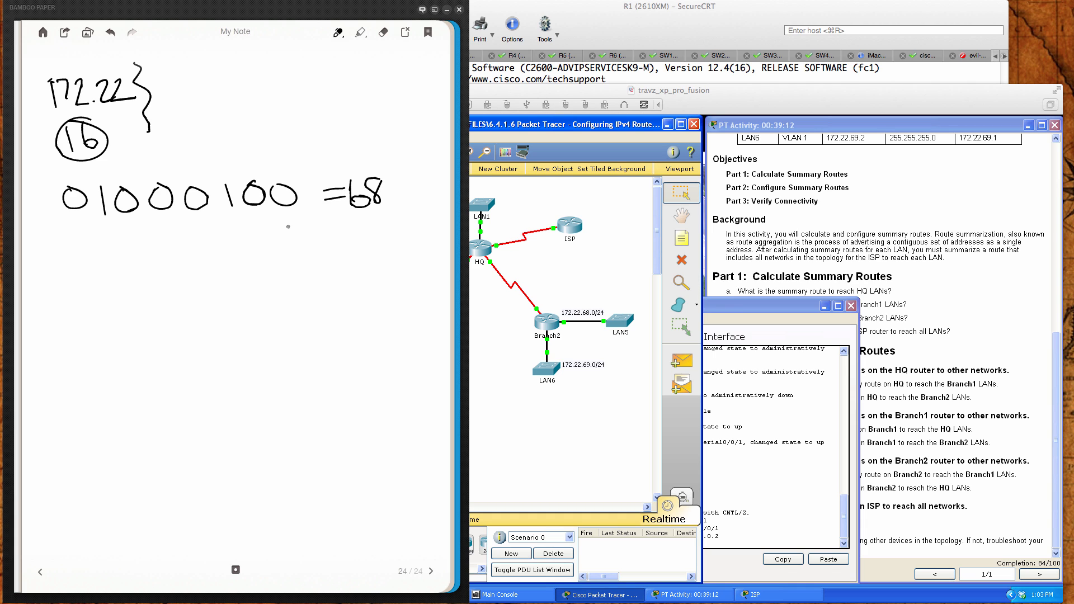
mouse_move(78, 237)
mouse_down()
mouse_move(103, 260)
mouse_move(138, 236)
mouse_up()
mouse_move(174, 235)
mouse_down()
mouse_move(162, 245)
mouse_move(179, 235)
mouse_up()
mouse_move(206, 231)
mouse_down()
mouse_move(196, 246)
mouse_move(207, 230)
mouse_move(237, 253)
mouse_move(264, 230)
mouse_up()
mouse_move(294, 225)
mouse_down()
mouse_move(294, 251)
mouse_move(349, 235)
mouse_up()
mouse_move(322, 243)
mouse_down()
mouse_move(367, 250)
mouse_move(361, 240)
mouse_up()
drag(388, 231, 392, 254)
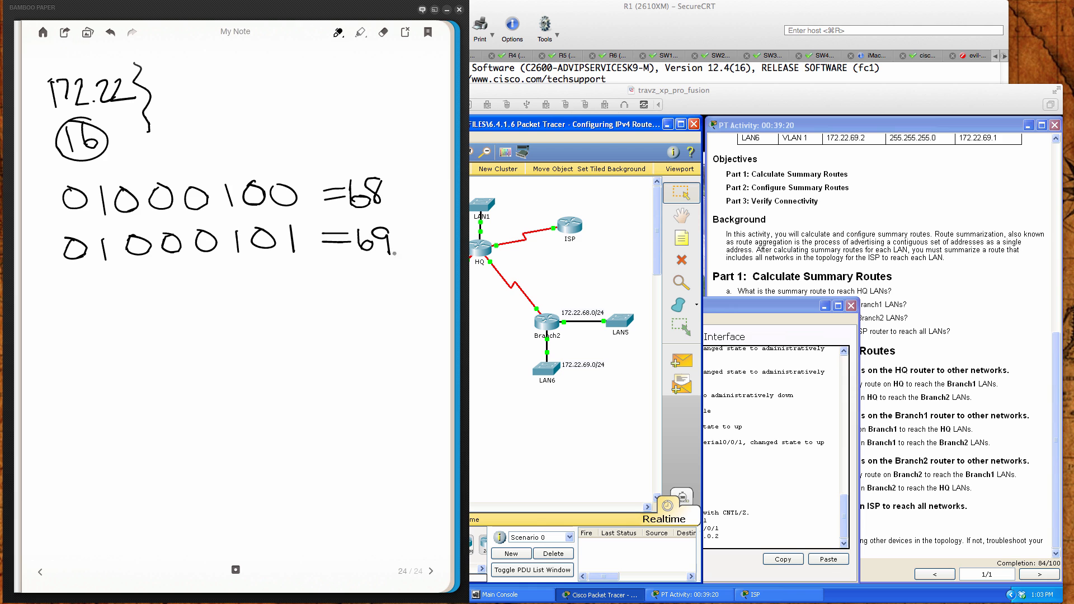
- Check the topology for the next LAN and write the binary row 01000000 = 64 beneath the row for 69
click(489, 311)
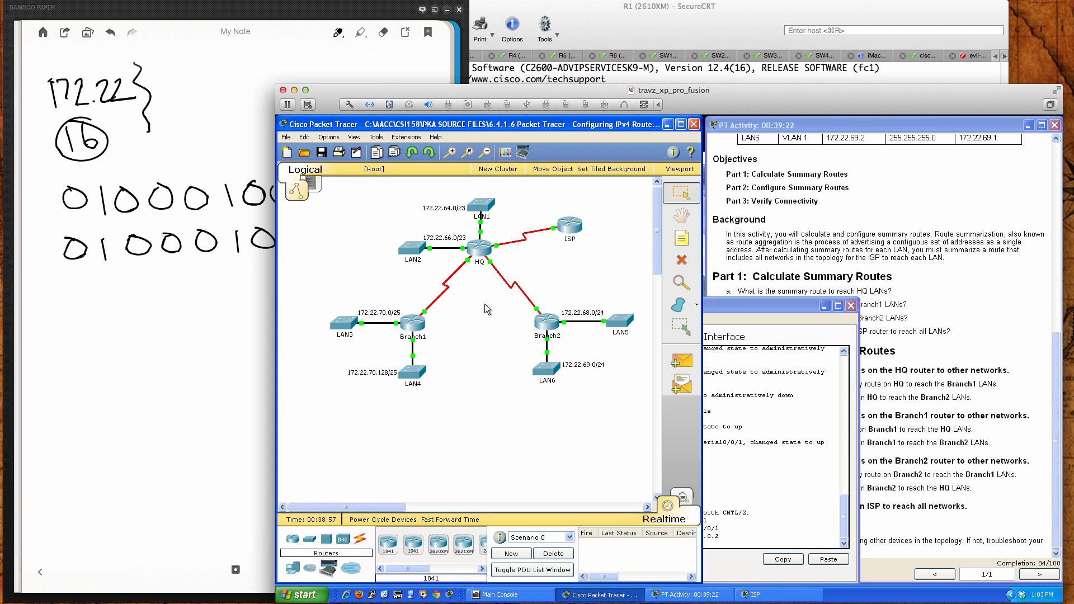
click(233, 281)
mouse_move(79, 286)
mouse_down()
mouse_move(71, 305)
mouse_move(75, 286)
mouse_move(114, 301)
mouse_up()
mouse_move(144, 280)
mouse_down()
mouse_move(142, 296)
mouse_move(150, 280)
mouse_up()
mouse_move(182, 280)
mouse_down()
mouse_move(173, 294)
mouse_move(184, 280)
mouse_up()
mouse_move(216, 276)
mouse_down()
mouse_move(206, 288)
mouse_move(219, 276)
mouse_up()
mouse_move(239, 275)
mouse_down()
mouse_move(232, 282)
mouse_move(277, 273)
mouse_up()
drag(296, 272, 356, 281)
drag(335, 291, 380, 280)
drag(395, 269, 394, 301)
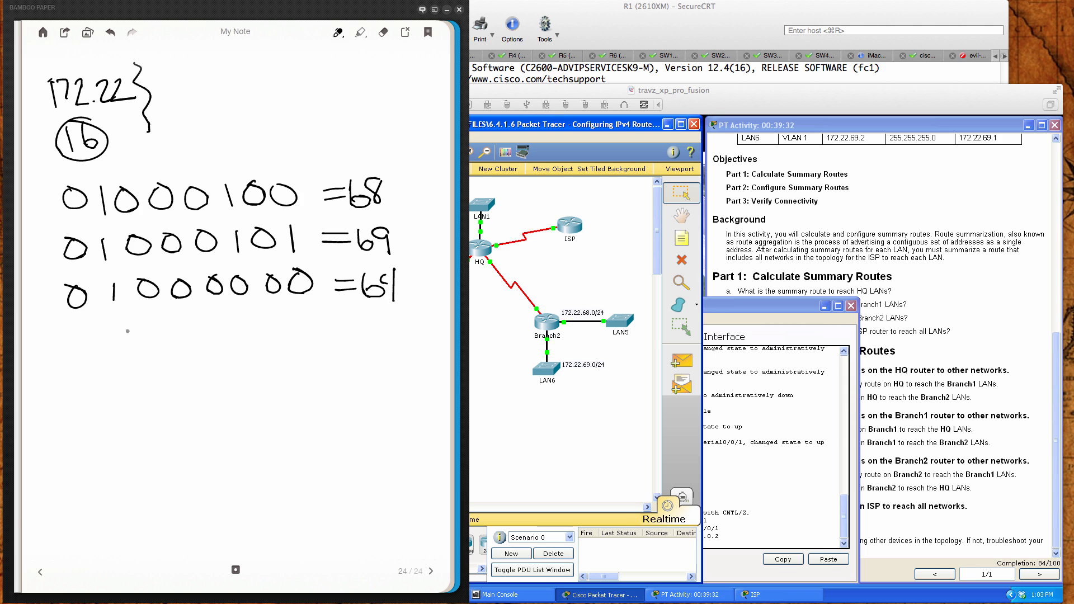
- Write the binary row 01000010 = 66 beneath the row for 64 and check the Branch1 LANs in the topology
mouse_move(70, 331)
mouse_down()
mouse_move(58, 343)
mouse_move(70, 332)
mouse_move(109, 357)
mouse_up()
mouse_move(150, 324)
mouse_down()
mouse_move(142, 329)
mouse_move(274, 325)
mouse_move(290, 343)
mouse_move(315, 319)
mouse_move(357, 324)
mouse_move(357, 335)
mouse_up()
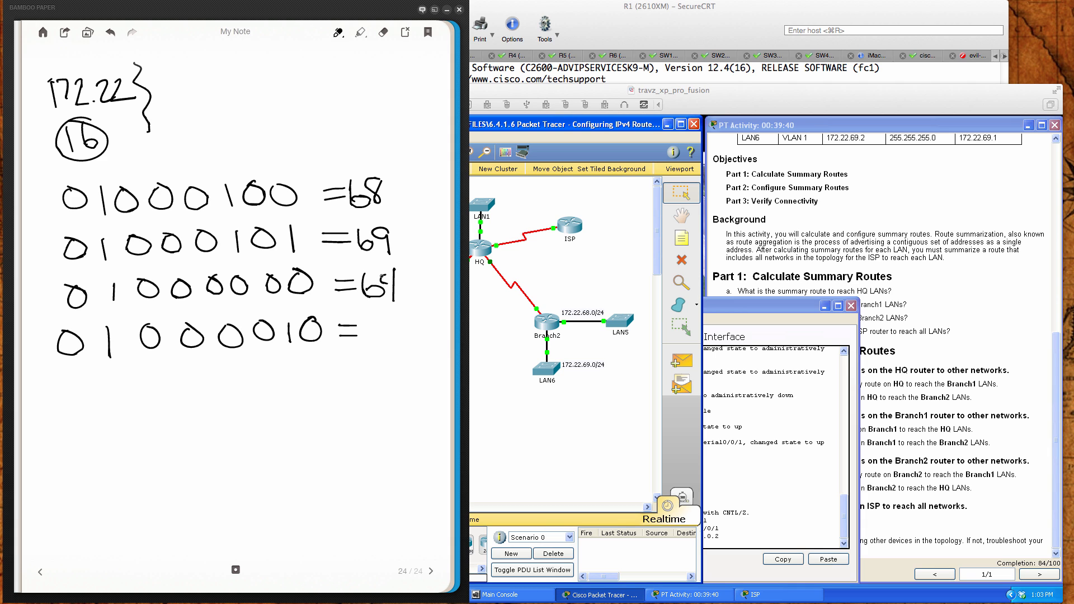
mouse_move(385, 269)
mouse_down()
mouse_move(382, 283)
mouse_move(393, 282)
mouse_move(367, 334)
mouse_move(388, 334)
mouse_up()
click(480, 361)
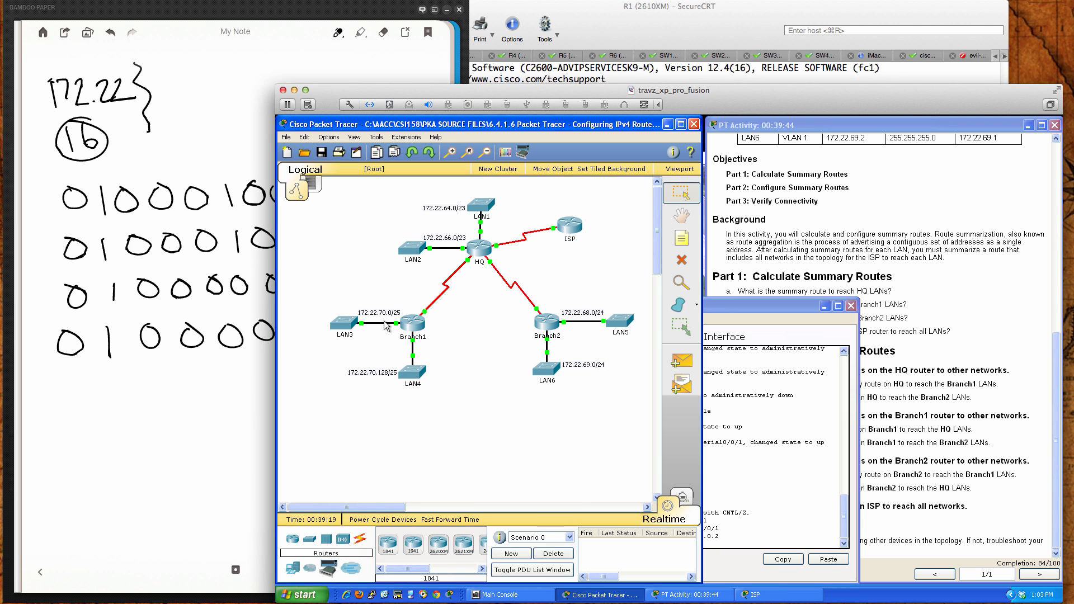
click(231, 378)
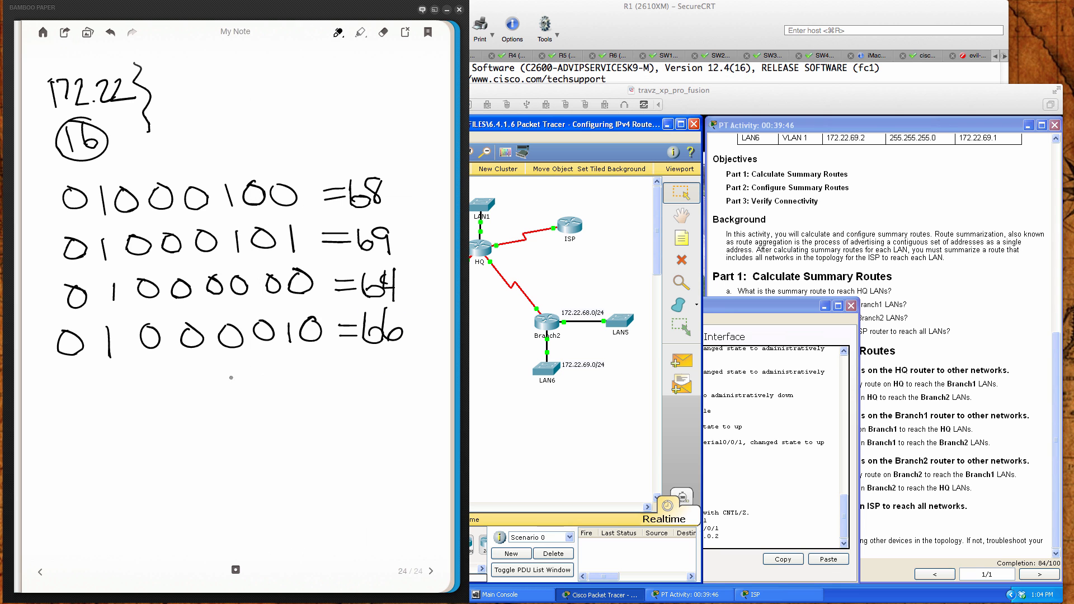
- Write the binary row 10000000 = 128 beneath the row for 66 and return to the topology's LAN addresses
drag(72, 391, 74, 420)
mouse_move(113, 386)
mouse_down()
mouse_move(156, 407)
mouse_move(170, 387)
mouse_up()
mouse_move(203, 386)
mouse_down()
mouse_move(191, 398)
mouse_move(203, 386)
mouse_up()
mouse_move(239, 378)
mouse_down()
mouse_move(230, 391)
mouse_move(239, 379)
mouse_move(330, 375)
mouse_move(375, 381)
mouse_move(374, 391)
mouse_up()
mouse_move(384, 376)
mouse_down()
mouse_move(383, 398)
mouse_move(411, 399)
mouse_move(424, 374)
mouse_up()
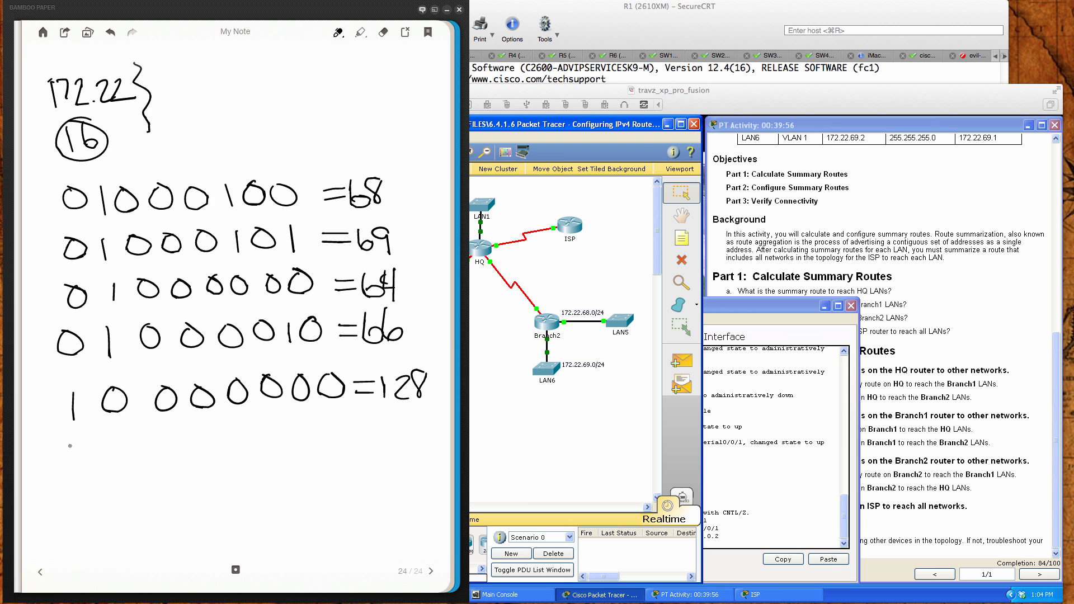
click(496, 378)
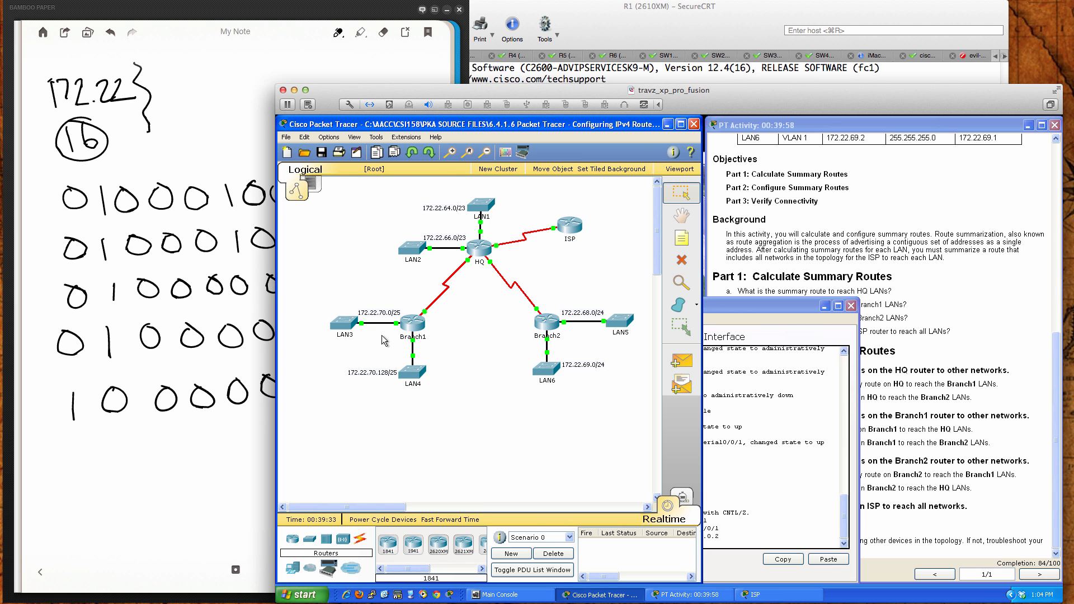
- Write the binary row 00000000 = 0 beneath the row for 128
click(134, 456)
mouse_move(70, 448)
mouse_down()
mouse_move(111, 463)
mouse_move(108, 444)
mouse_up()
mouse_move(158, 441)
mouse_down()
mouse_move(152, 464)
mouse_move(151, 442)
mouse_up()
mouse_move(207, 438)
mouse_down()
mouse_move(218, 458)
mouse_move(216, 436)
mouse_move(243, 427)
mouse_move(321, 441)
mouse_move(342, 421)
mouse_move(381, 436)
mouse_move(405, 422)
mouse_up()
drag(421, 416, 398, 459)
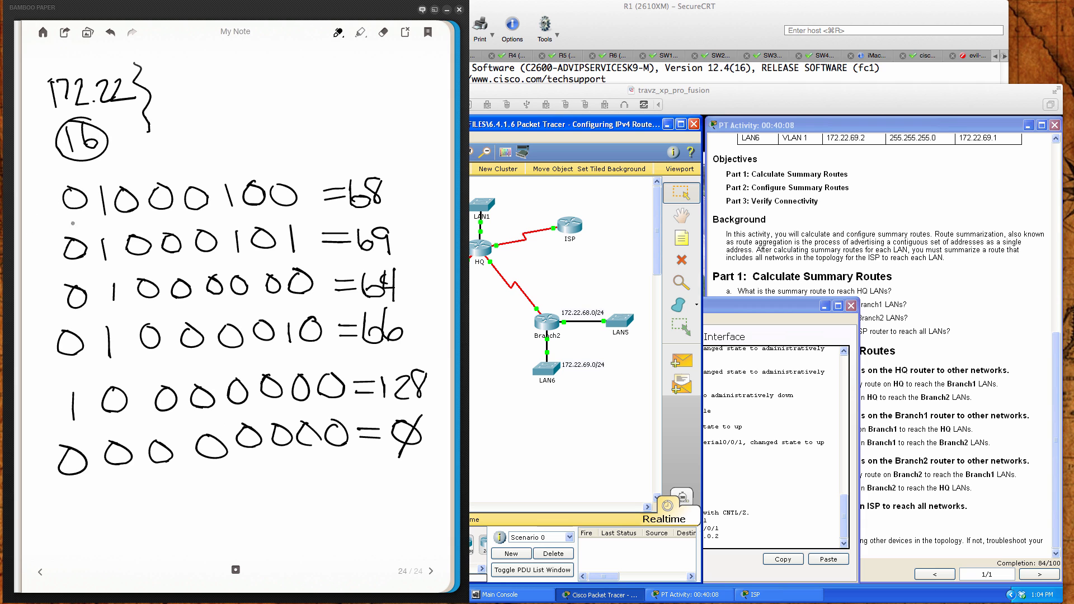
- Outline the first bit column with its differing 1 circled, and write /16 and the circled summary 172.22.0.0/16 beneath the rows
mouse_move(69, 389)
mouse_down()
mouse_move(70, 426)
mouse_move(85, 386)
mouse_move(58, 389)
mouse_up()
mouse_move(97, 177)
mouse_down()
mouse_move(98, 471)
mouse_move(68, 488)
mouse_move(34, 379)
mouse_move(49, 203)
mouse_move(77, 165)
mouse_move(100, 186)
mouse_up()
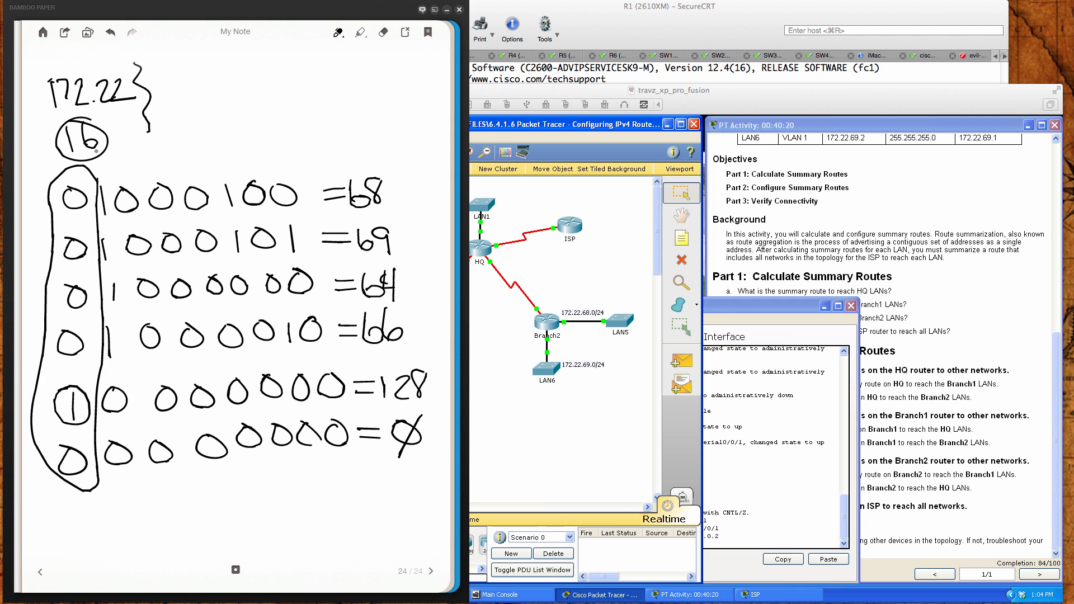
mouse_move(193, 476)
mouse_down()
mouse_move(170, 503)
mouse_move(204, 490)
mouse_up()
drag(117, 527, 117, 546)
mouse_move(127, 528)
mouse_down()
mouse_move(134, 546)
mouse_move(164, 546)
mouse_move(290, 516)
mouse_move(299, 539)
mouse_up()
click(172, 540)
drag(333, 502, 322, 535)
mouse_move(345, 509)
mouse_down()
mouse_move(336, 531)
mouse_move(335, 522)
mouse_up()
mouse_move(336, 485)
mouse_down()
mouse_move(110, 527)
mouse_move(246, 548)
mouse_move(372, 513)
mouse_move(313, 480)
mouse_up()
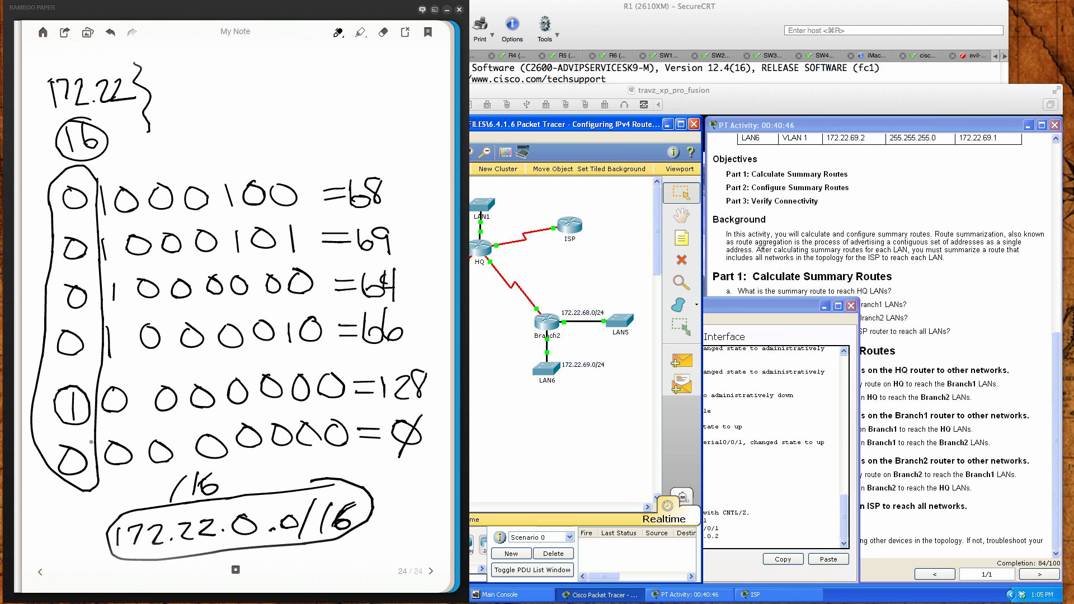
- Remove the static route 172.20.0.0 255.252.0.0 via 198.0.0.2 from the ISP router in Packet Tracer
click(722, 467)
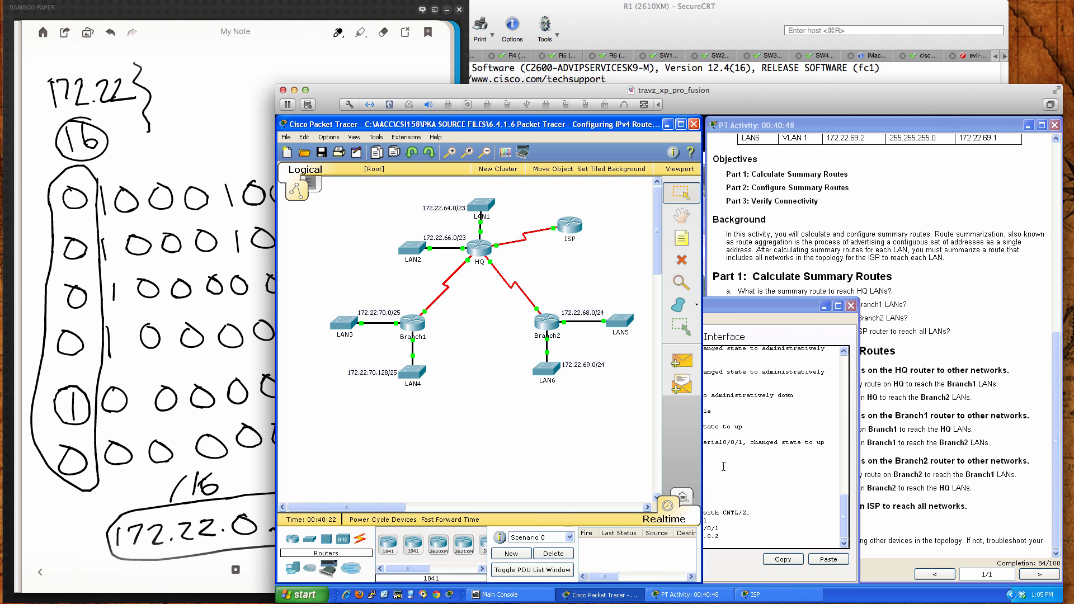
key(Up)
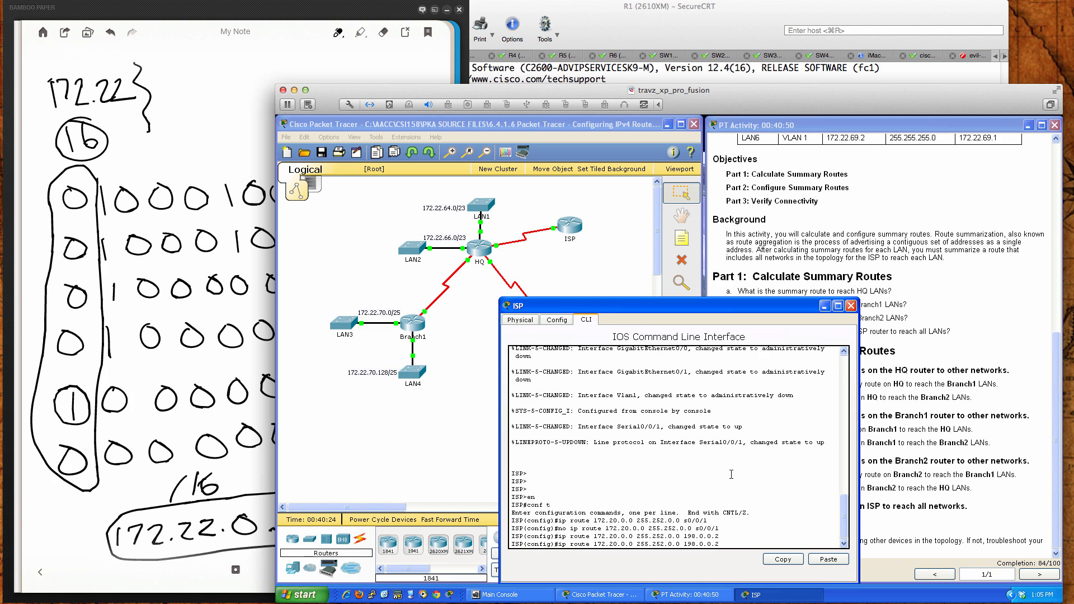
key(ctrl+a)
text(no)
key(Return)
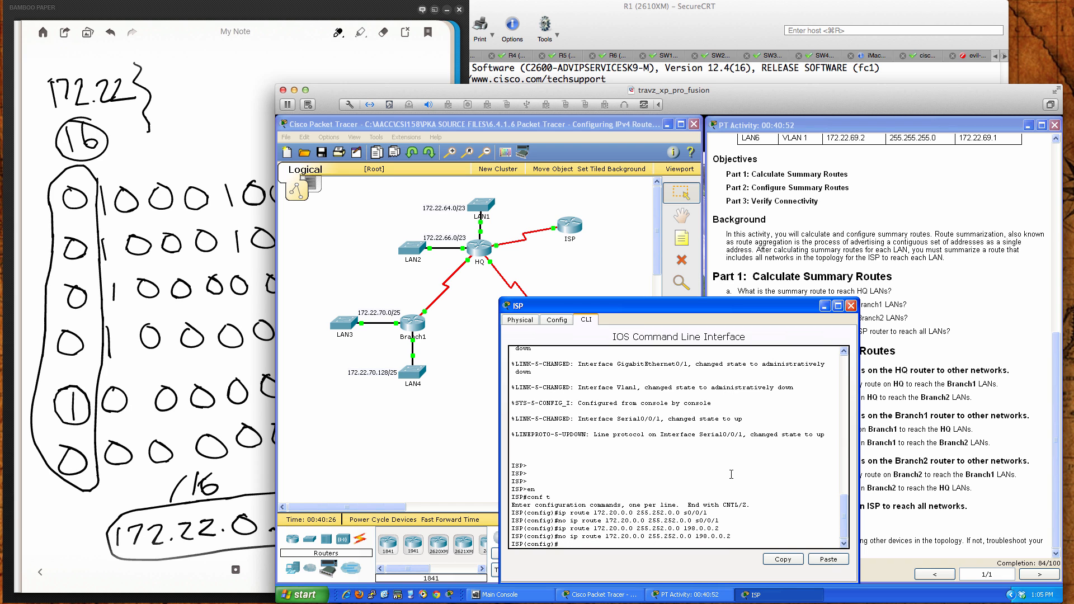
- Add the static route 172.22.0.0 255.255.0.0 out s0/0/1 on the ISP router
key(Up)
key(Up)
key(Left)
key(Left)
key(Left)
key(Left)
key(Left)
key(Left)
key(Left)
key(Left)
key(Left)
key(Left)
key(Left)
key(Left)
key(BackSpace)
text(5)
key(BackSpace)
key(BackSpace)
key(BackSpace)
key(BackSpace)
key(BackSpace)
key(BackSpace)
text(s0/0/1)
key(Return)
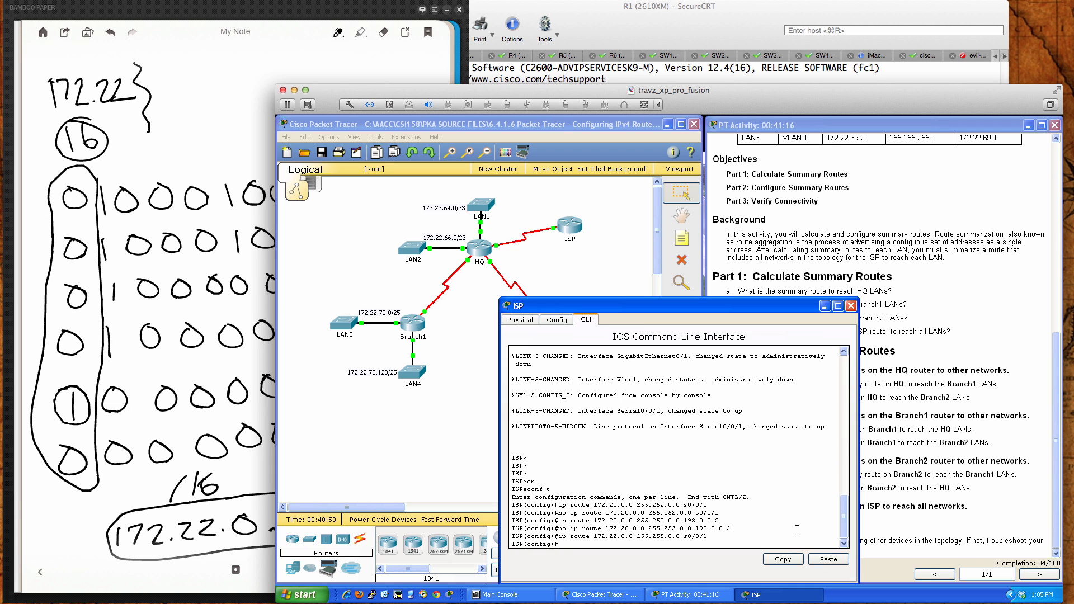
- Remove the static route 172.22.0.0 255.255.0.0 out s0/0/1 from the ISP router
key(Up)
key(Home)
text(no)
key(Return)
- Add the static route 172.22.0.0 255.255.0.0 via next hop 198.0.0.2 on the ISP router
key(Up)
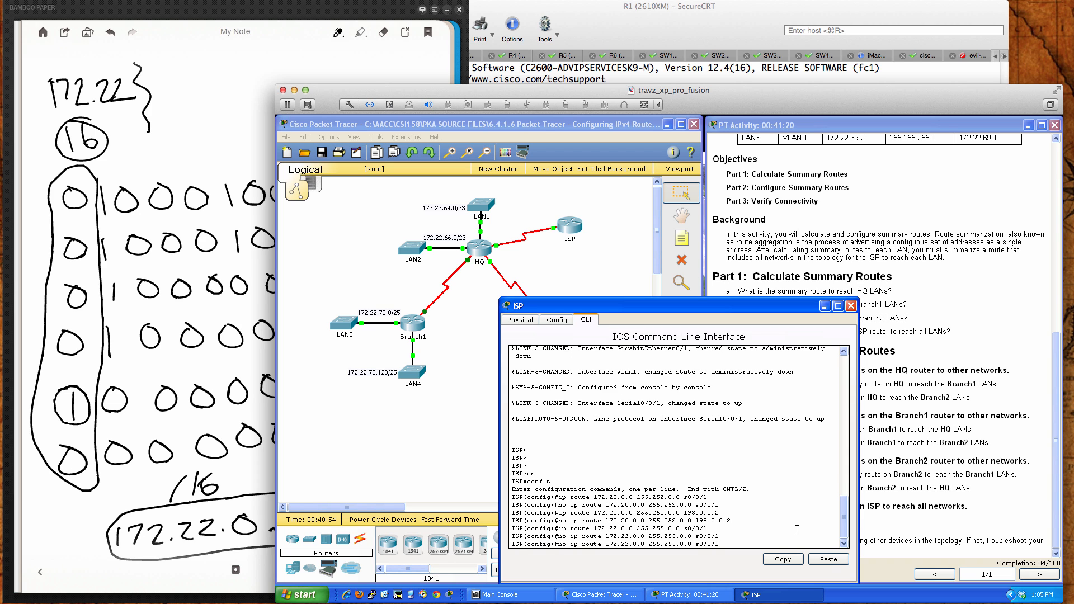
key(Up)
key(BackSpace)
key(BackSpace)
key(BackSpace)
key(BackSpace)
key(BackSpace)
key(BackSpace)
key(BackSpace)
text(198.0.0.2)
key(Return)
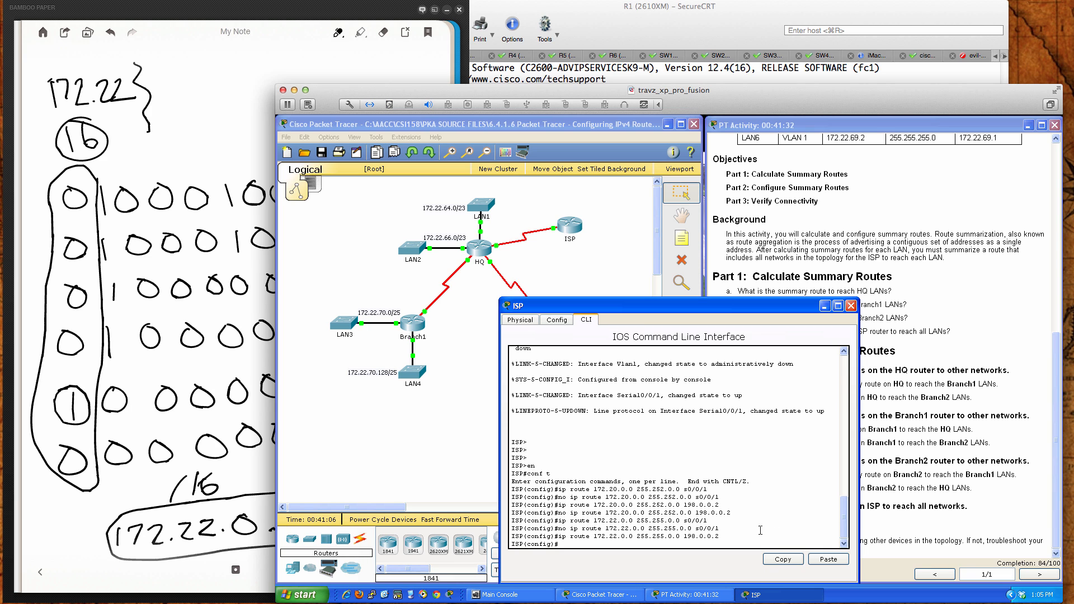
- Check the Branch1 LAN addresses in the topology and overwrite the last handwritten row's bits to read 01000110
click(443, 422)
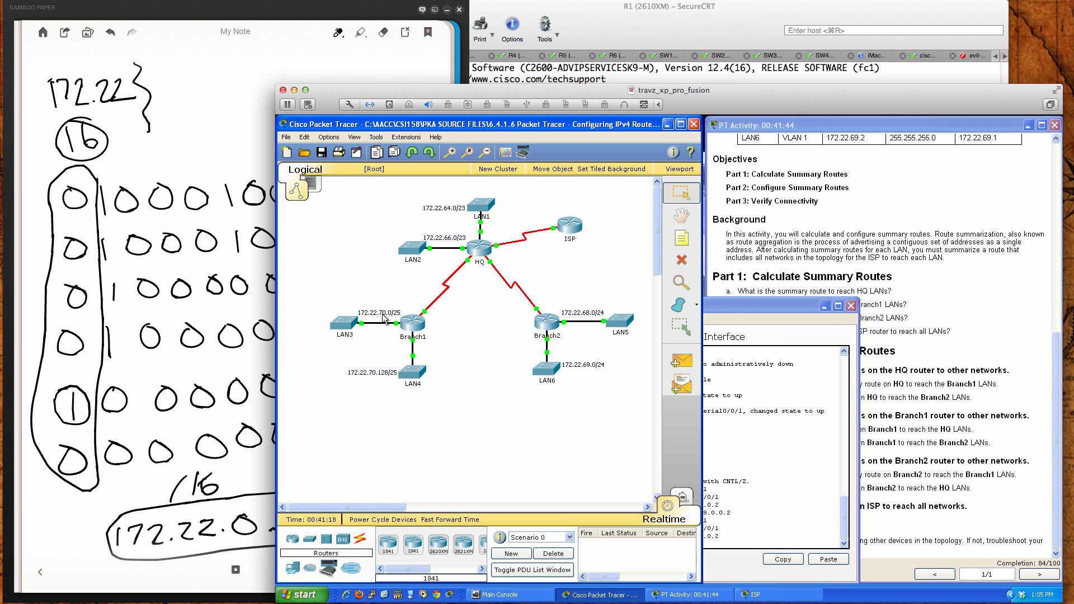
click(264, 463)
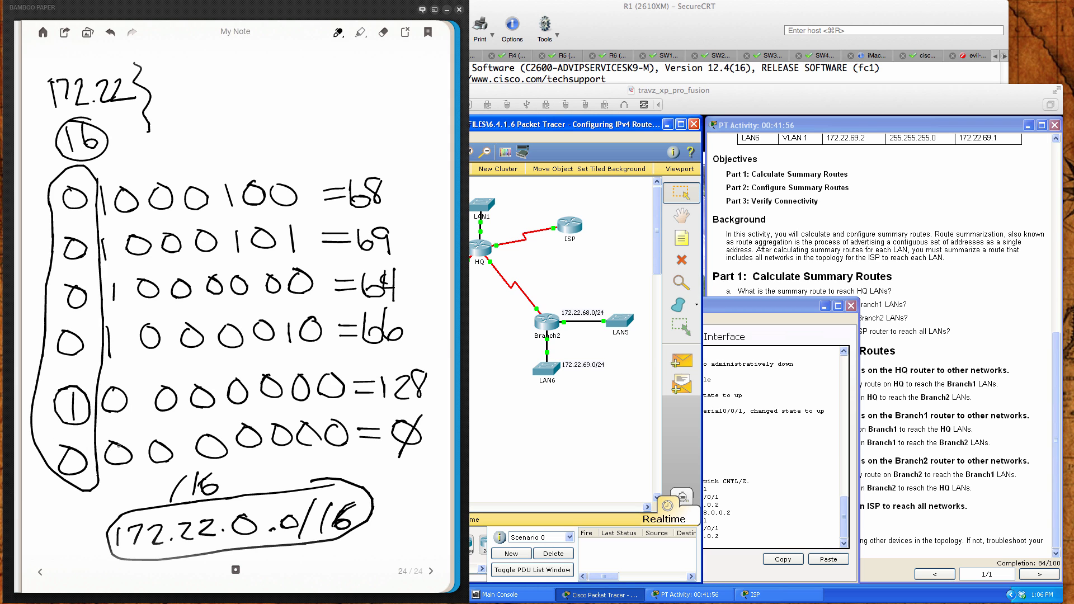
mouse_move(119, 441)
mouse_down()
mouse_move(123, 475)
mouse_move(124, 443)
mouse_up()
mouse_move(276, 421)
mouse_down()
mouse_move(283, 457)
mouse_move(283, 421)
mouse_move(283, 451)
mouse_move(286, 429)
mouse_move(309, 458)
mouse_move(308, 419)
mouse_move(310, 456)
mouse_move(310, 437)
mouse_up()
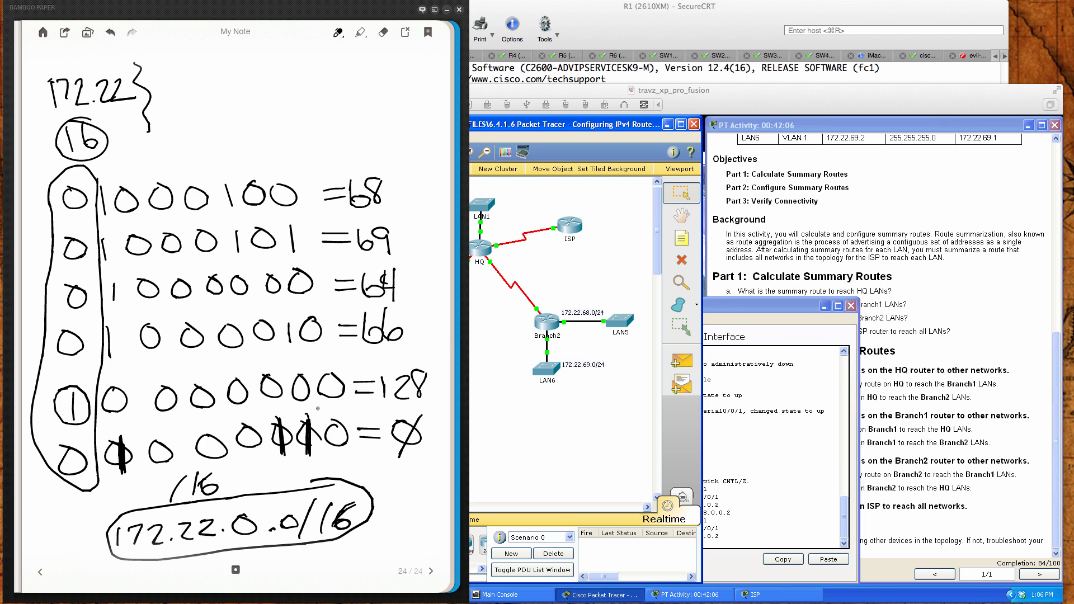
- Check the LAN4 address in the topology and overwrite the bits of the row for 128 to read 01000110
click(489, 434)
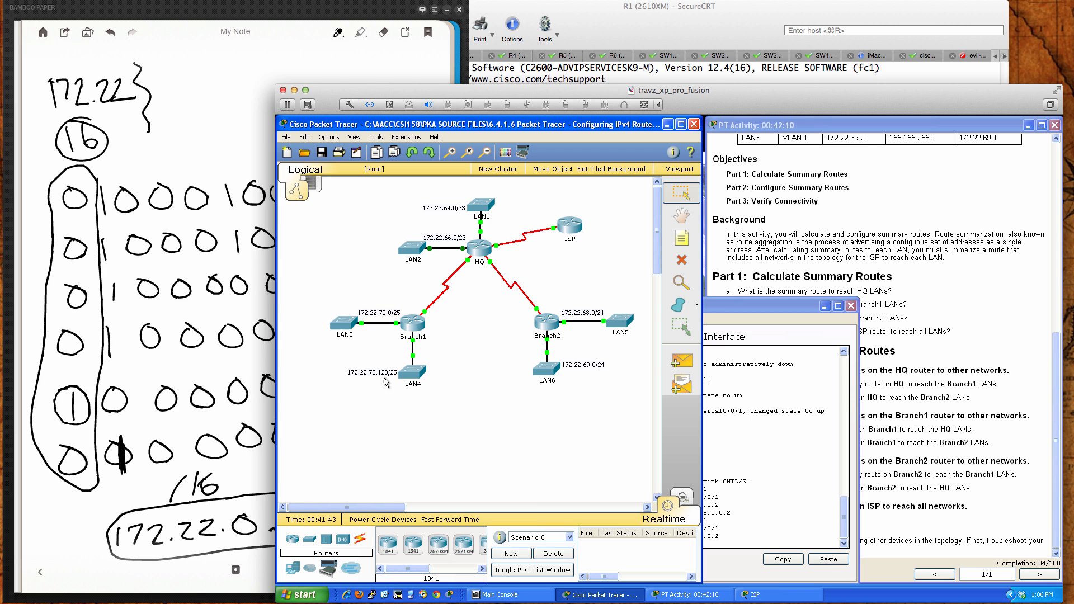
click(187, 419)
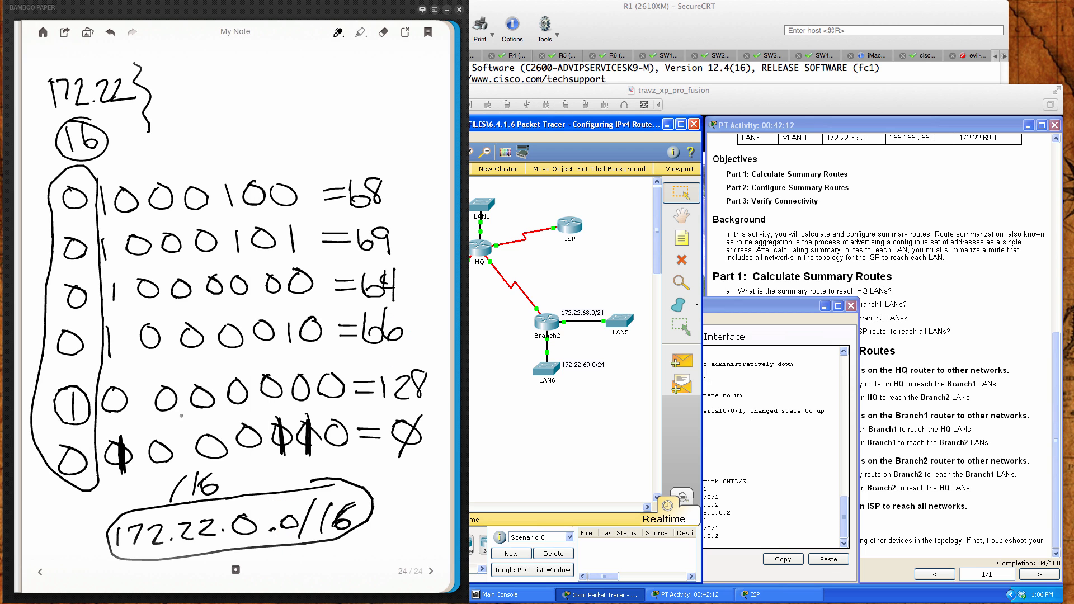
mouse_move(69, 403)
mouse_down()
mouse_move(84, 412)
mouse_move(70, 426)
mouse_move(65, 402)
mouse_move(114, 418)
mouse_move(118, 389)
mouse_up()
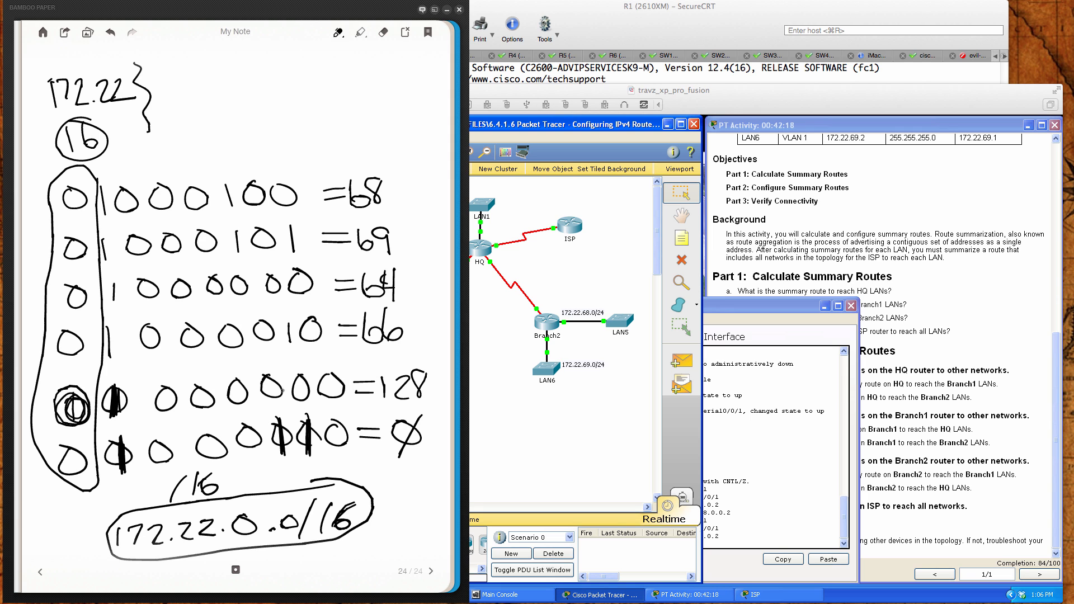
mouse_move(268, 373)
mouse_down()
mouse_move(269, 406)
mouse_move(272, 396)
mouse_move(302, 400)
mouse_move(300, 409)
mouse_move(301, 378)
mouse_move(303, 392)
mouse_up()
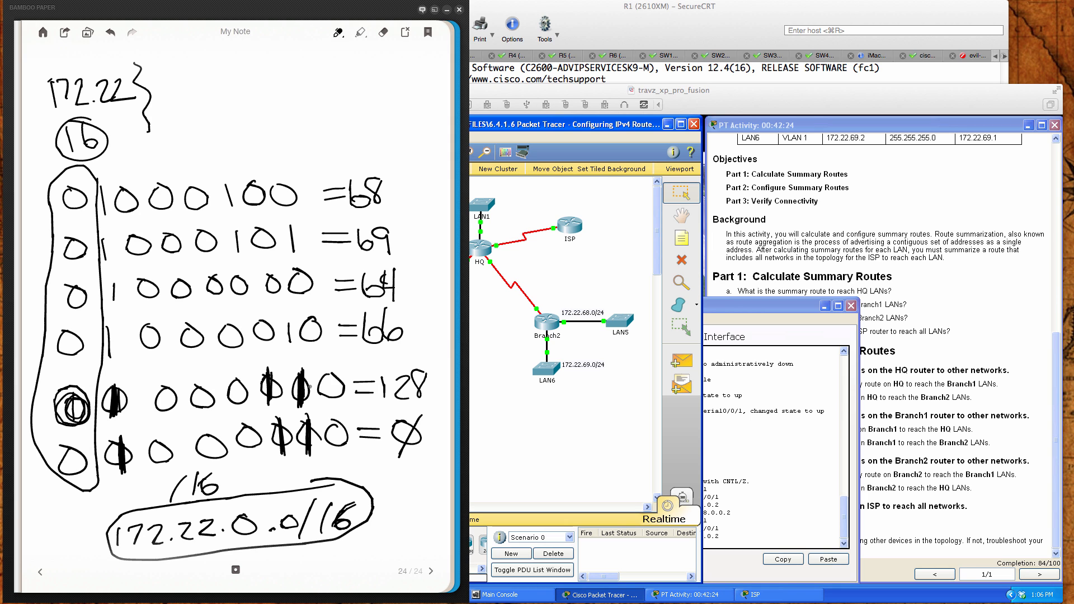
- Erase the decimal 128 at the end of the corrected row and write 70 in its place
mouse_move(404, 371)
mouse_down()
mouse_move(386, 383)
mouse_move(417, 403)
mouse_move(441, 375)
mouse_move(446, 397)
mouse_move(435, 388)
mouse_up()
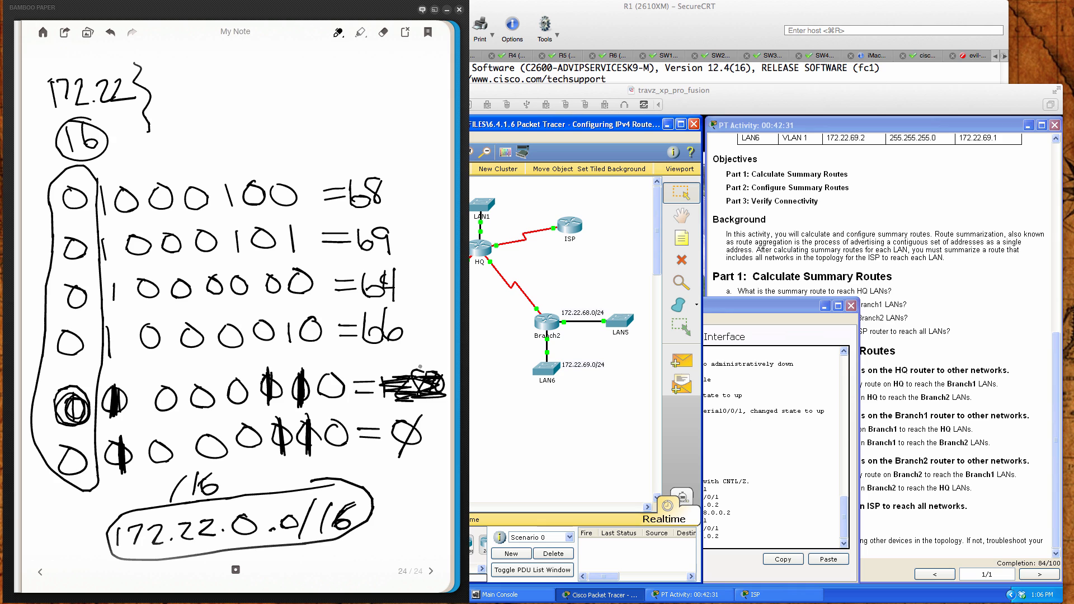
click(383, 32)
mouse_move(447, 372)
mouse_down()
mouse_move(419, 380)
mouse_move(426, 394)
mouse_move(405, 380)
mouse_move(417, 375)
mouse_move(409, 396)
mouse_move(391, 390)
mouse_move(393, 379)
mouse_move(393, 392)
mouse_up()
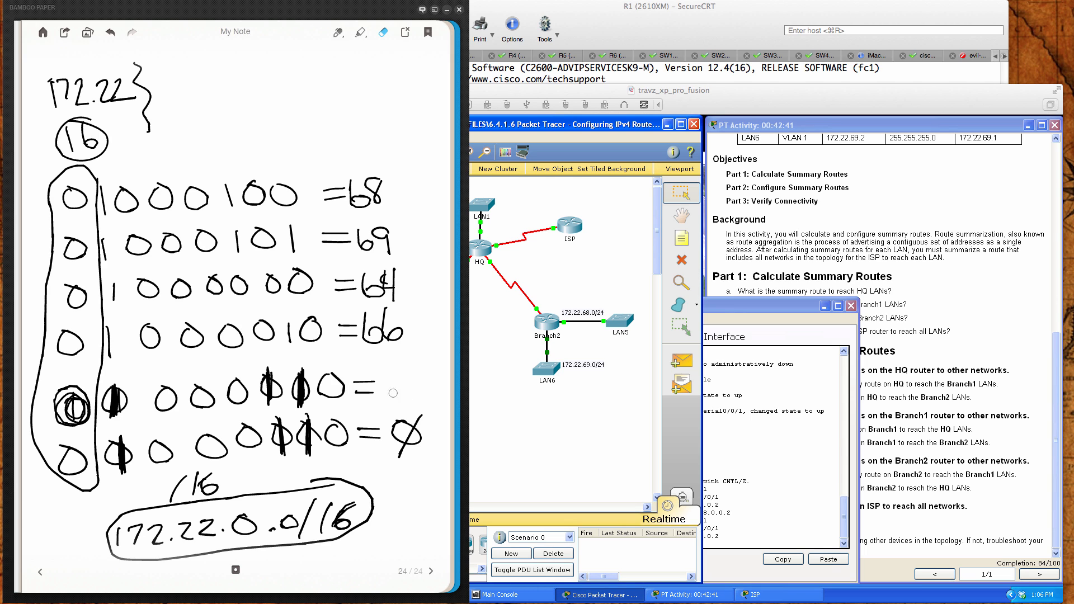
click(338, 34)
click(409, 189)
mouse_move(384, 374)
mouse_down()
mouse_move(398, 373)
mouse_move(393, 400)
mouse_move(413, 377)
mouse_up()
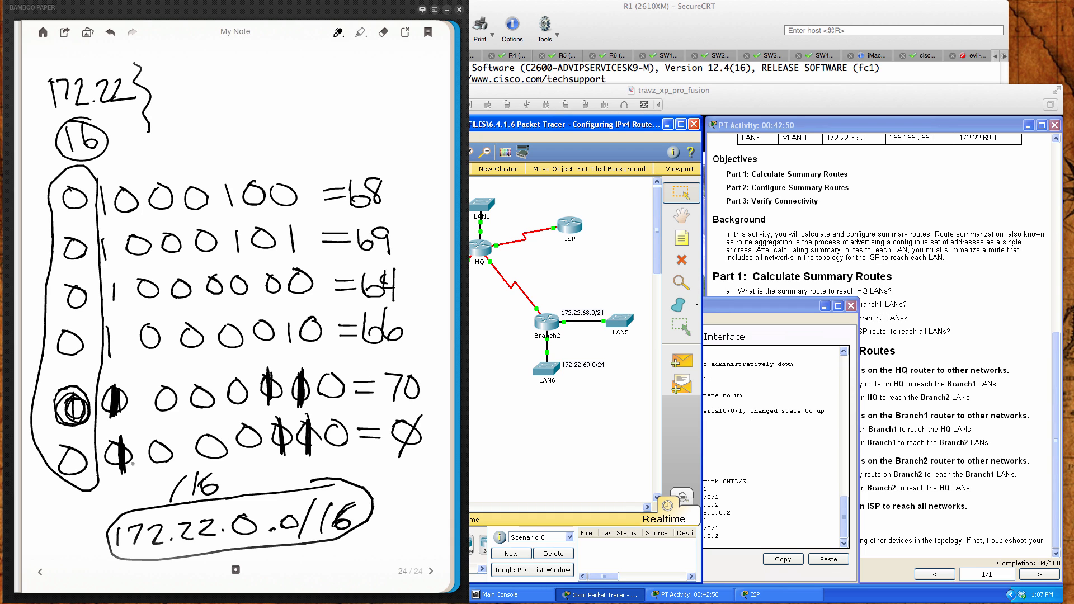
- Recheck the LAN addresses, draw a dividing line after the fifth bit column and replace the handwritten /16 below it with /21
click(458, 435)
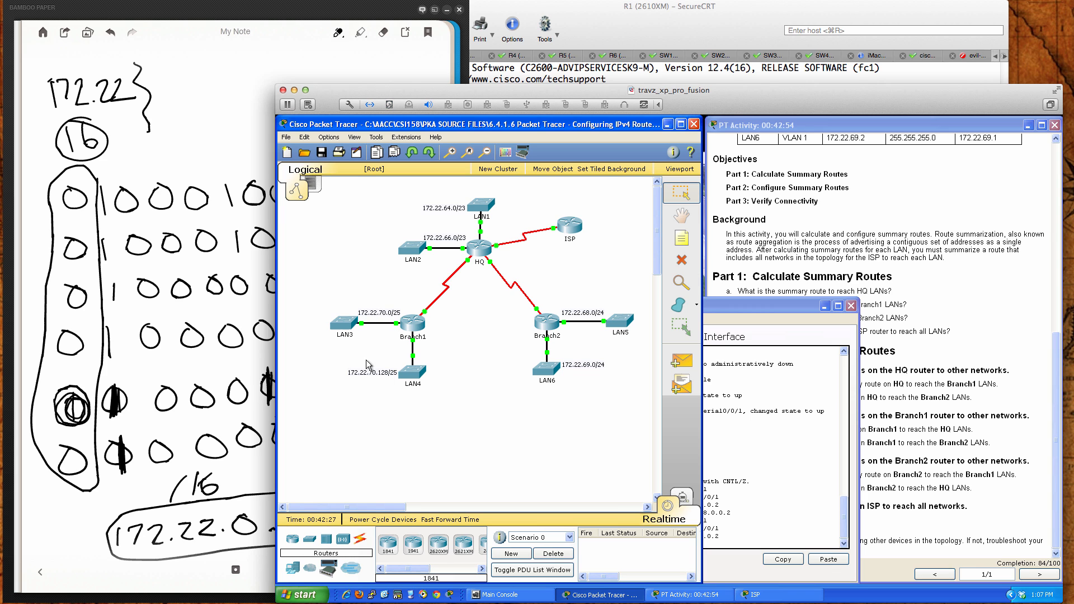
click(265, 451)
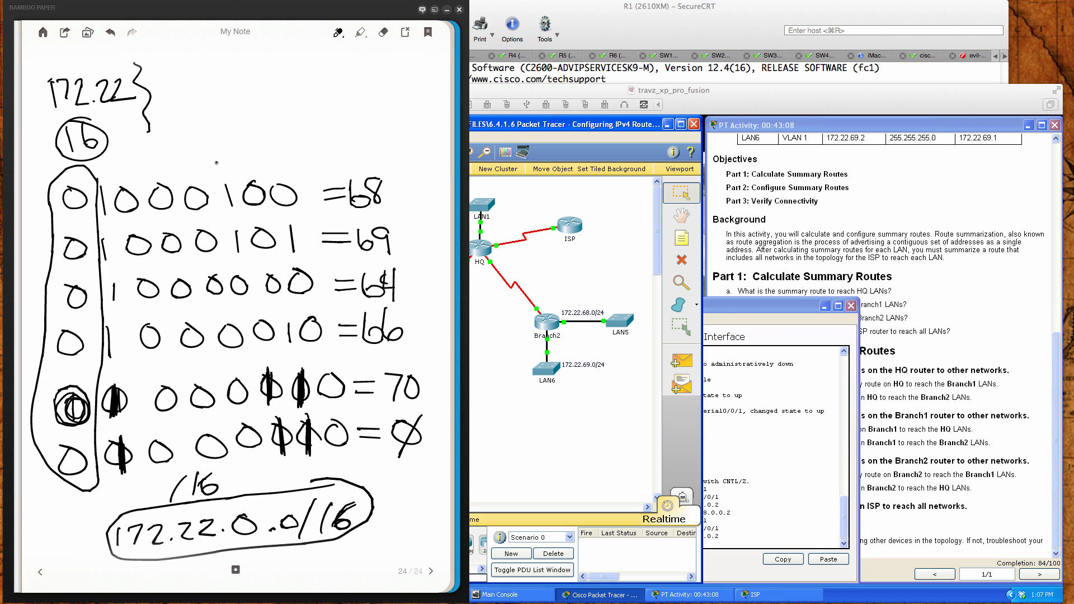
mouse_move(217, 162)
mouse_down()
mouse_move(225, 268)
mouse_move(260, 382)
mouse_move(269, 478)
mouse_up()
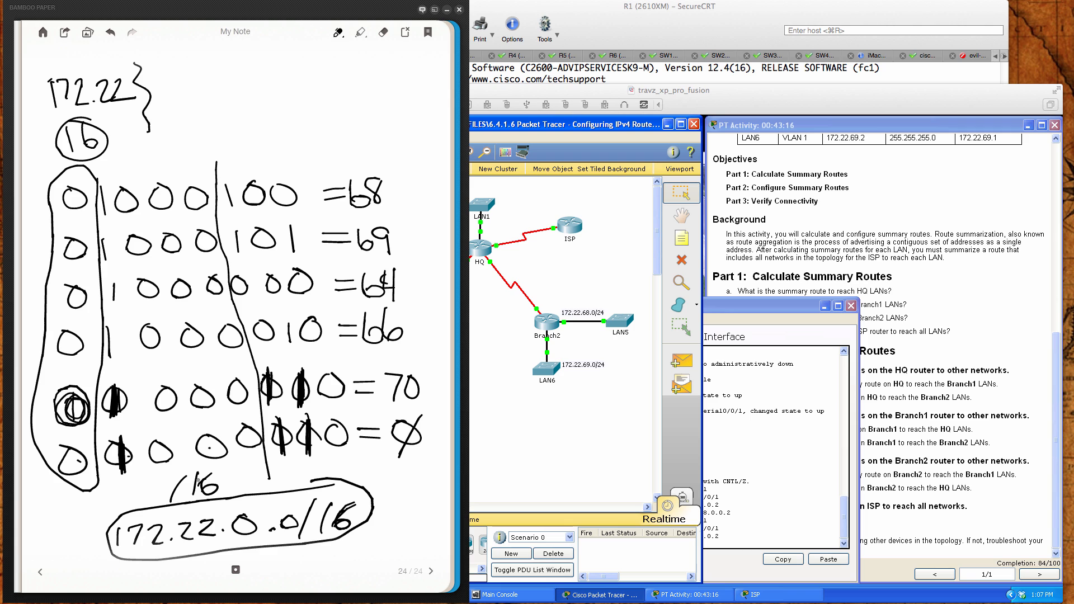
mouse_move(197, 480)
mouse_down()
mouse_move(185, 476)
mouse_move(207, 485)
mouse_move(176, 493)
mouse_move(203, 482)
mouse_move(228, 493)
mouse_up()
mouse_move(246, 472)
mouse_down()
mouse_move(257, 467)
mouse_move(260, 493)
mouse_up()
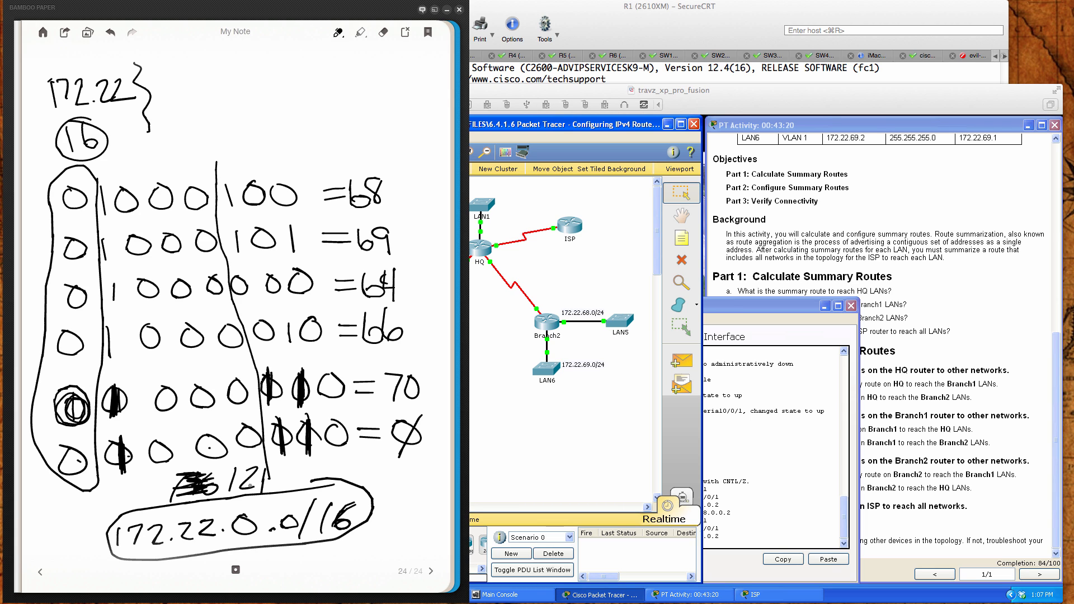
drag(244, 456, 224, 493)
- Change the third octet of the circled summary address to 64 so it reads 172.22.64.0
click(383, 31)
mouse_move(244, 521)
mouse_down()
mouse_move(237, 529)
mouse_move(256, 531)
mouse_up()
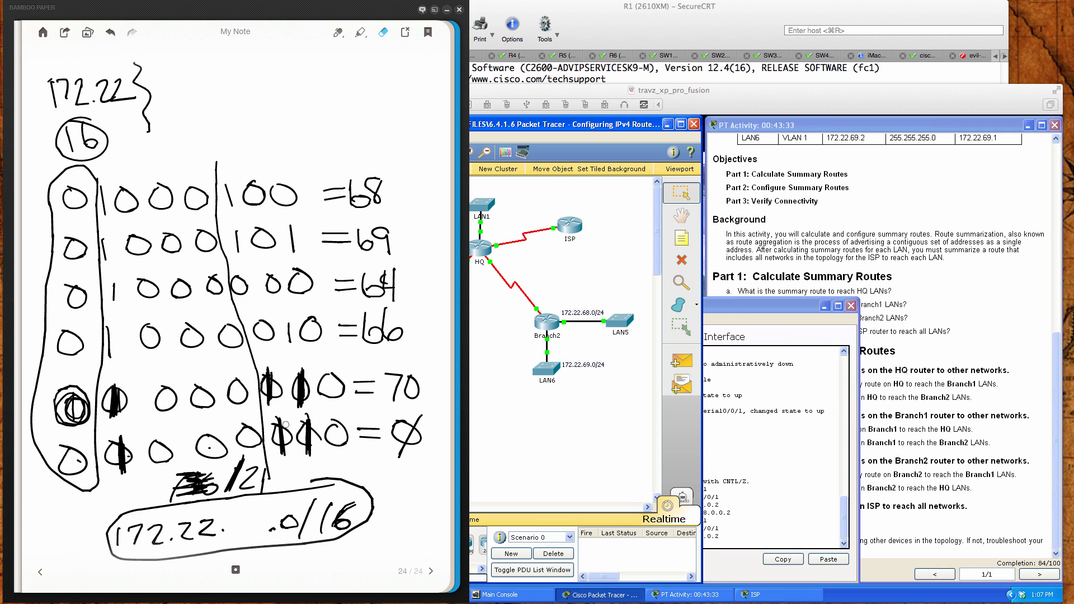
click(338, 31)
mouse_move(237, 514)
mouse_down()
mouse_move(239, 536)
mouse_move(265, 525)
mouse_up()
mouse_move(263, 507)
mouse_down()
mouse_move(264, 538)
mouse_move(282, 530)
mouse_up()
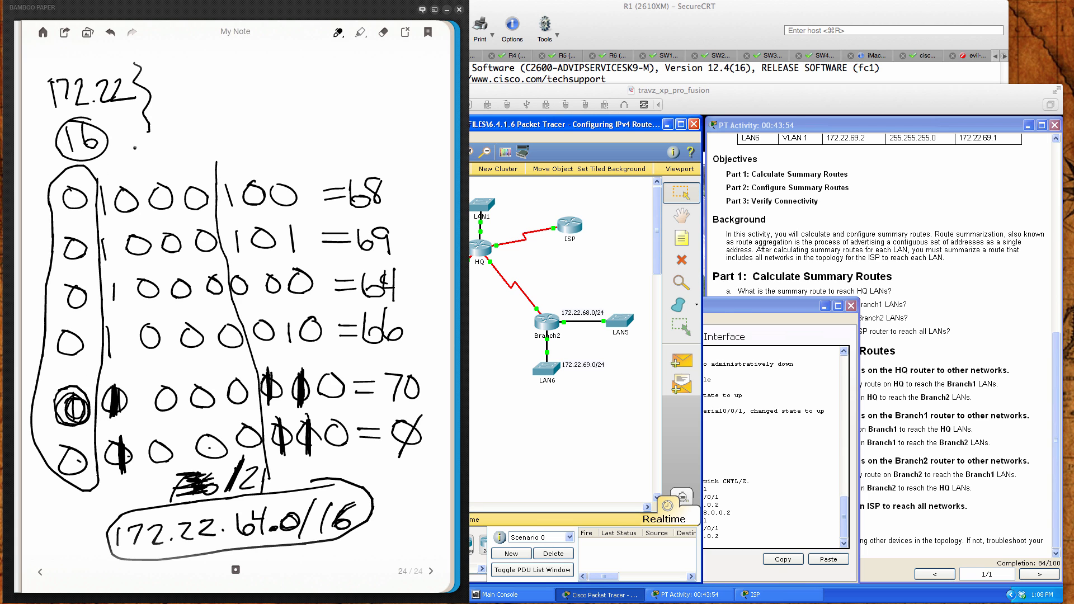
- Draw an arrow to the second bit of the top row and label it 64
mouse_move(134, 148)
mouse_down()
mouse_move(104, 187)
mouse_move(125, 184)
mouse_up()
drag(148, 132, 146, 155)
drag(153, 134, 160, 145)
drag(158, 130, 159, 161)
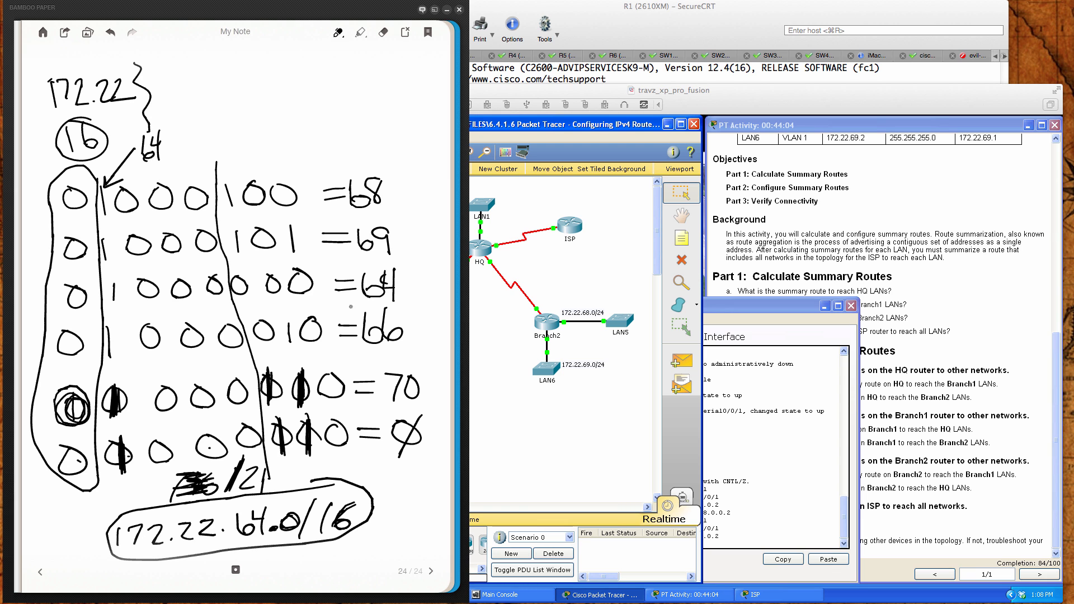
- Remove the static route 172.22.0.0 255.255.0.0 via 198.0.0.2 from the ISP router in Packet Tracer
click(773, 449)
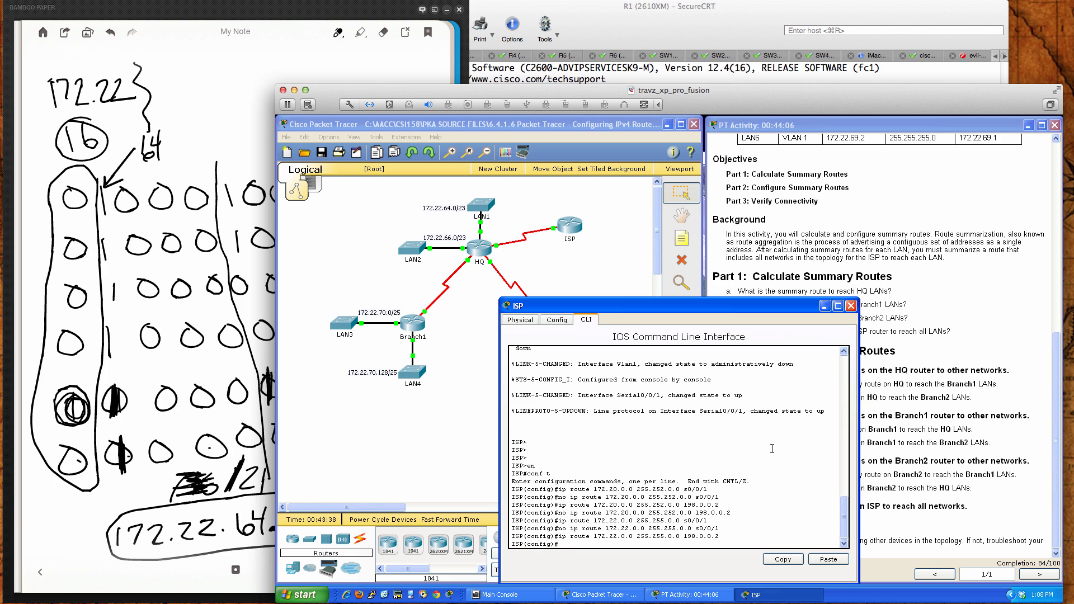
key(Up)
text(no)
key(Return)
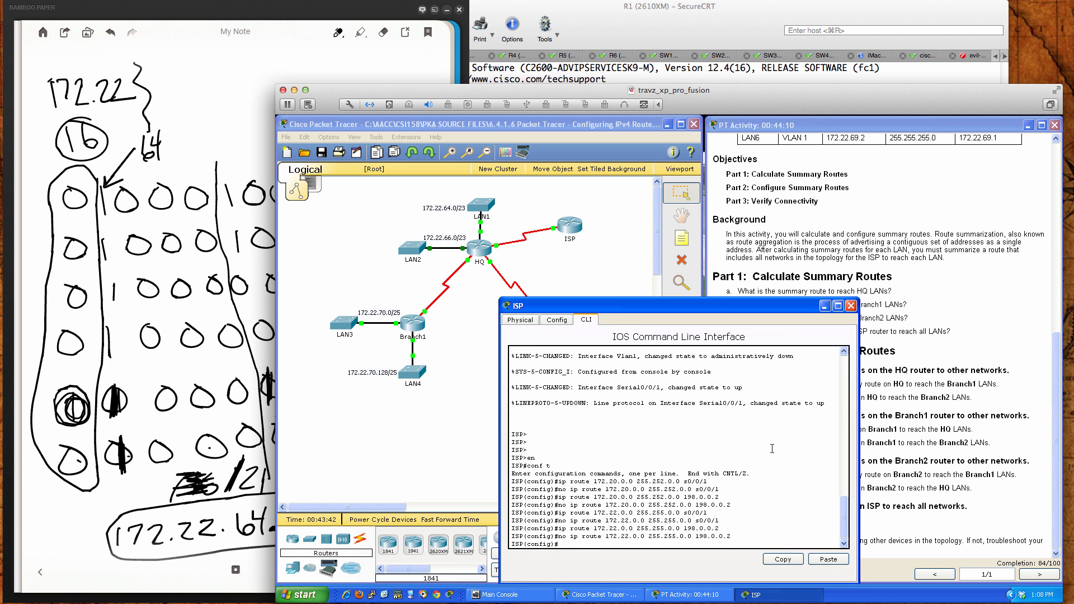
- Add the static route 172.22.64.0 255.255.248.0 via next hop 198.0.0.2 on the ISP router
key(Up)
key(BackSpace)
key(BackSpace)
key(BackSpace)
key(BackSpace)
key(BackSpace)
text(64)
key(BackSpace)
key(BackSpace)
key(BackSpace)
text(64)
key(BackSpace)
text(248)
key(Return)
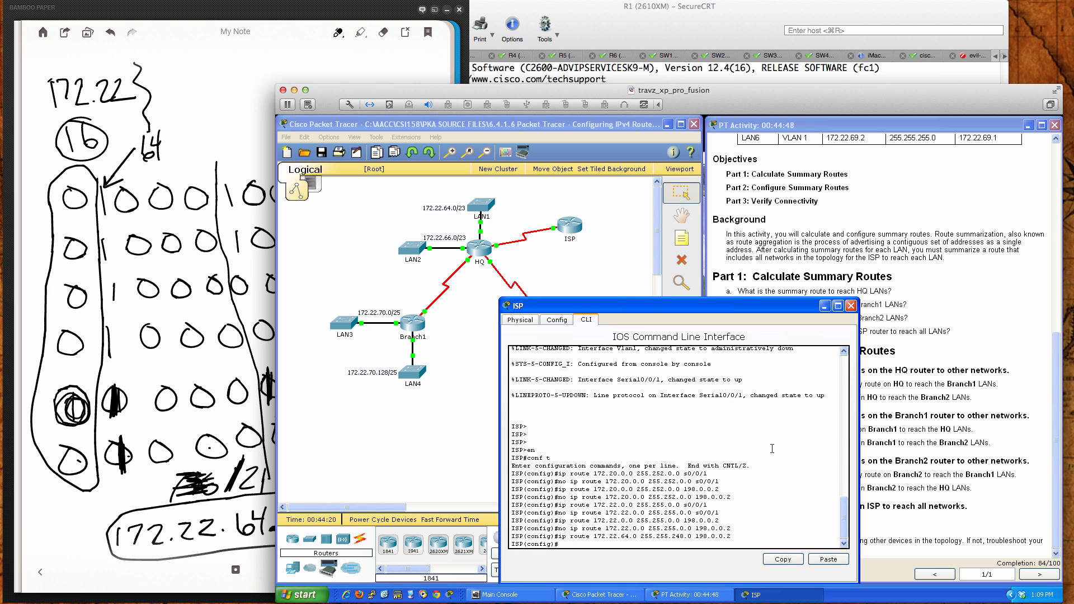
key(Return)
key(Return)
key(Return)
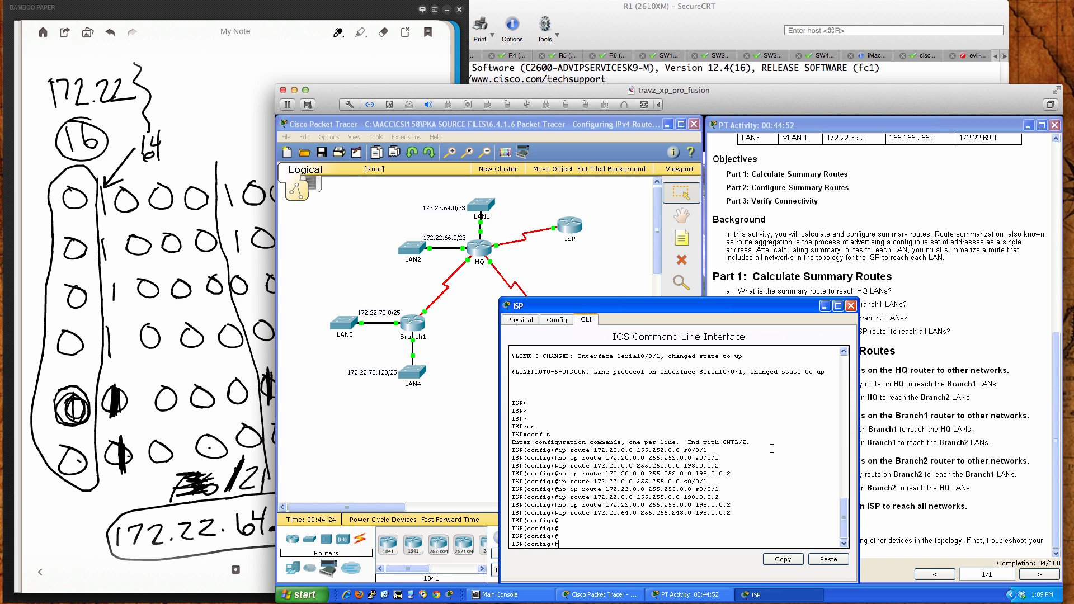
- Remove the static route 172.22.64.0 255.255.248.0 via 198.0.0.2 from the ISP router
key(Up)
text(no)
key(Return)
- Add the static route 172.22.64.0 255.255.248.0 out interface s0/0/1 on the ISP router
key(Up)
key(BackSpace)
key(BackSpace)
key(BackSpace)
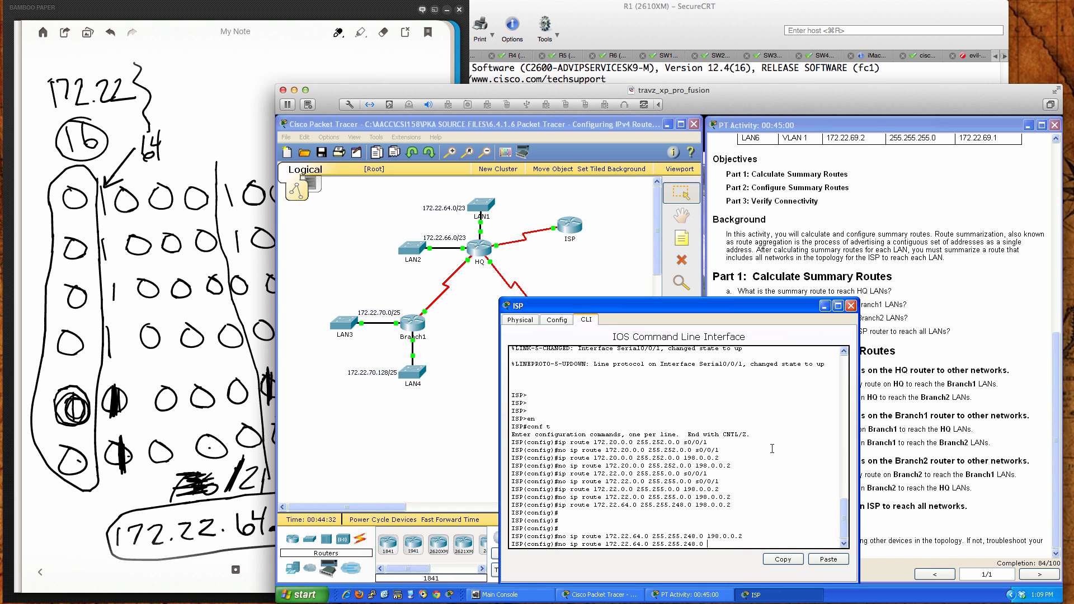
text(s0/0/01)
key(BackSpace)
key(Delete)
key(Delete)
key(Delete)
key(Return)
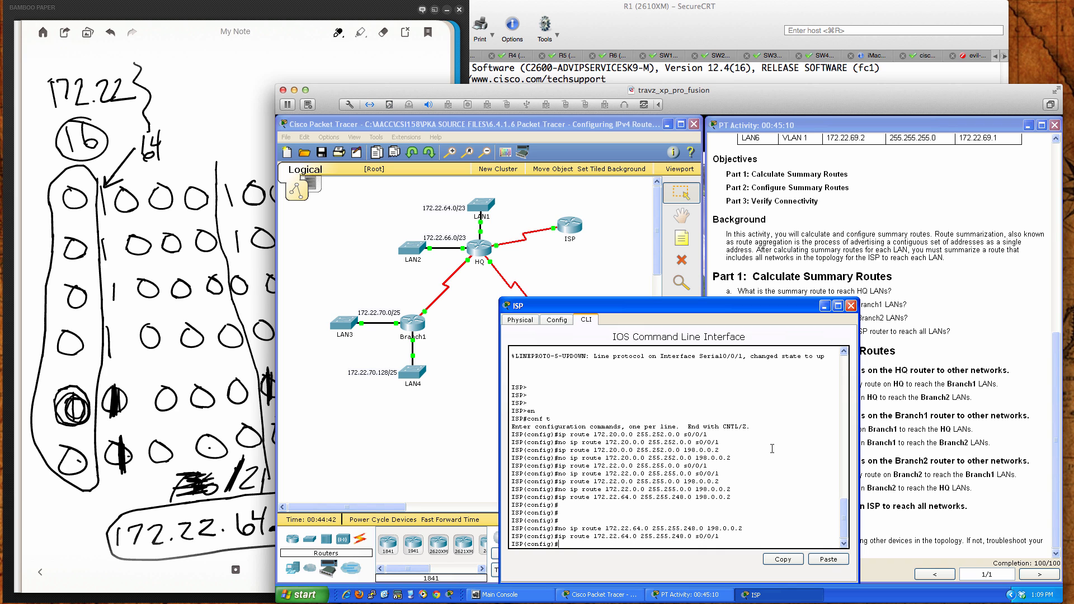
key(Return)
key(Return)
key(Return)
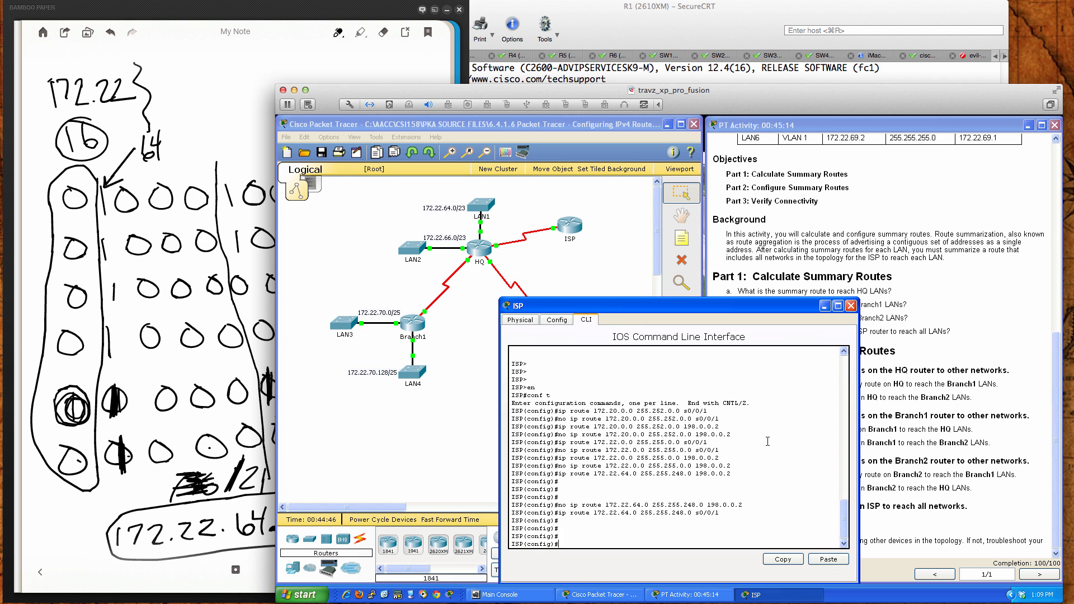
- Leave configuration mode on the ISP router and save the configuration with wri mem
text(end)
key(Return)
key(Return)
key(Return)
key(Return)
key(Return)
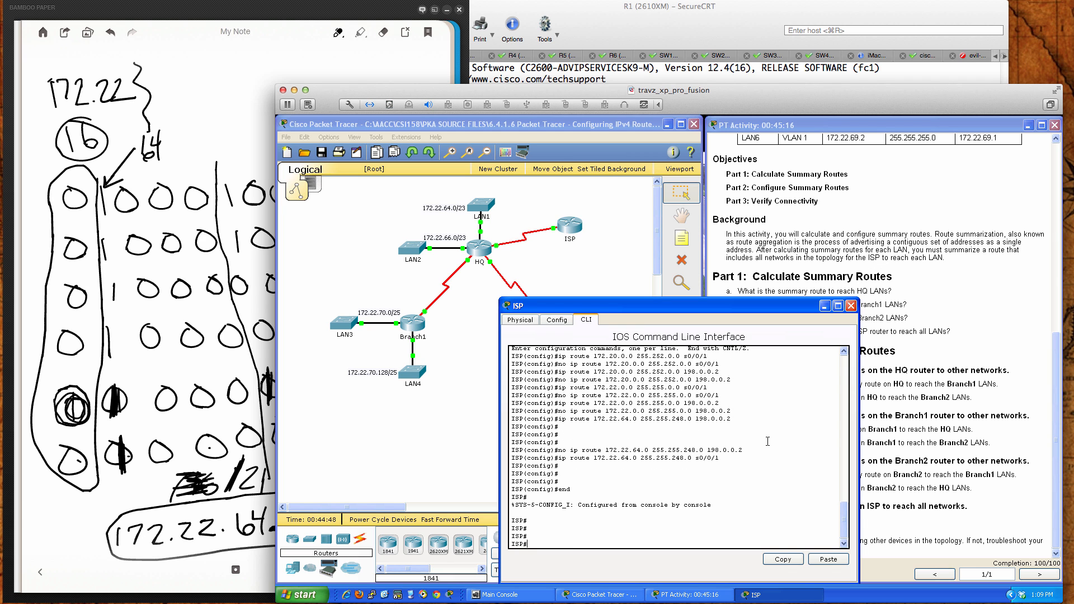
text(wri mem)
key(Return)
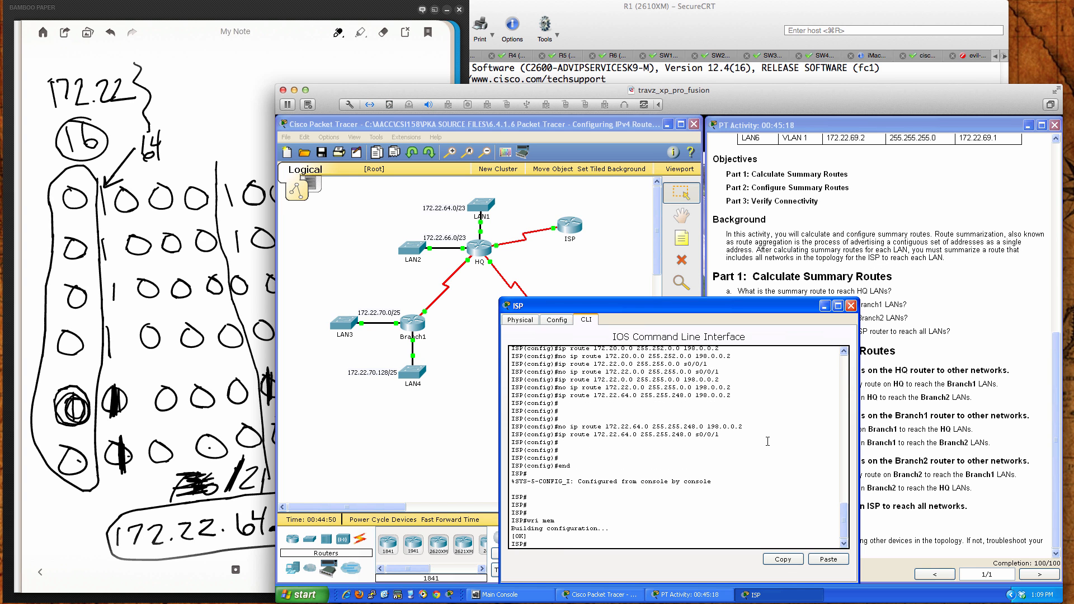
- Switch to the Bamboo Paper notes and circle the /16 in the handwritten summary 172.22.64.0/16
click(209, 130)
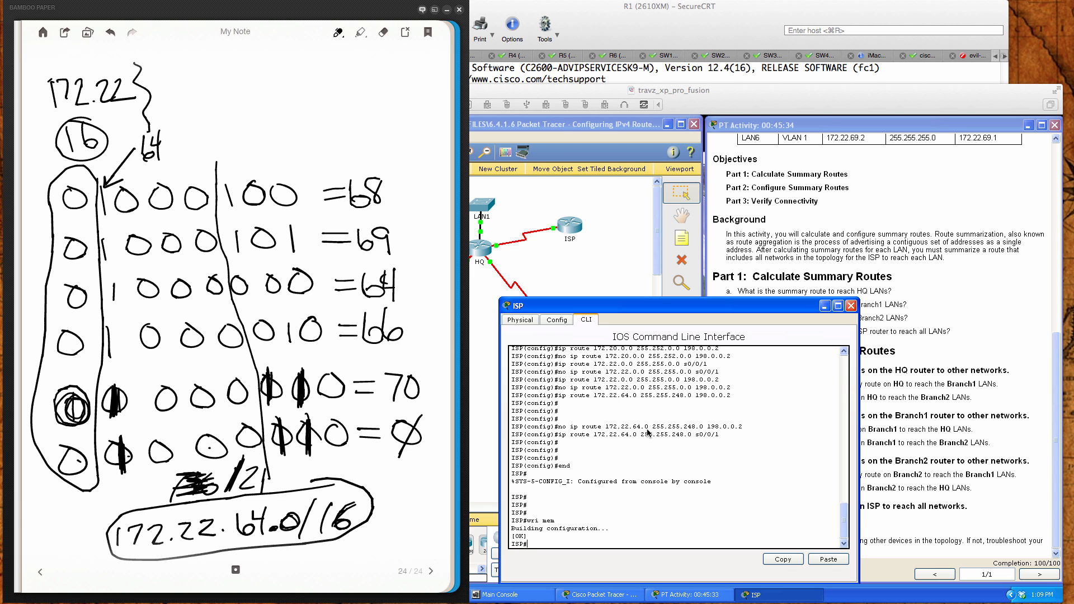
click(568, 275)
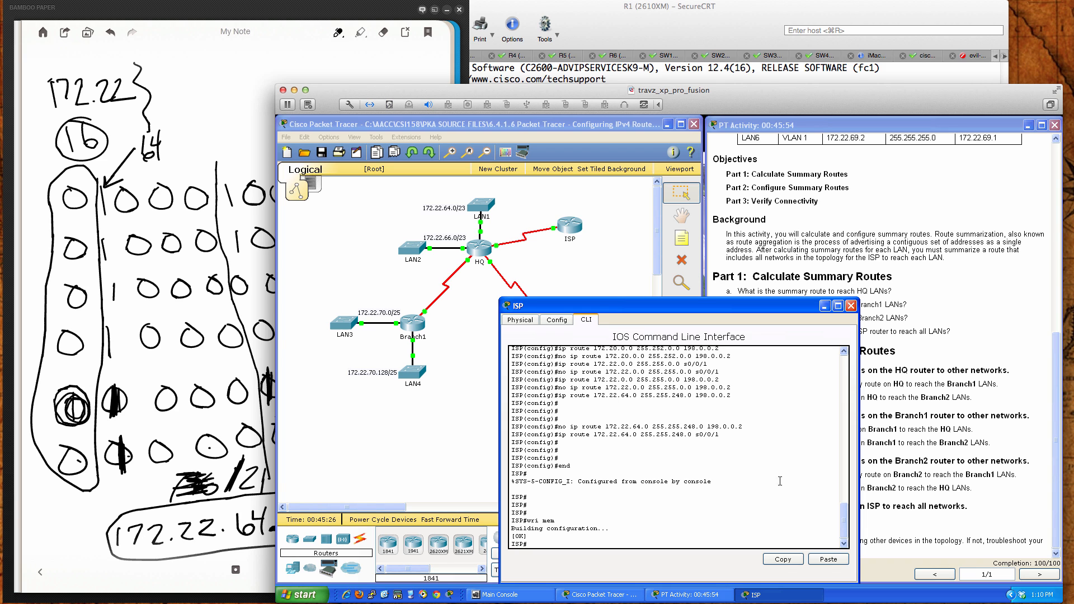
click(226, 110)
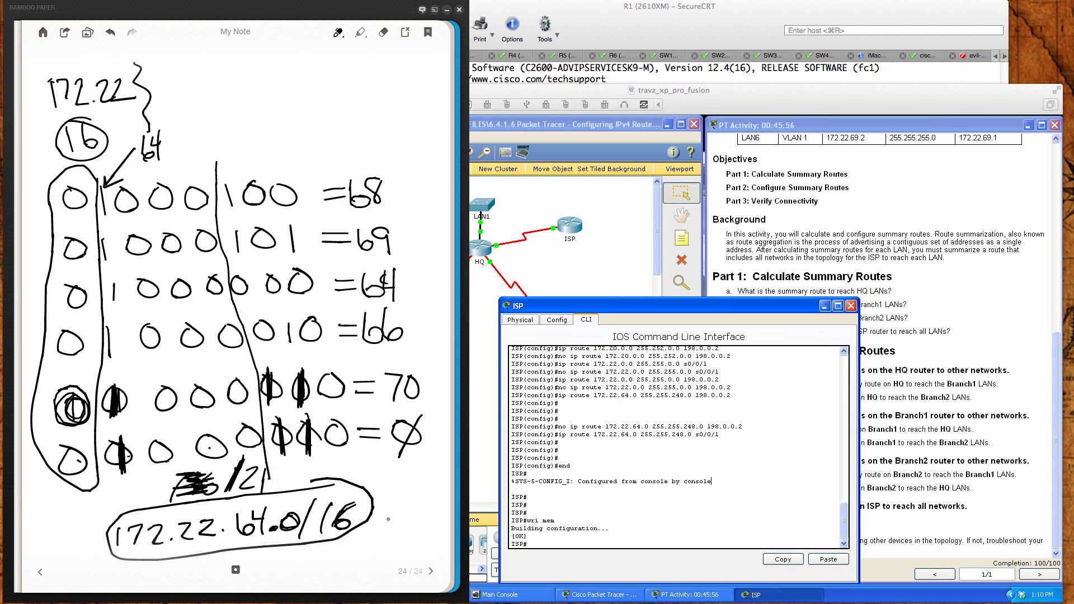
mouse_move(353, 491)
mouse_down()
mouse_move(302, 489)
mouse_move(291, 526)
mouse_move(366, 553)
mouse_move(370, 508)
mouse_move(354, 493)
mouse_up()
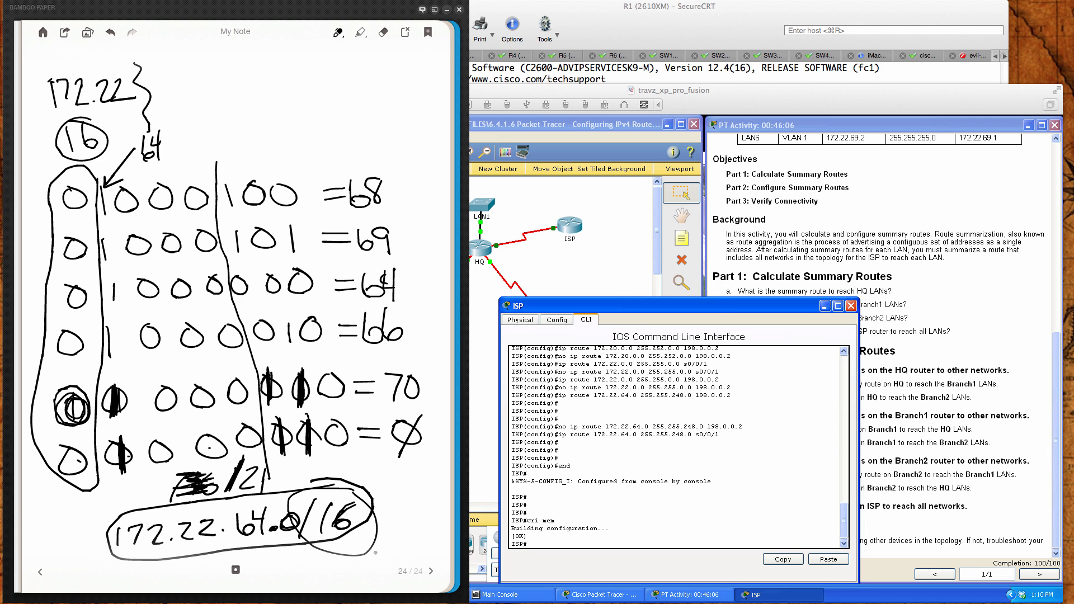
- Page back through the handwritten notes to review the summary route calculations for Branch 2, Branch 1 and HQ
click(42, 574)
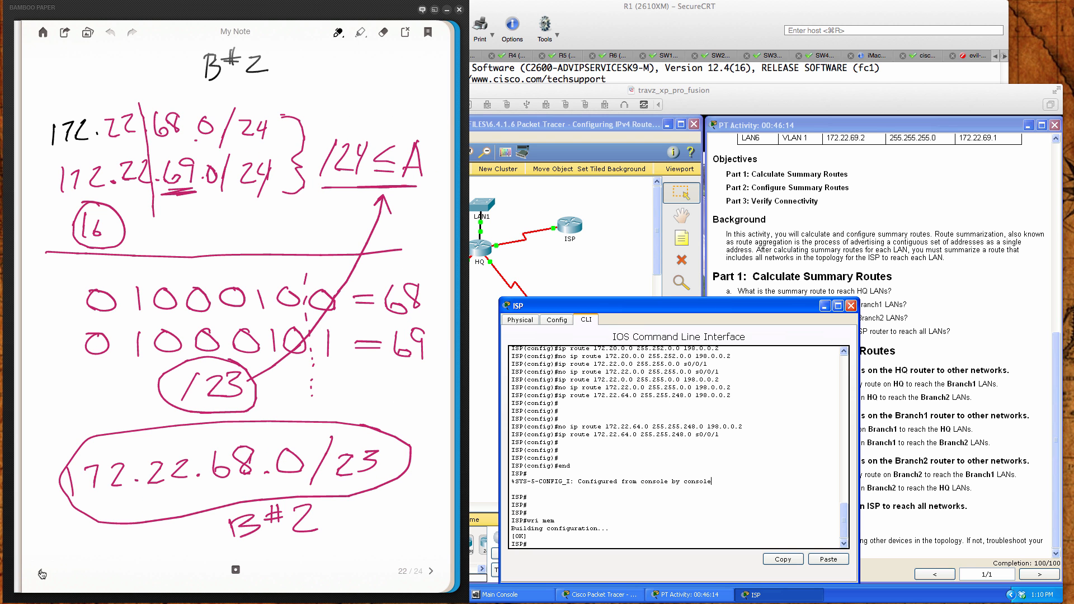
click(42, 574)
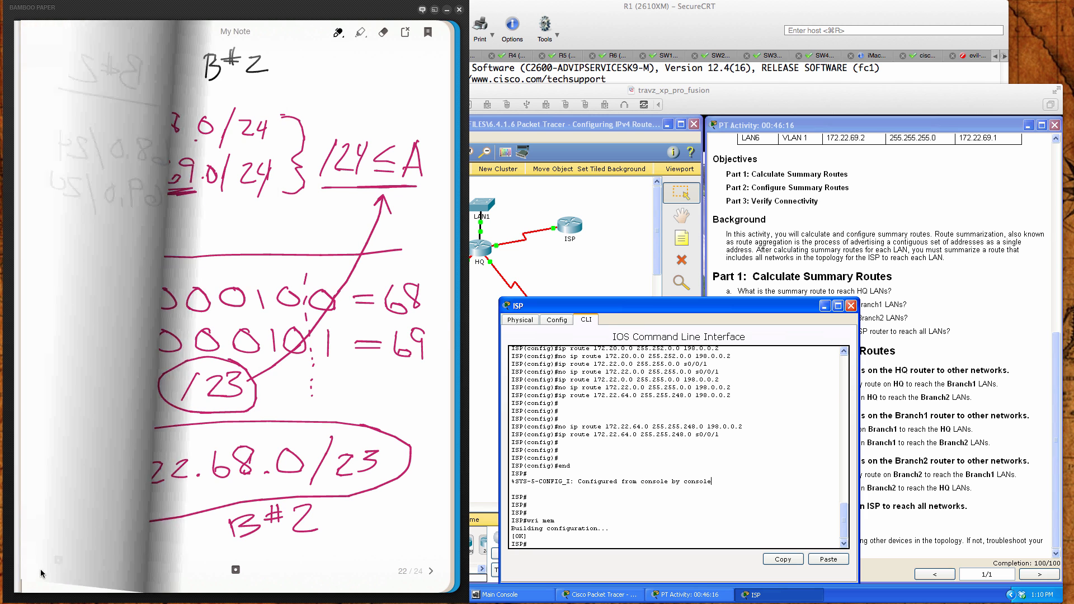
click(41, 572)
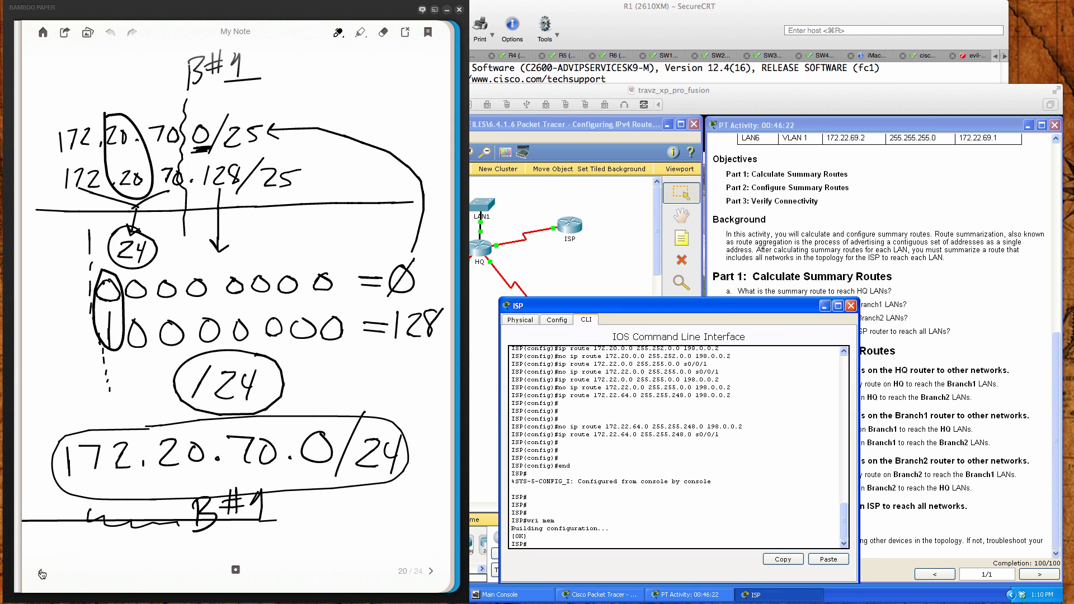
drag(190, 441, 209, 463)
click(39, 571)
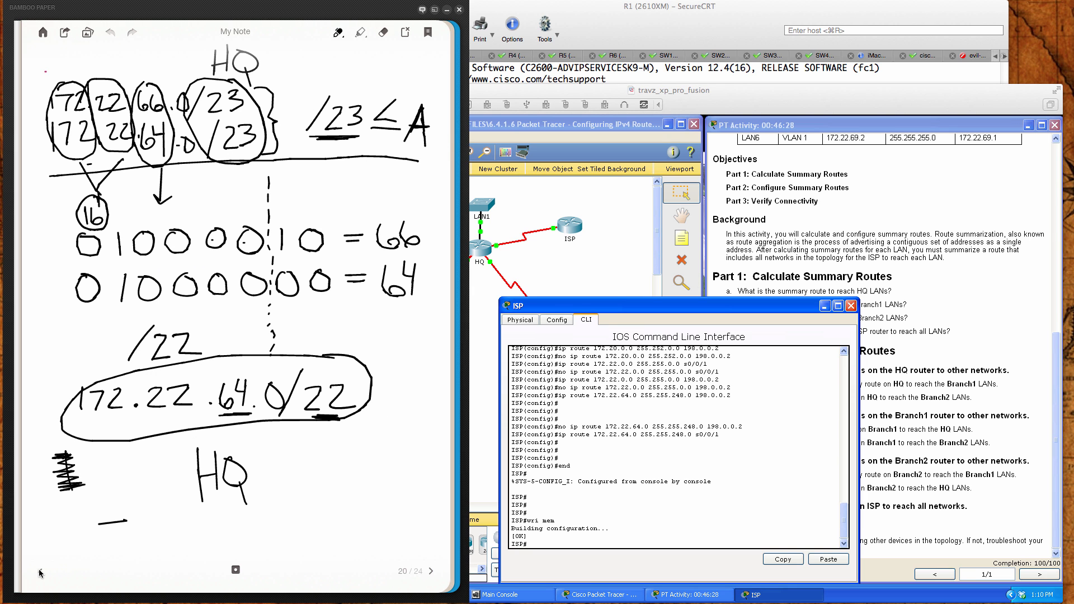